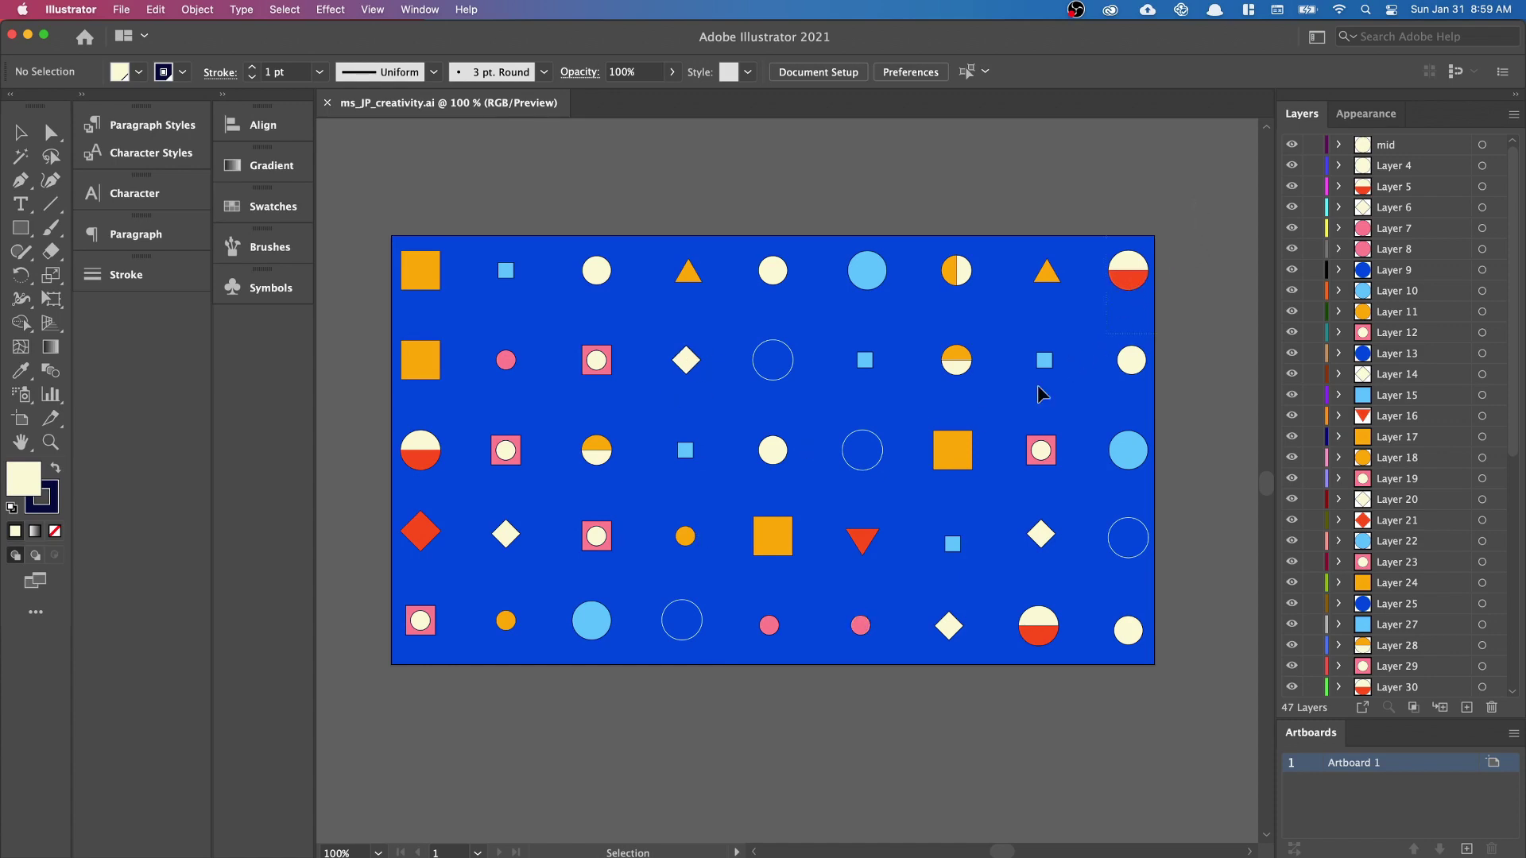
# Step: Select all artwork shapes in Illustrator to confirm they are separate, deselect, and return to After Effects
pyautogui.press('super+a')
pyautogui.press('a')
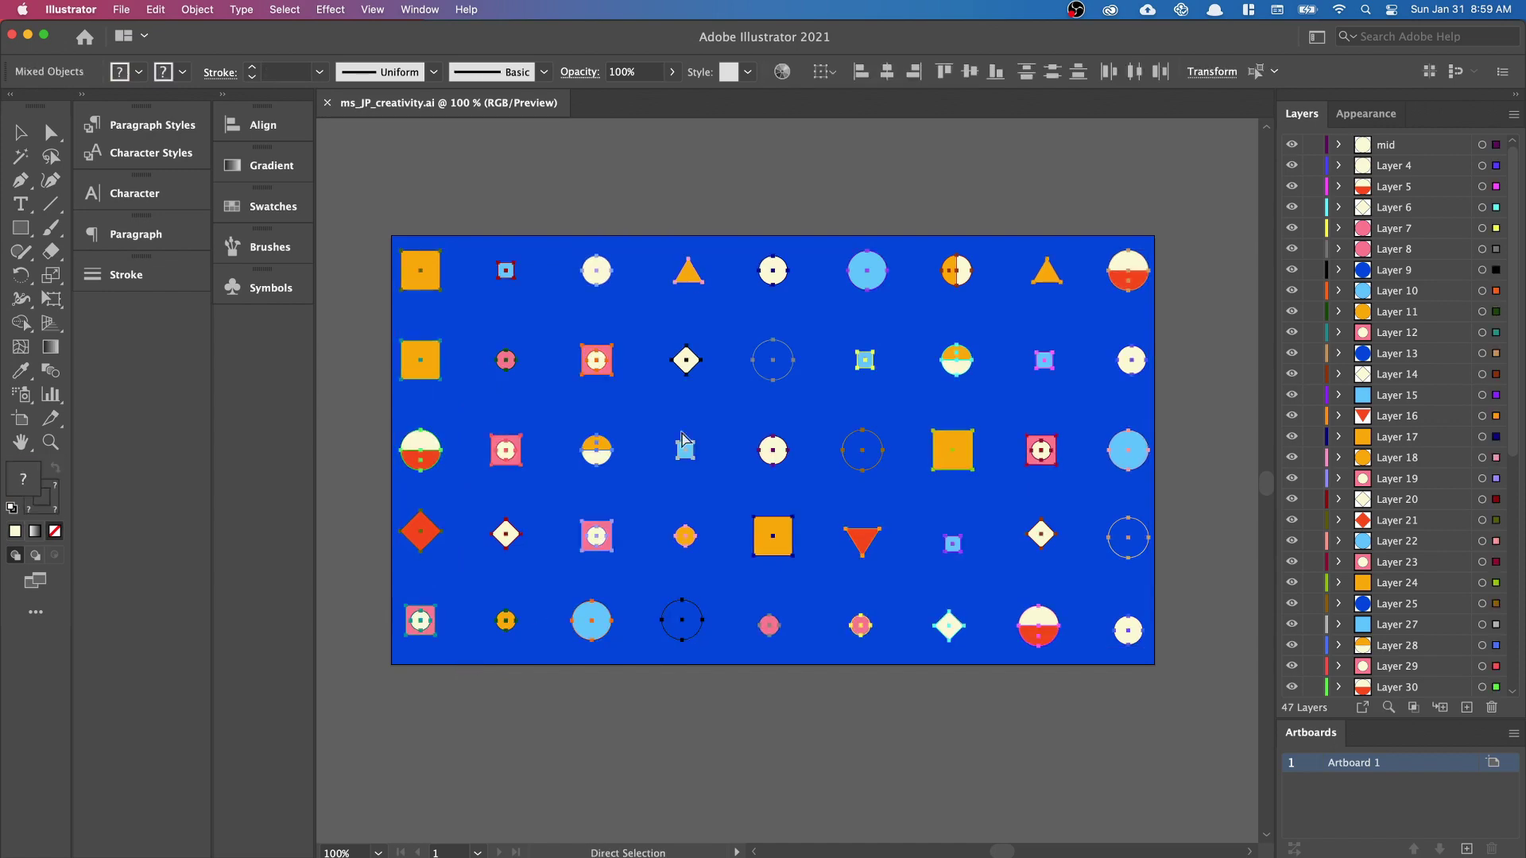
pyautogui.click(862, 677)
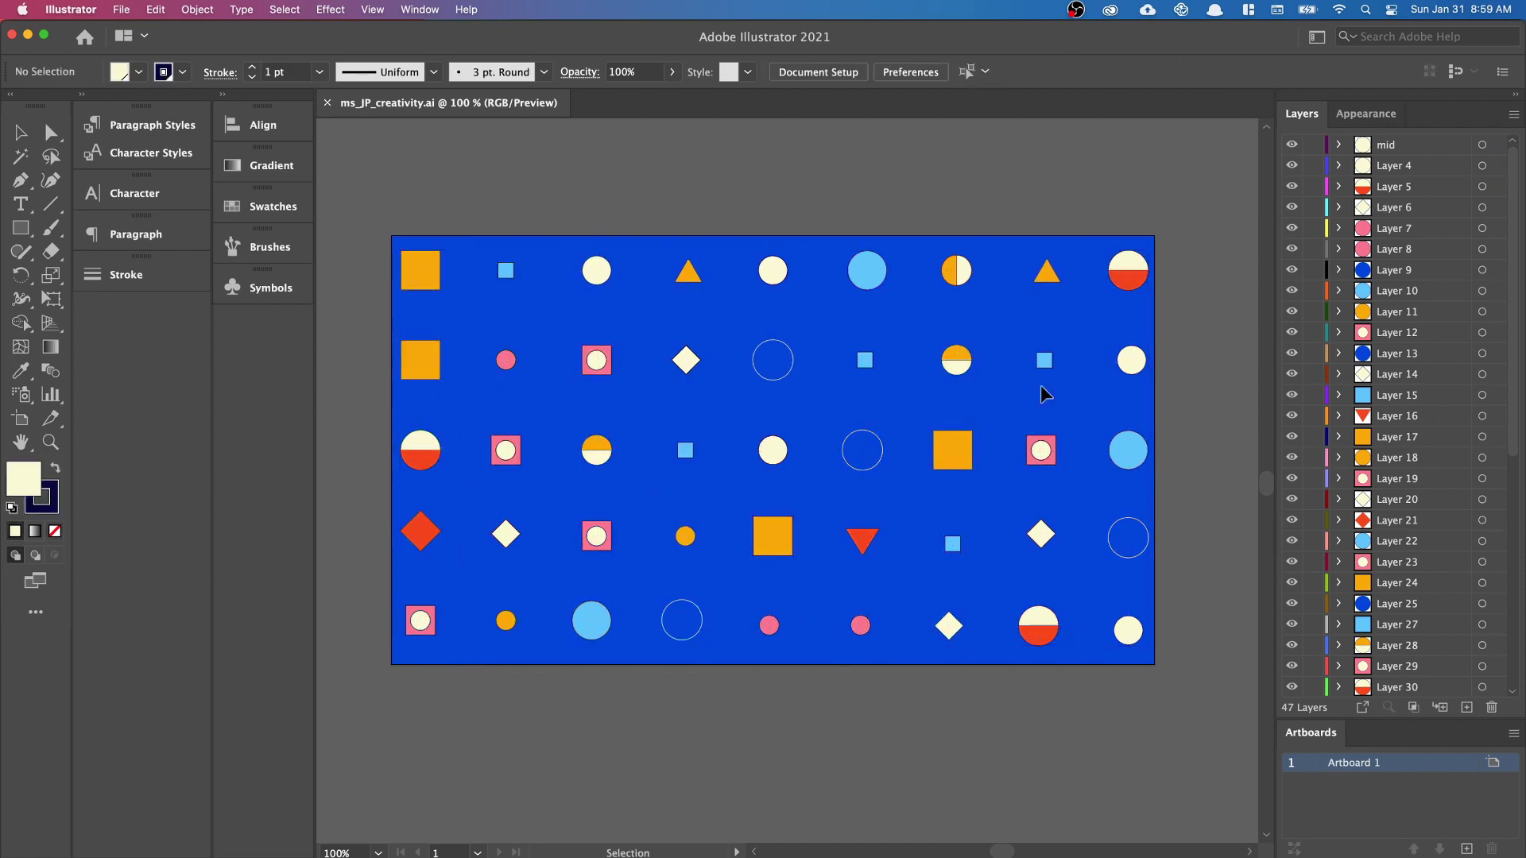
pyautogui.press('super+Tab')
pyautogui.press('super+Tab')
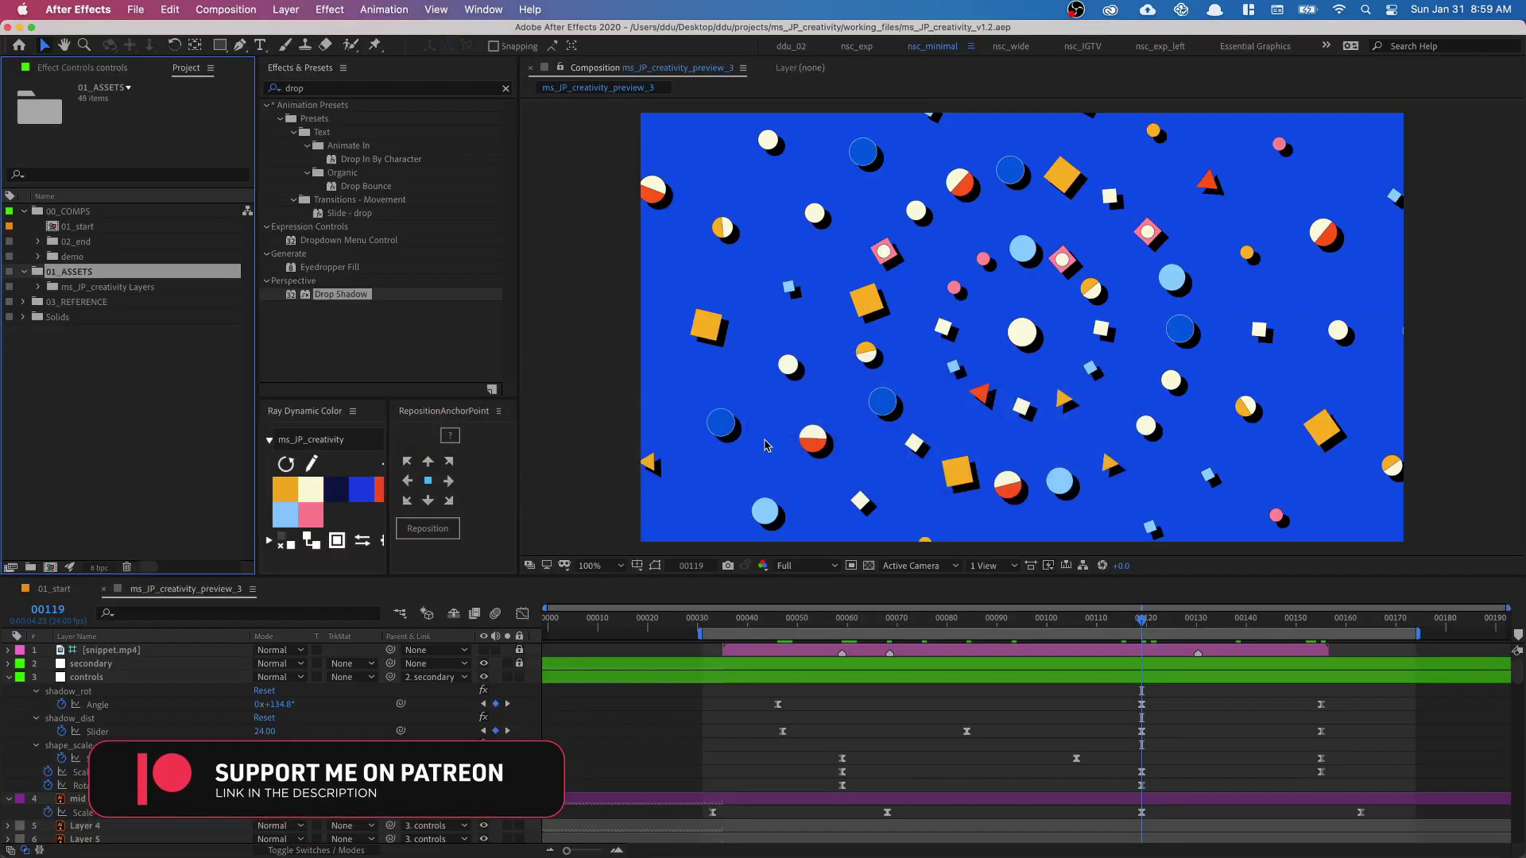
# Step: Import ms_JP_creativity.ai as Composition - Retain Layer Sizes and open the new ms_JP_creativity comp
pyautogui.click(137, 10)
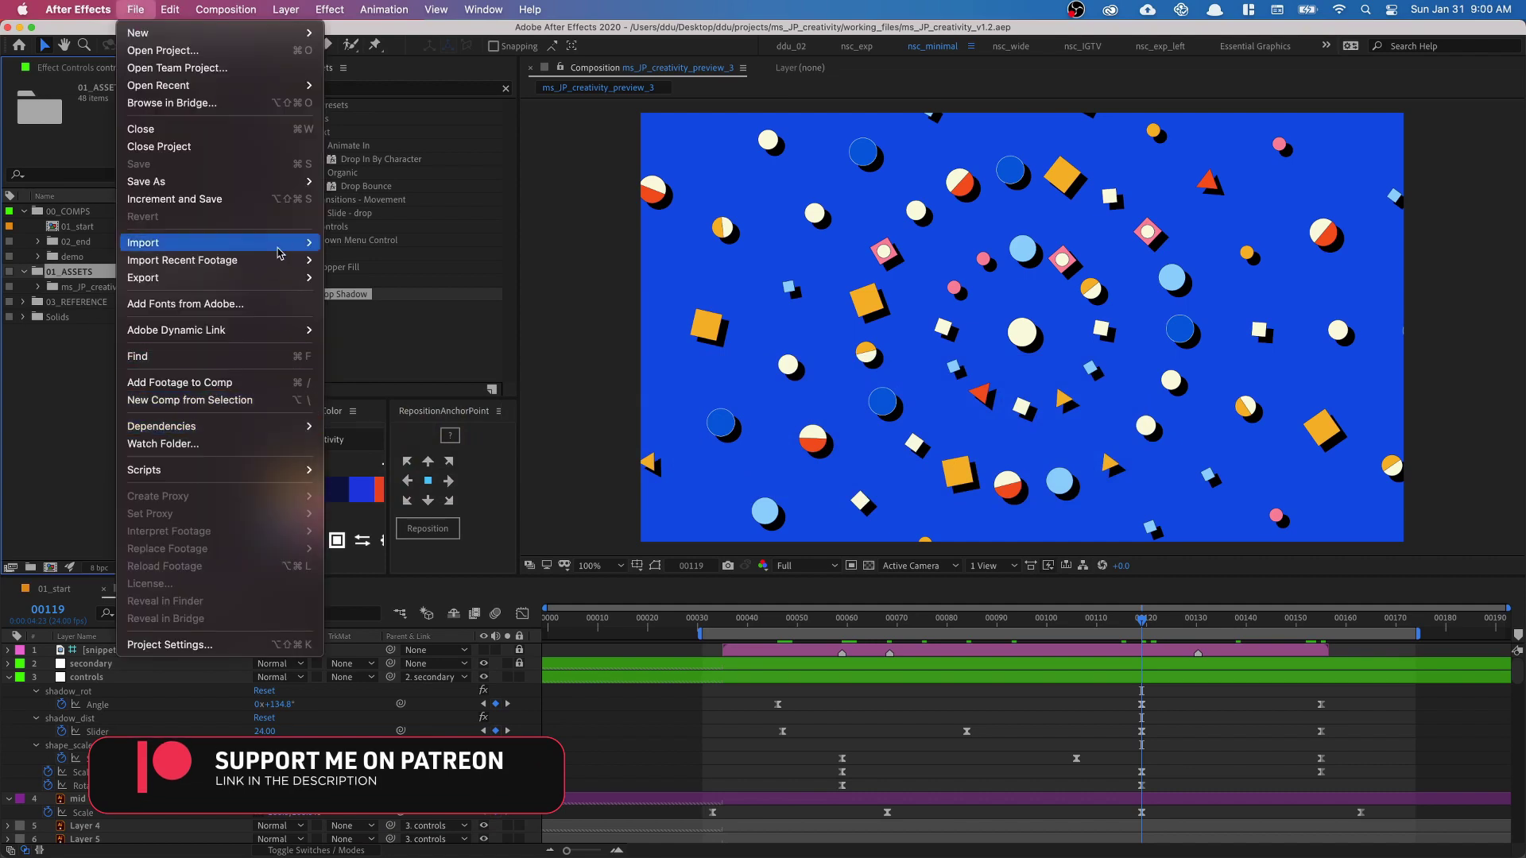
pyautogui.click(357, 243)
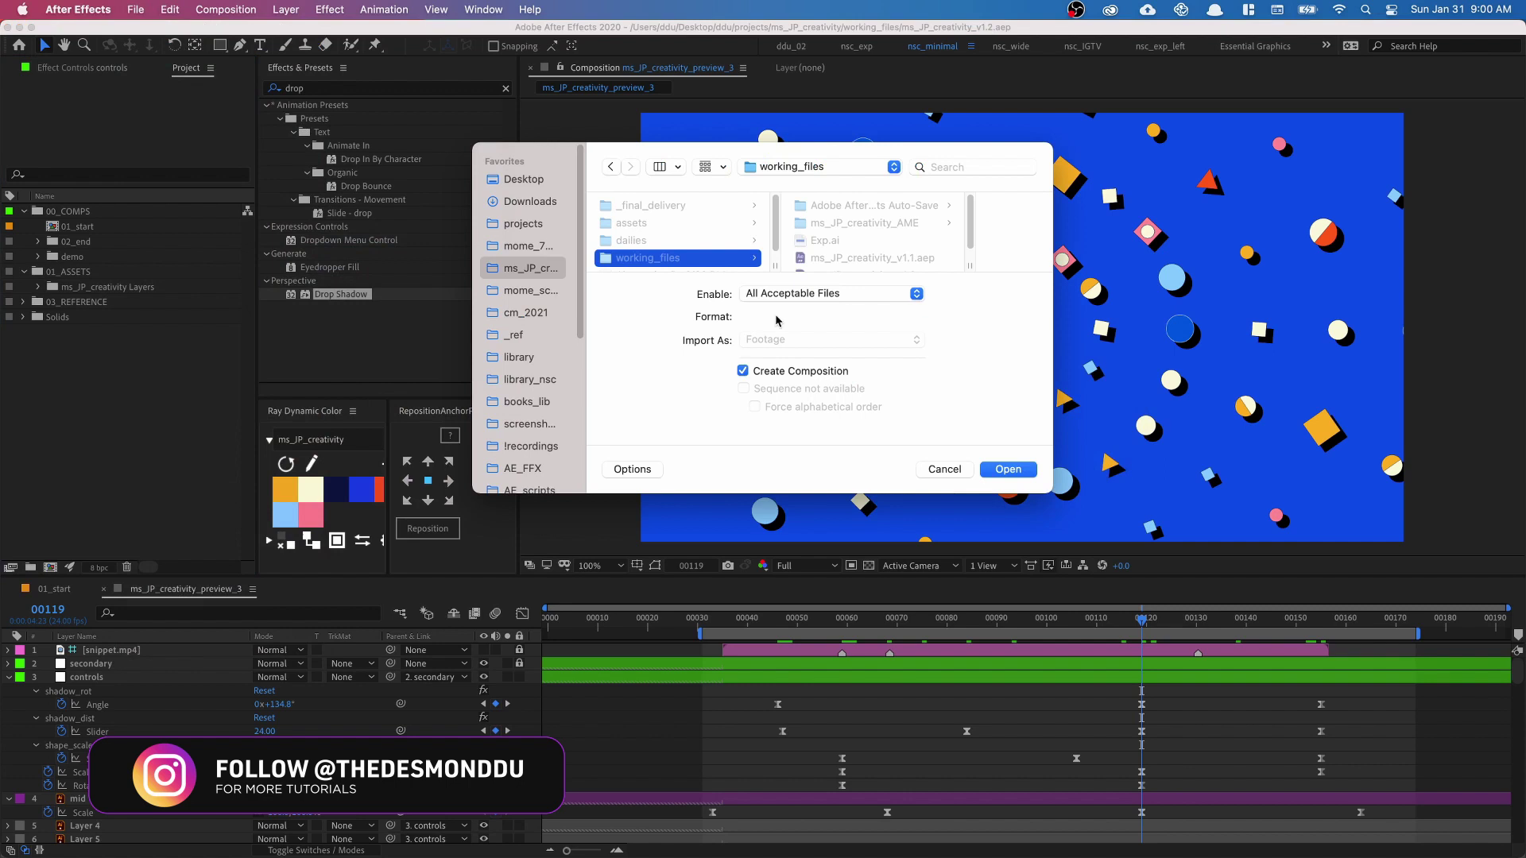
pyautogui.moveTo(1045, 490); pyautogui.dragTo(1078, 600)
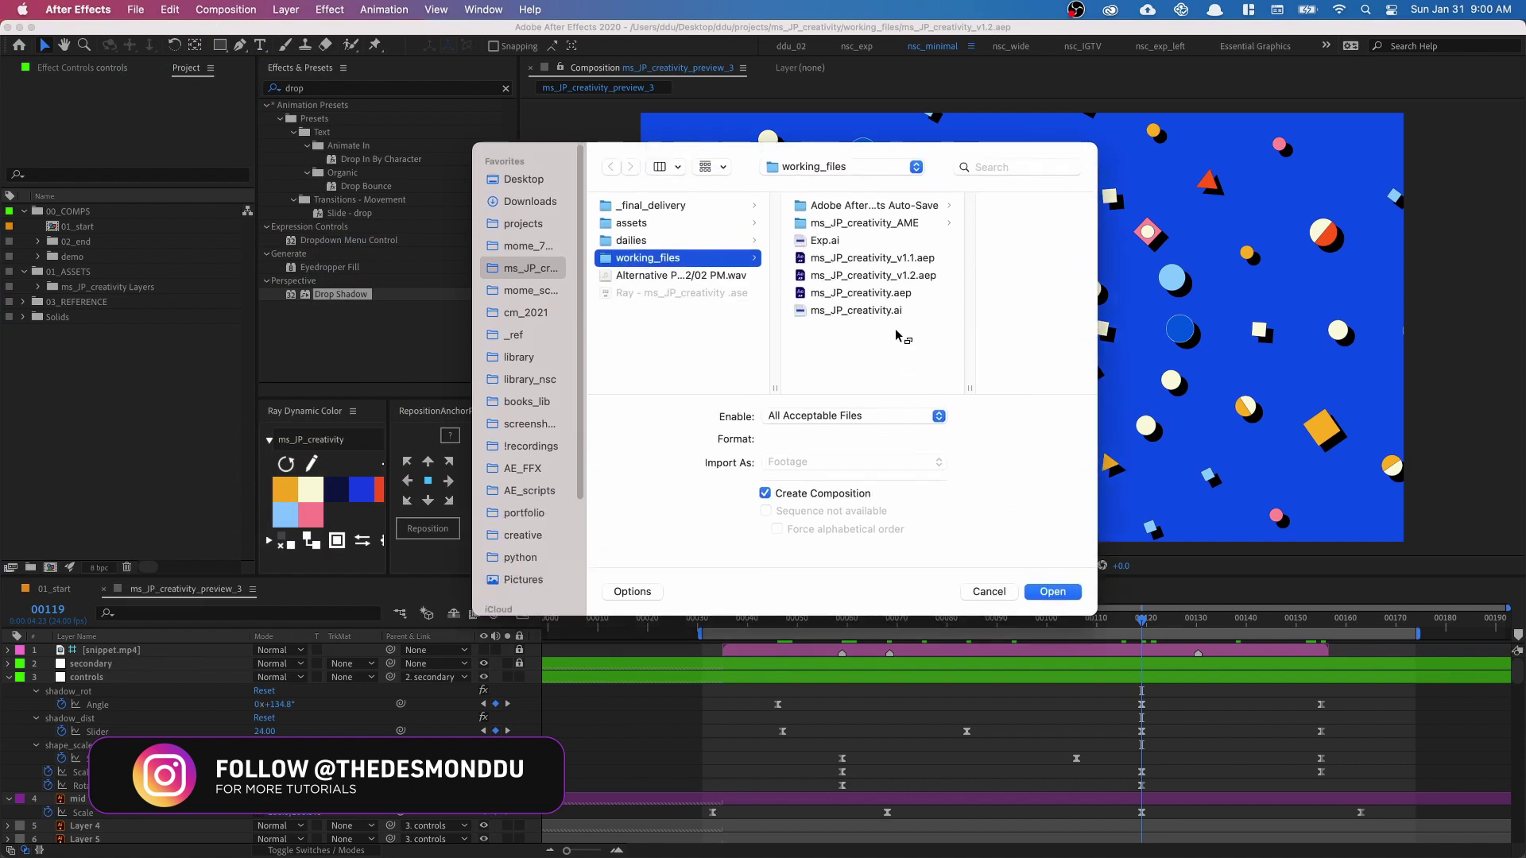
pyautogui.click(875, 311)
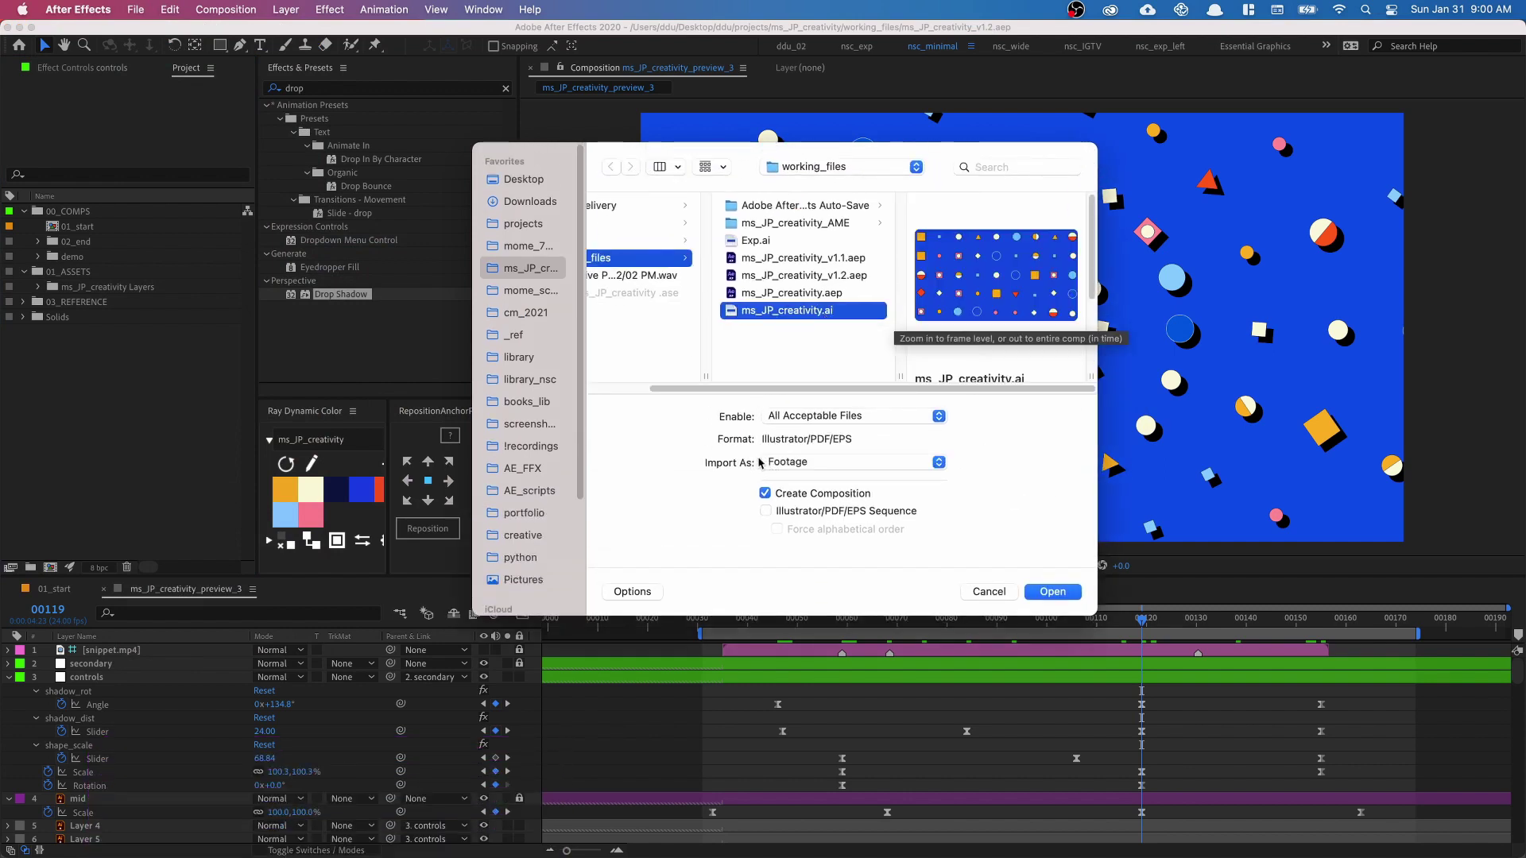
pyautogui.click(761, 462)
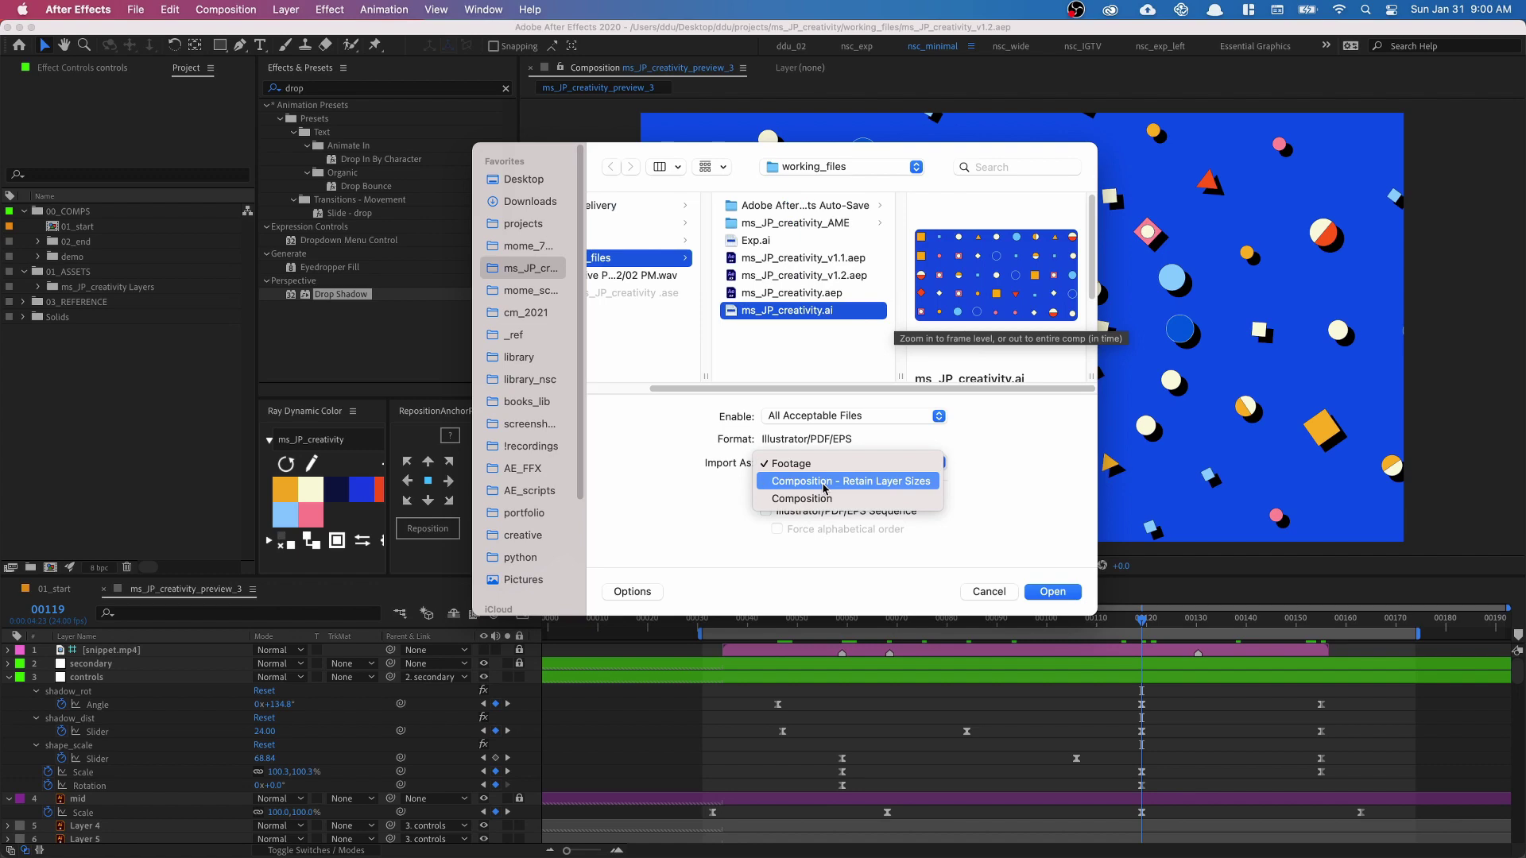
pyautogui.click(824, 482)
pyautogui.click(1063, 594)
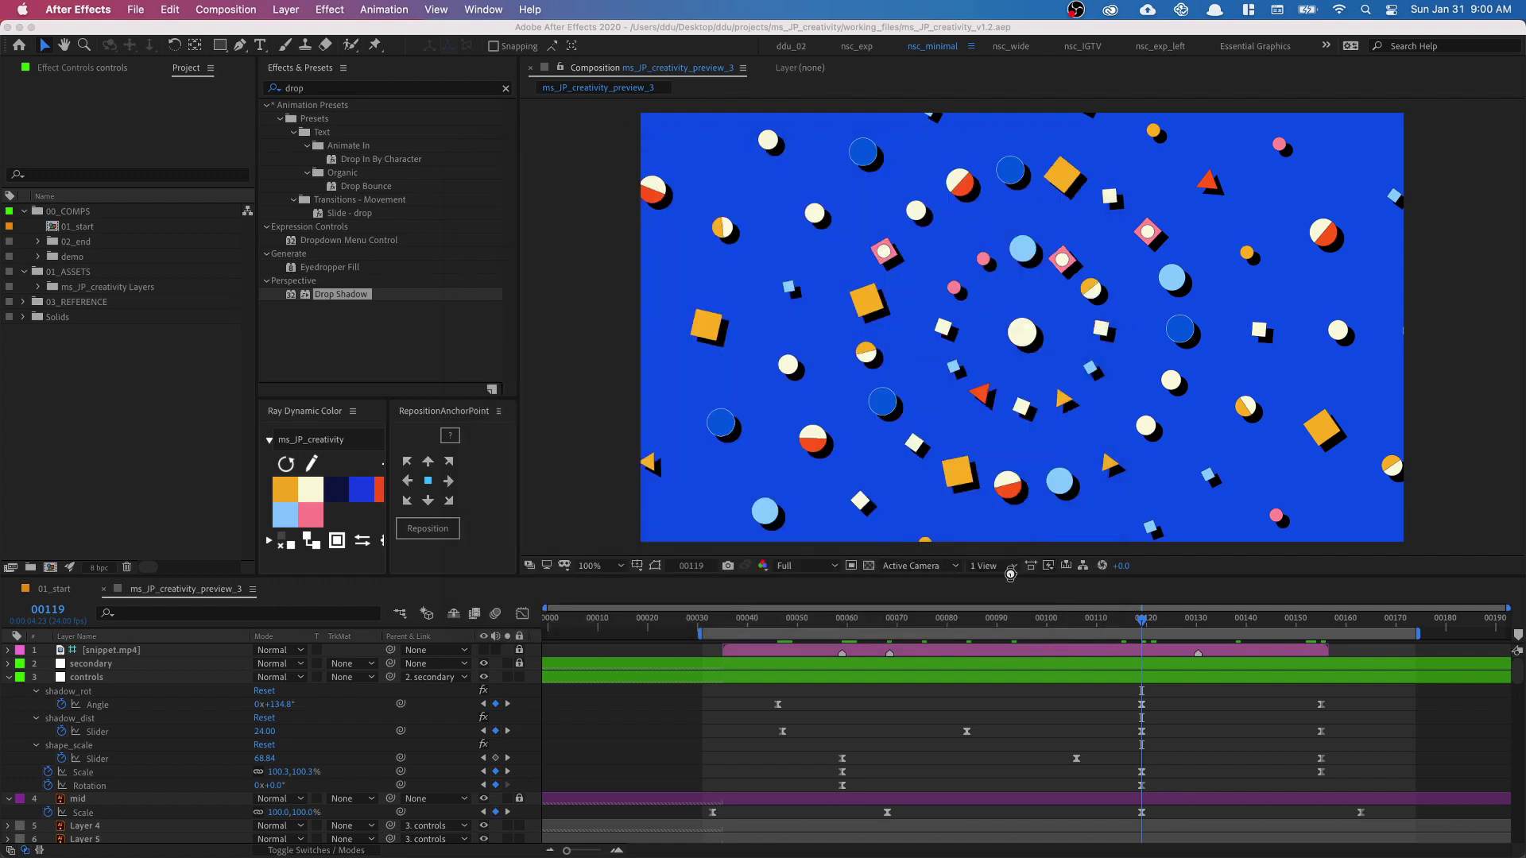
pyautogui.doubleClick(109, 290)
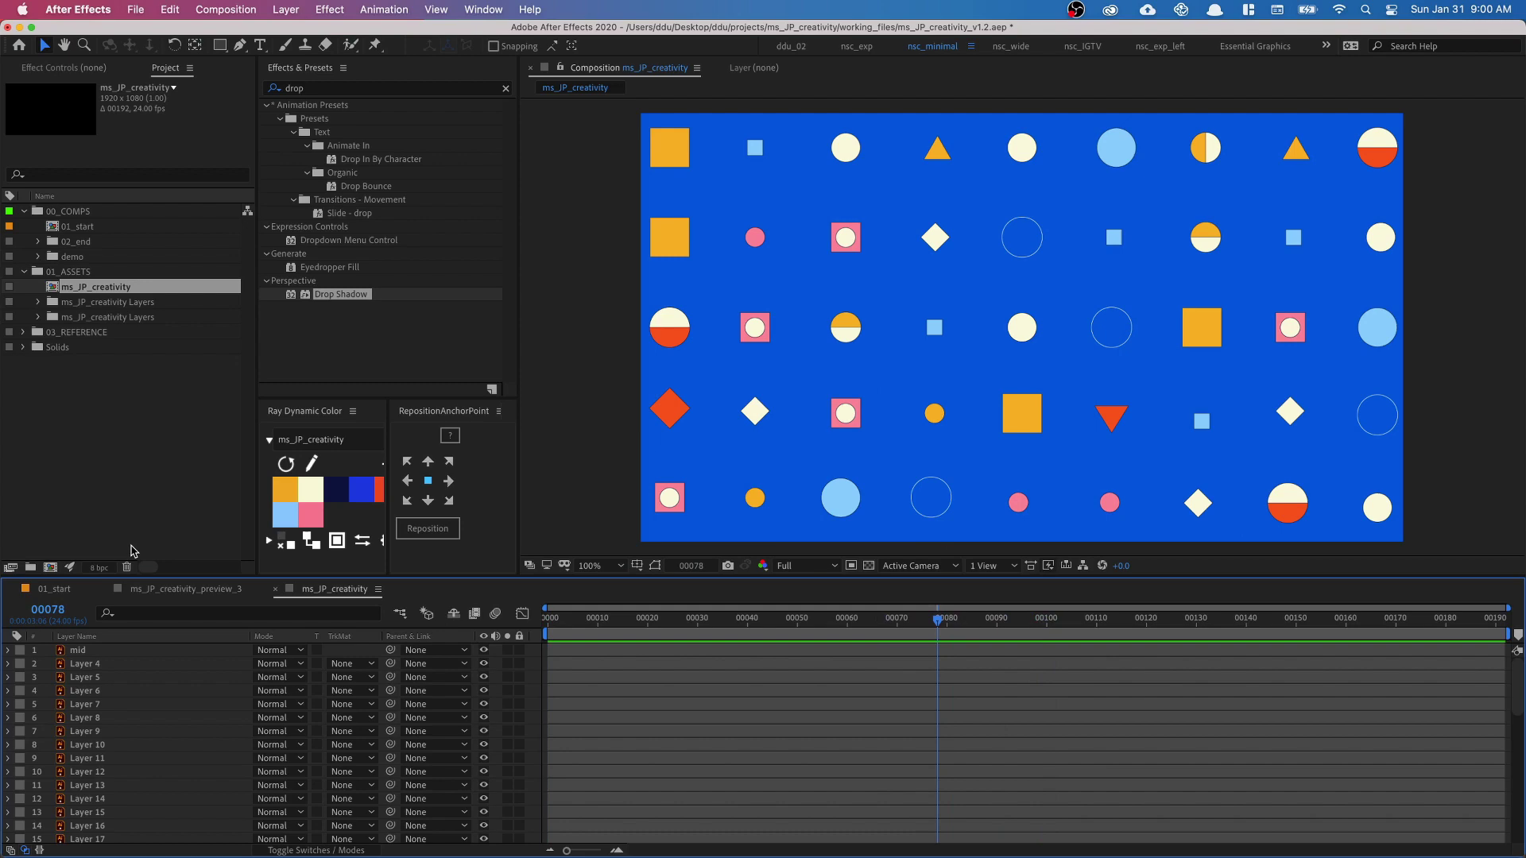
# Step: Undo the ms_JP_creativity import and open the 01_start composition
pyautogui.click(154, 471)
pyautogui.press('super+z')
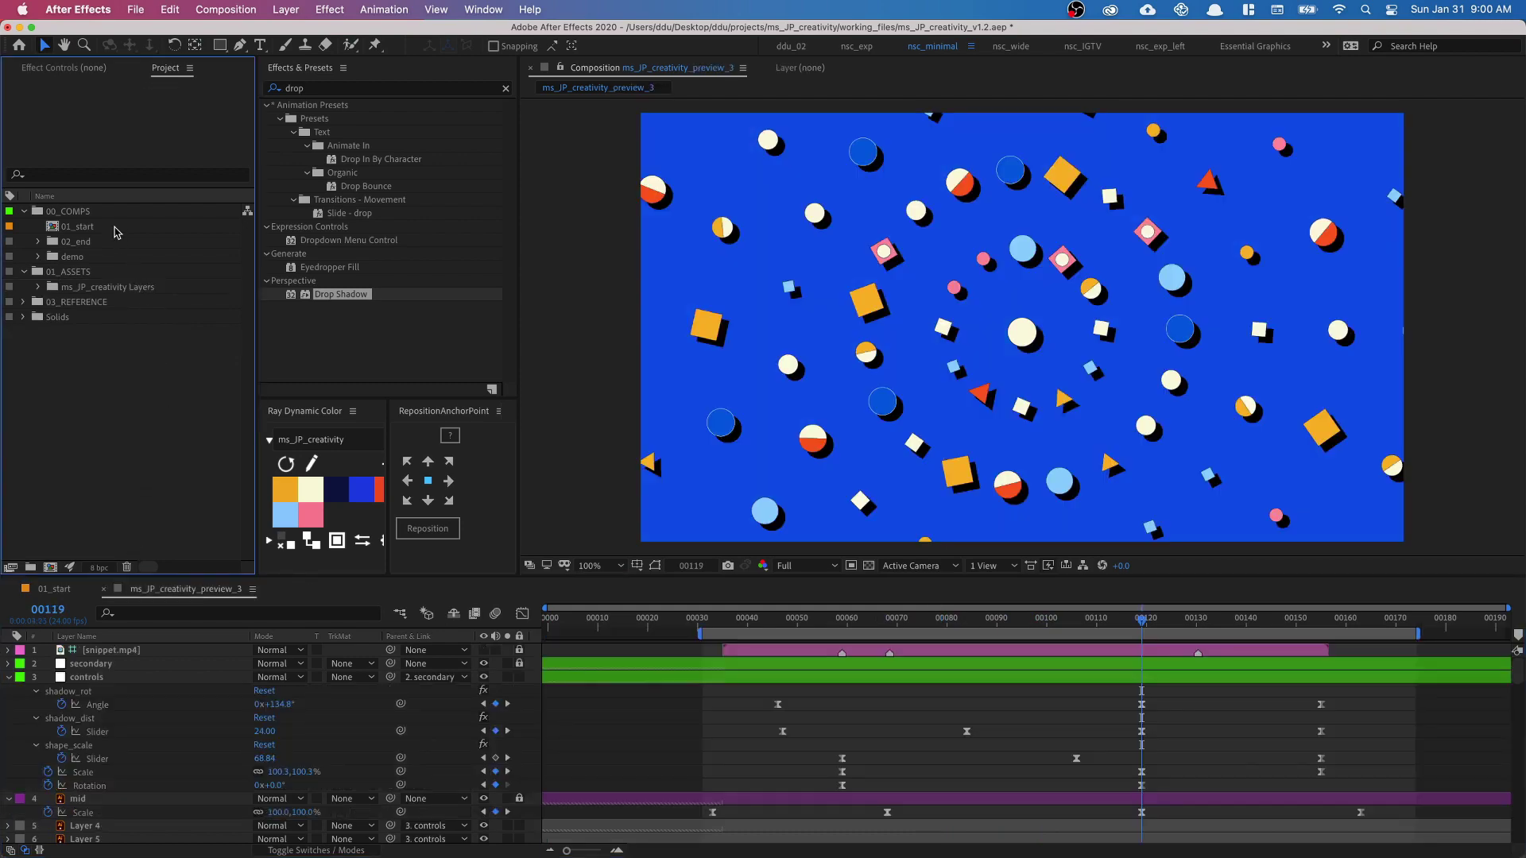
pyautogui.doubleClick(117, 230)
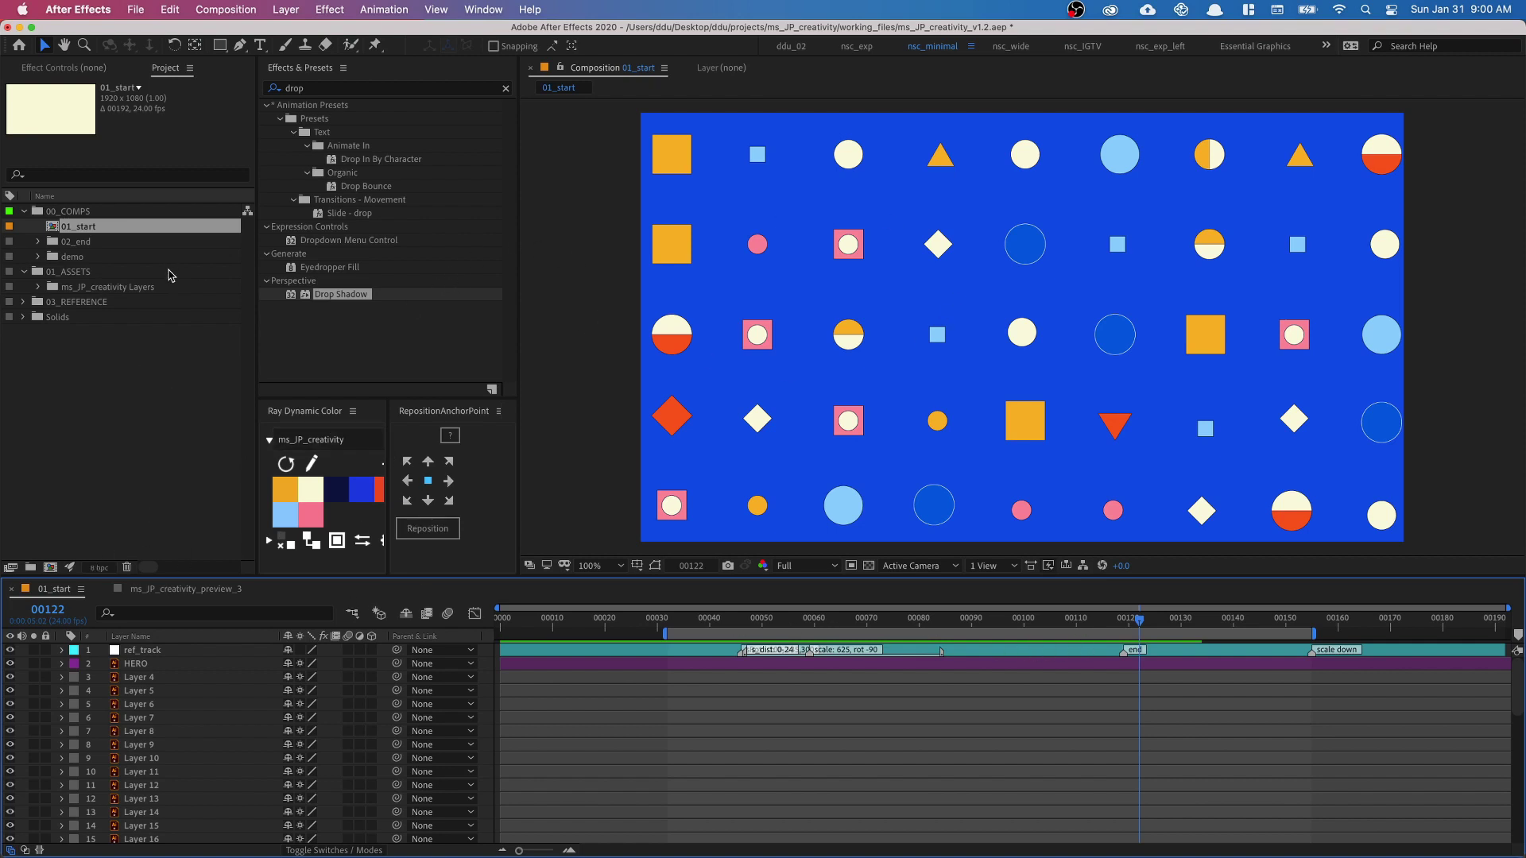
# Step: Duplicate 01_start, rename the copy demo, and scrub it to frame 97
pyautogui.click(164, 370)
pyautogui.click(82, 228)
pyautogui.press('super+d')
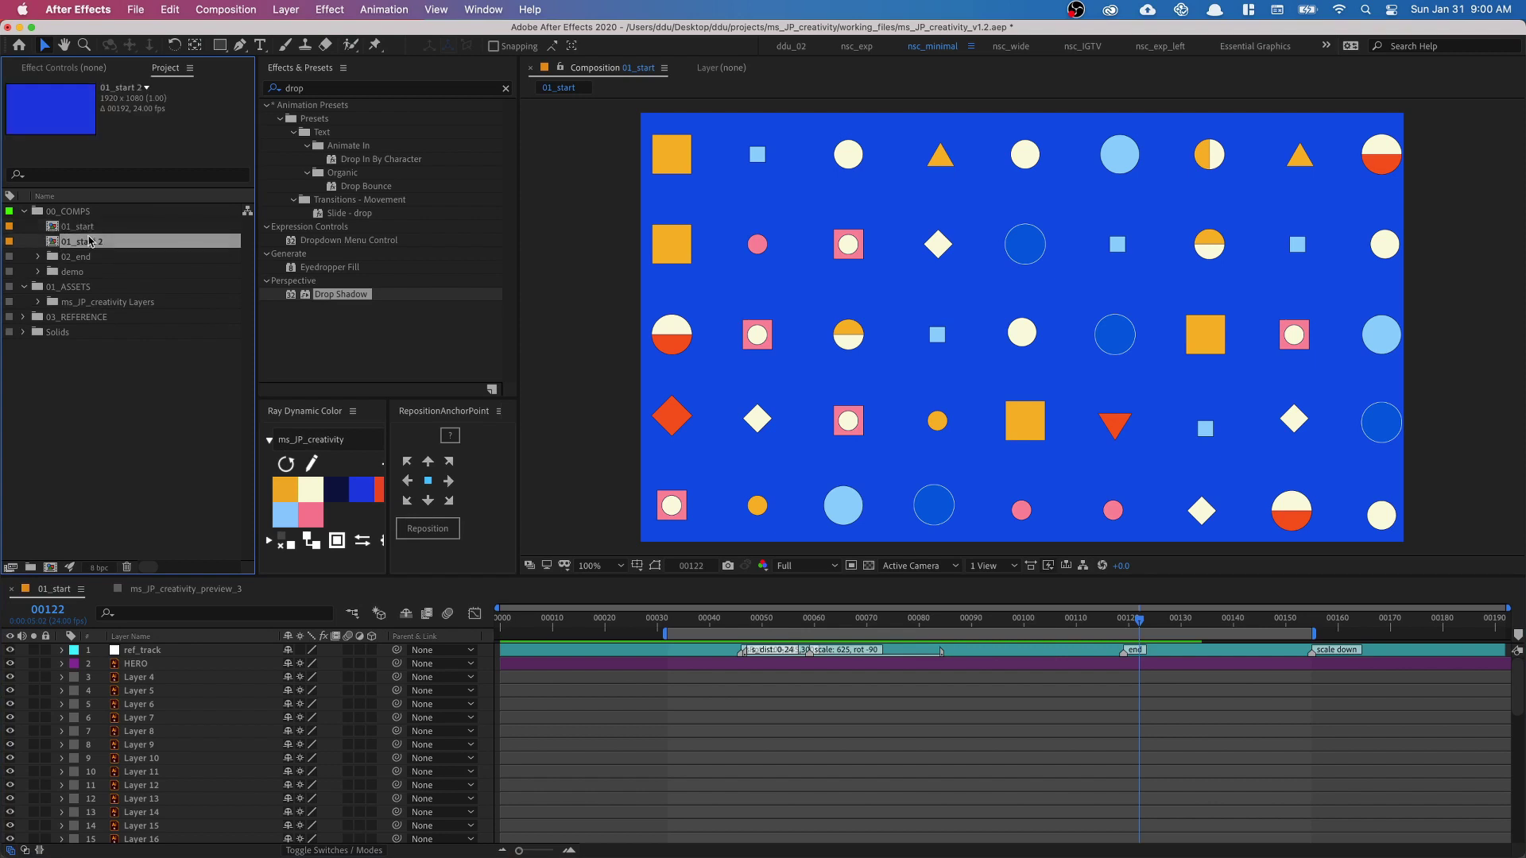
pyautogui.doubleClick(111, 244)
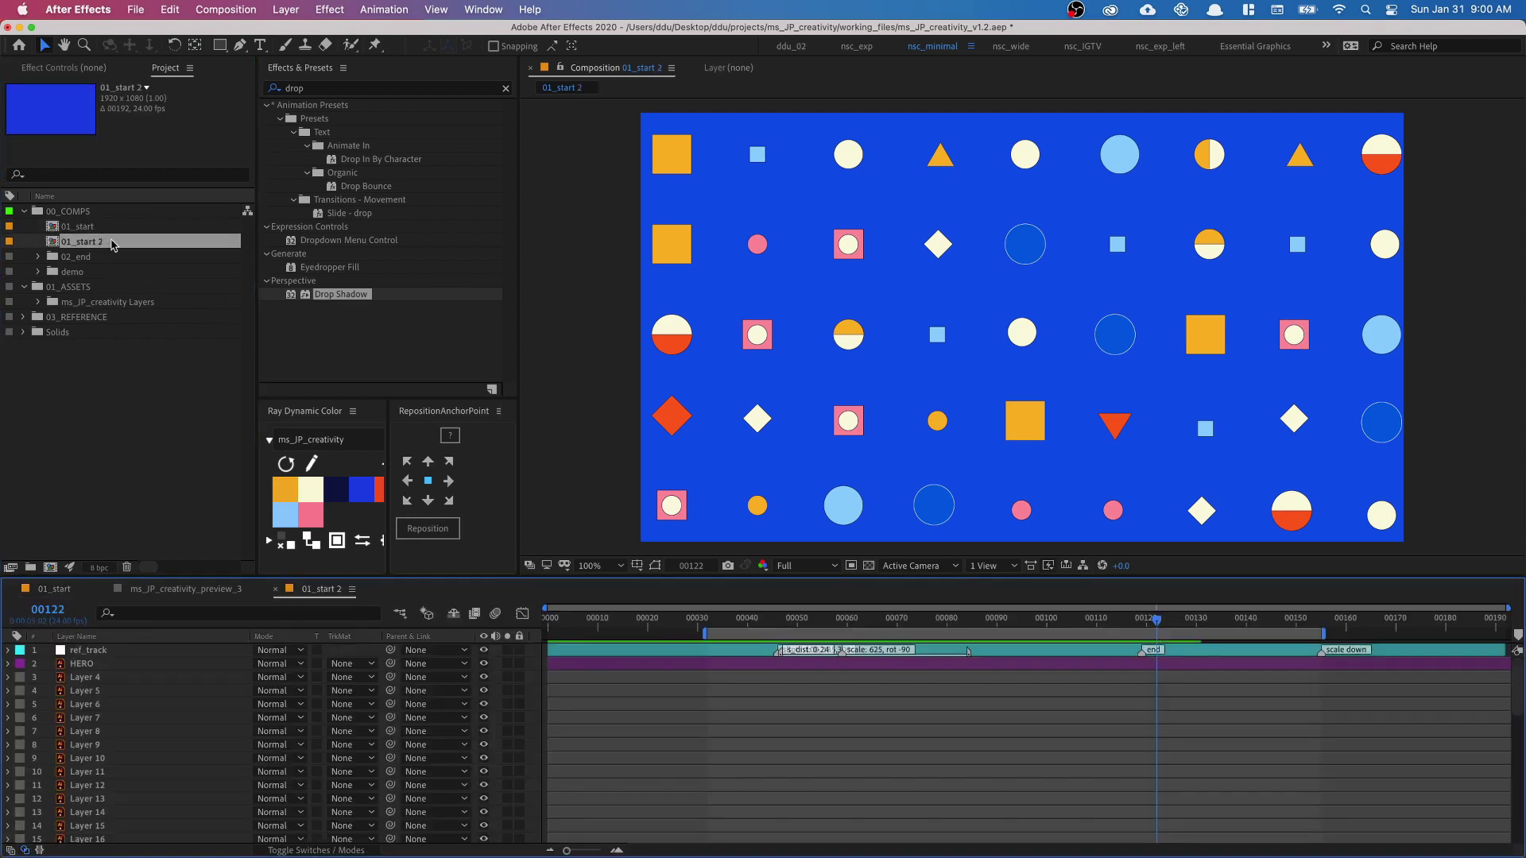
pyautogui.press('super+k')
pyautogui.write('demo')
pyautogui.press('Return')
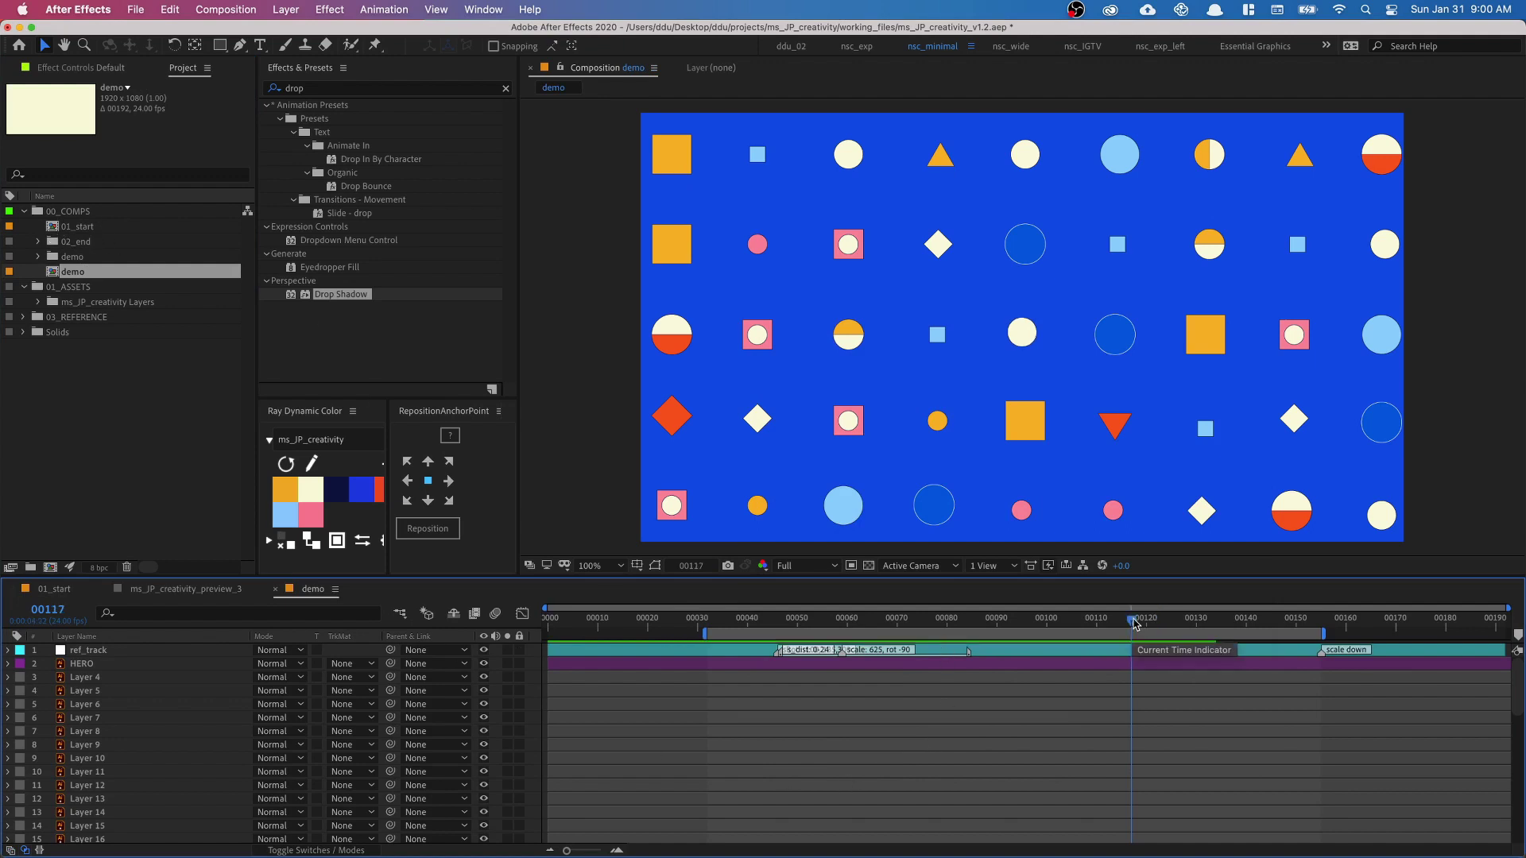
pyautogui.moveTo(1156, 619); pyautogui.dragTo(918, 625)
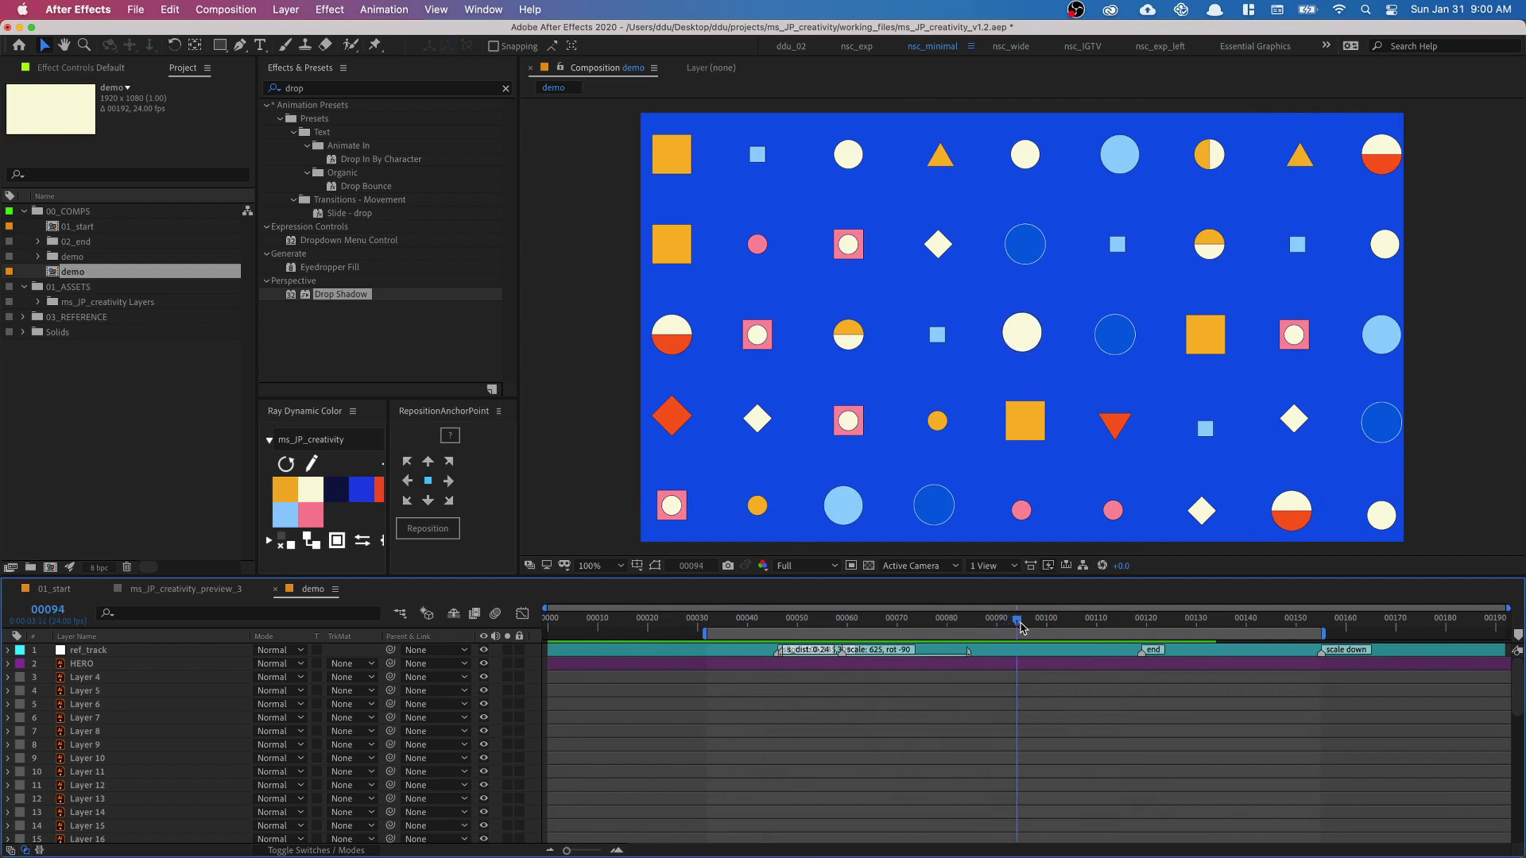
pyautogui.moveTo(1021, 627); pyautogui.dragTo(1031, 627)
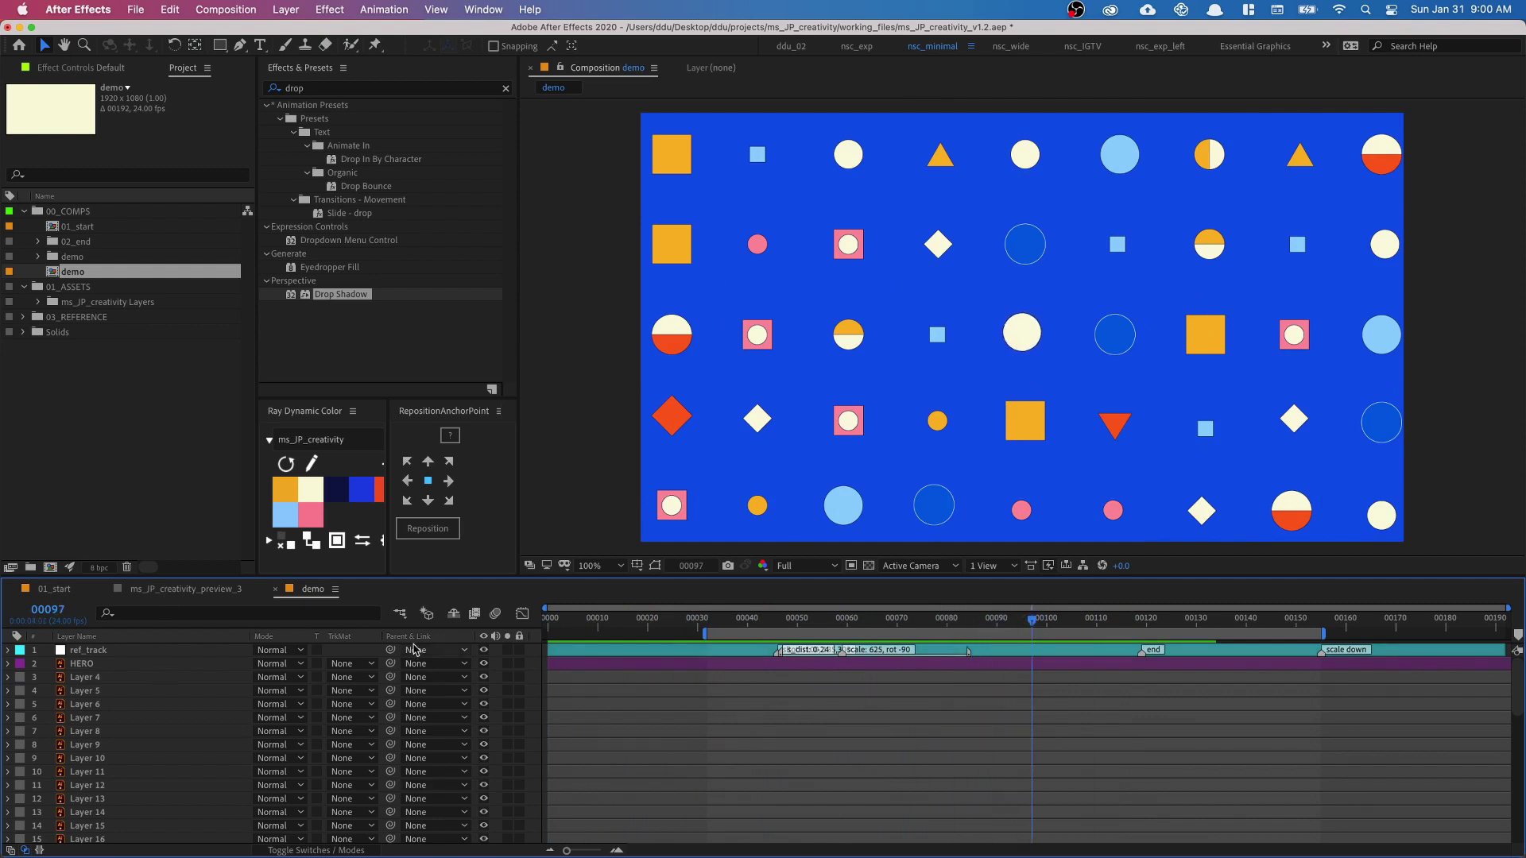
# Step: Add a null object layer named controls to the comp
pyautogui.rightClick(359, 656)
pyautogui.moveTo(421, 668)
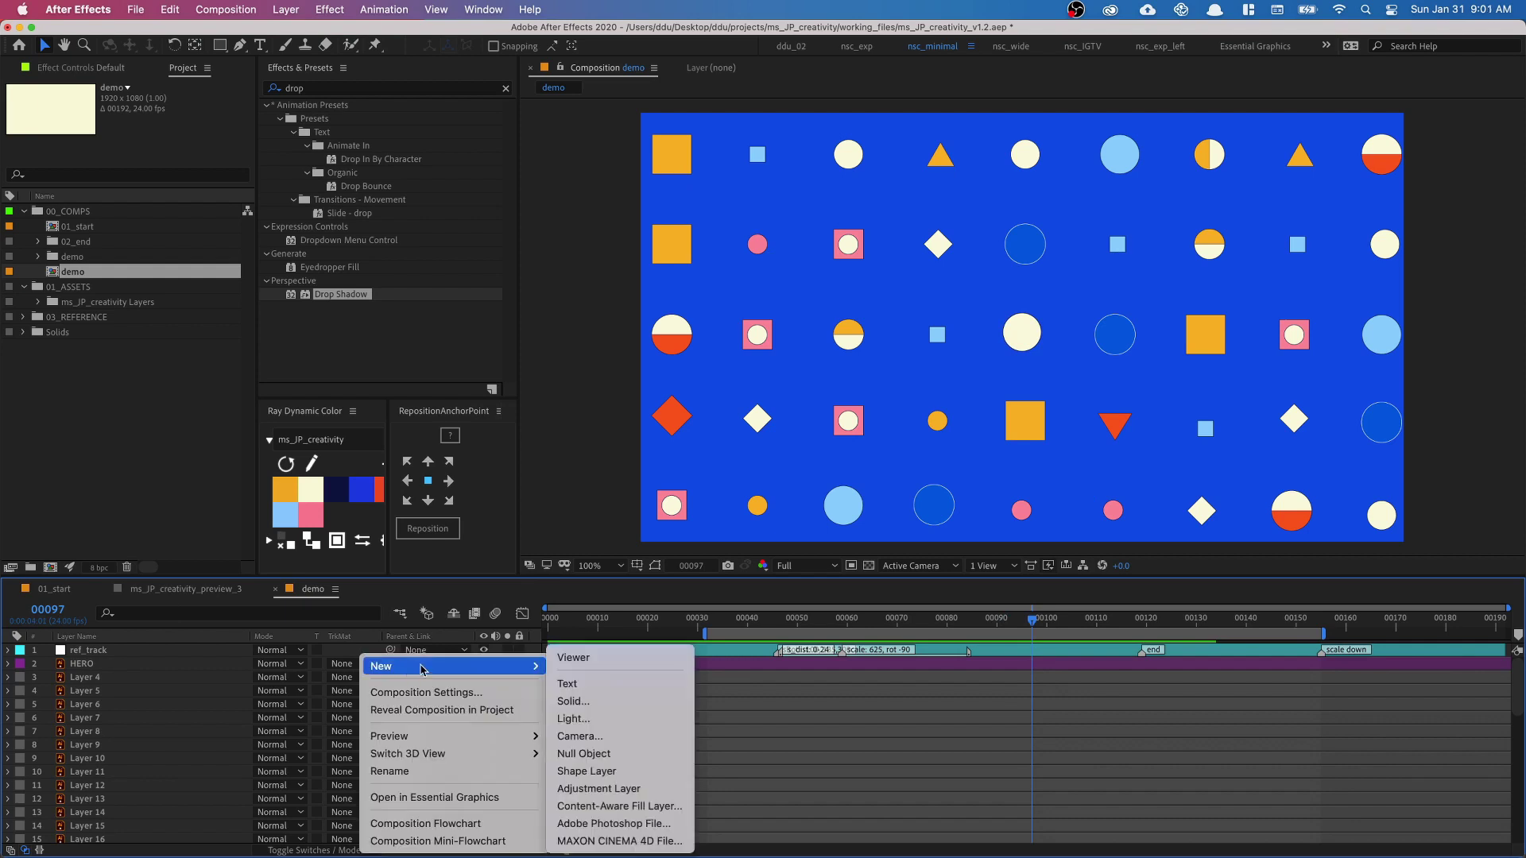
pyautogui.click(600, 753)
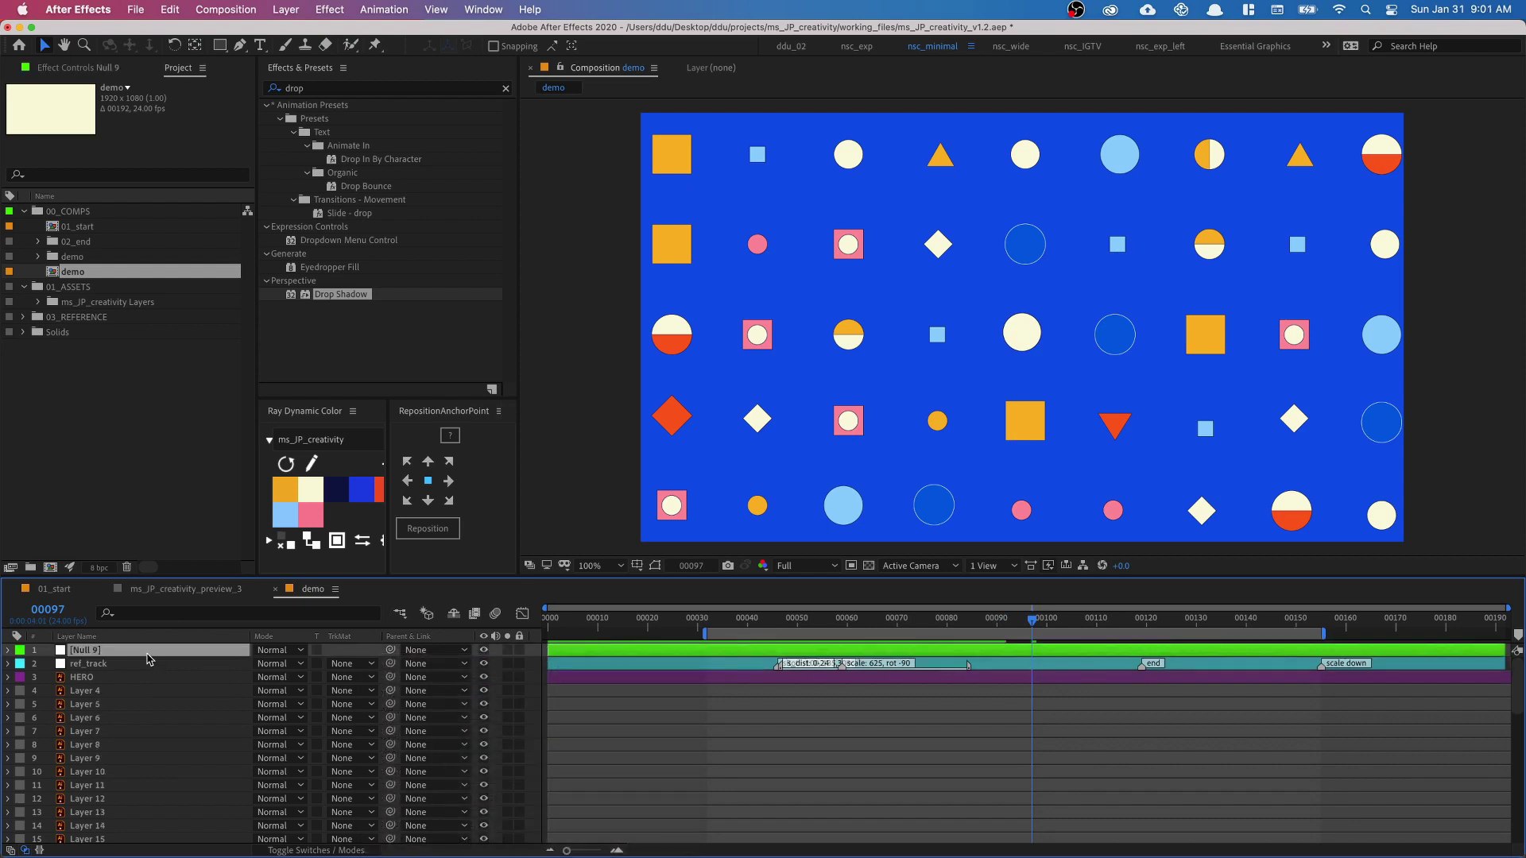
pyautogui.press('Return')
pyautogui.write('contro')
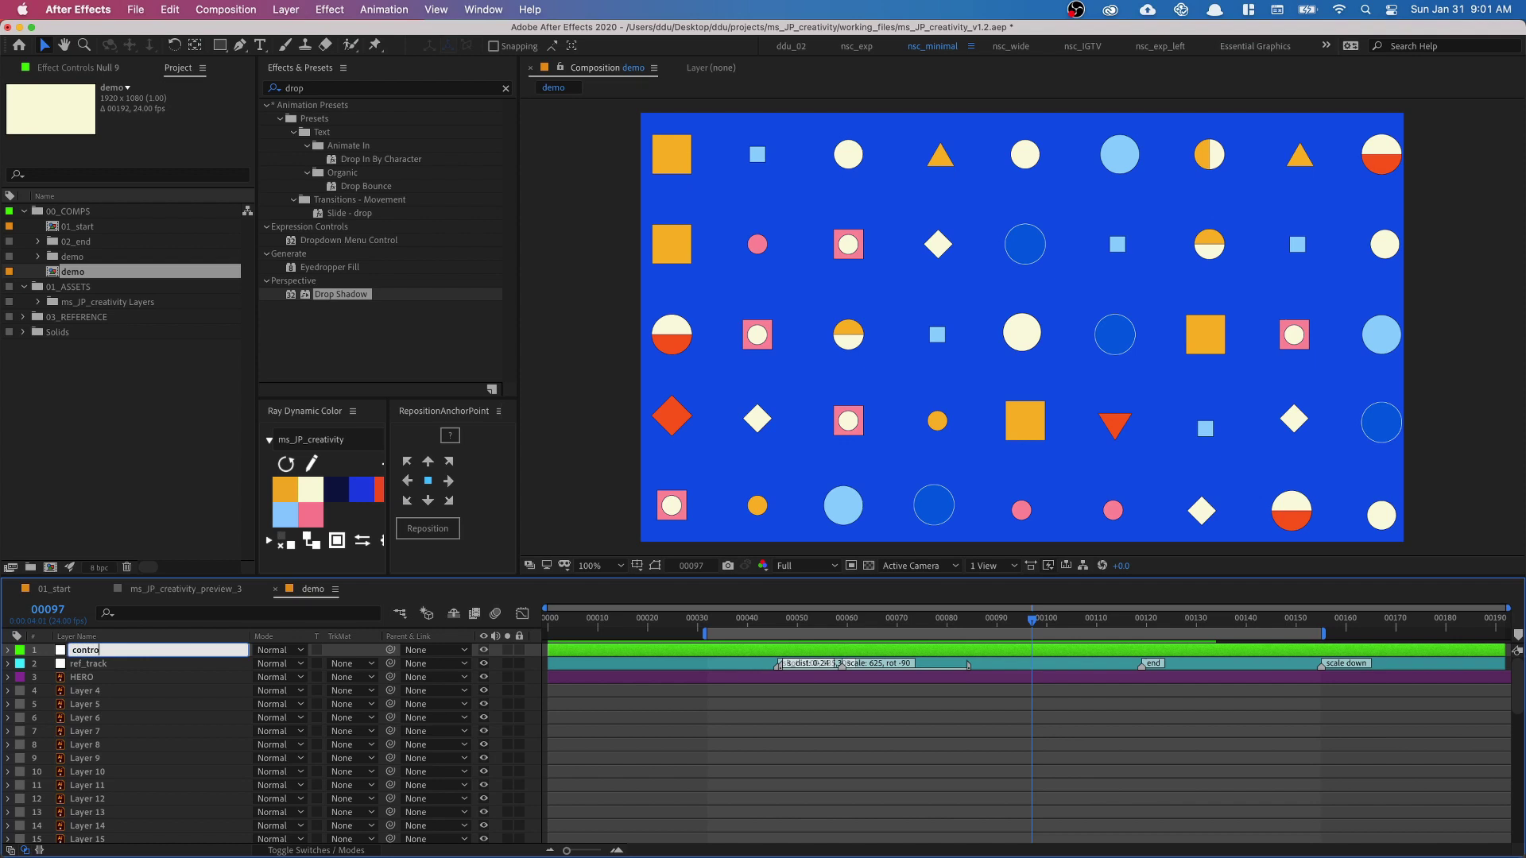
pyautogui.write('ls')
pyautogui.press('Return')
# Step: Apply a Slider Control and an Angle Control effect to the controls layer
pyautogui.click(304, 88)
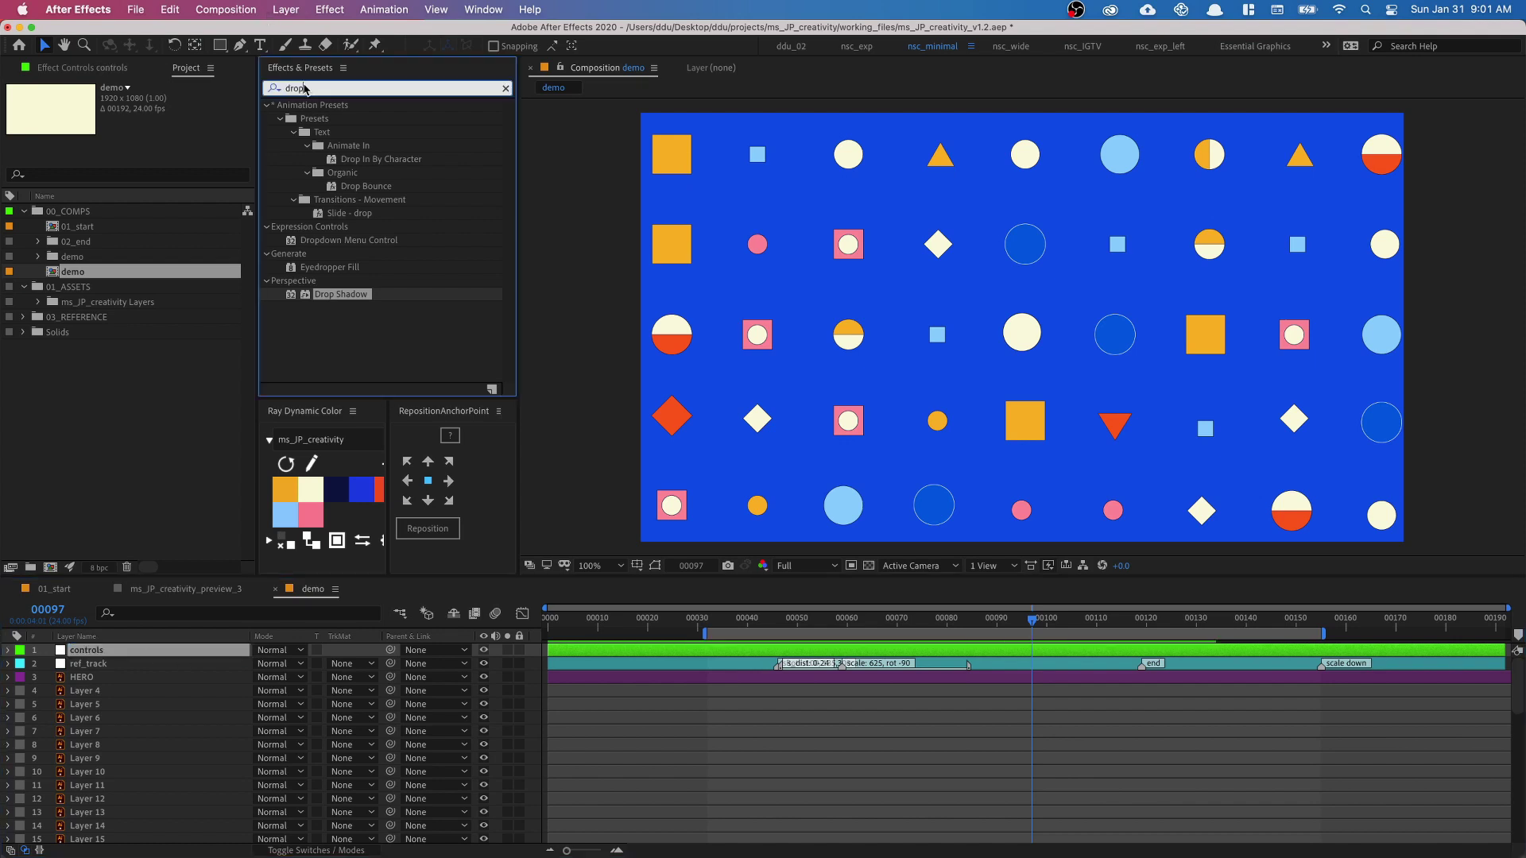
pyautogui.write('slider')
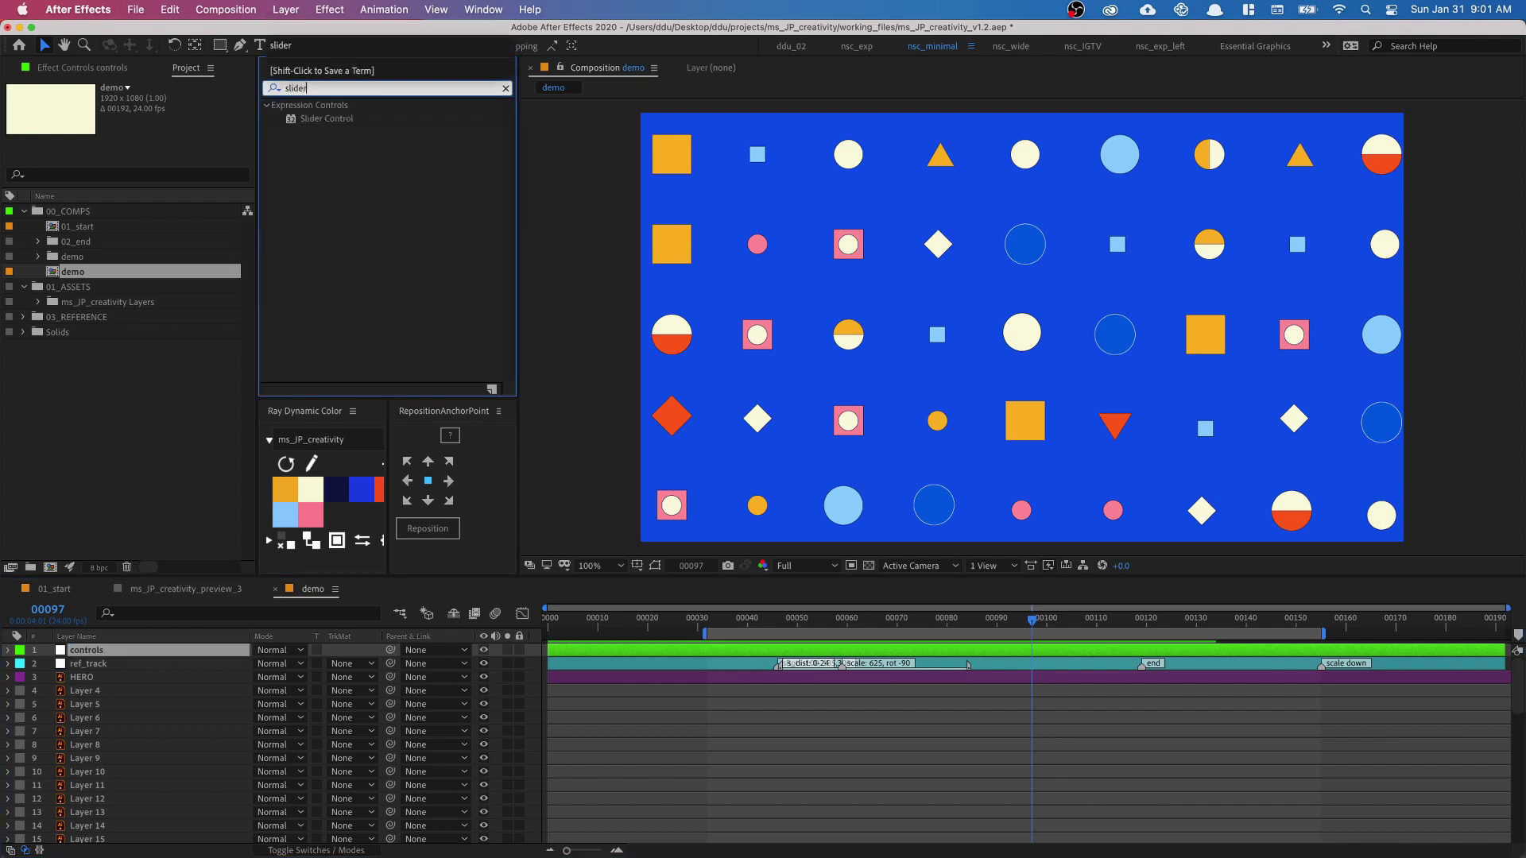
pyautogui.doubleClick(323, 119)
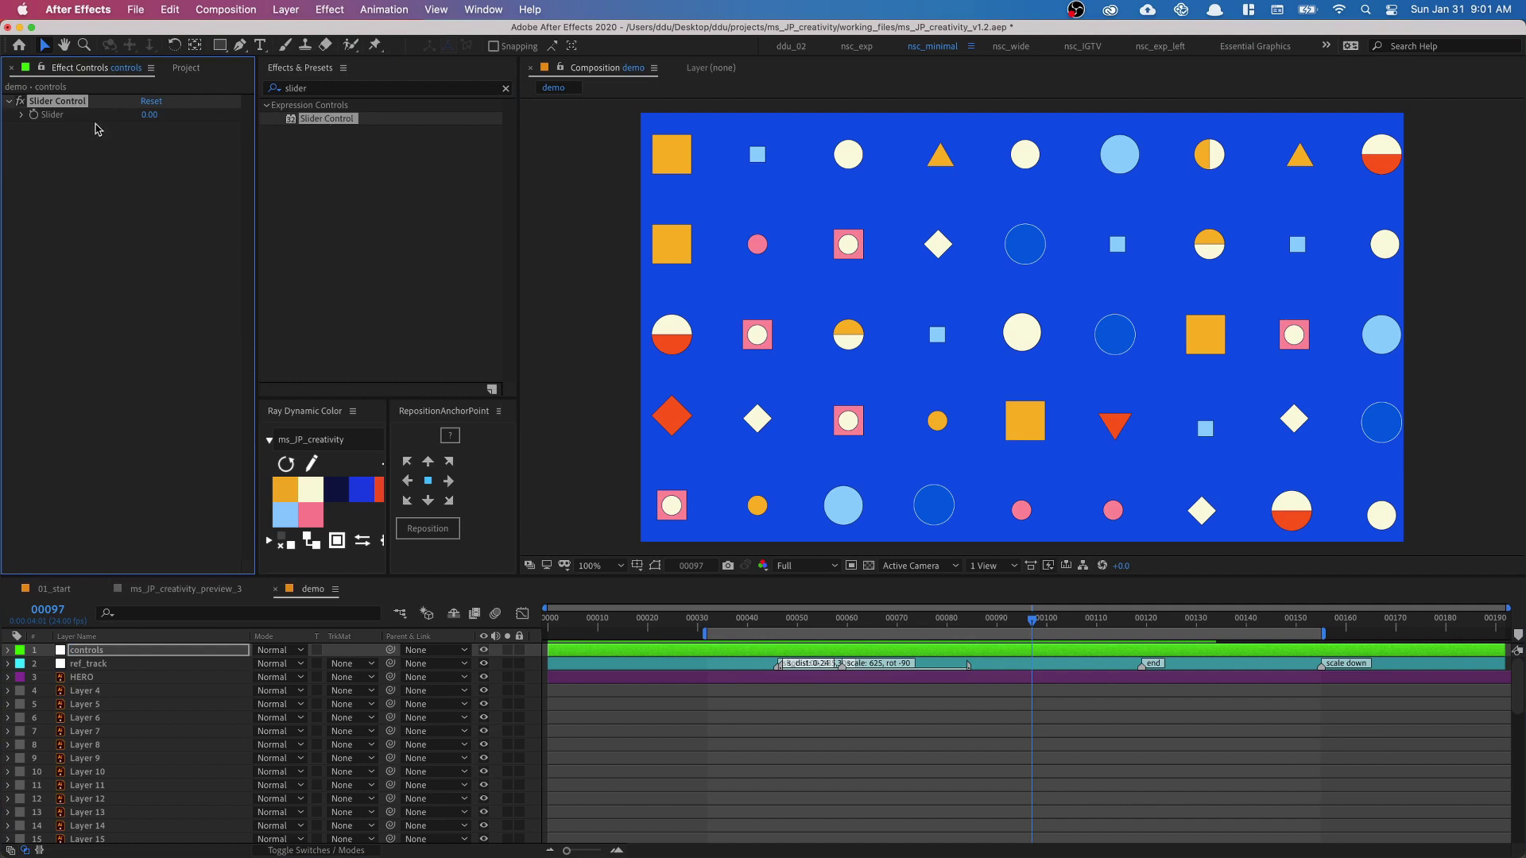
pyautogui.click(357, 91)
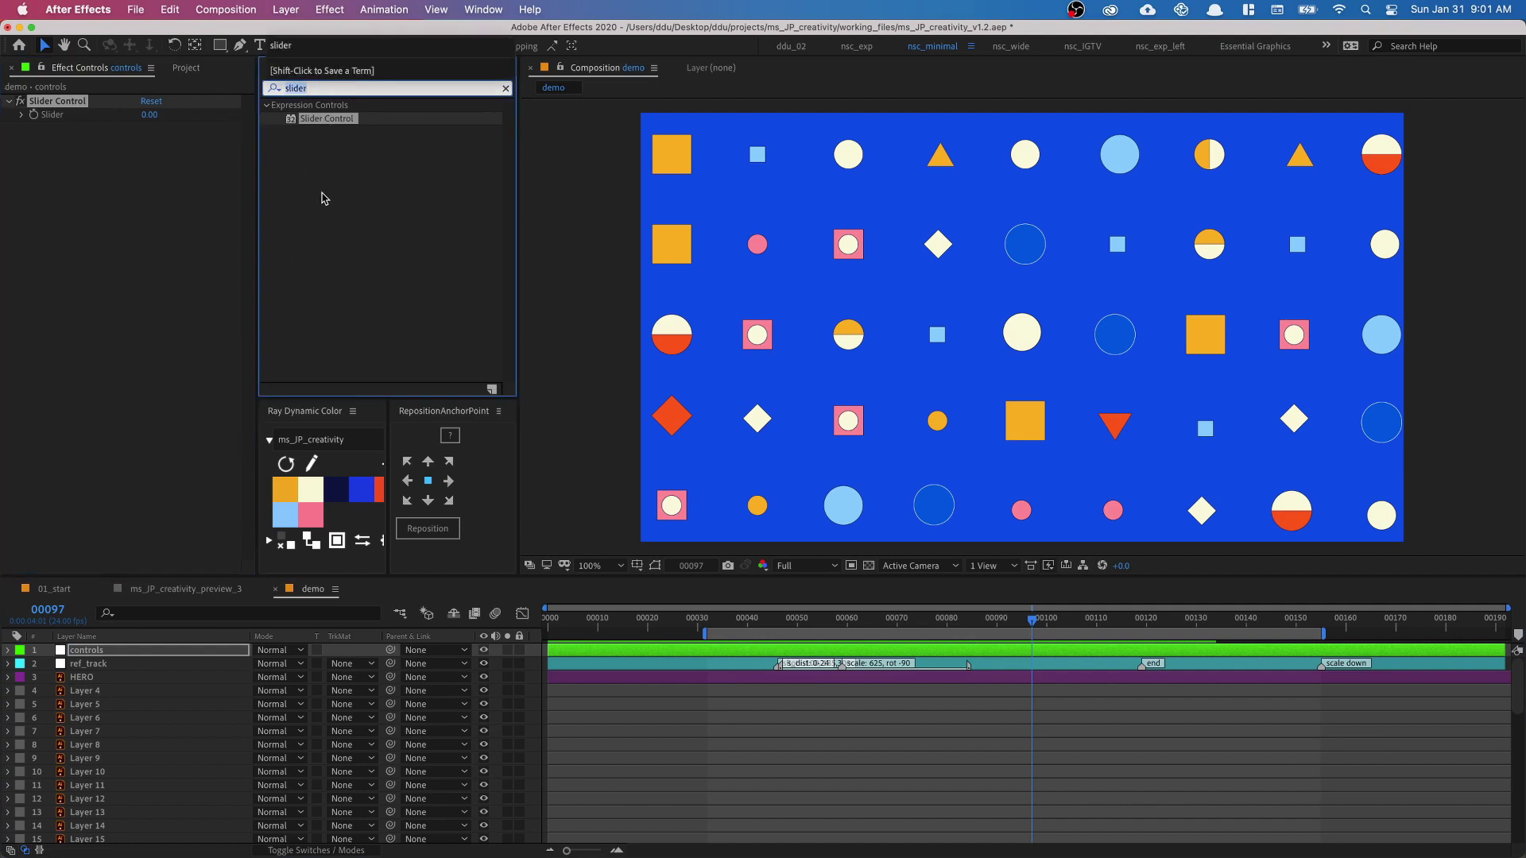
pyautogui.write('angle')
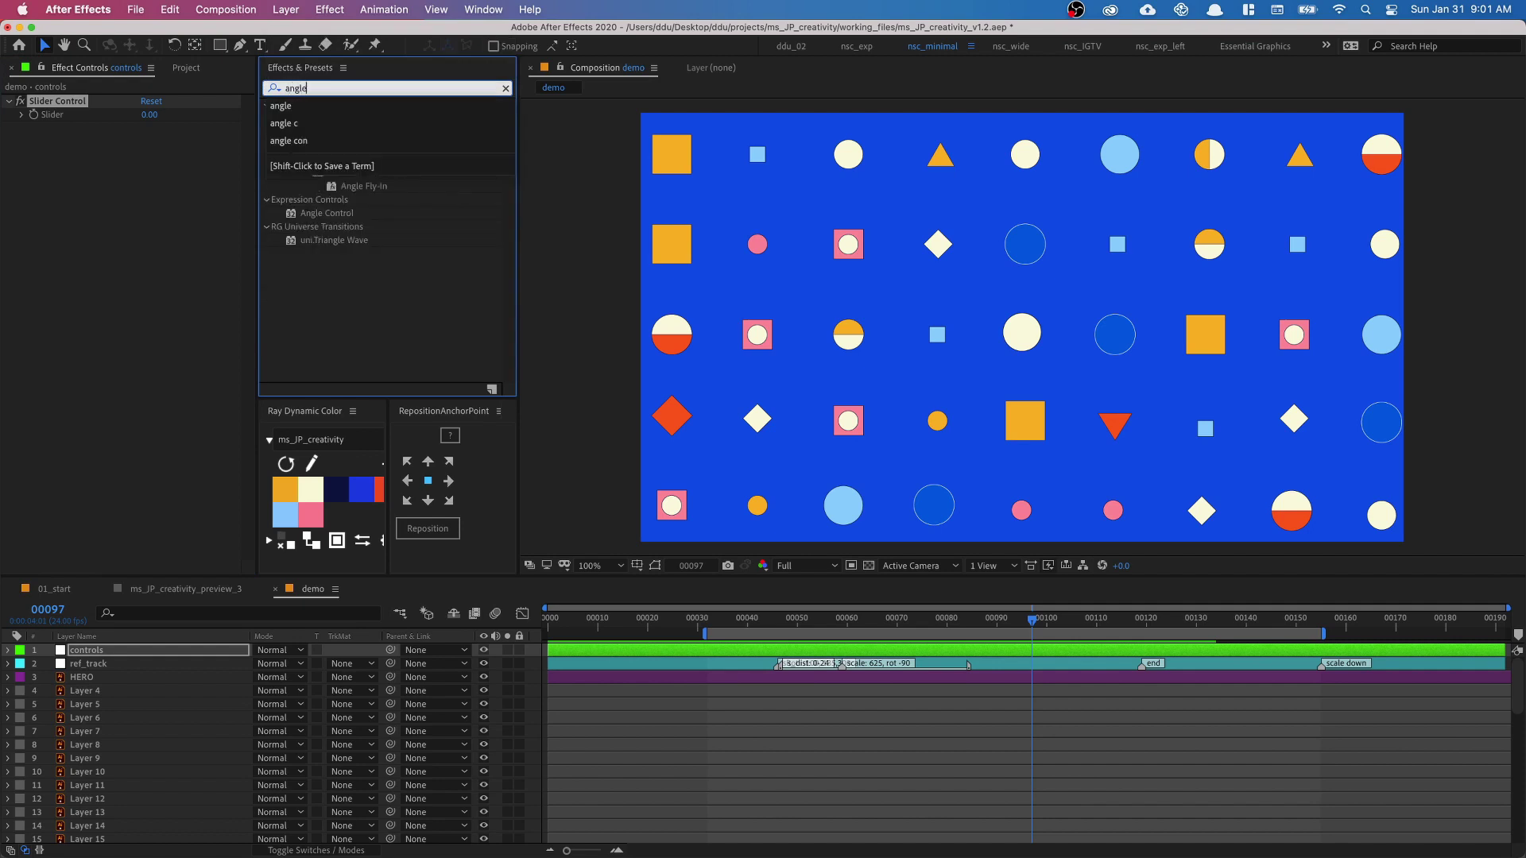
pyautogui.click(356, 307)
pyautogui.press('space')
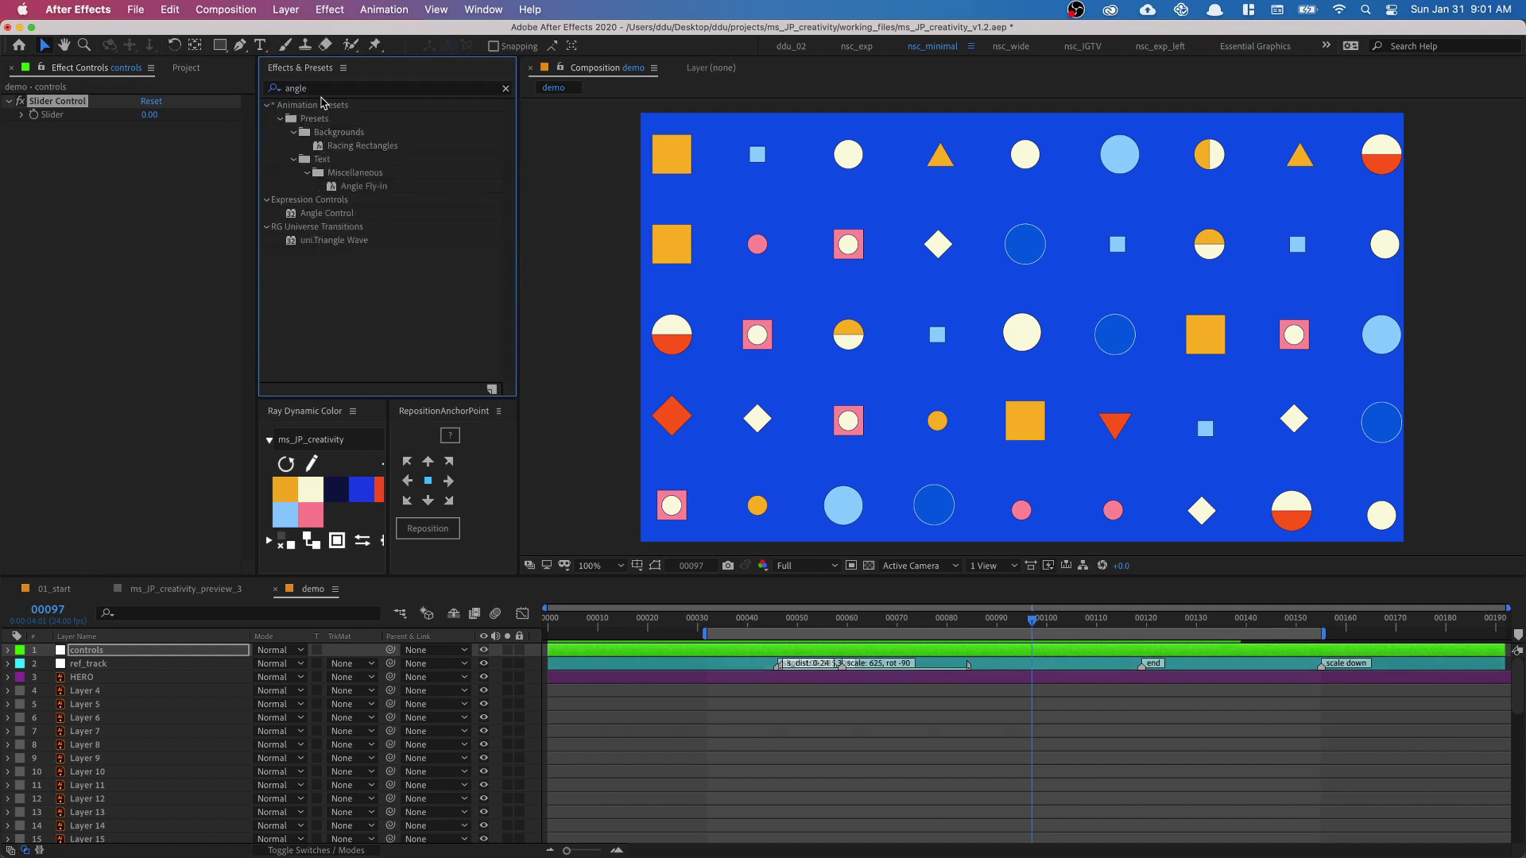
pyautogui.click(328, 89)
pyautogui.write('c')
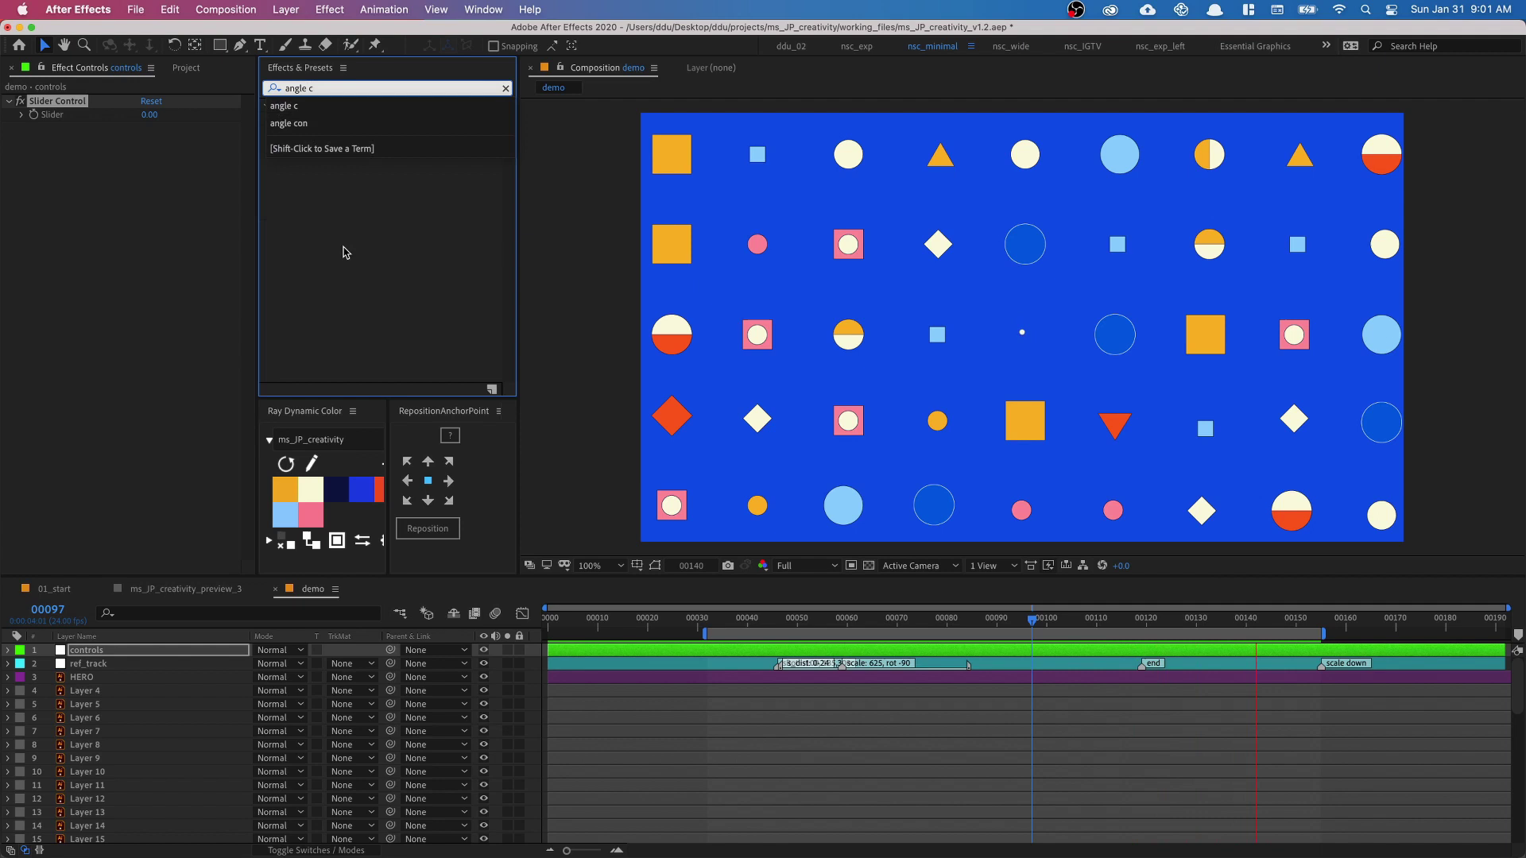
pyautogui.doubleClick(319, 119)
# Step: Rename the effects shadow_dist and shadow_angle, then stop the preview and scrub back
pyautogui.click(58, 101)
pyautogui.press('Return')
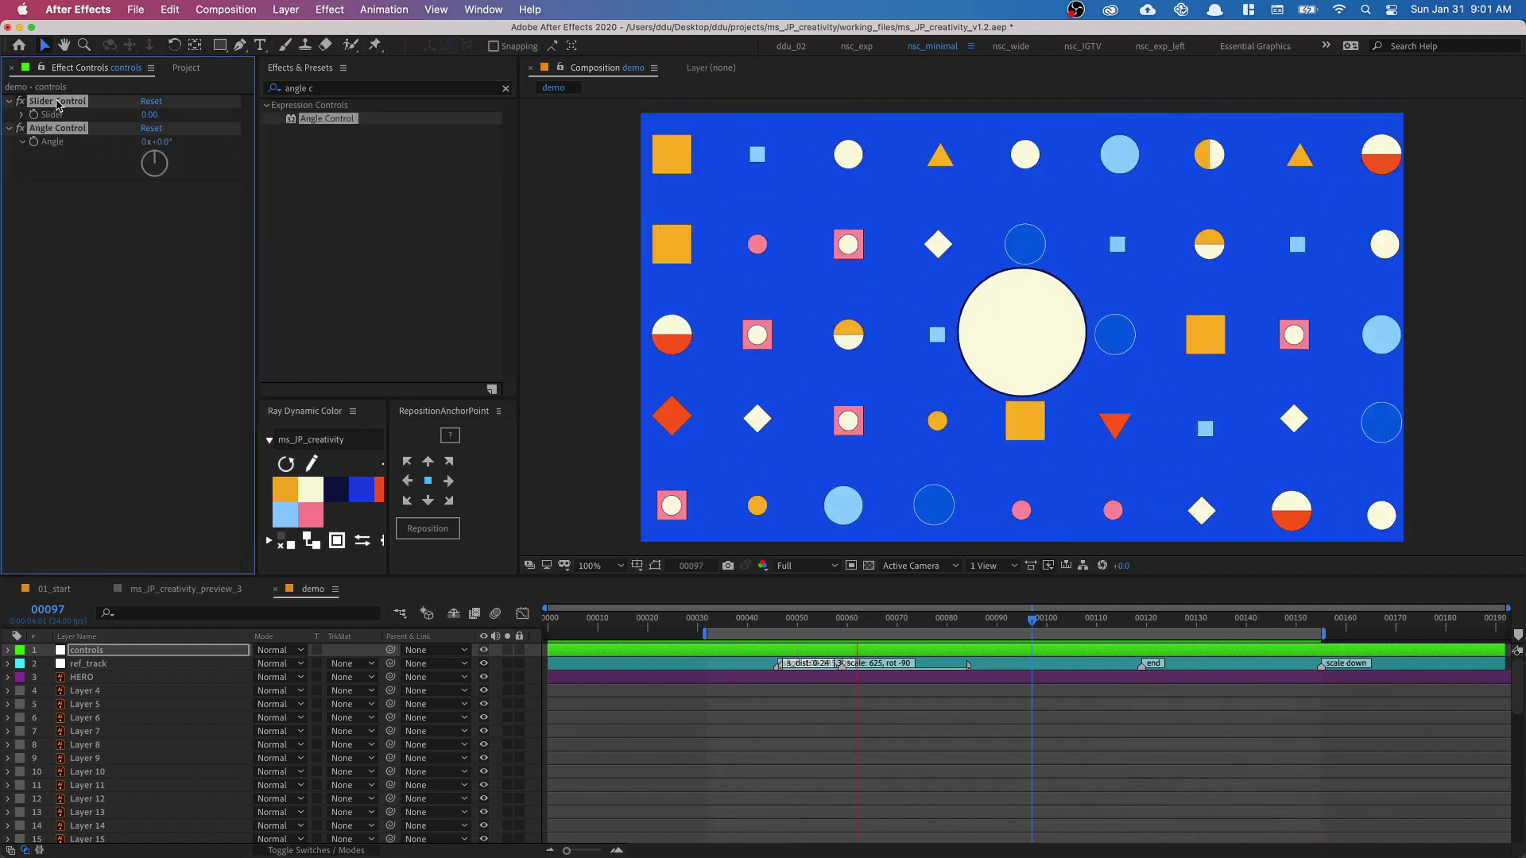
pyautogui.write('shadow')
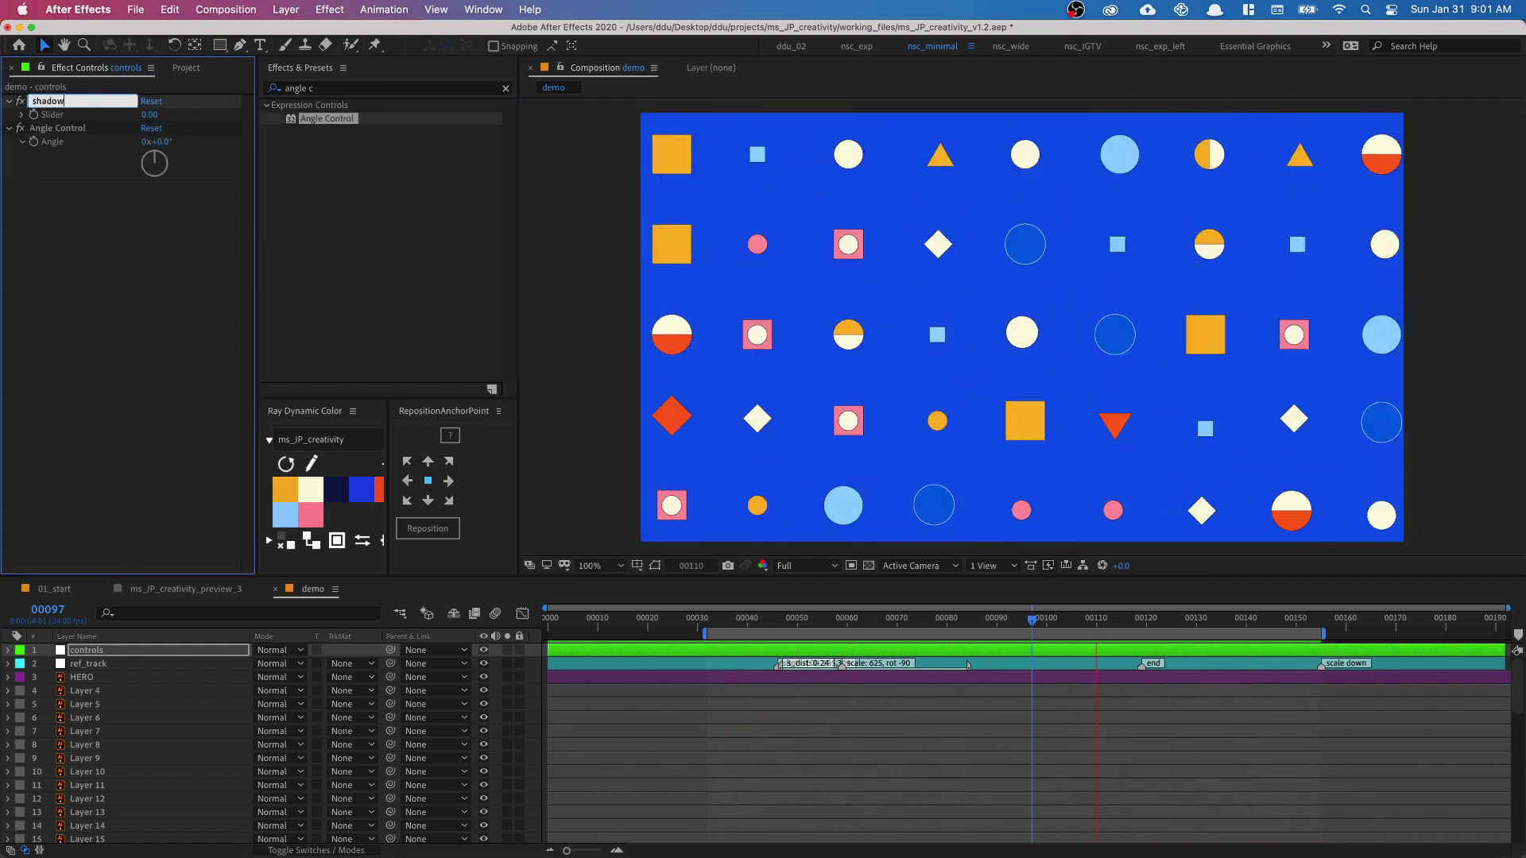
pyautogui.write('_dist')
pyautogui.press('Return')
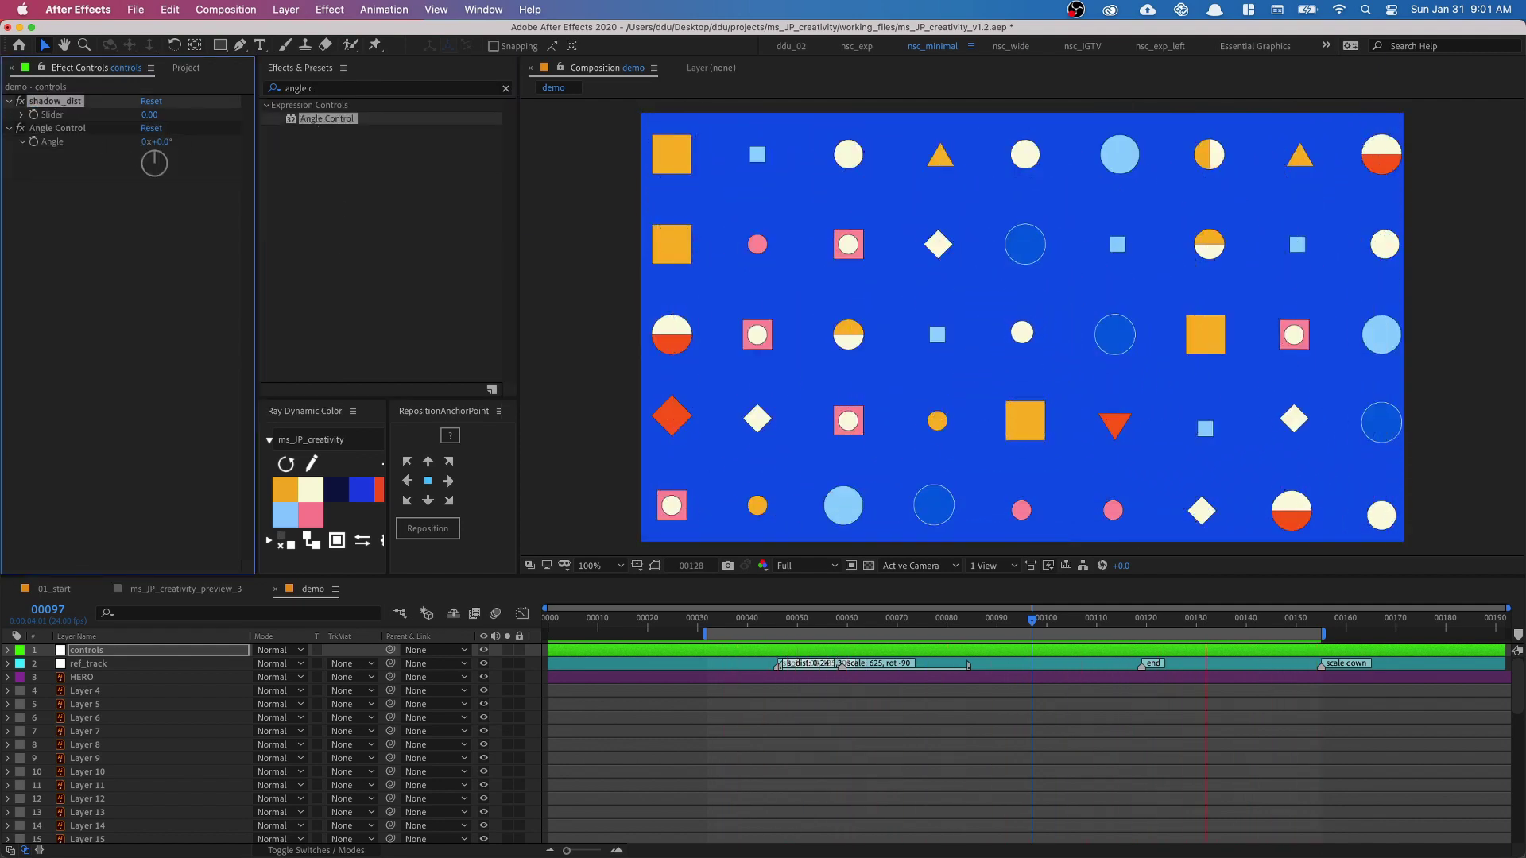
pyautogui.click(66, 131)
pyautogui.press('Return')
pyautogui.write('shadow_angl')
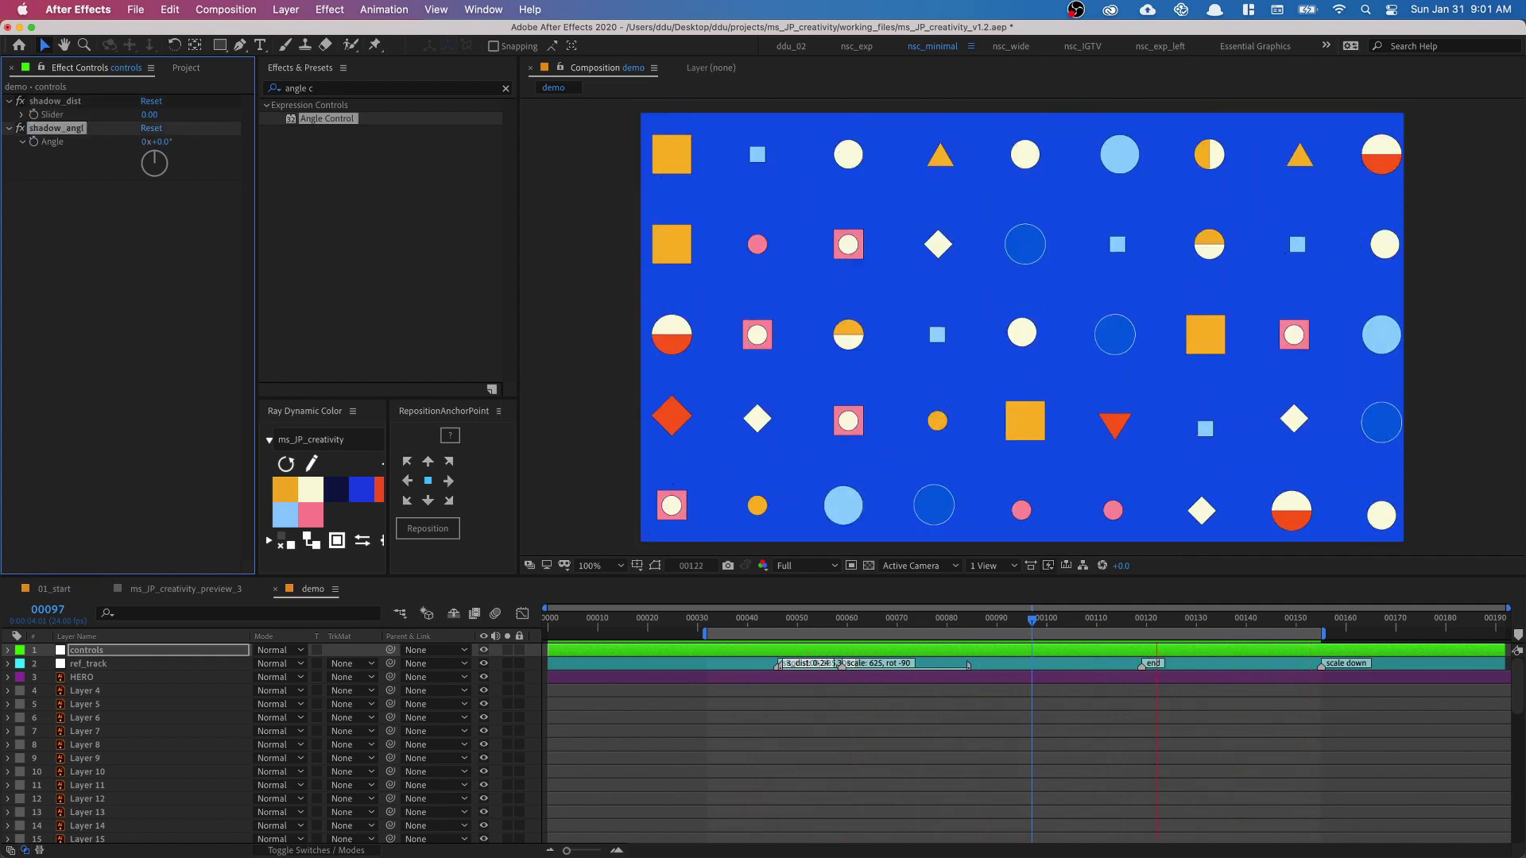
pyautogui.press('Return')
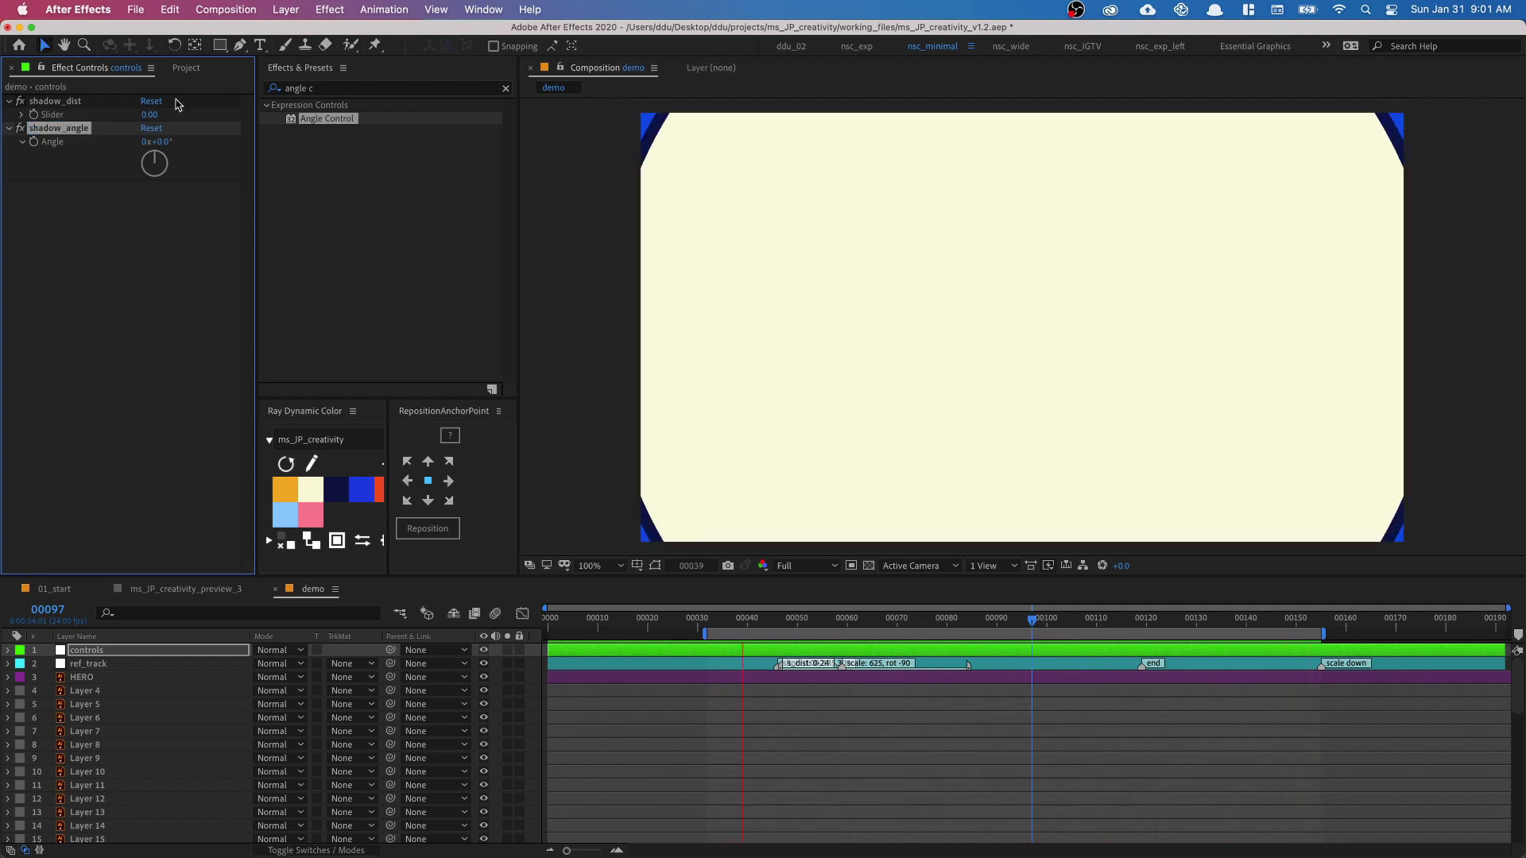
pyautogui.click(830, 616)
pyautogui.click(883, 619)
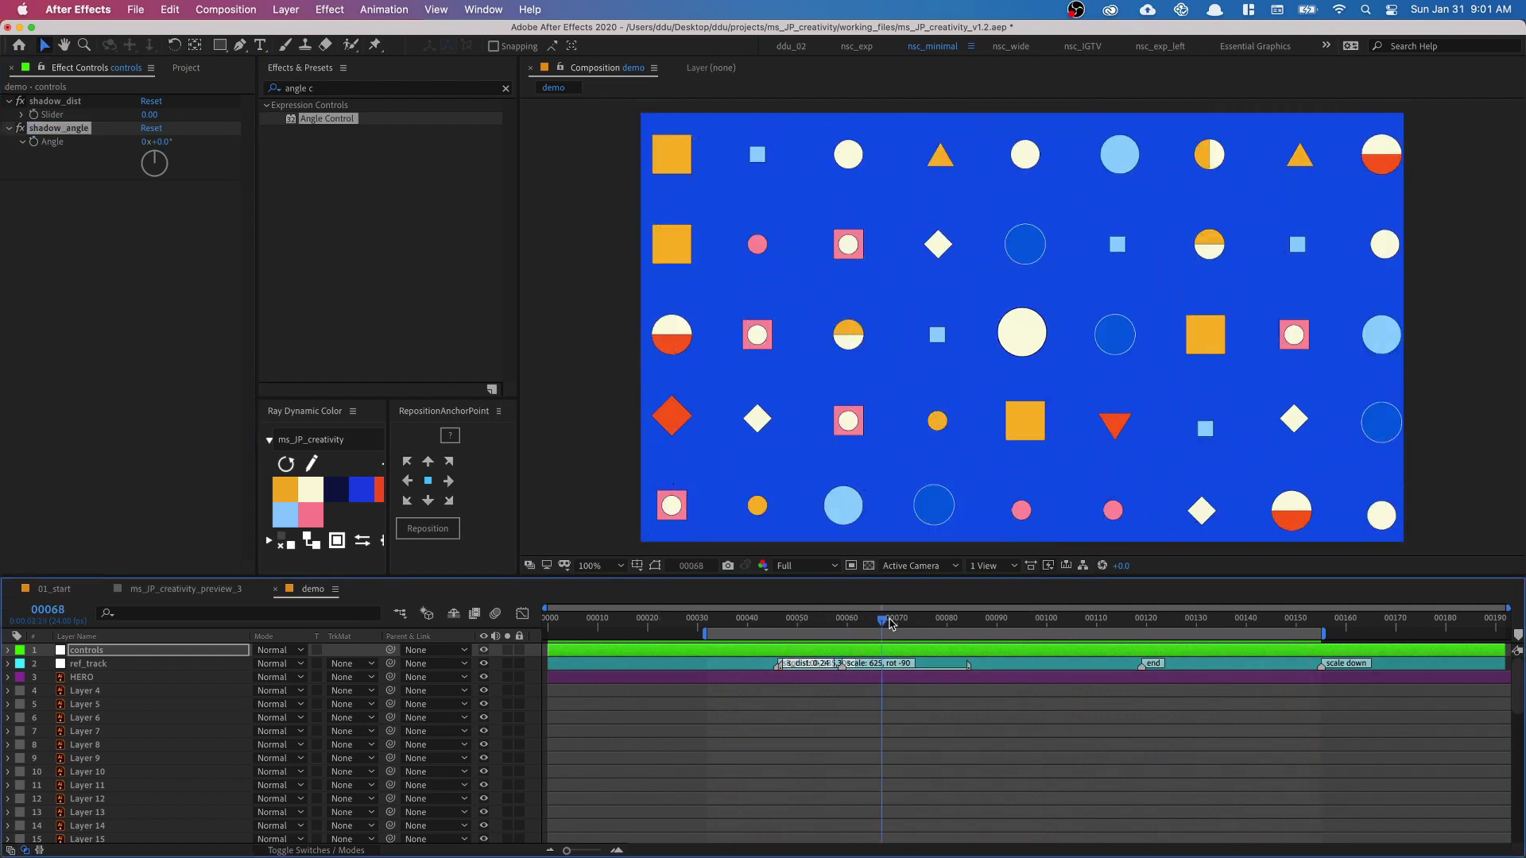
pyautogui.moveTo(914, 630); pyautogui.dragTo(827, 619)
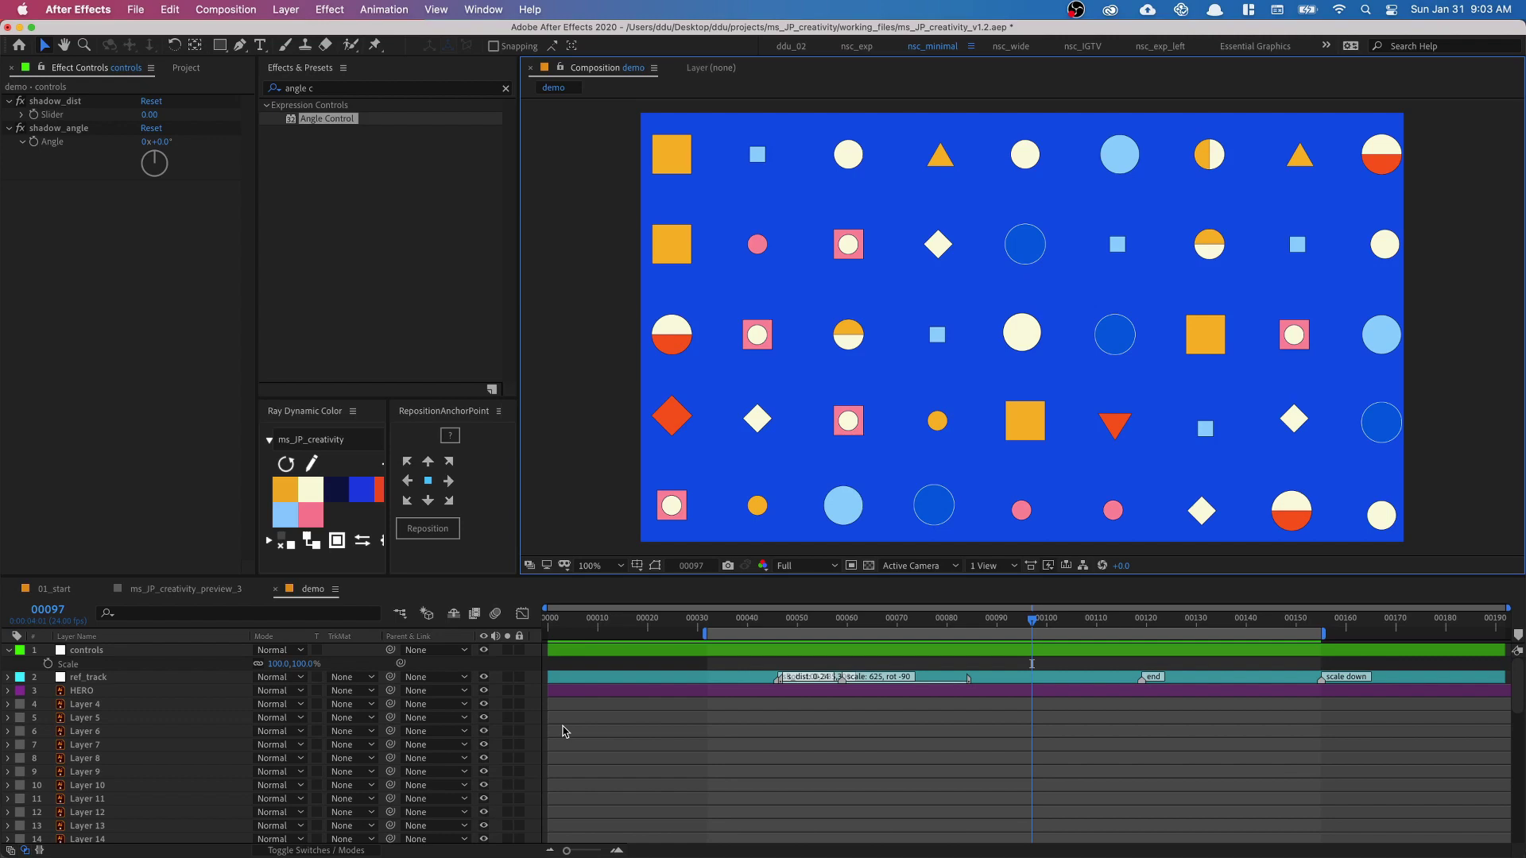
# Step: Select Layer 4 through Layer 49 and parent them to the controls null
pyautogui.press('`')
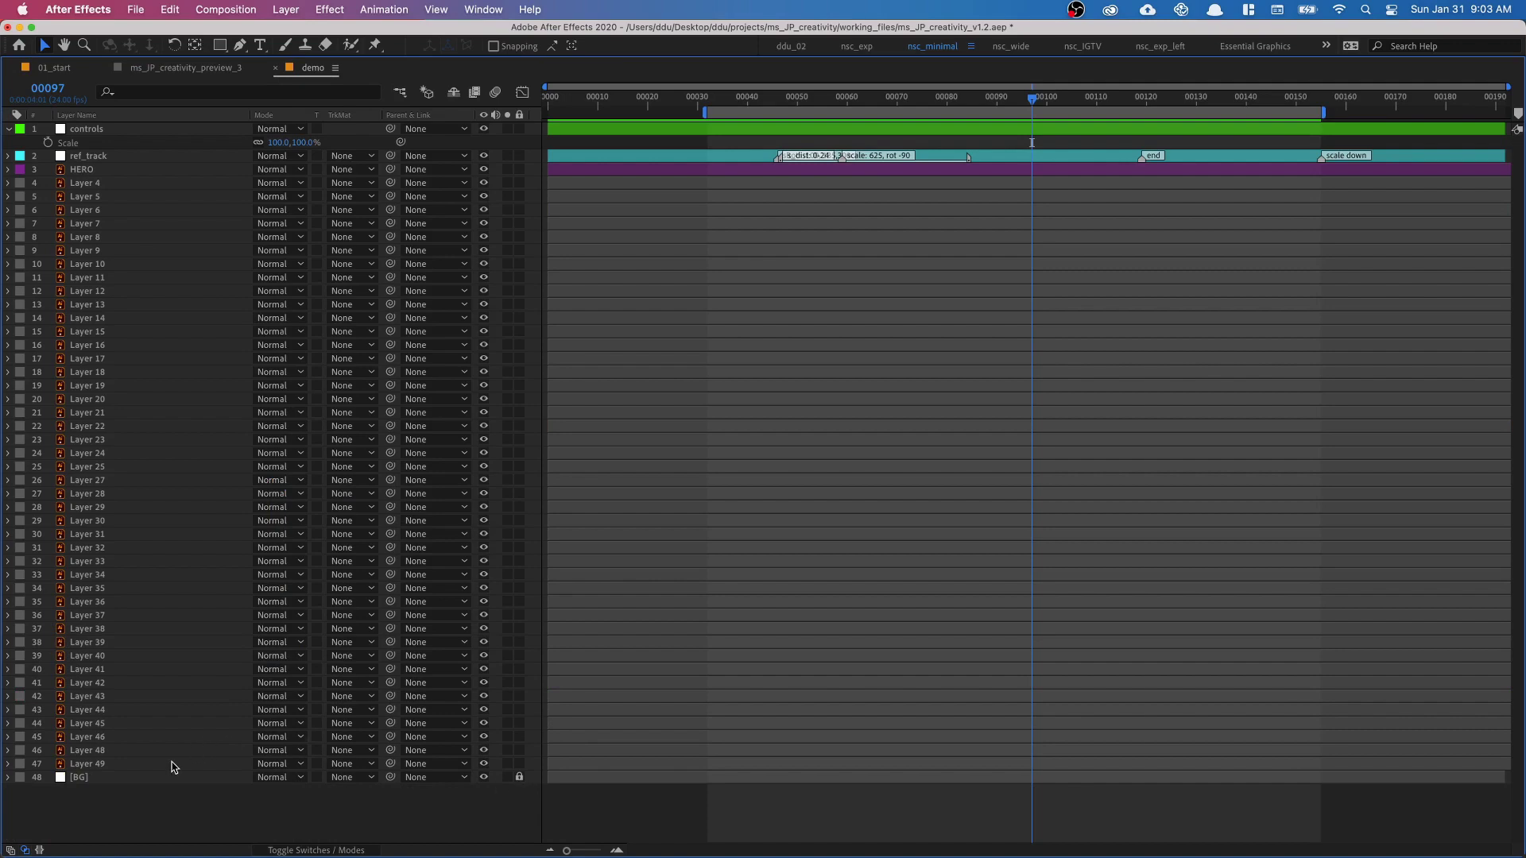
pyautogui.click(174, 768)
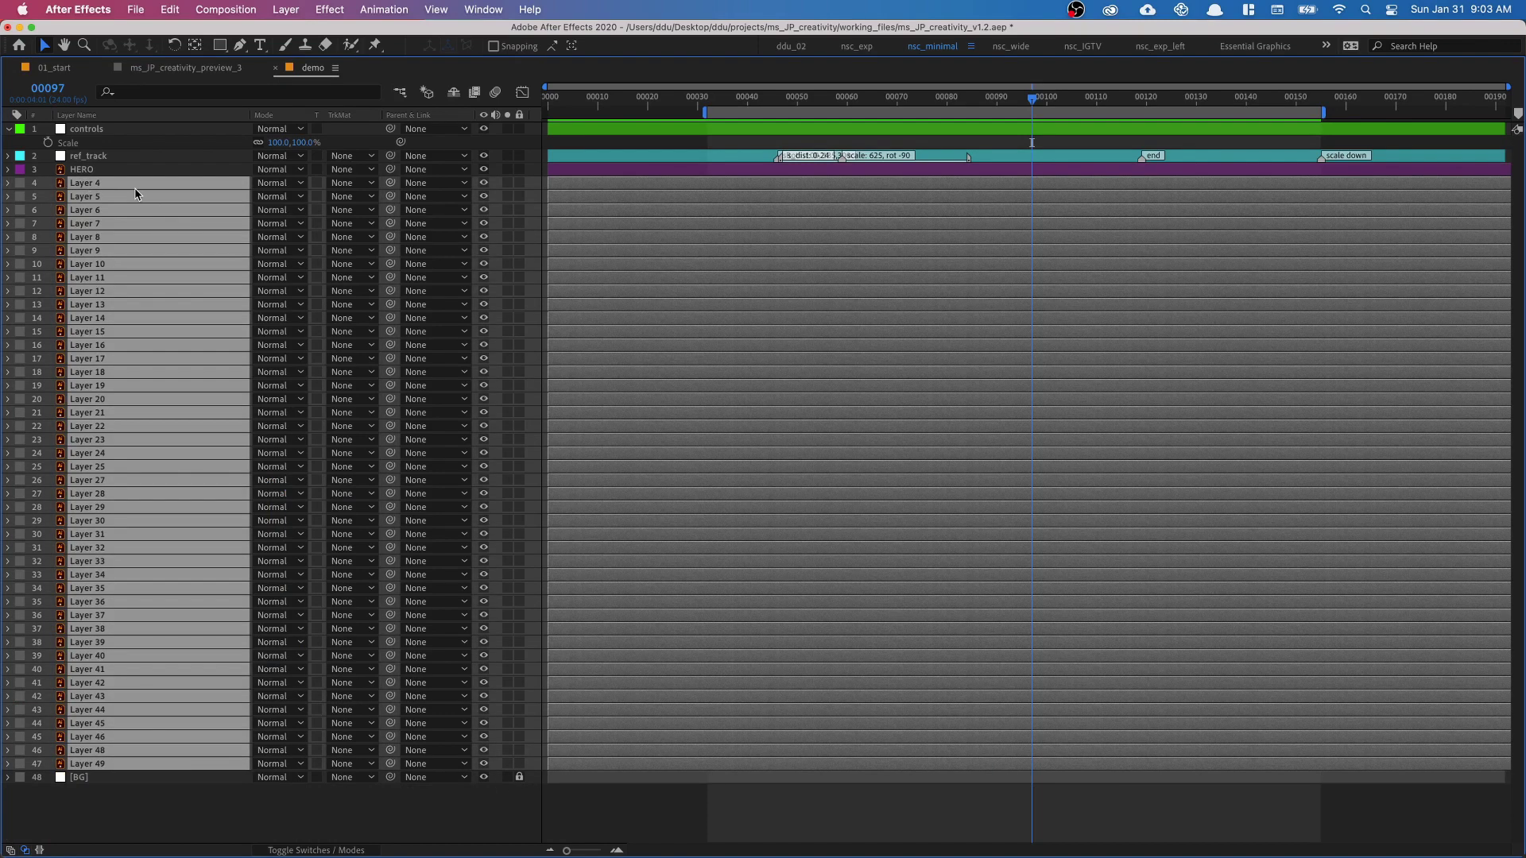
pyautogui.keyDown('shift'); pyautogui.click(127, 184); pyautogui.keyUp('shift')
pyautogui.press('`')
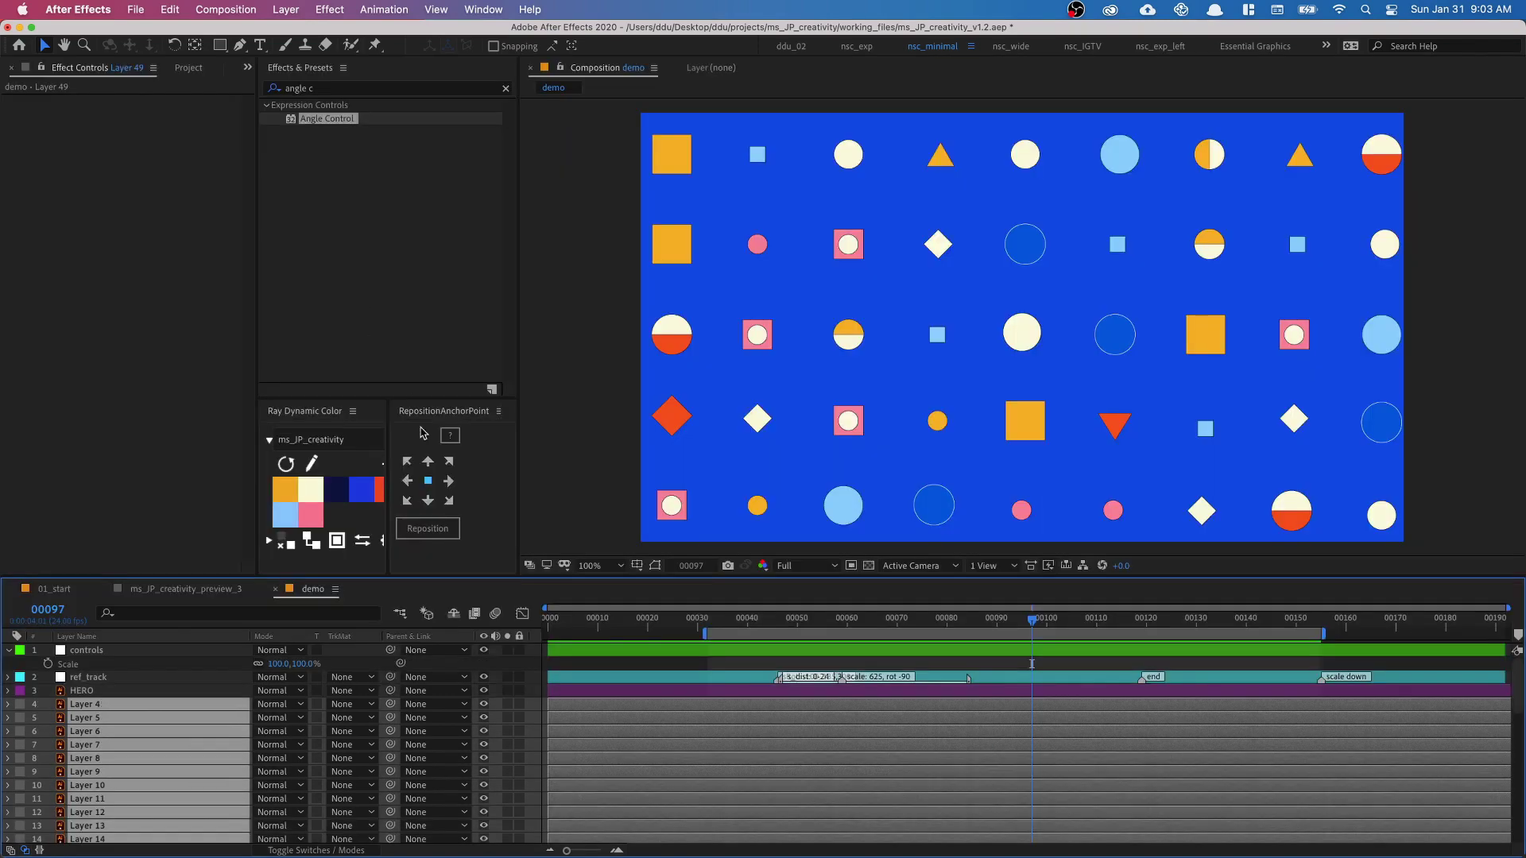
pyautogui.moveTo(391, 708); pyautogui.dragTo(120, 650)
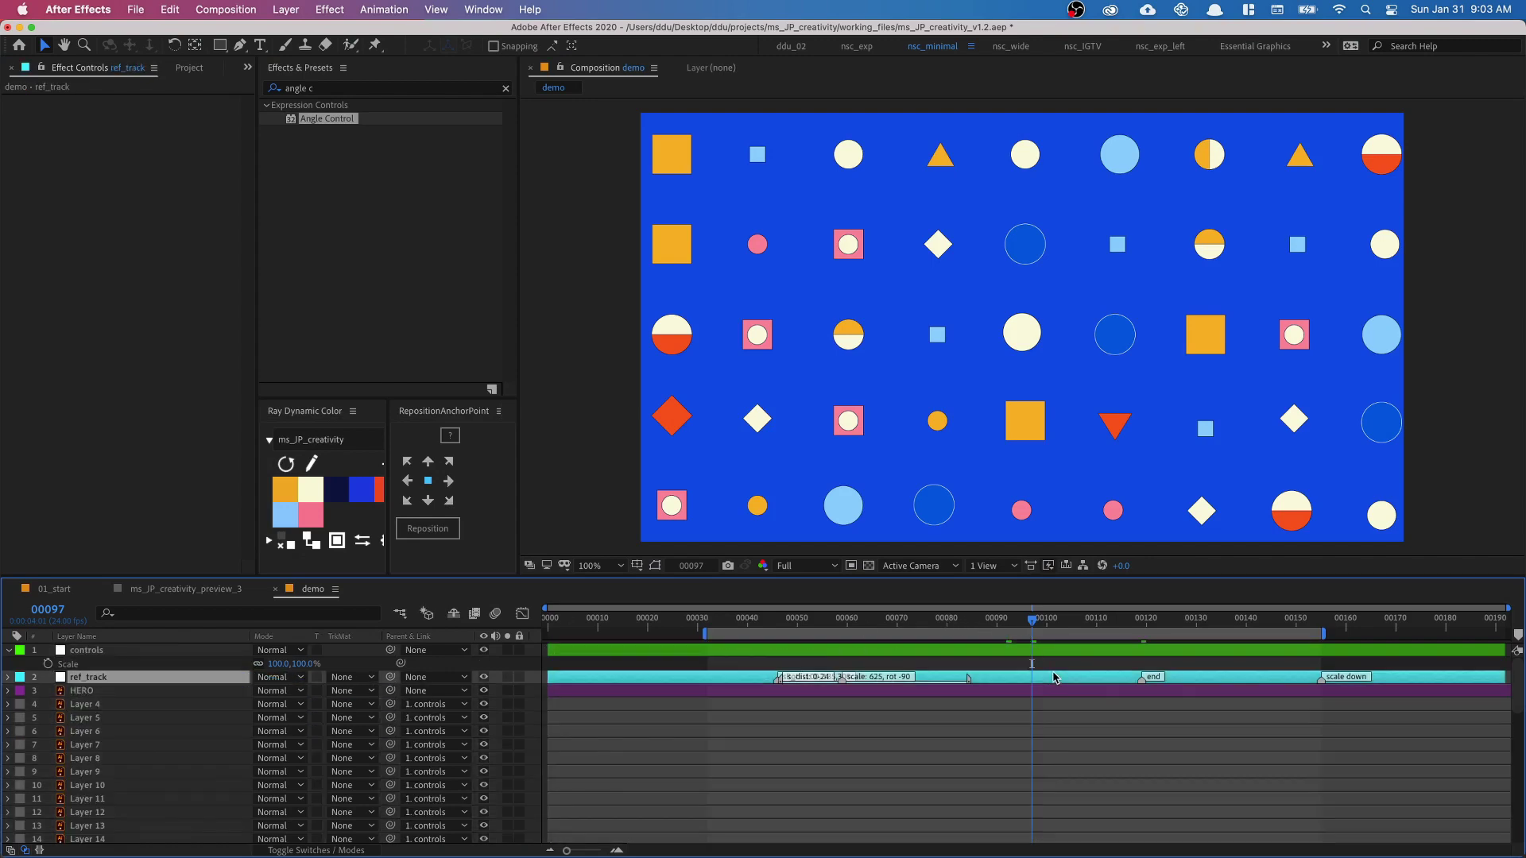
# Step: Test by scaling controls to about 38% and past 100%, then restore 100%
pyautogui.click(1035, 652)
pyautogui.press('u')
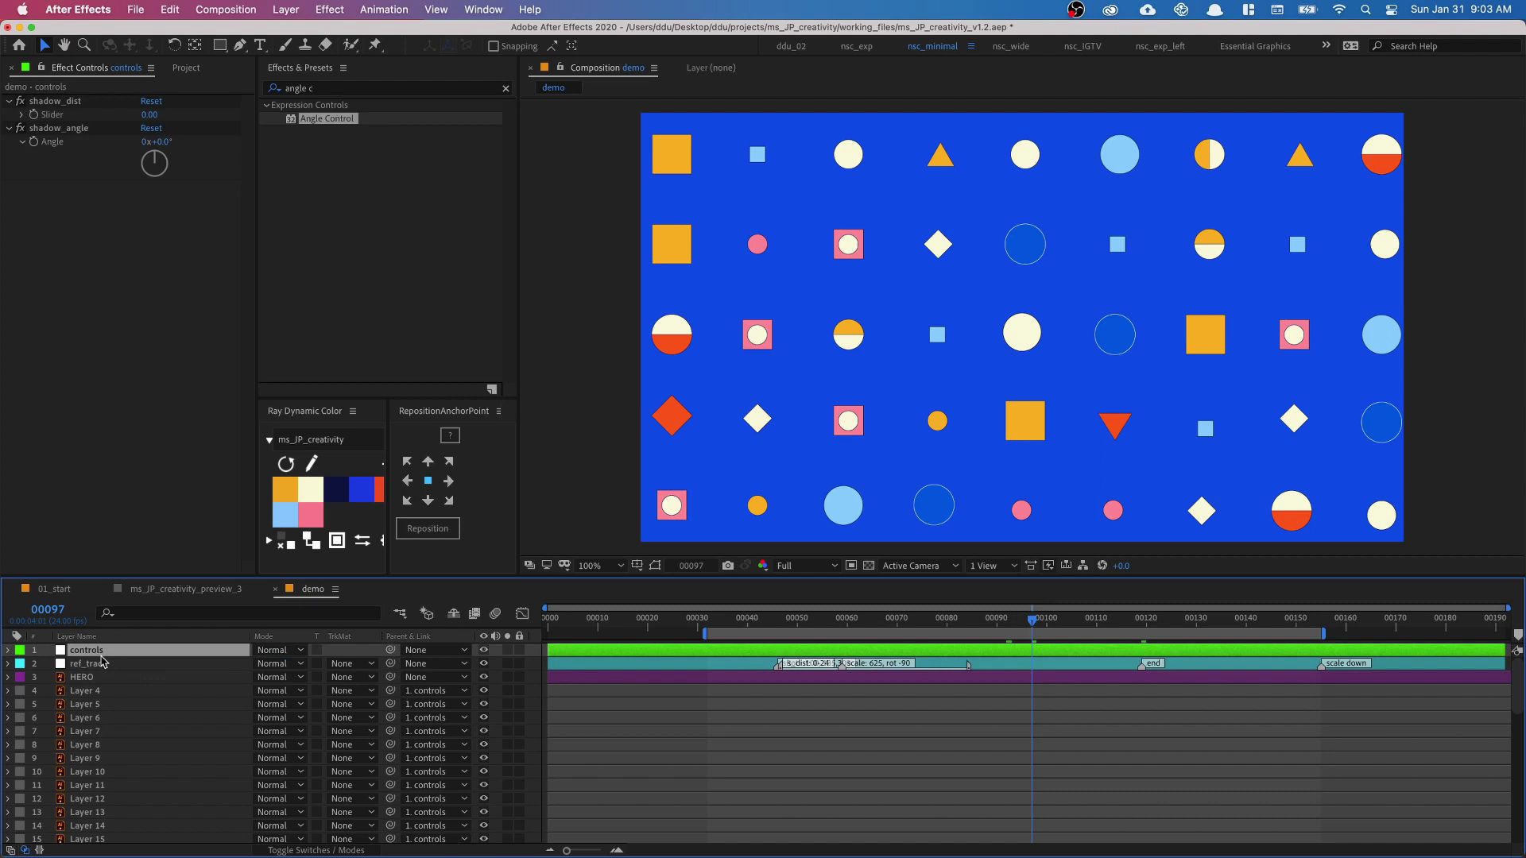
pyautogui.press('s')
pyautogui.moveTo(288, 664); pyautogui.dragTo(232, 656)
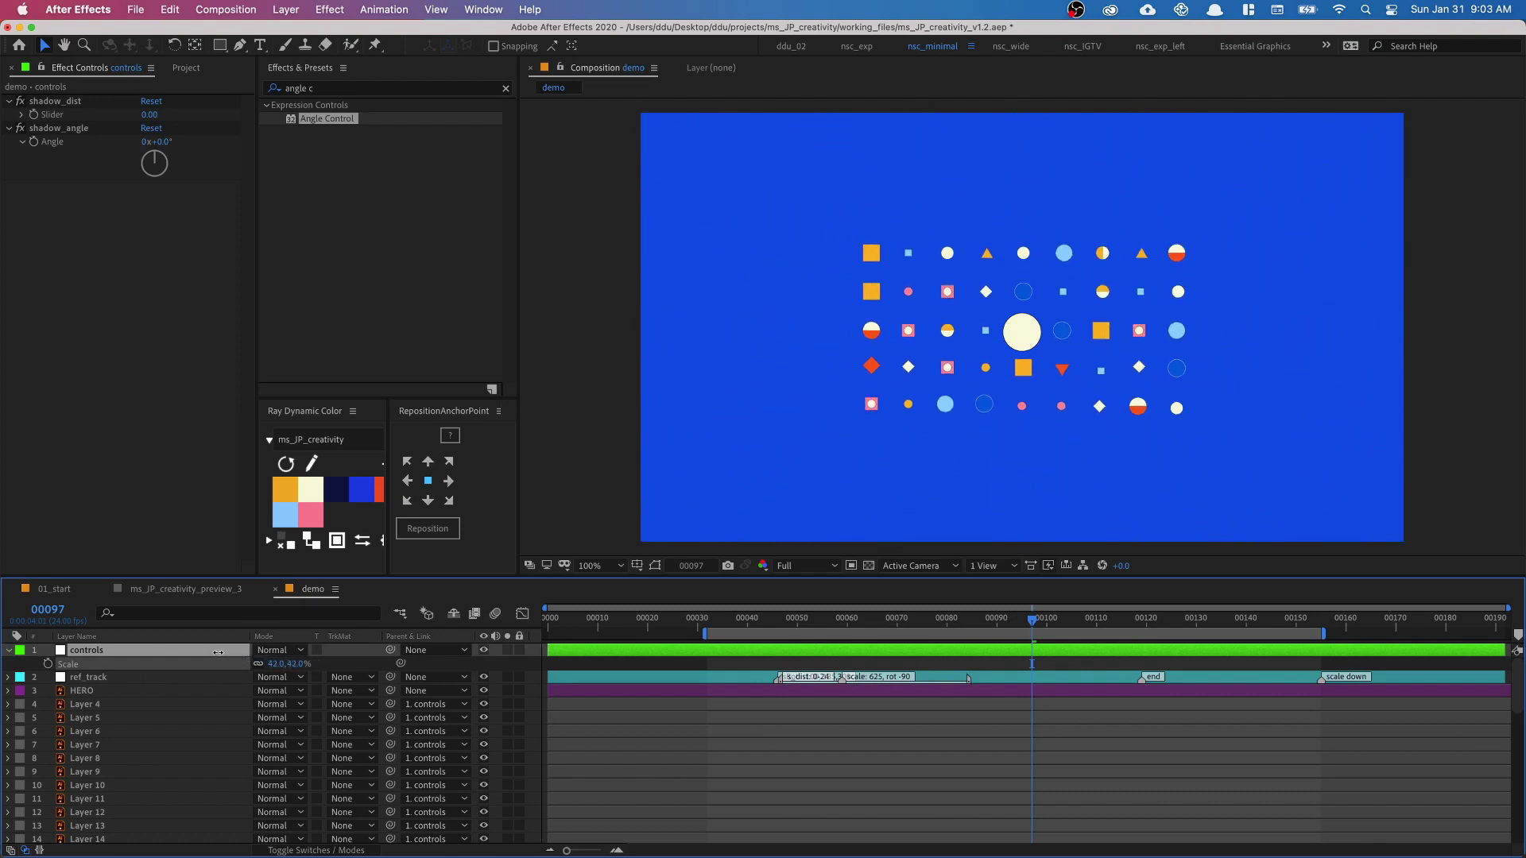
pyautogui.moveTo(280, 664); pyautogui.dragTo(317, 665)
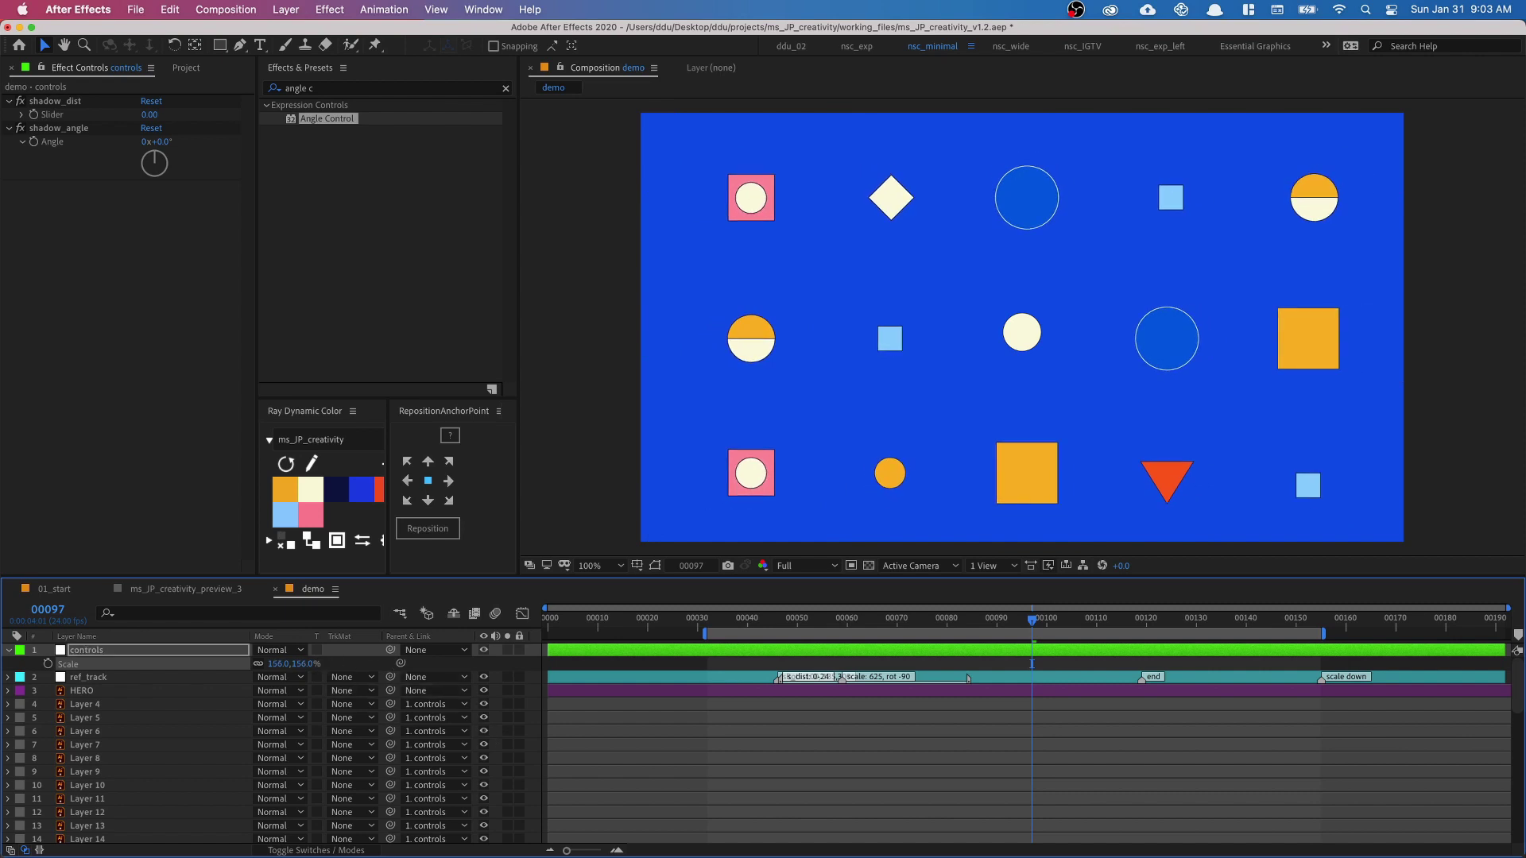
pyautogui.press('super+z')
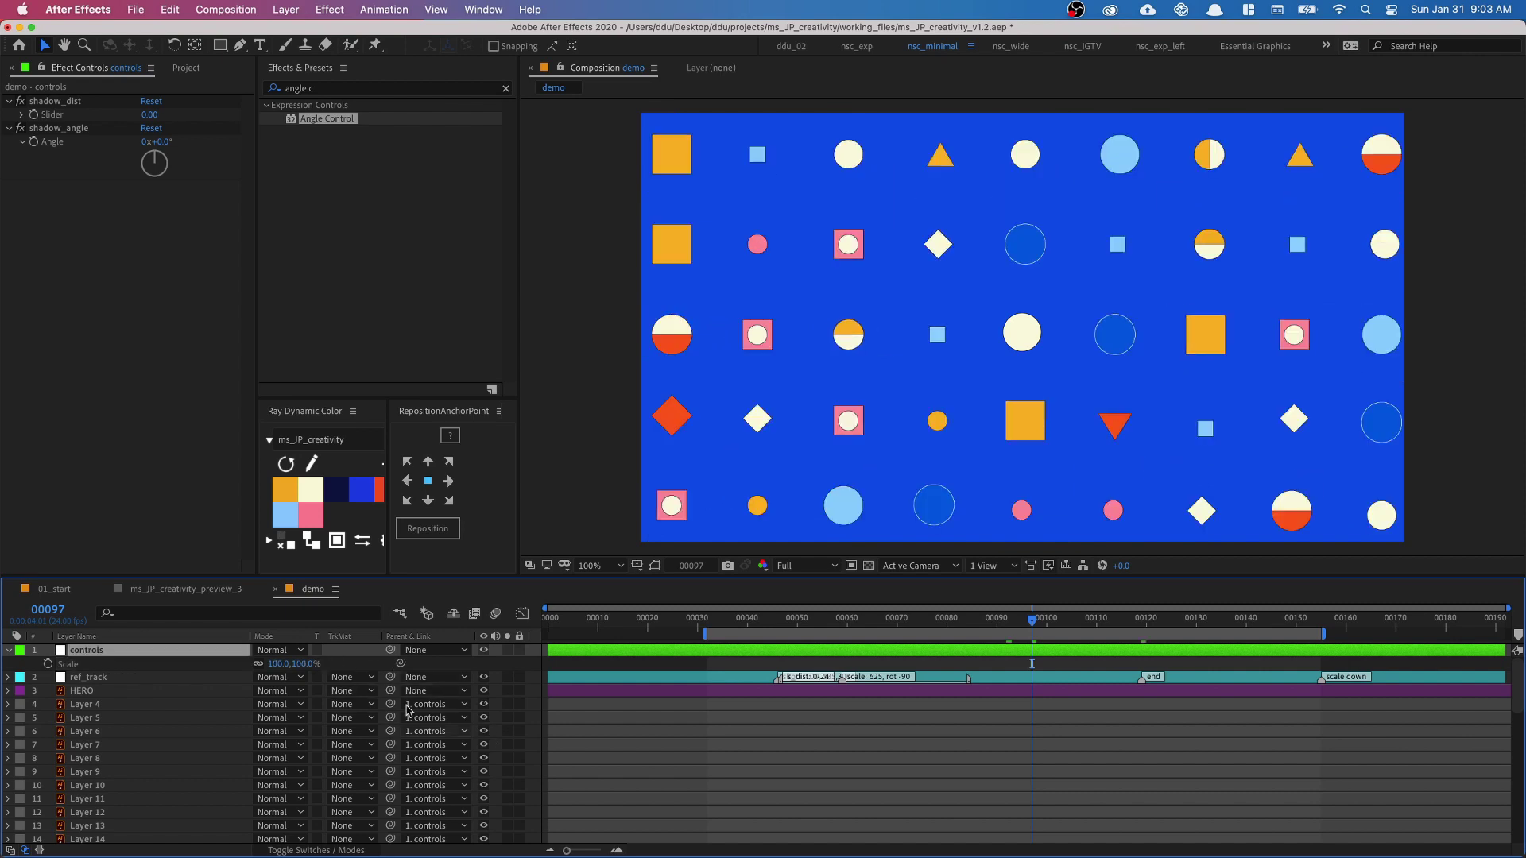
pyautogui.click(159, 705)
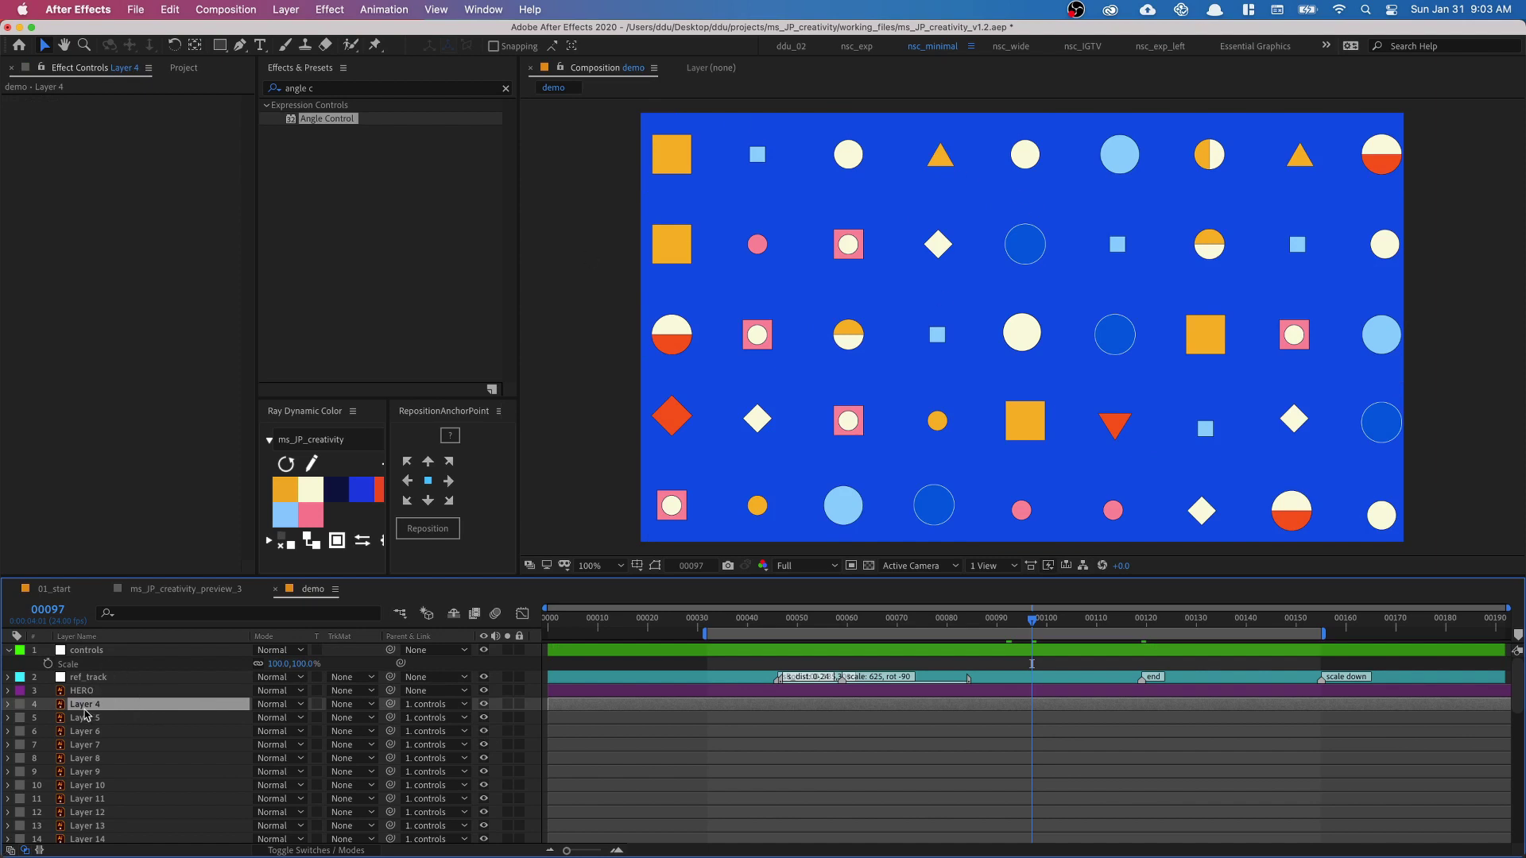
# Step: Add a Scale expression to Layer 4 starting with ps = parent.transform.scale.value;
pyautogui.press('s')
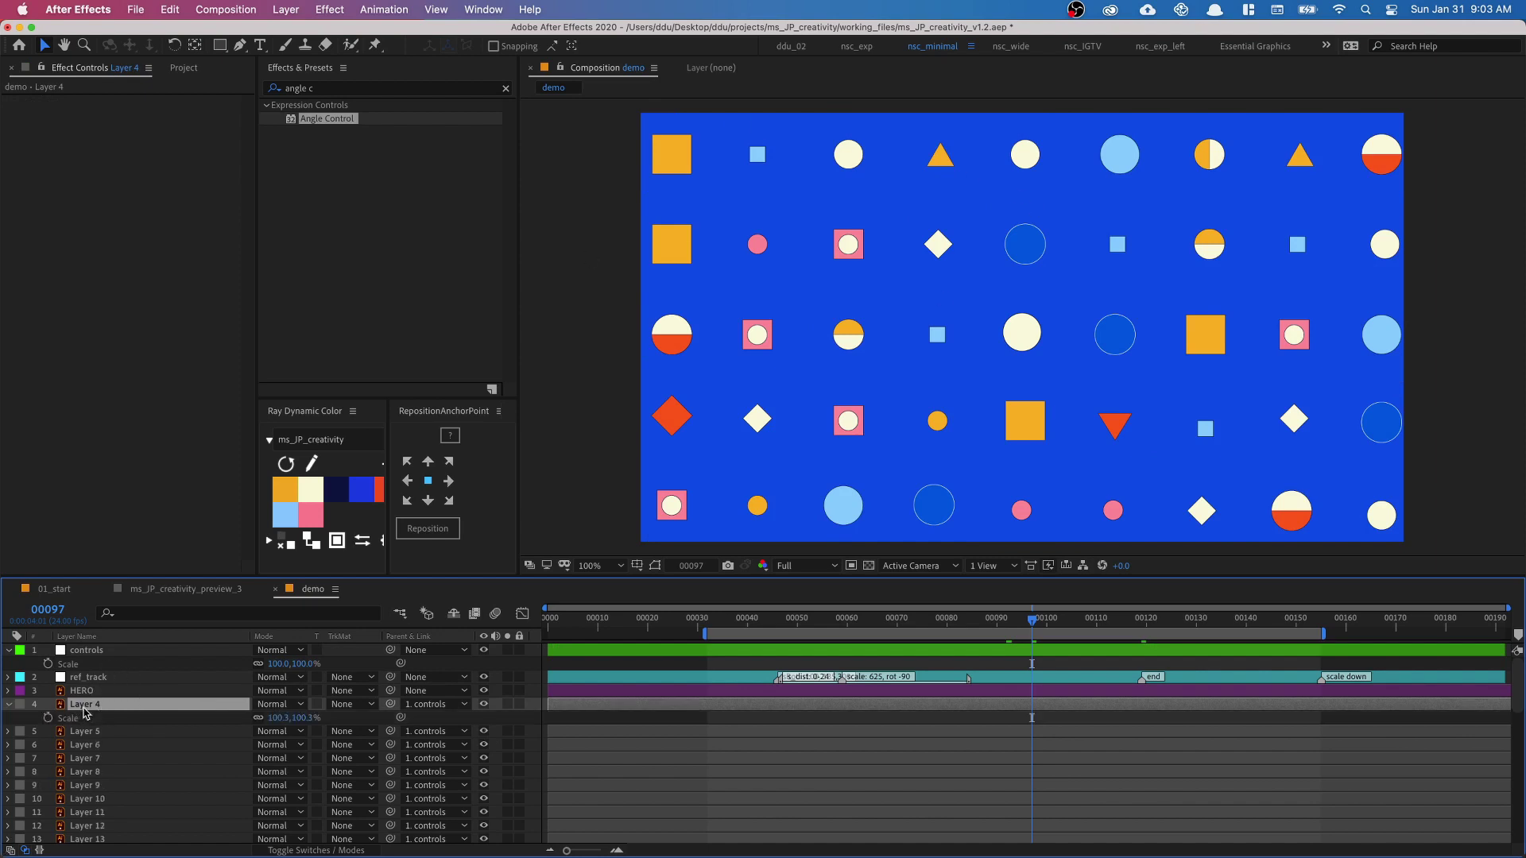
pyautogui.keyDown('alt'); pyautogui.click(49, 720); pyautogui.keyUp('alt')
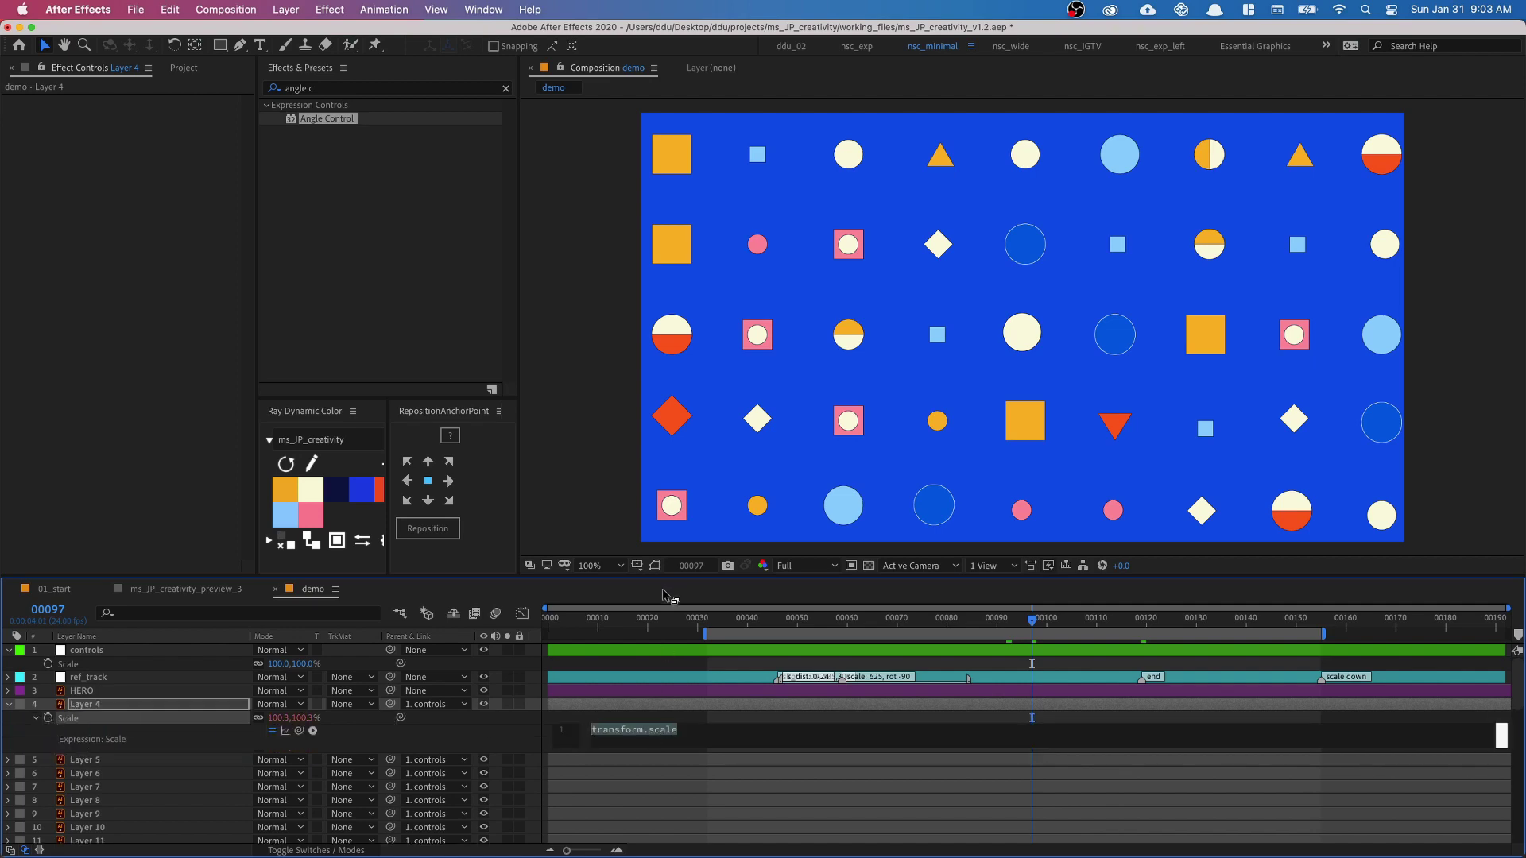
pyautogui.moveTo(659, 576); pyautogui.dragTo(662, 457)
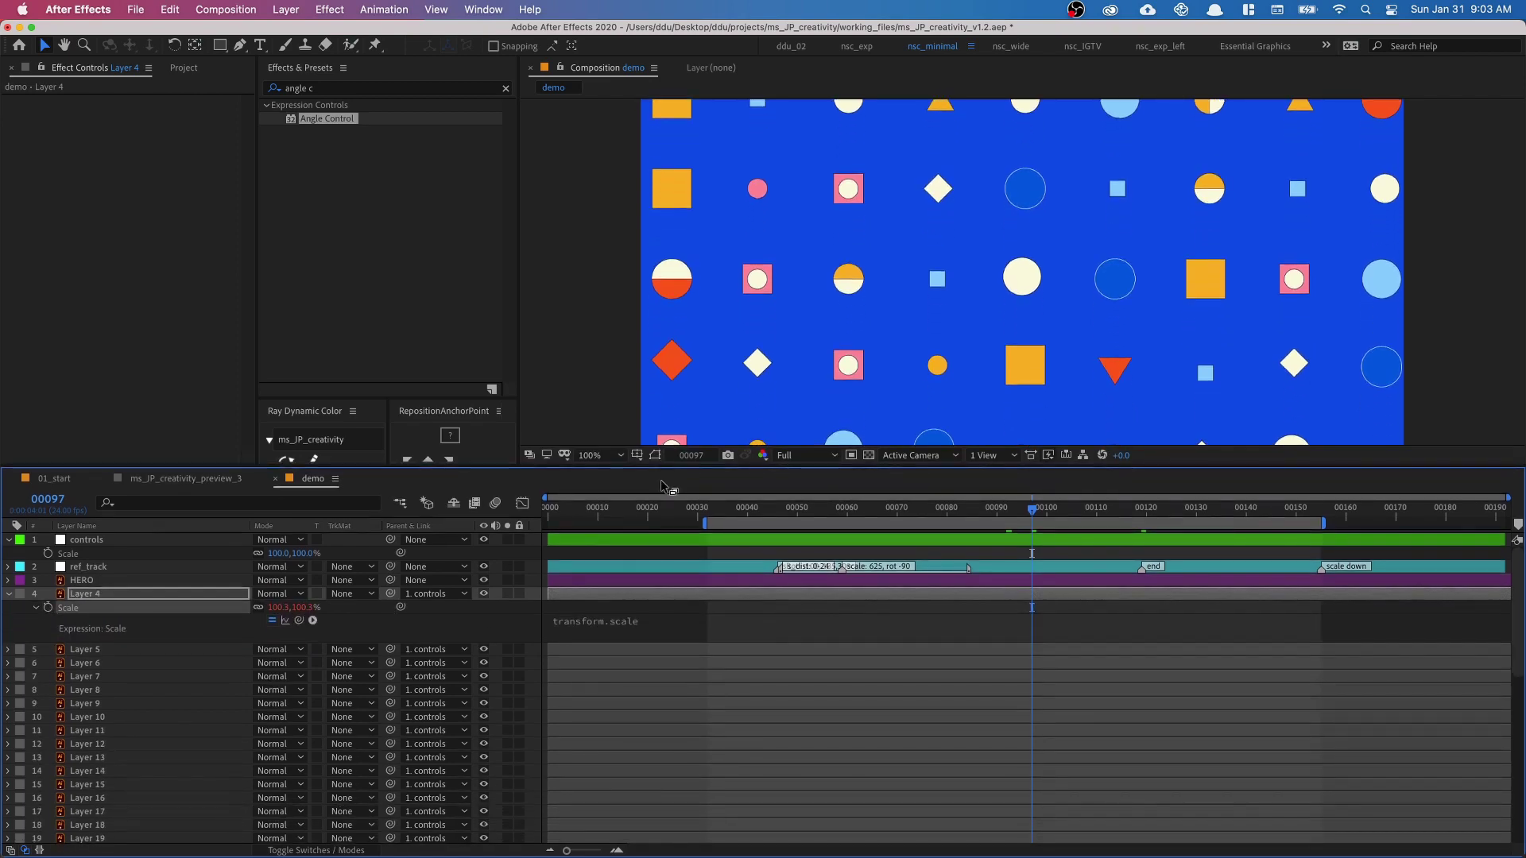
pyautogui.click(664, 614)
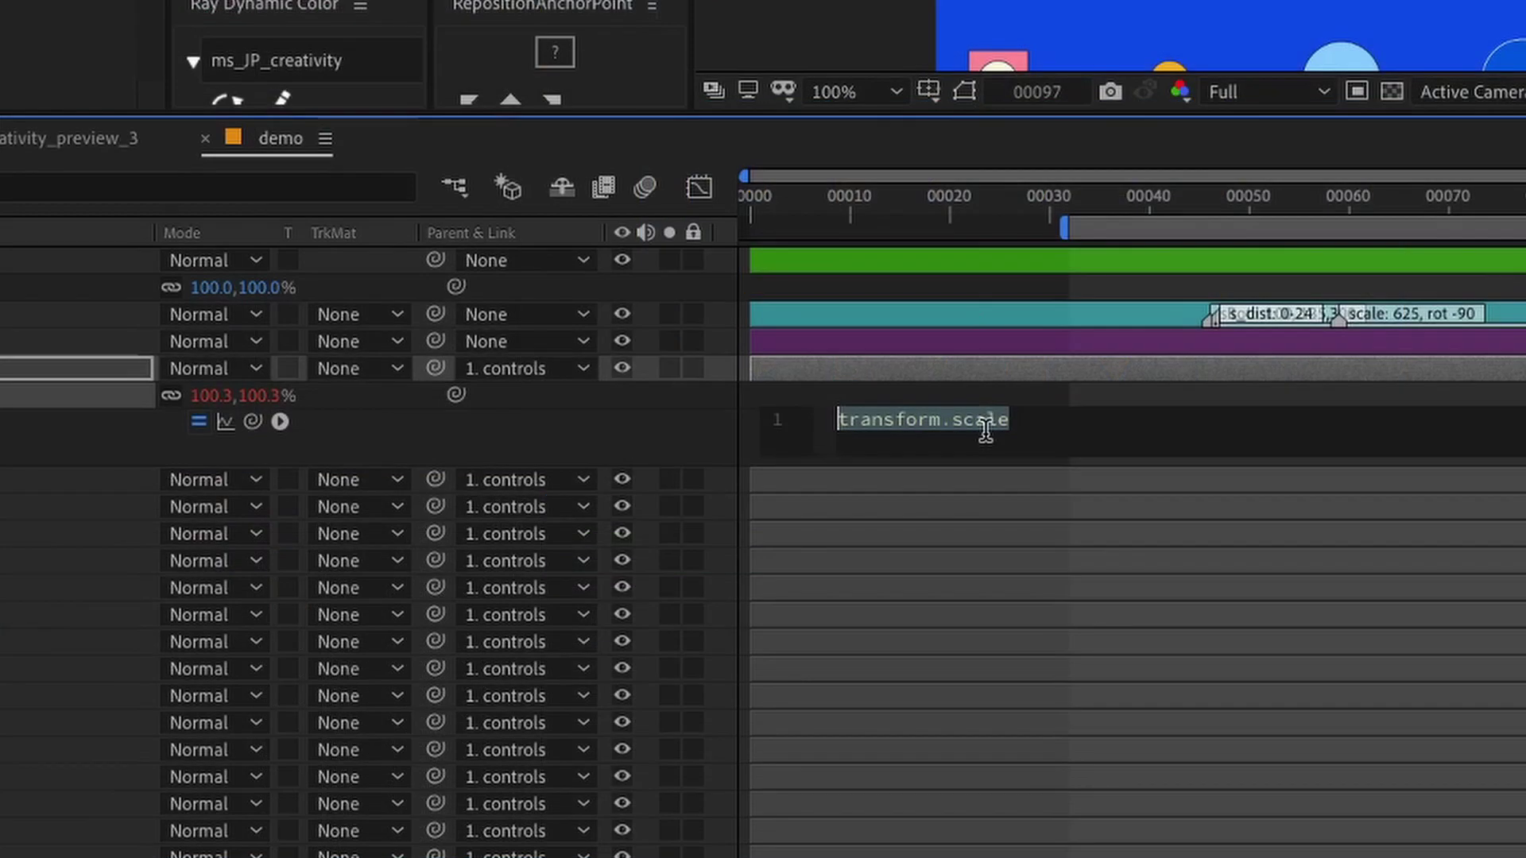
pyautogui.click(993, 422)
pyautogui.hotkey('ctrl', 'a')
pyautogui.write('ps = paren')
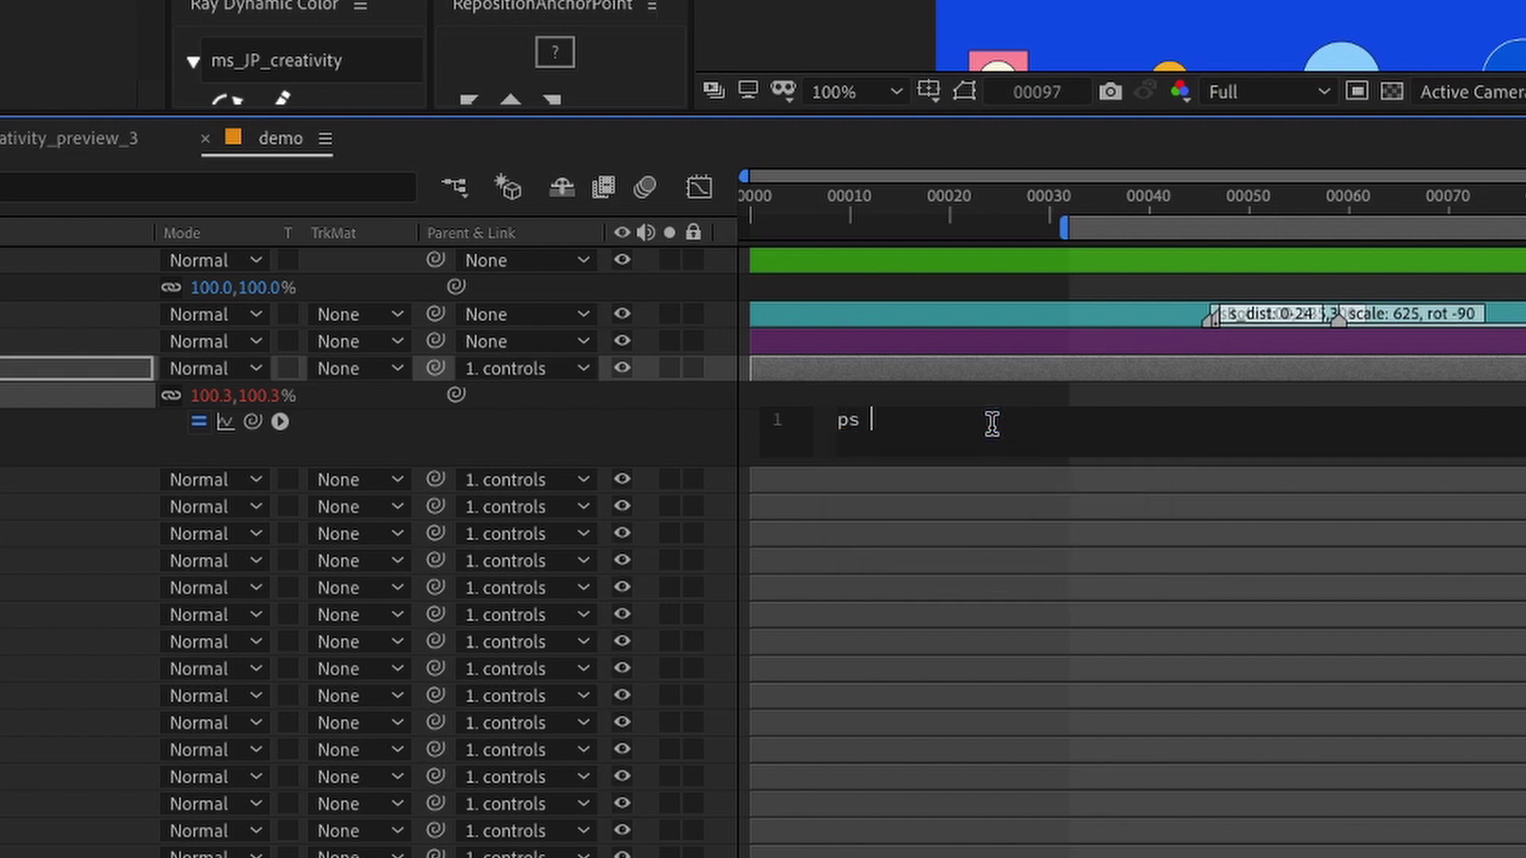
pyautogui.write('t.tra')
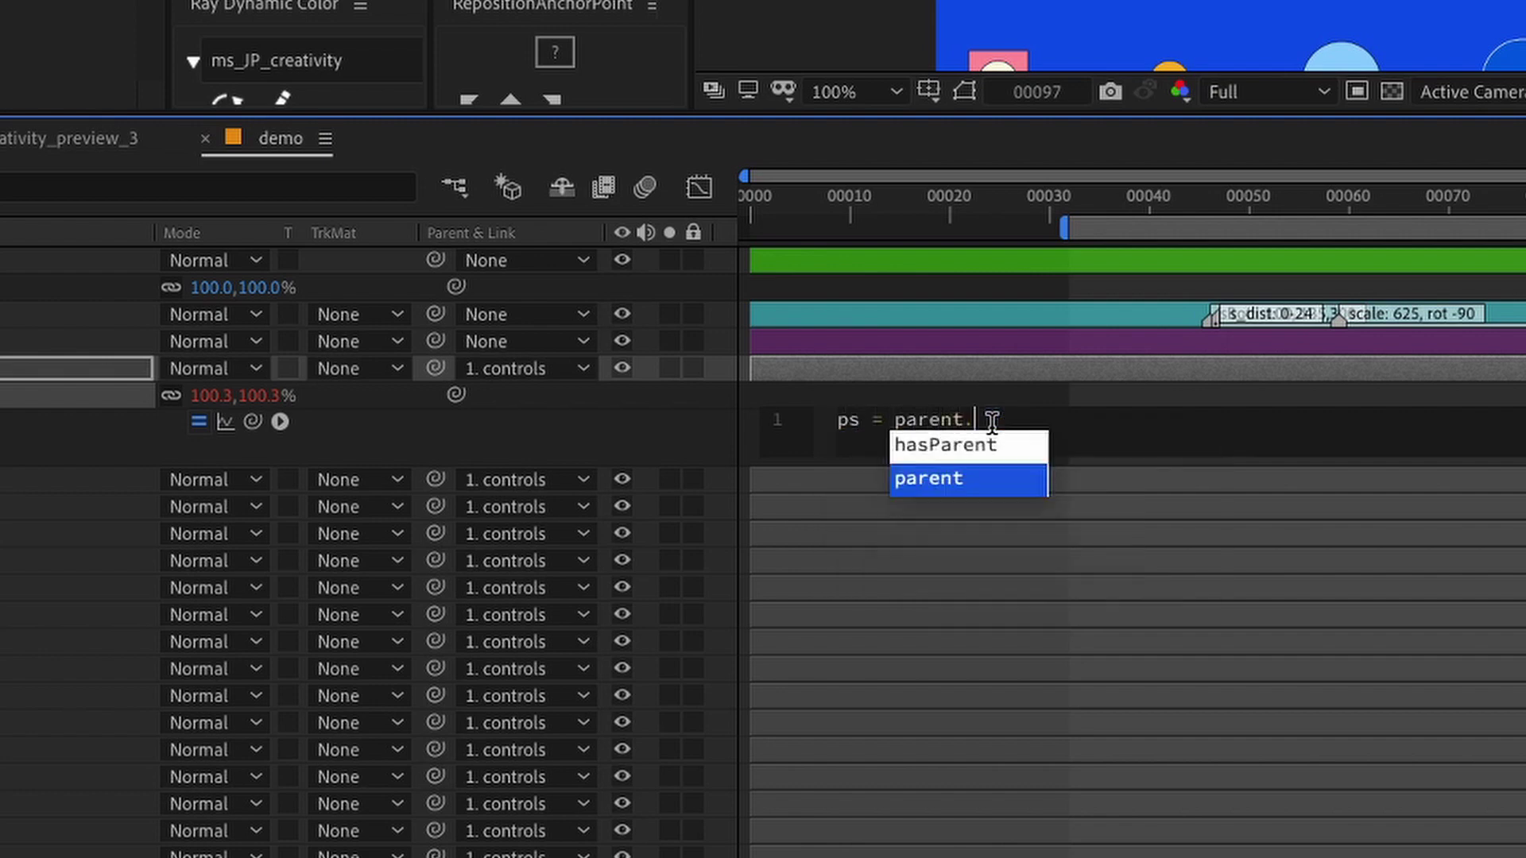
pyautogui.press('BackSpace')
pyautogui.press('BackSpace')
pyautogui.press('BackSpace')
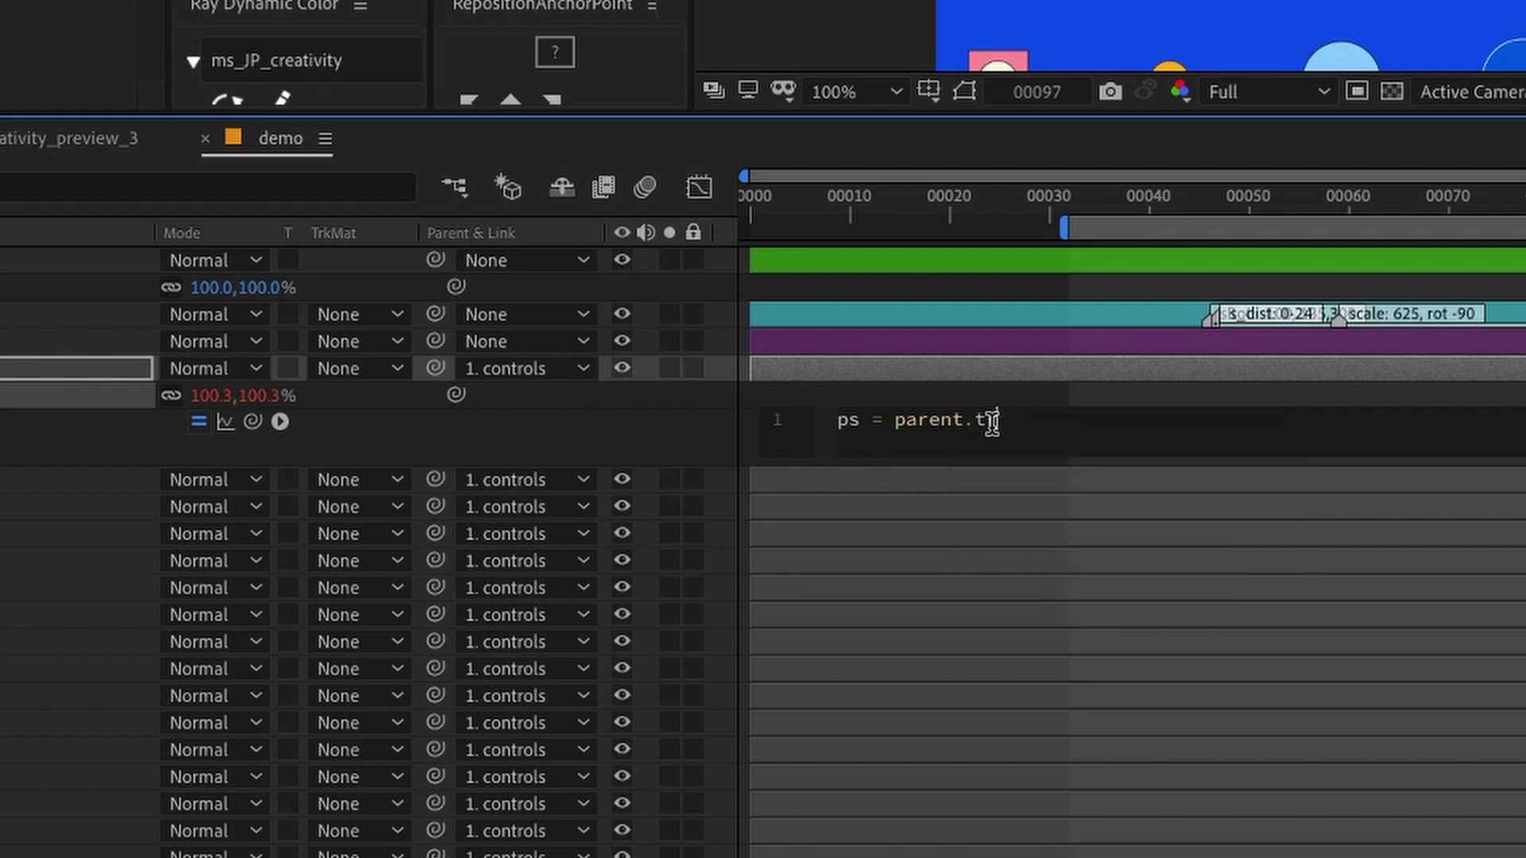
pyautogui.write('transf')
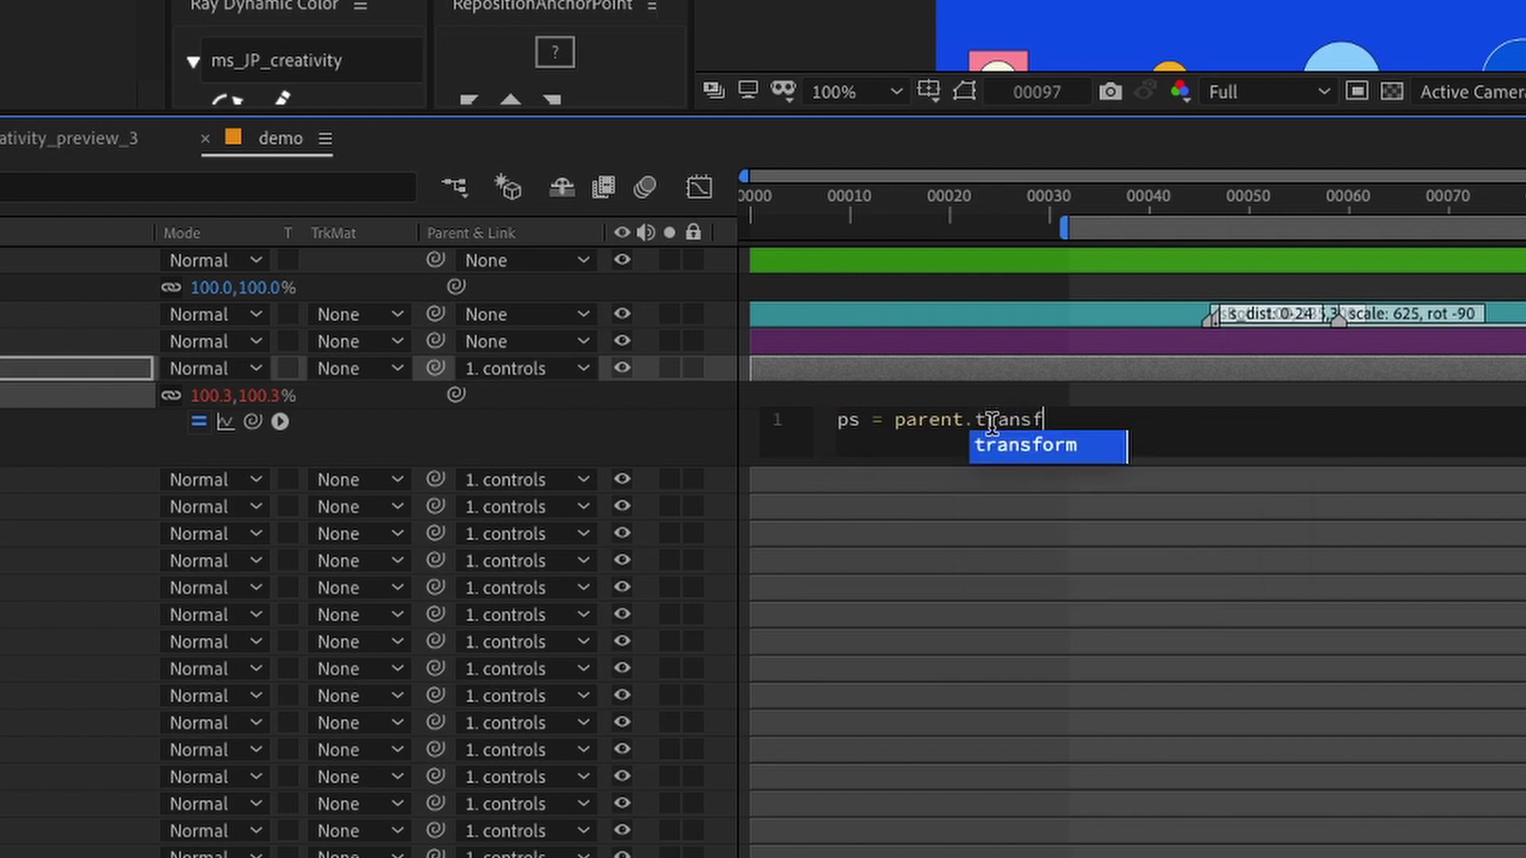
pyautogui.write('orm.scale.value')
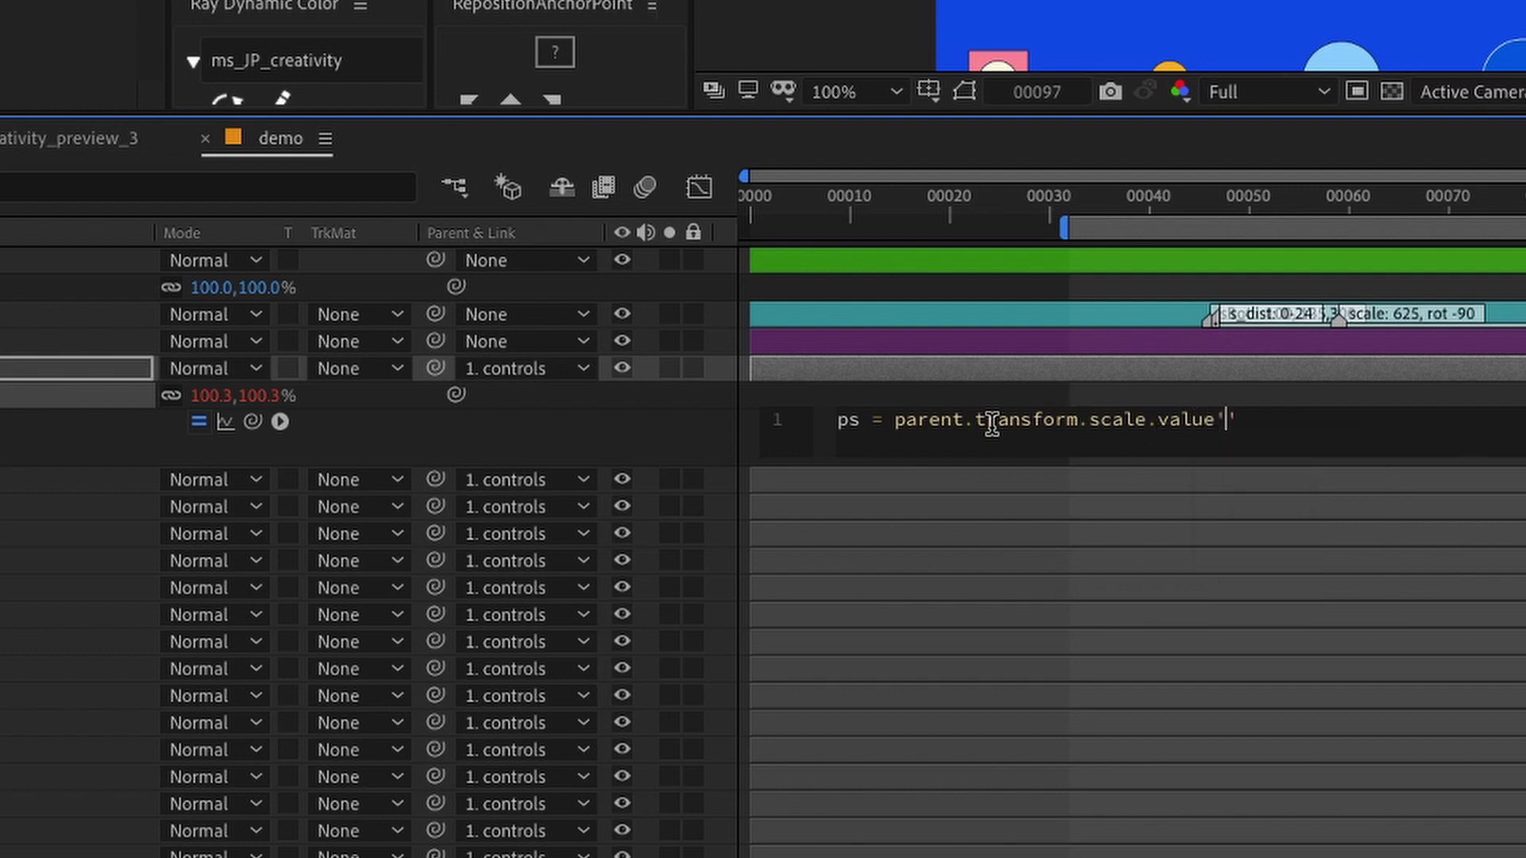
pyautogui.write(';')
pyautogui.press('Return')
pyautogui.write('s = value[0')
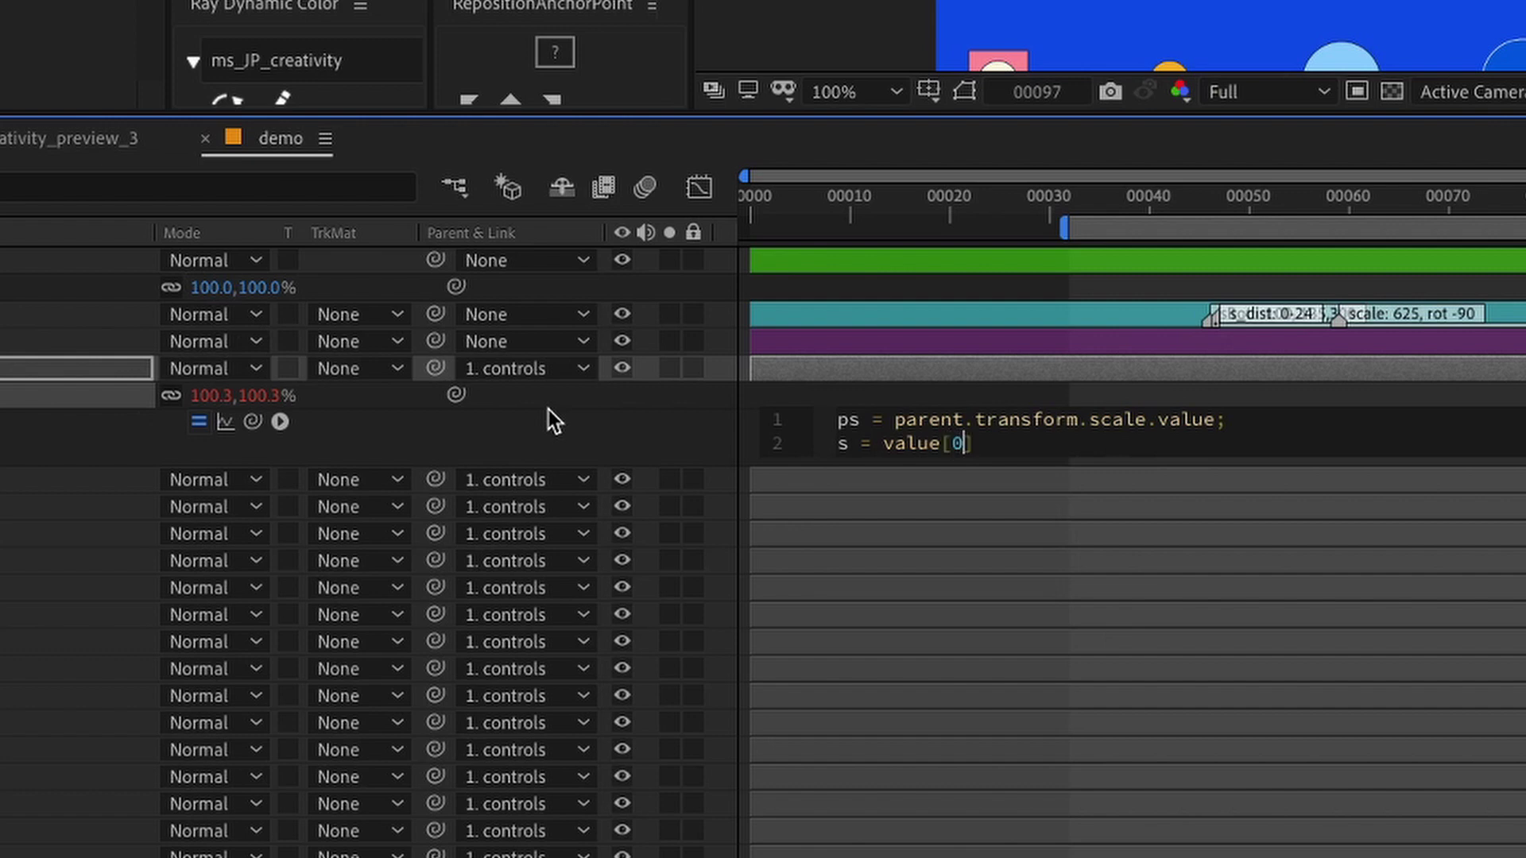
# Step: Finish the expression with s = value[0]*100/ps[0] and a final [s,s] line
pyautogui.click(1024, 449)
pyautogui.write('*100/ps')
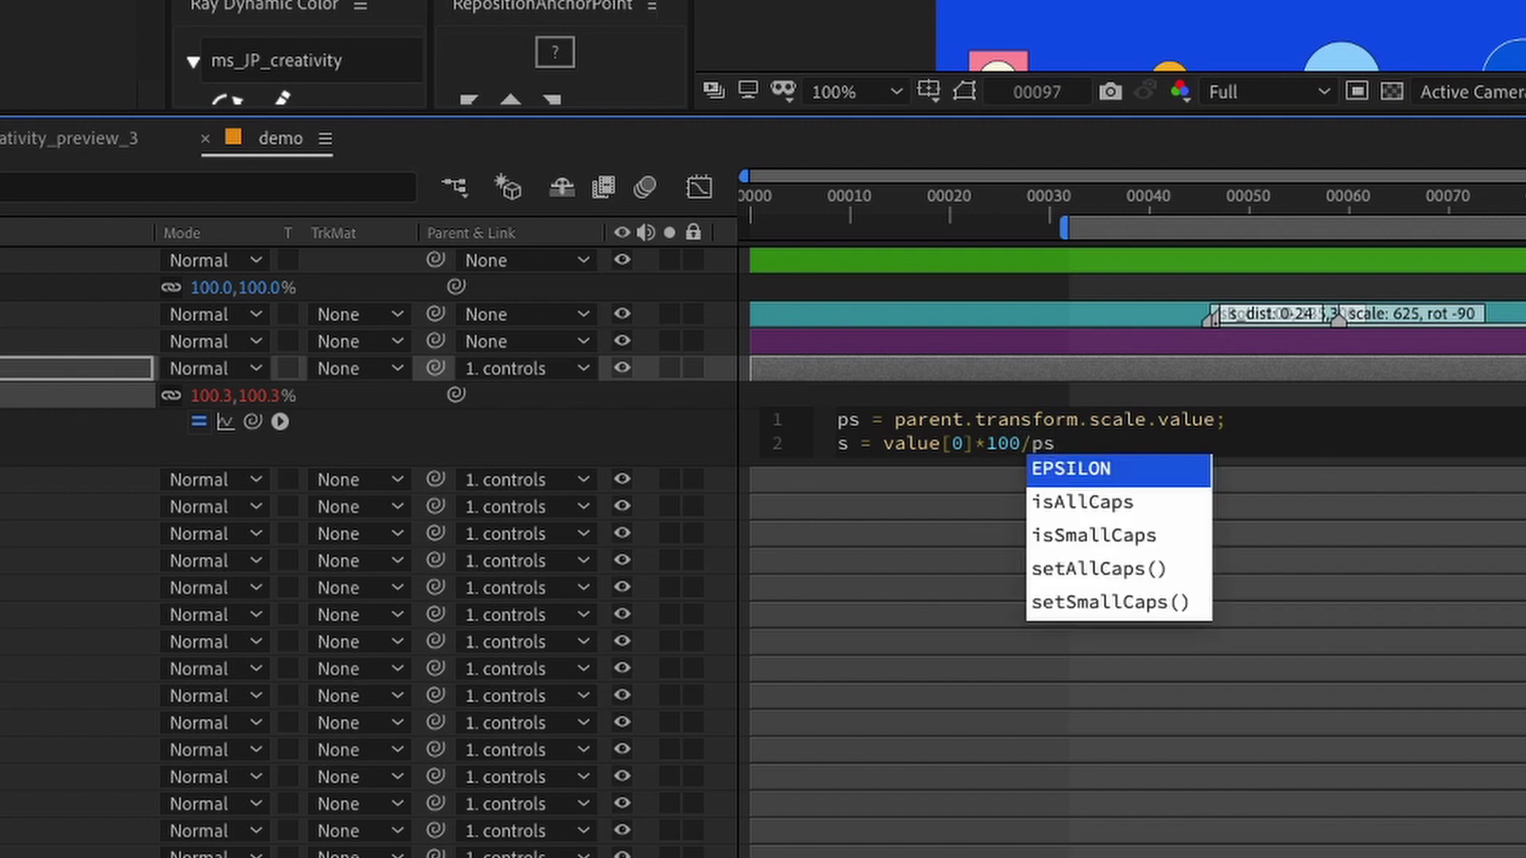
pyautogui.write('[0]')
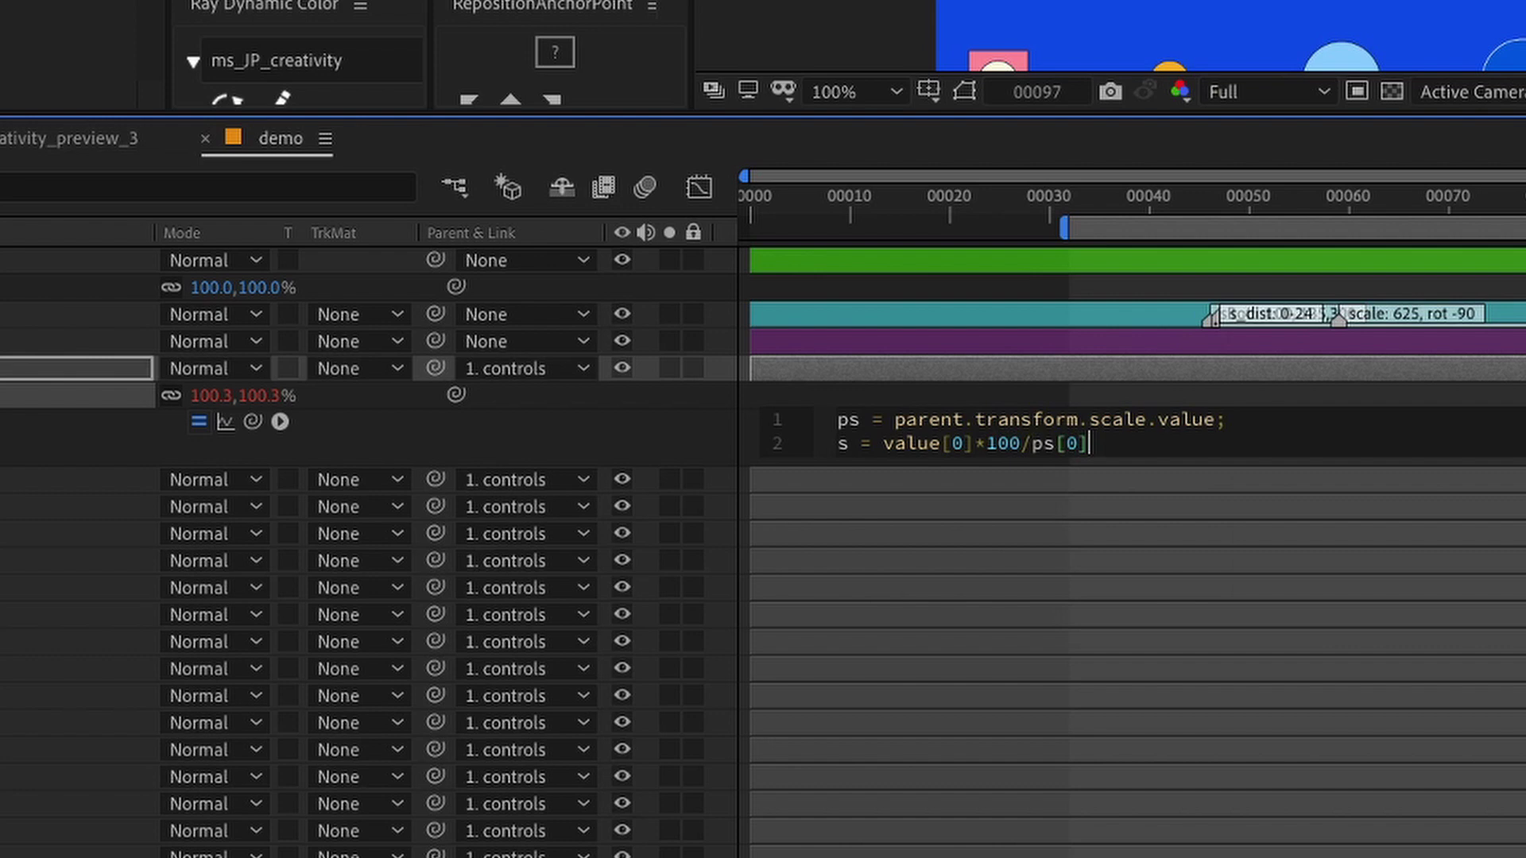
pyautogui.press('Return')
pyautogui.write('[')
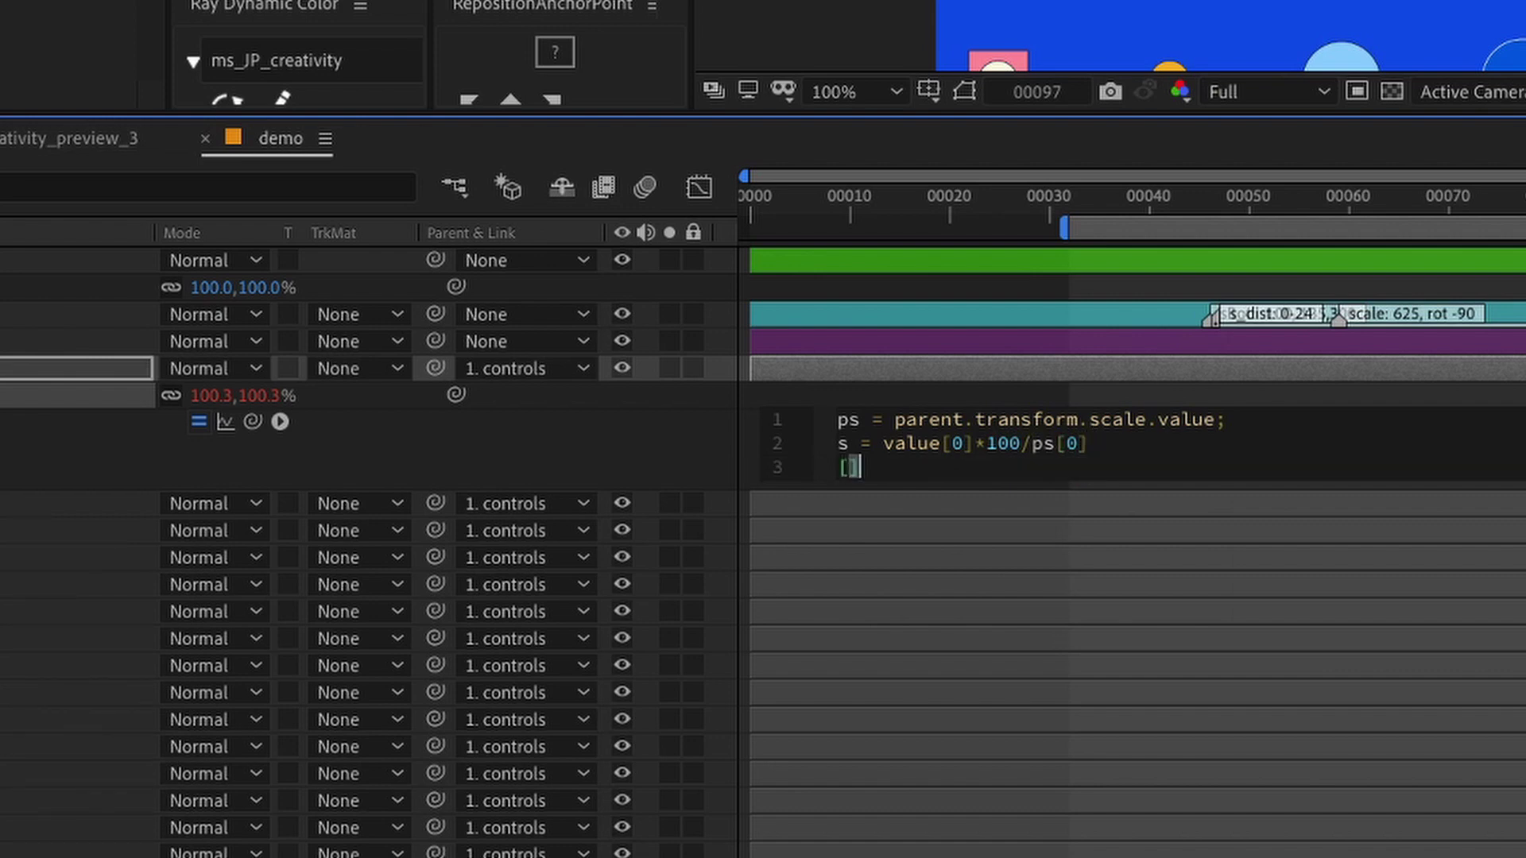
pyautogui.hotkey('ctrl', 'a')
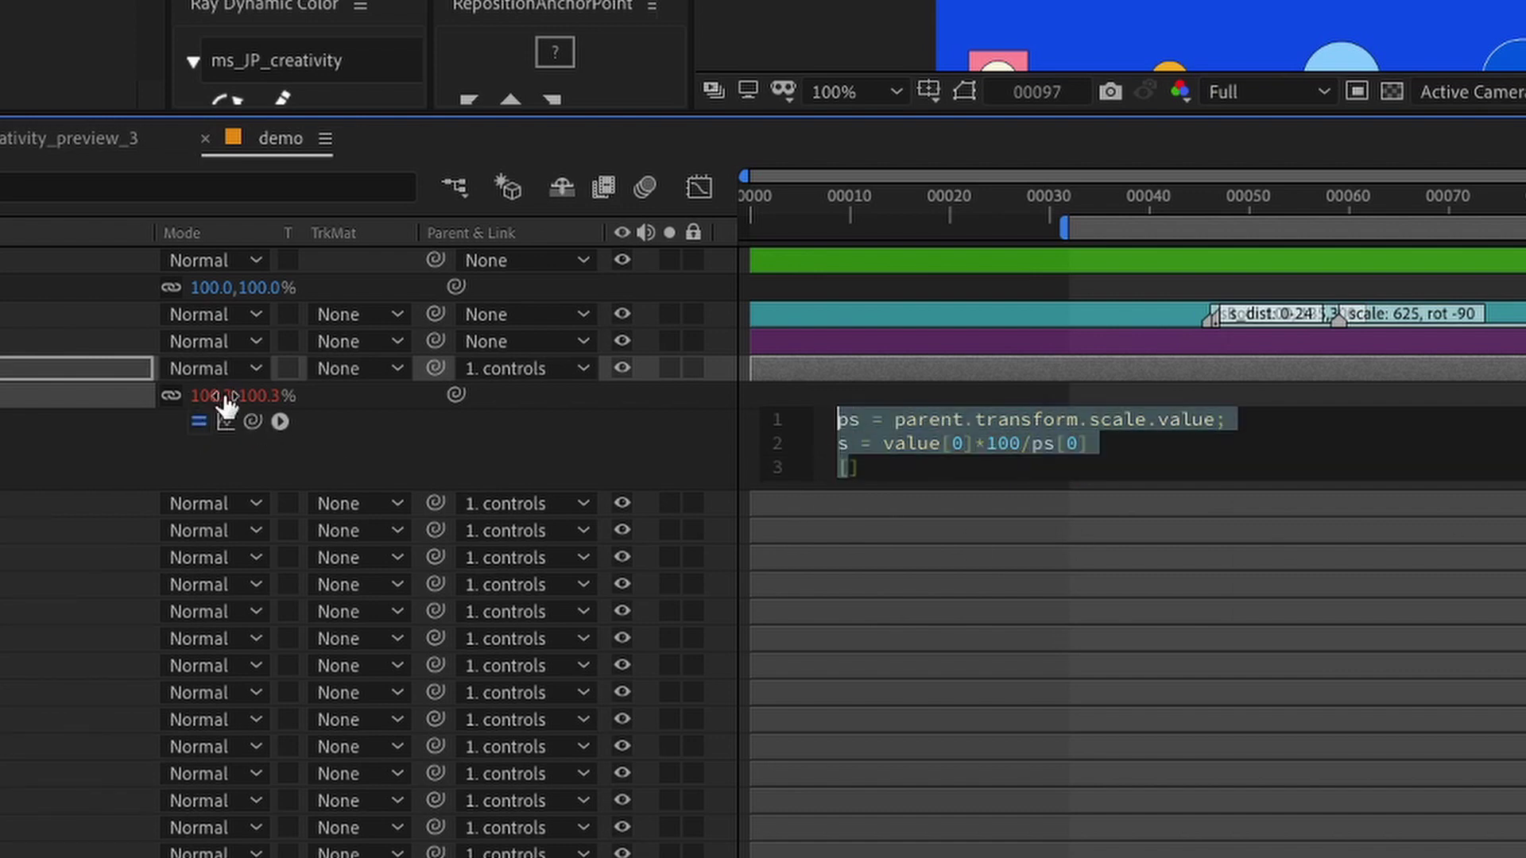
pyautogui.click(895, 469)
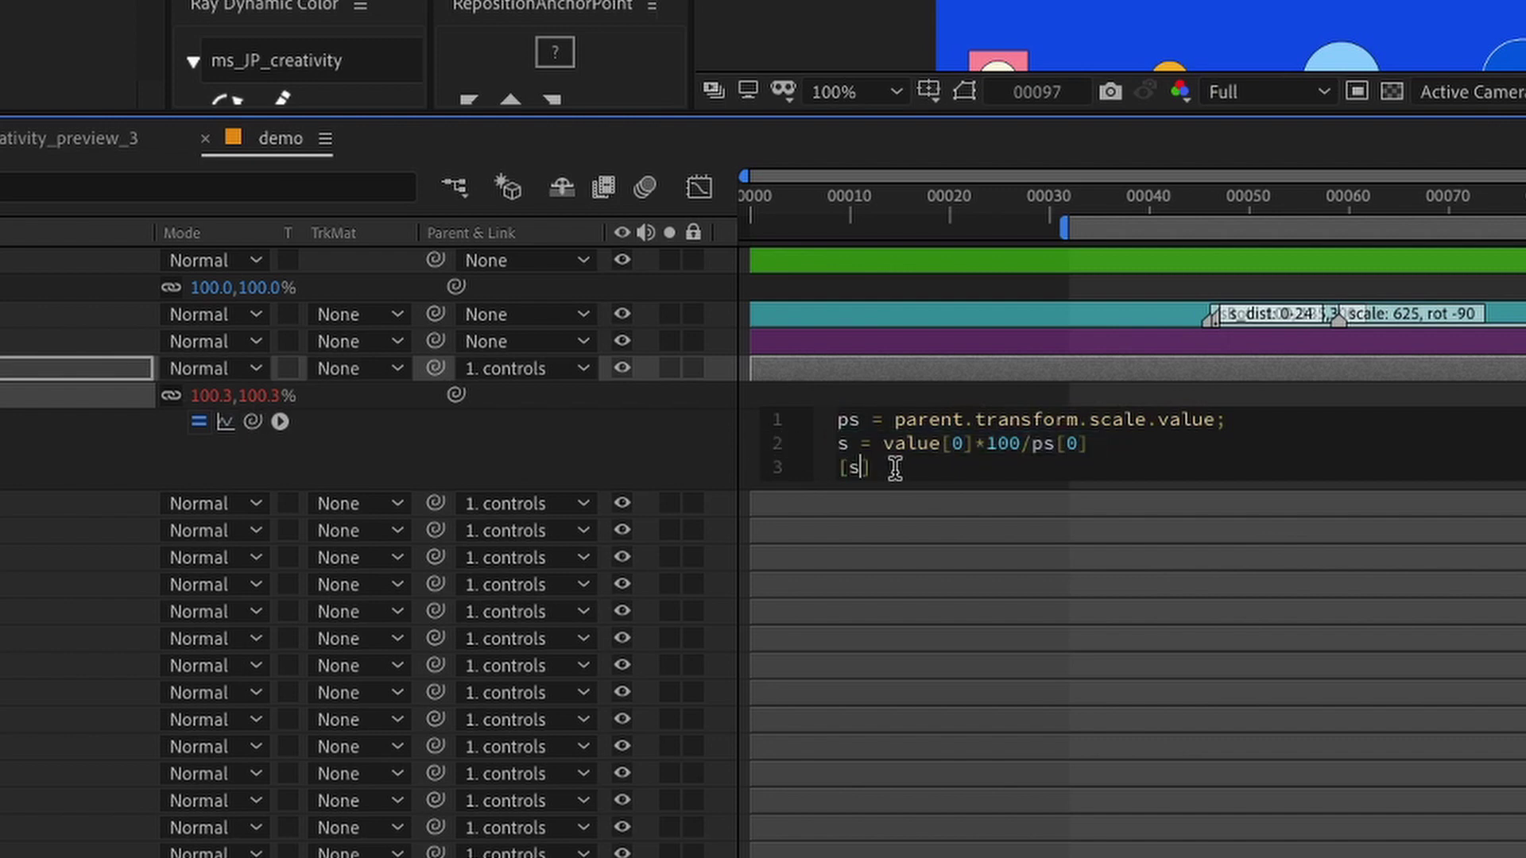
pyautogui.write('s,s')
# Step: Commit the expression and fix the missing line-2 semicolon so it runs error-free
pyautogui.click(632, 451)
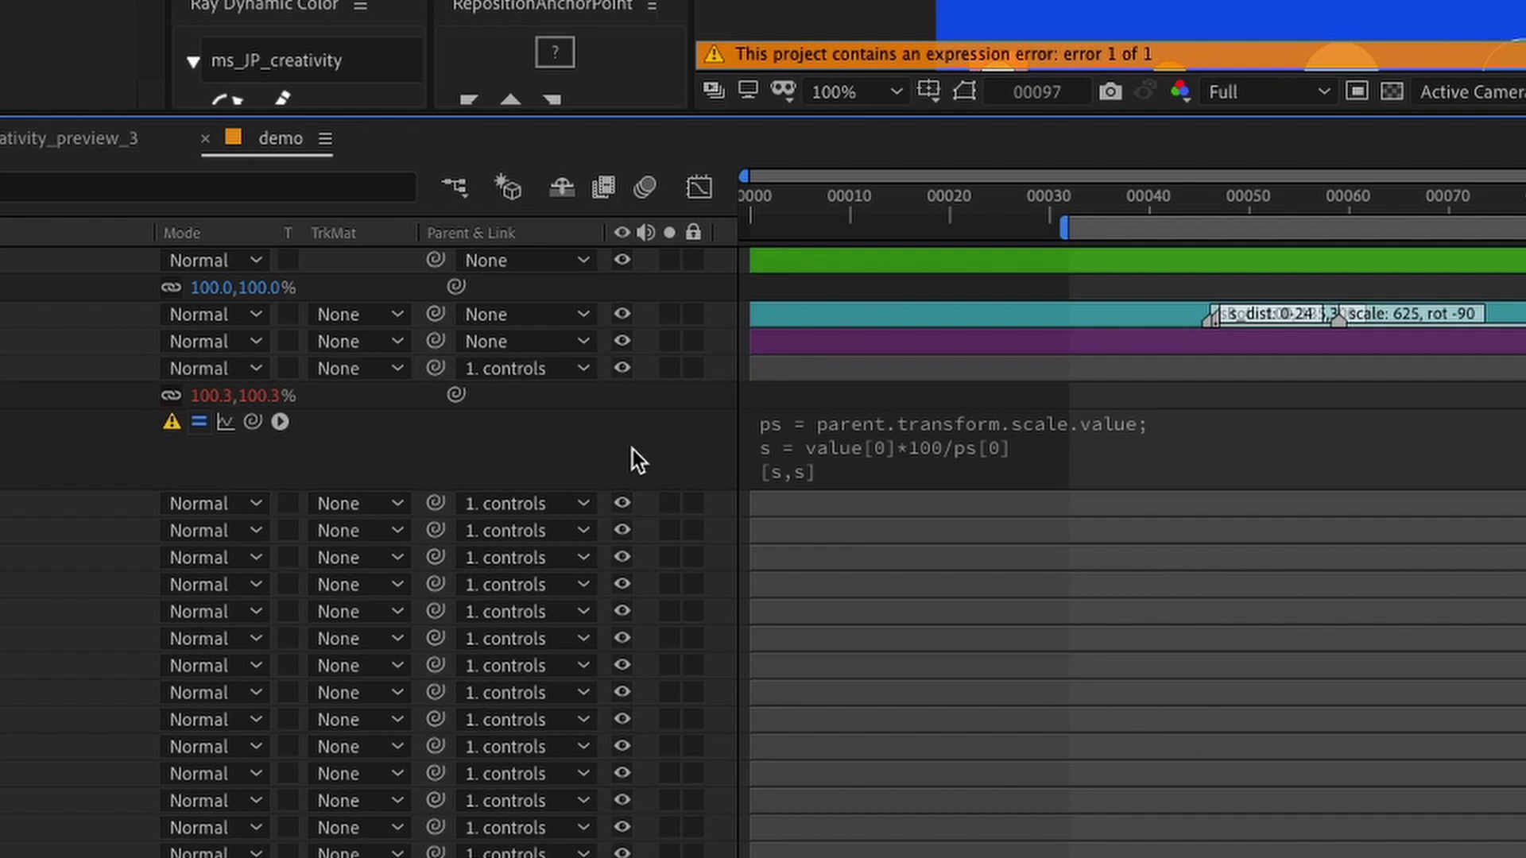
pyautogui.click(1052, 458)
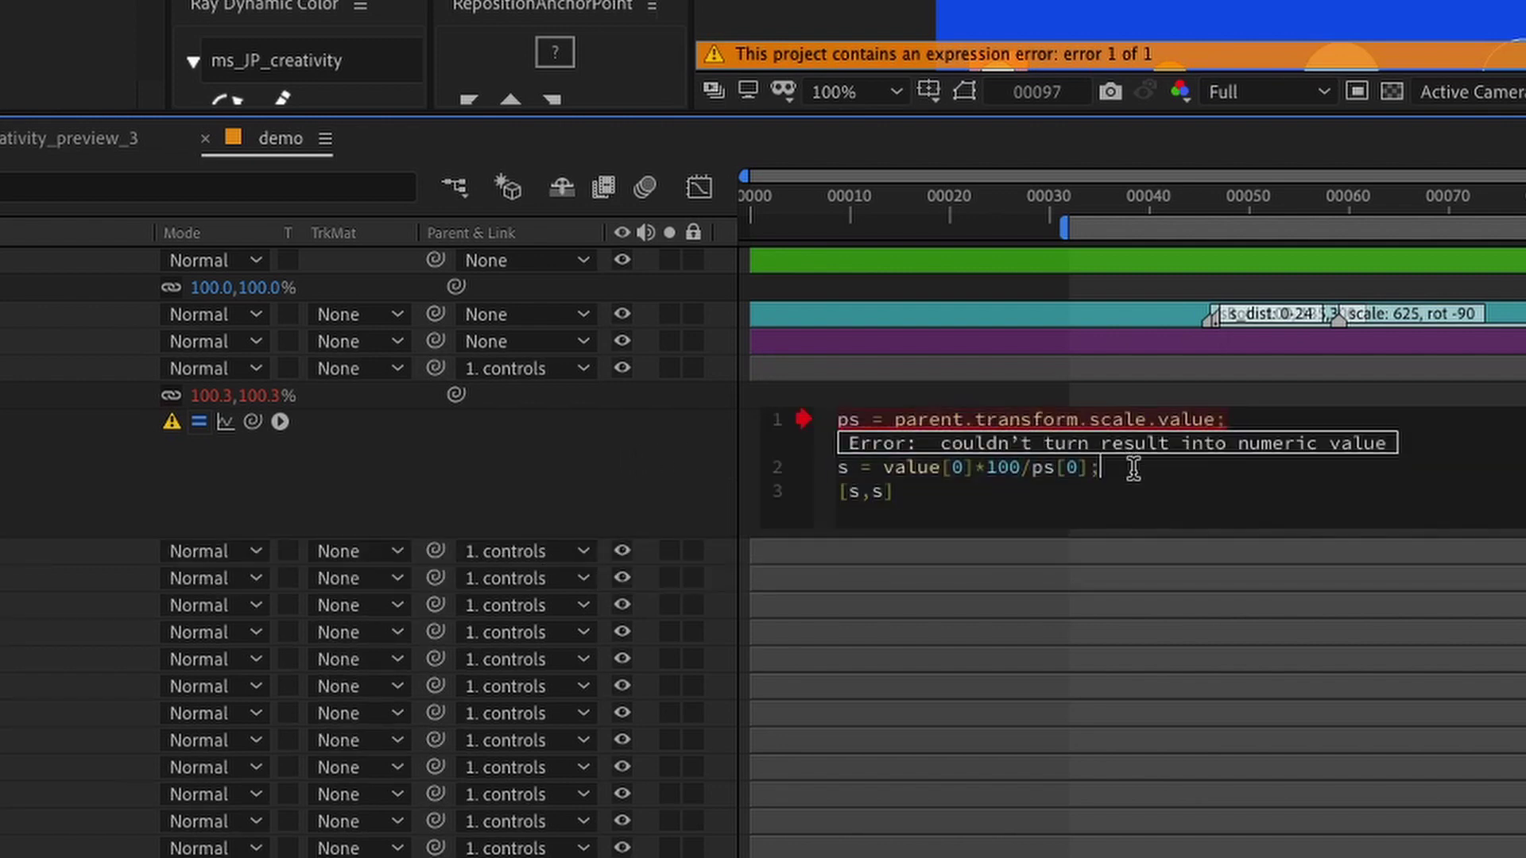
pyautogui.click(628, 456)
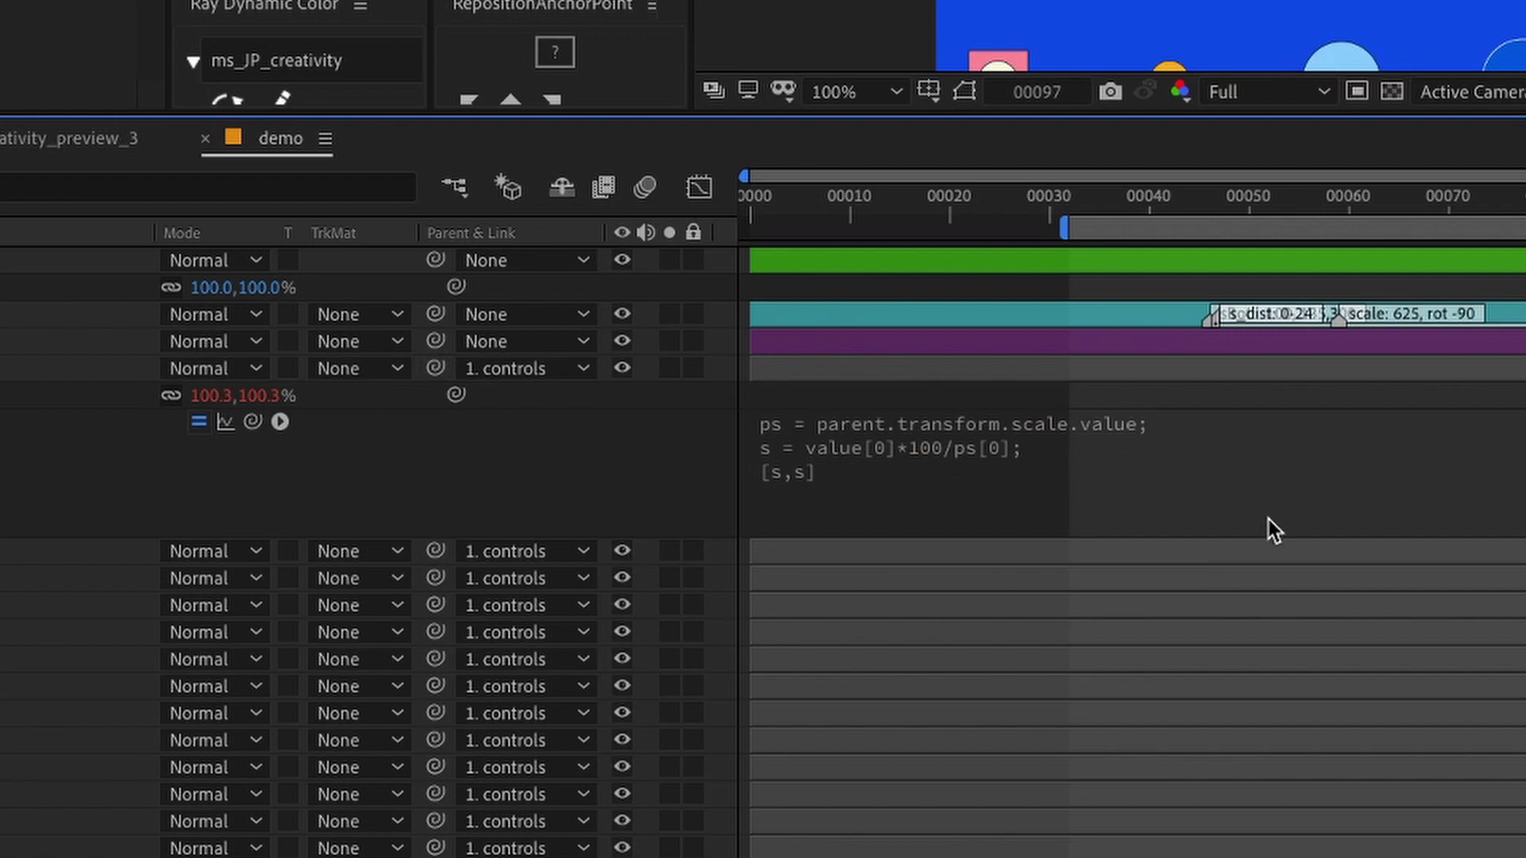
pyautogui.click(1031, 450)
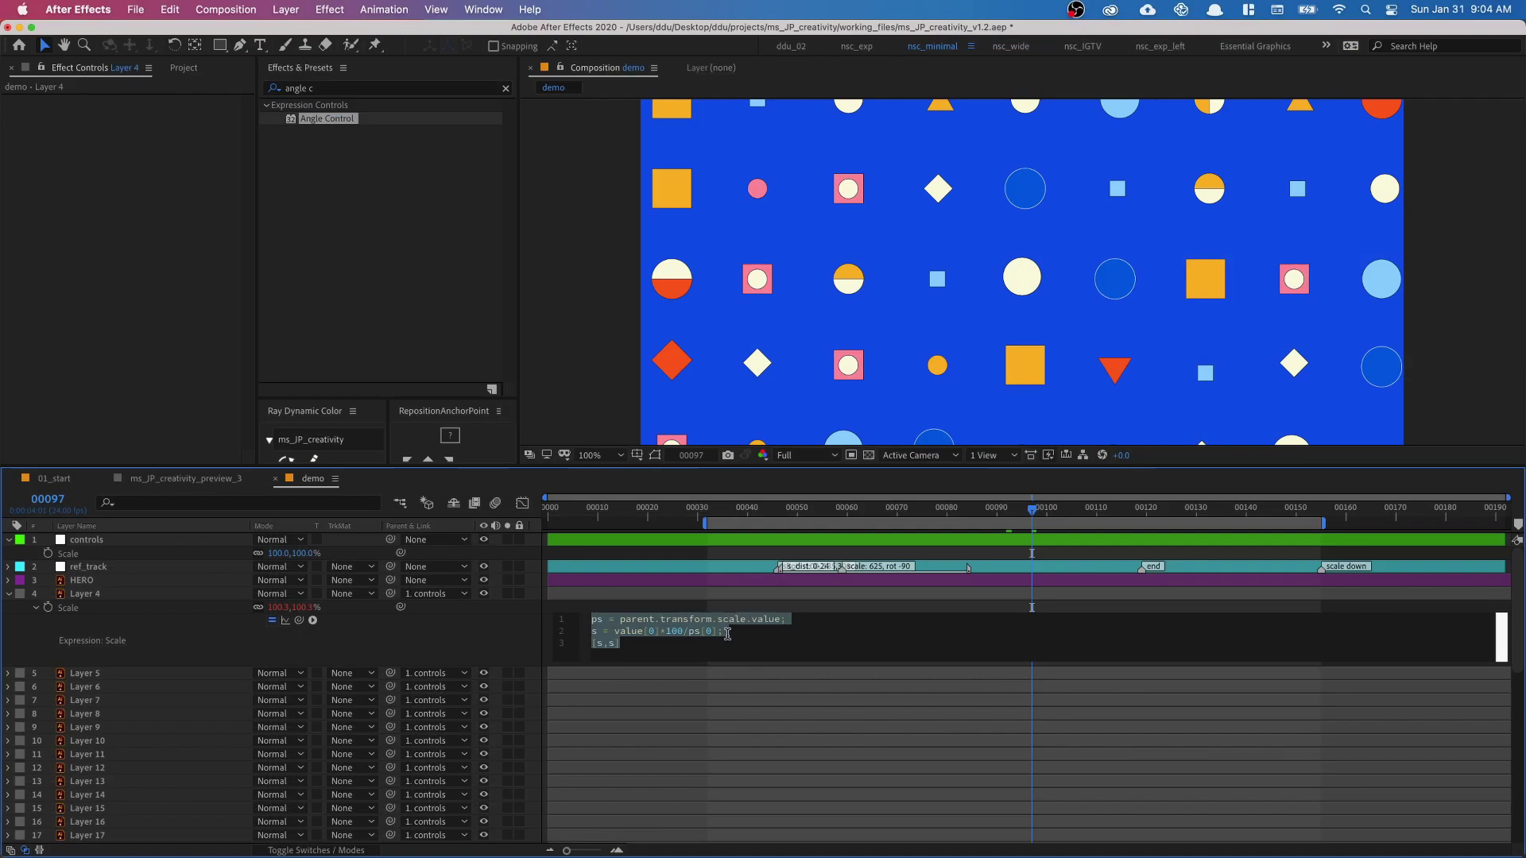
pyautogui.click(727, 633)
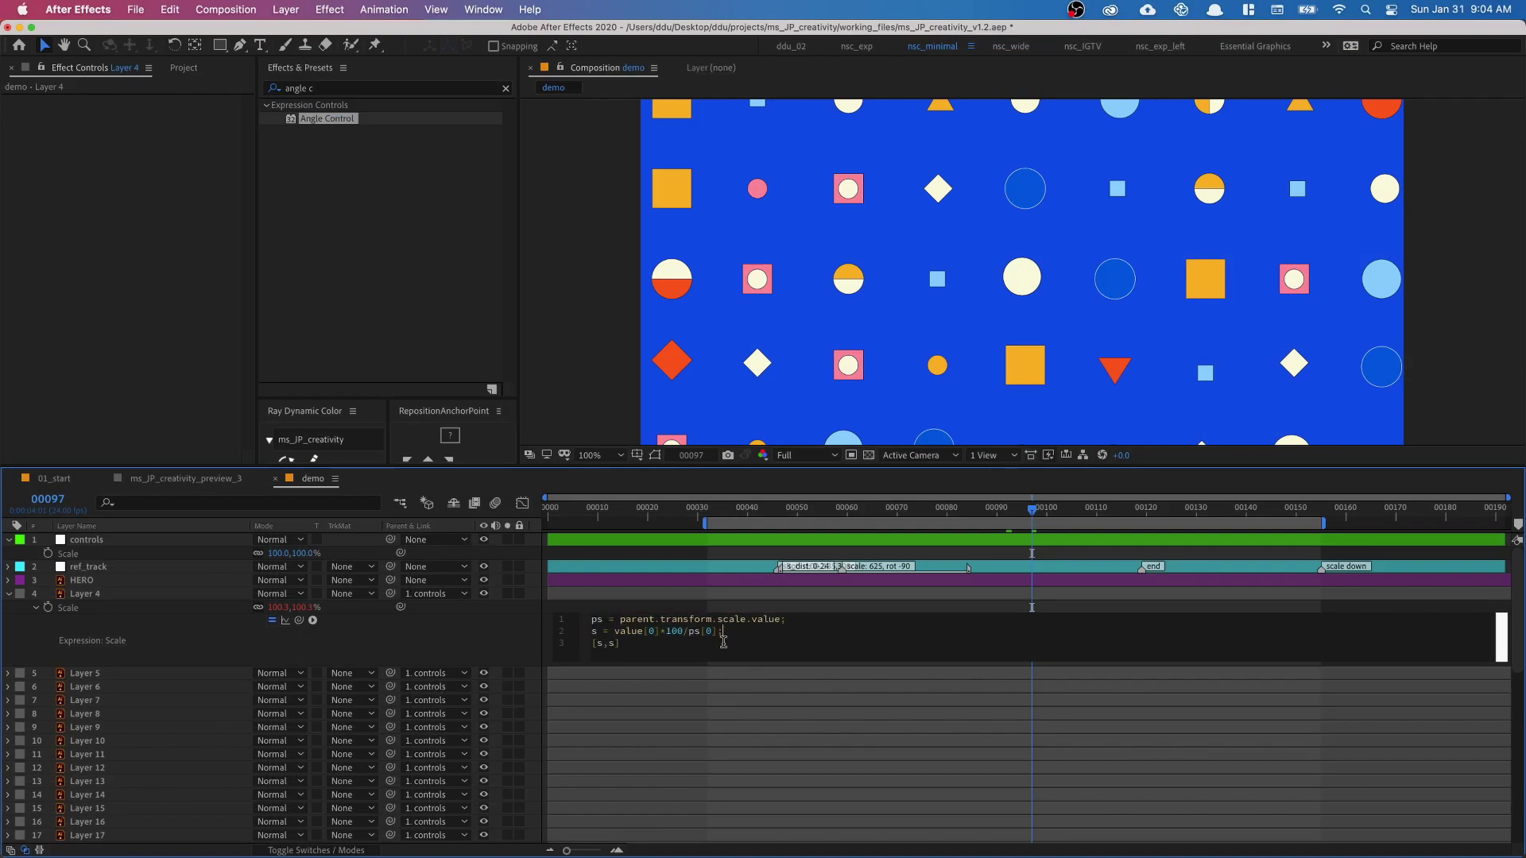
pyautogui.click(511, 643)
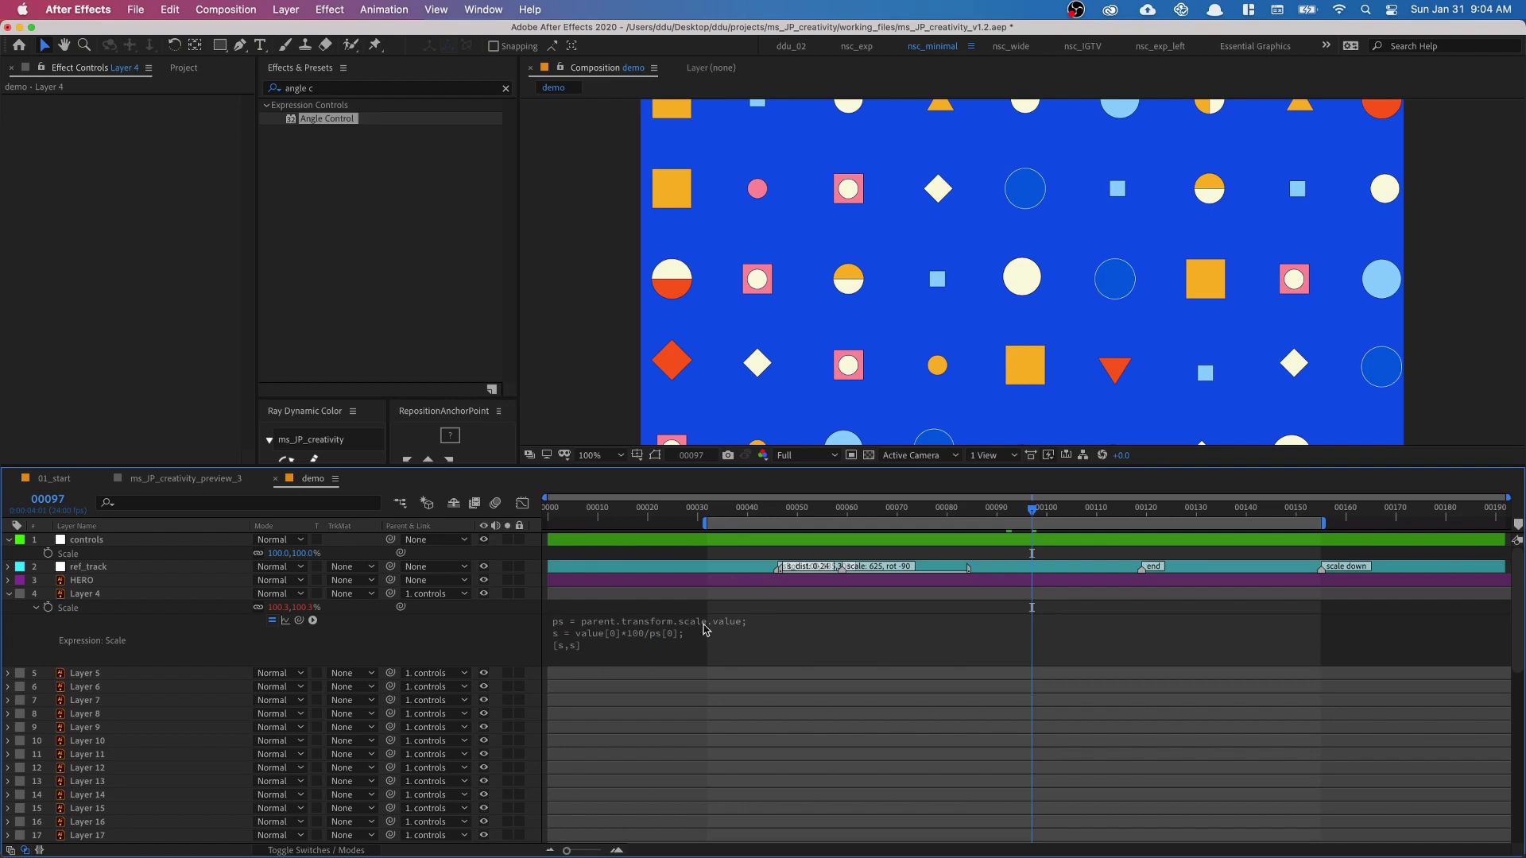
pyautogui.click(117, 610)
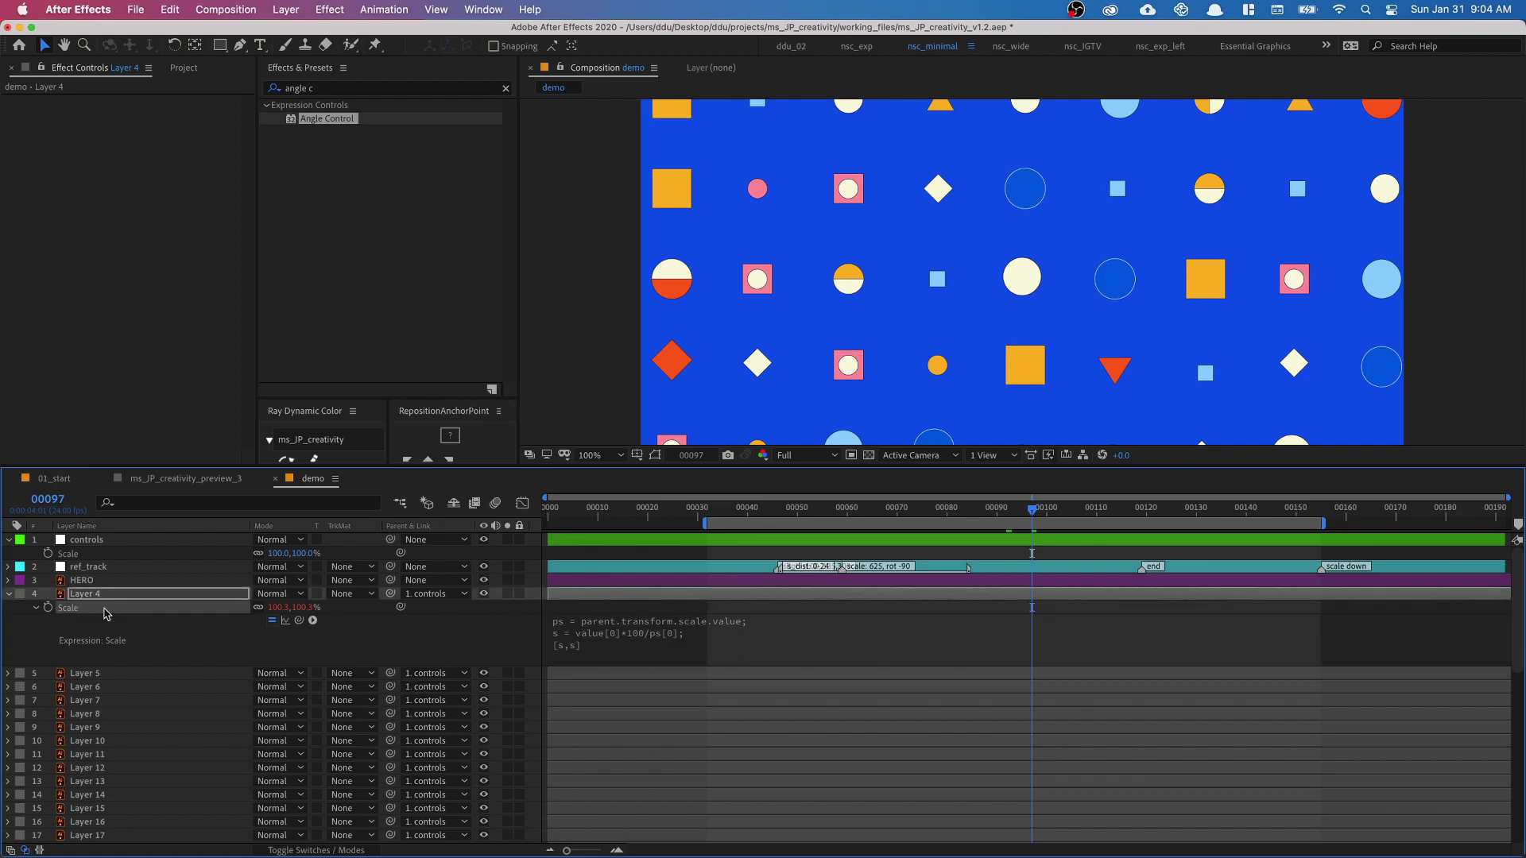
# Step: In the maximized Timeline, select all layers except HERO, ref_track and controls
pyautogui.press('`')
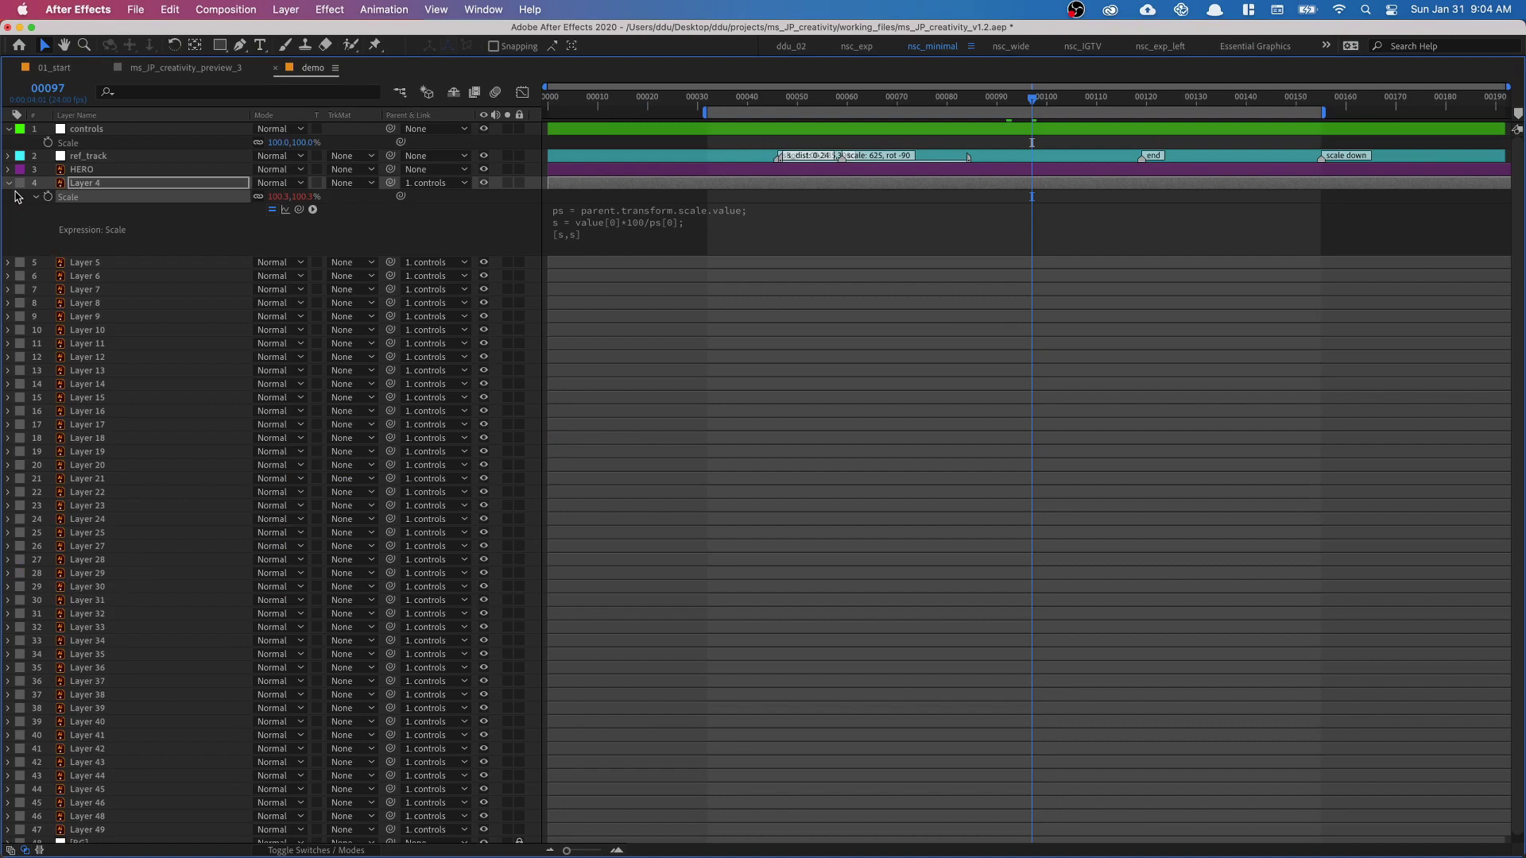
pyautogui.press('super+a')
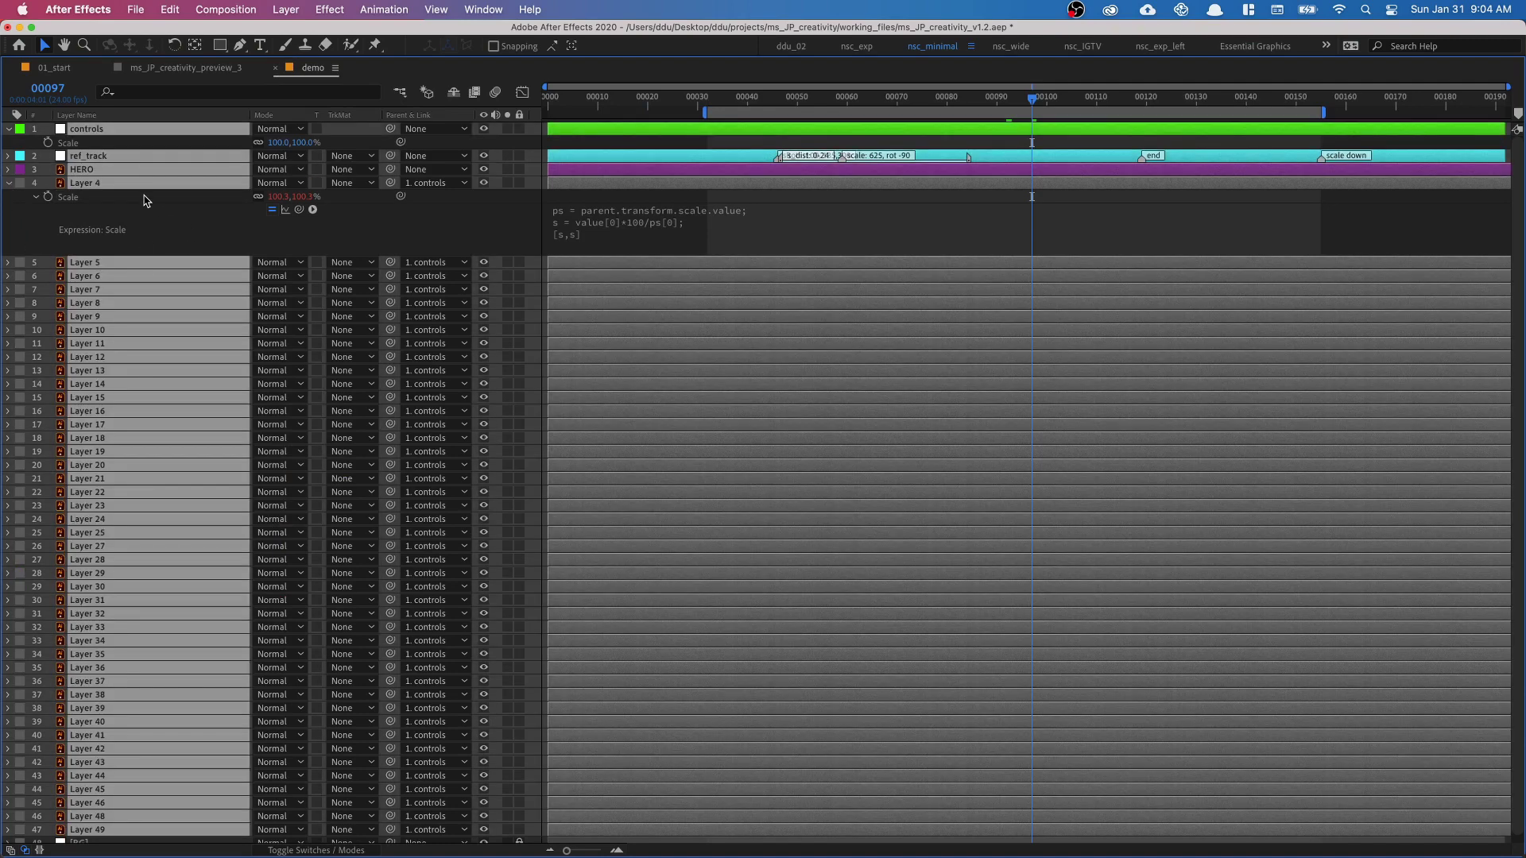
pyautogui.keyDown('super'); pyautogui.click(148, 170); pyautogui.keyUp('super')
pyautogui.keyDown('super'); pyautogui.click(159, 156); pyautogui.keyUp('super')
pyautogui.keyDown('super'); pyautogui.click(172, 129); pyautogui.keyUp('super')
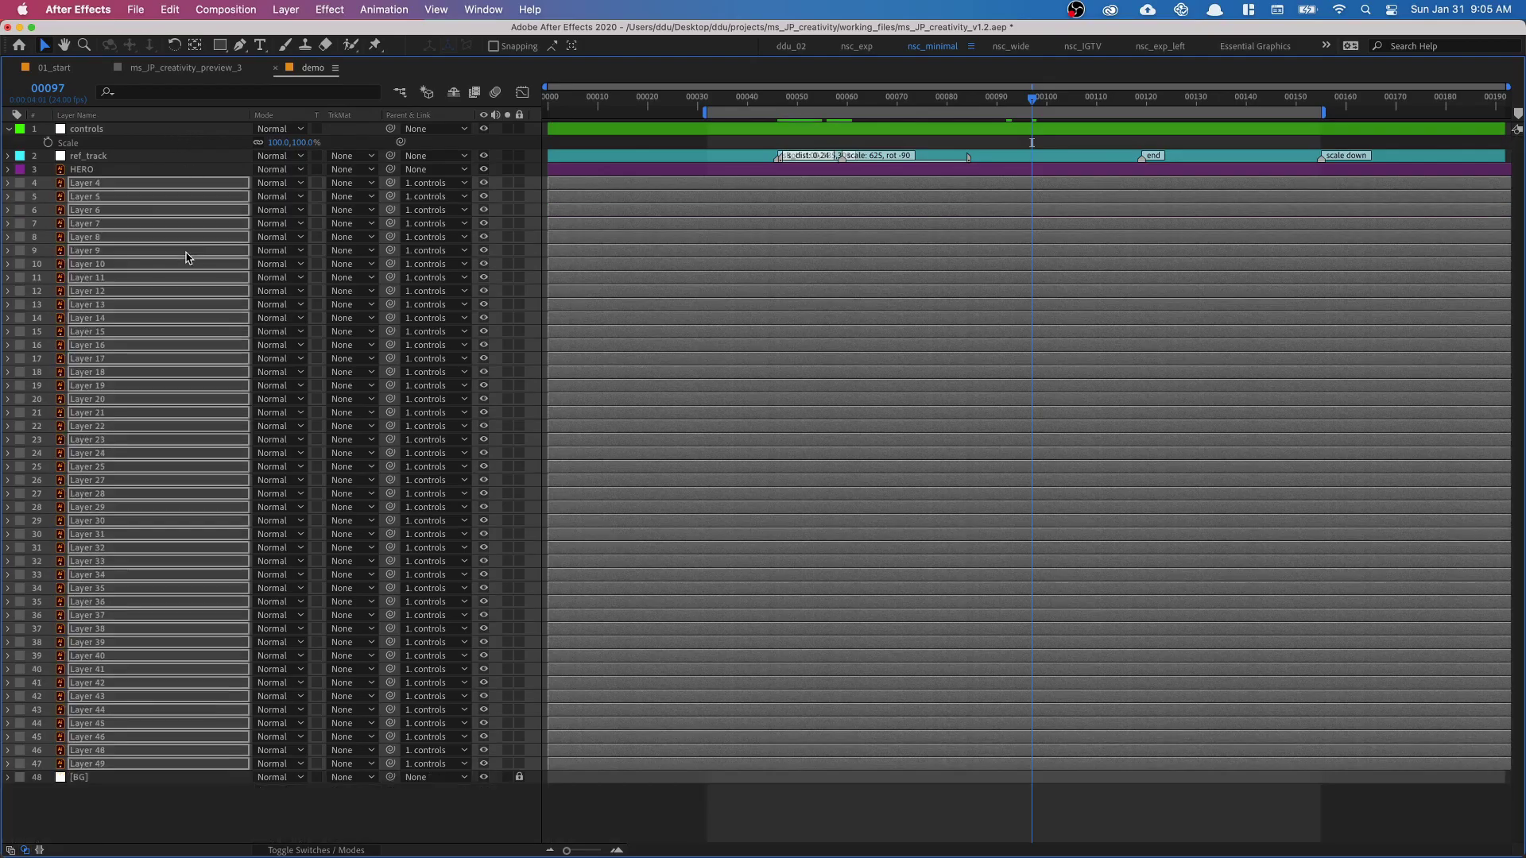
pyautogui.press('u')
pyautogui.press('s')
pyautogui.press('u')
pyautogui.press('`')
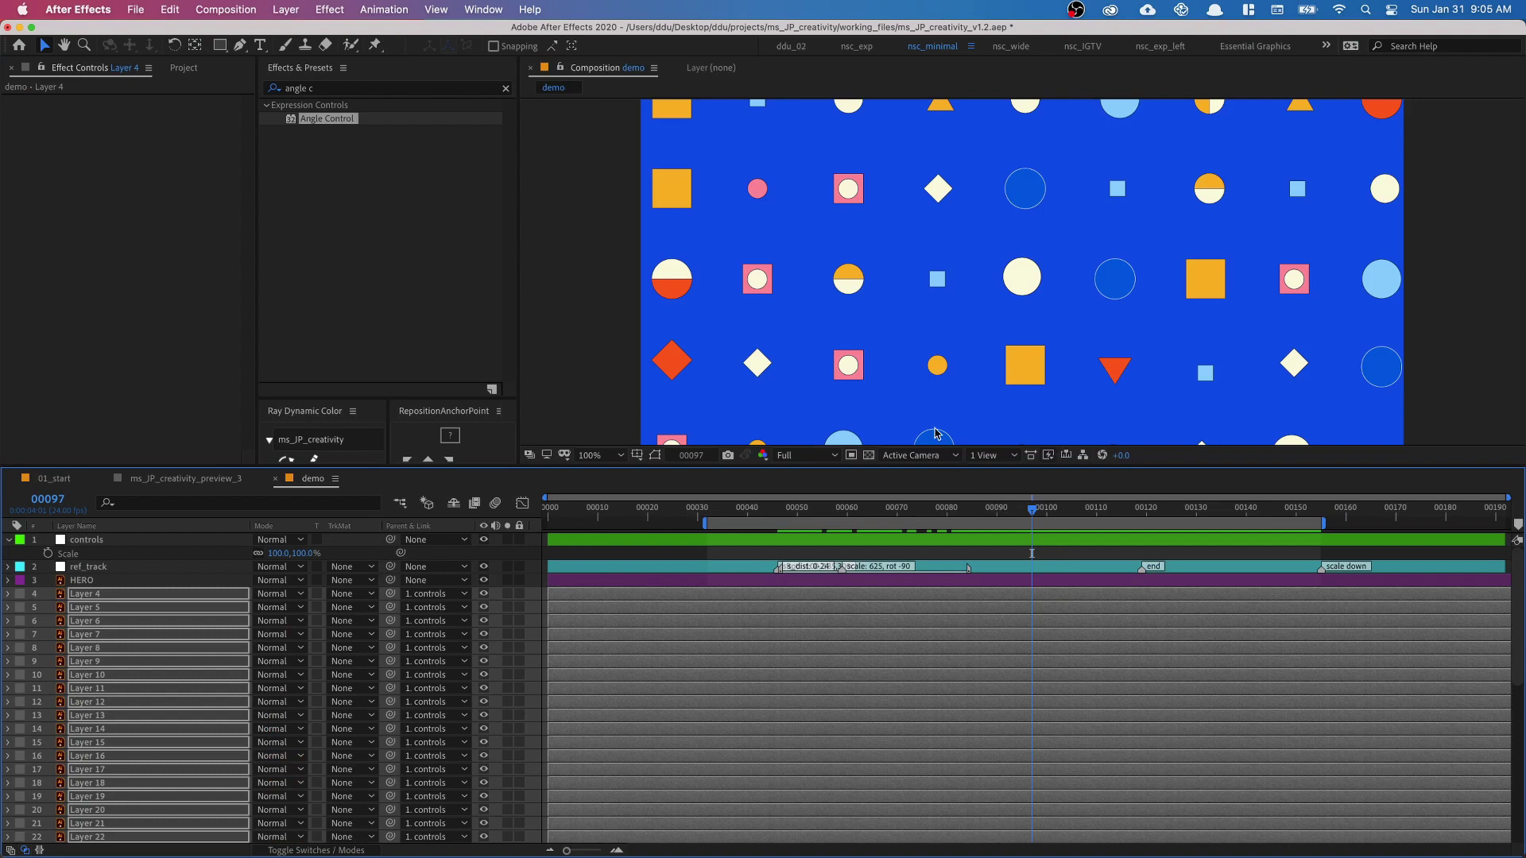
# Step: Make the viewer taller, scrub the controls null's Scale to test, and undo to 100%
pyautogui.moveTo(885, 467); pyautogui.dragTo(787, 592)
pyautogui.click(86, 662)
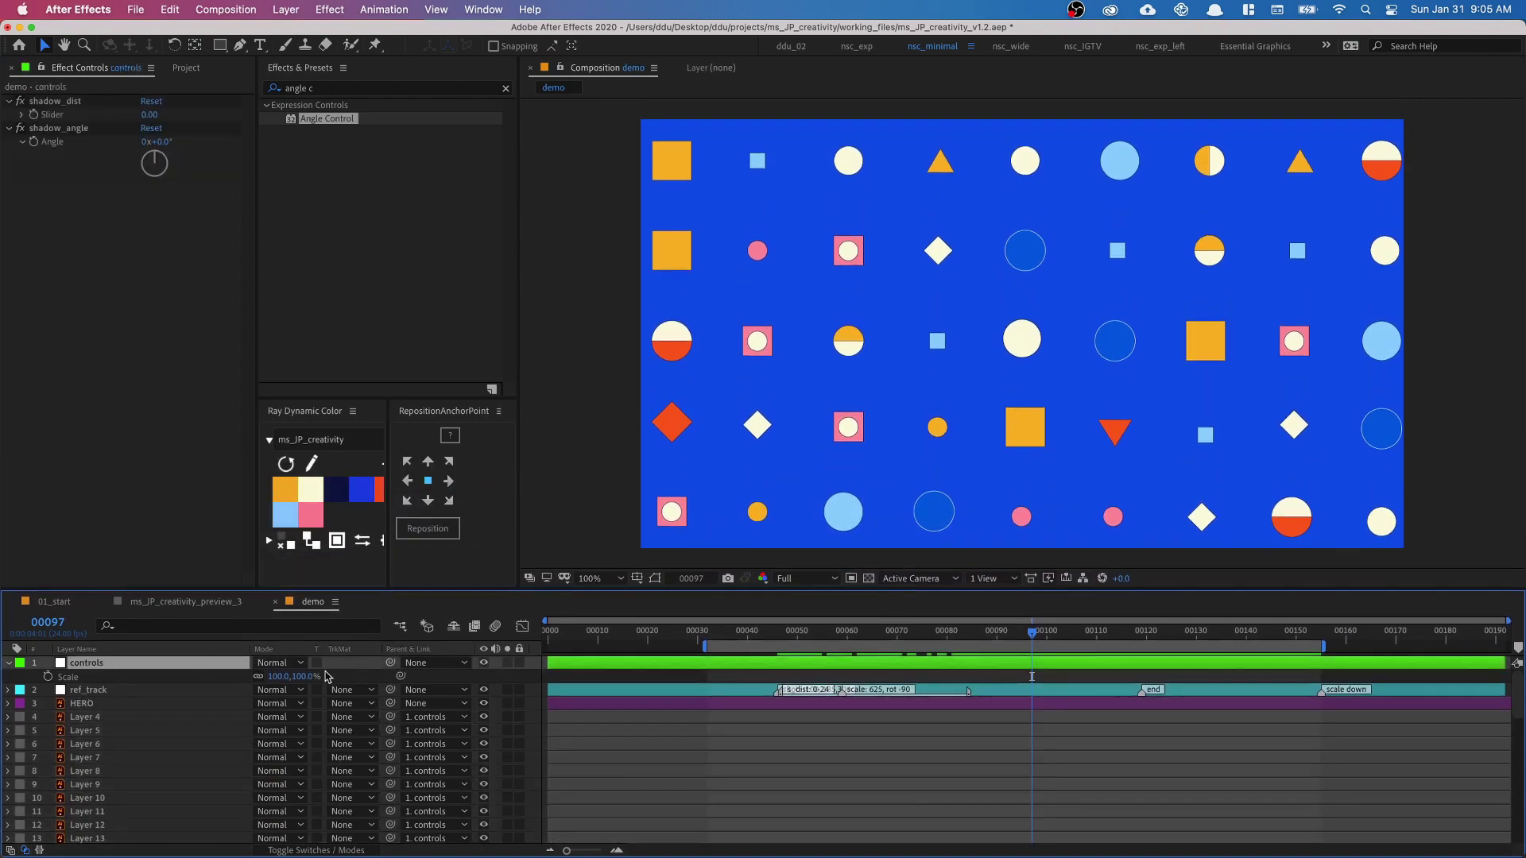
pyautogui.moveTo(326, 677); pyautogui.dragTo(286, 703)
pyautogui.press('super+z')
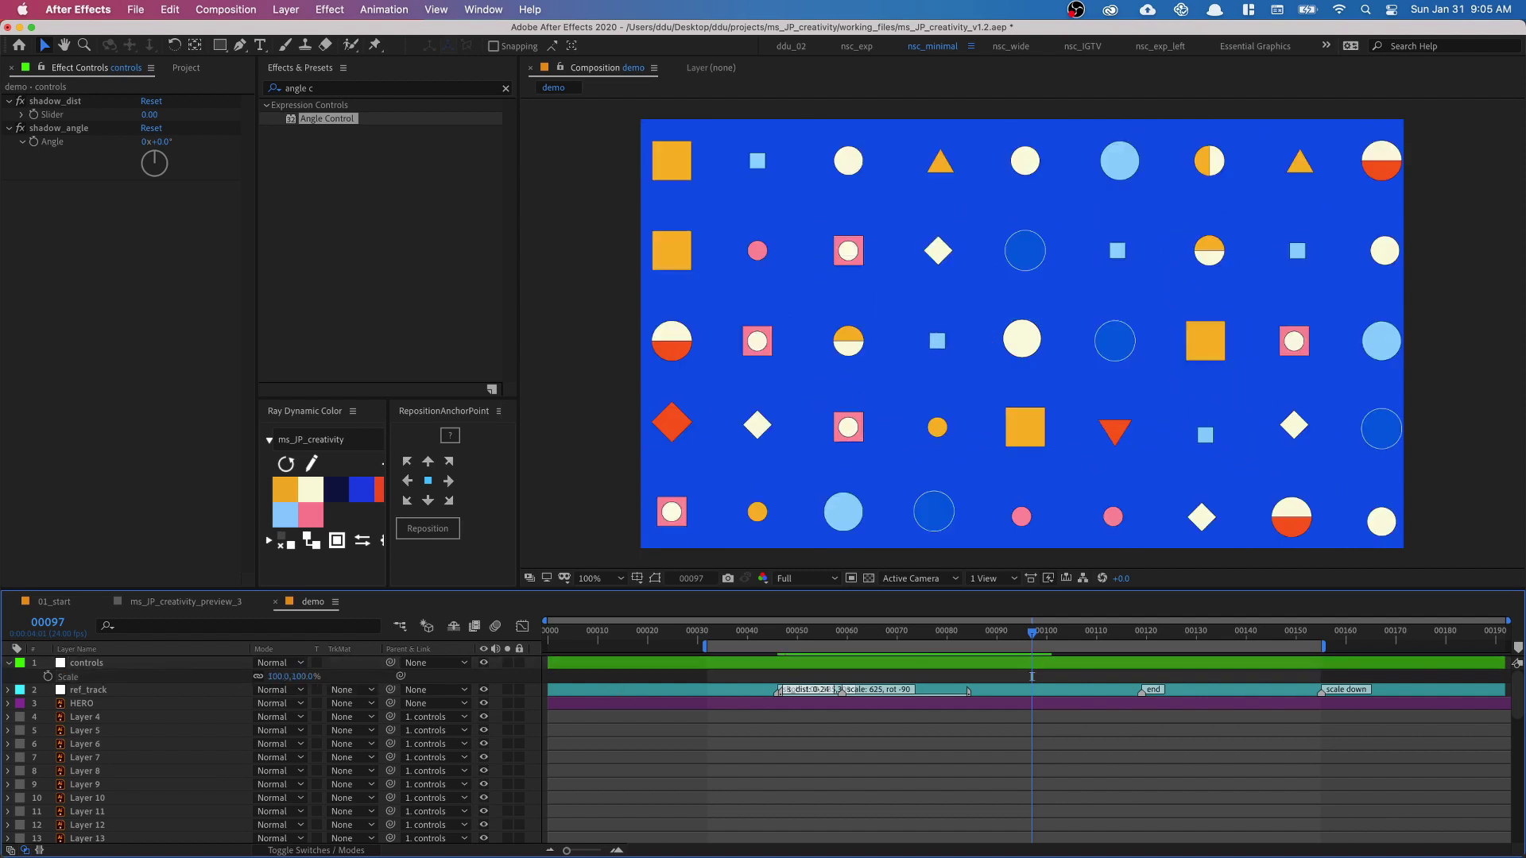
# Step: At frame 47, keyframe the controls null at Scale 625% and Rotation -90°
pyautogui.click(108, 665)
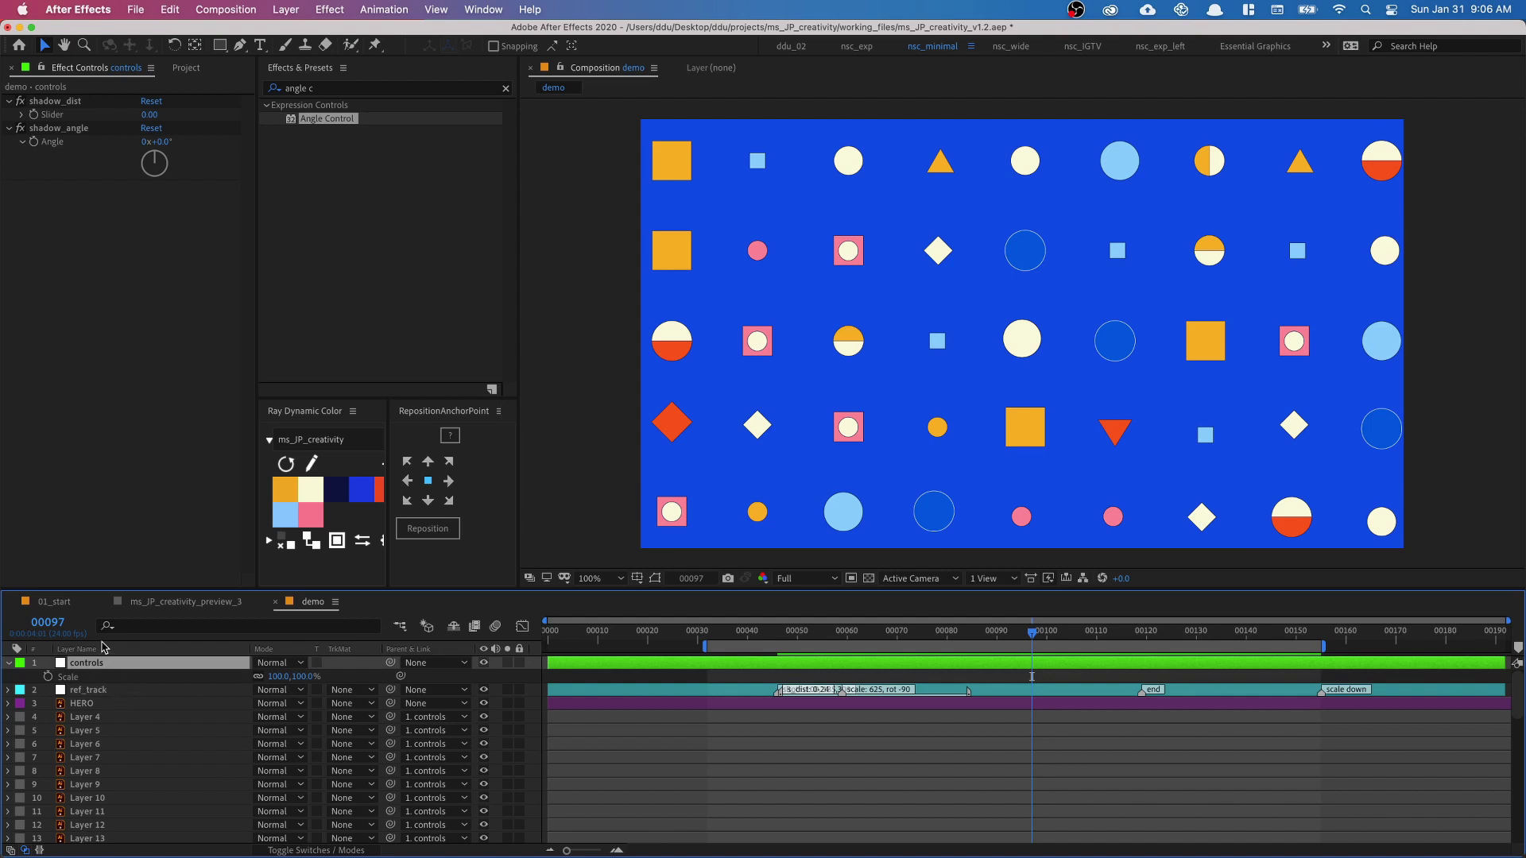
pyautogui.hotkey('shift', 'r')
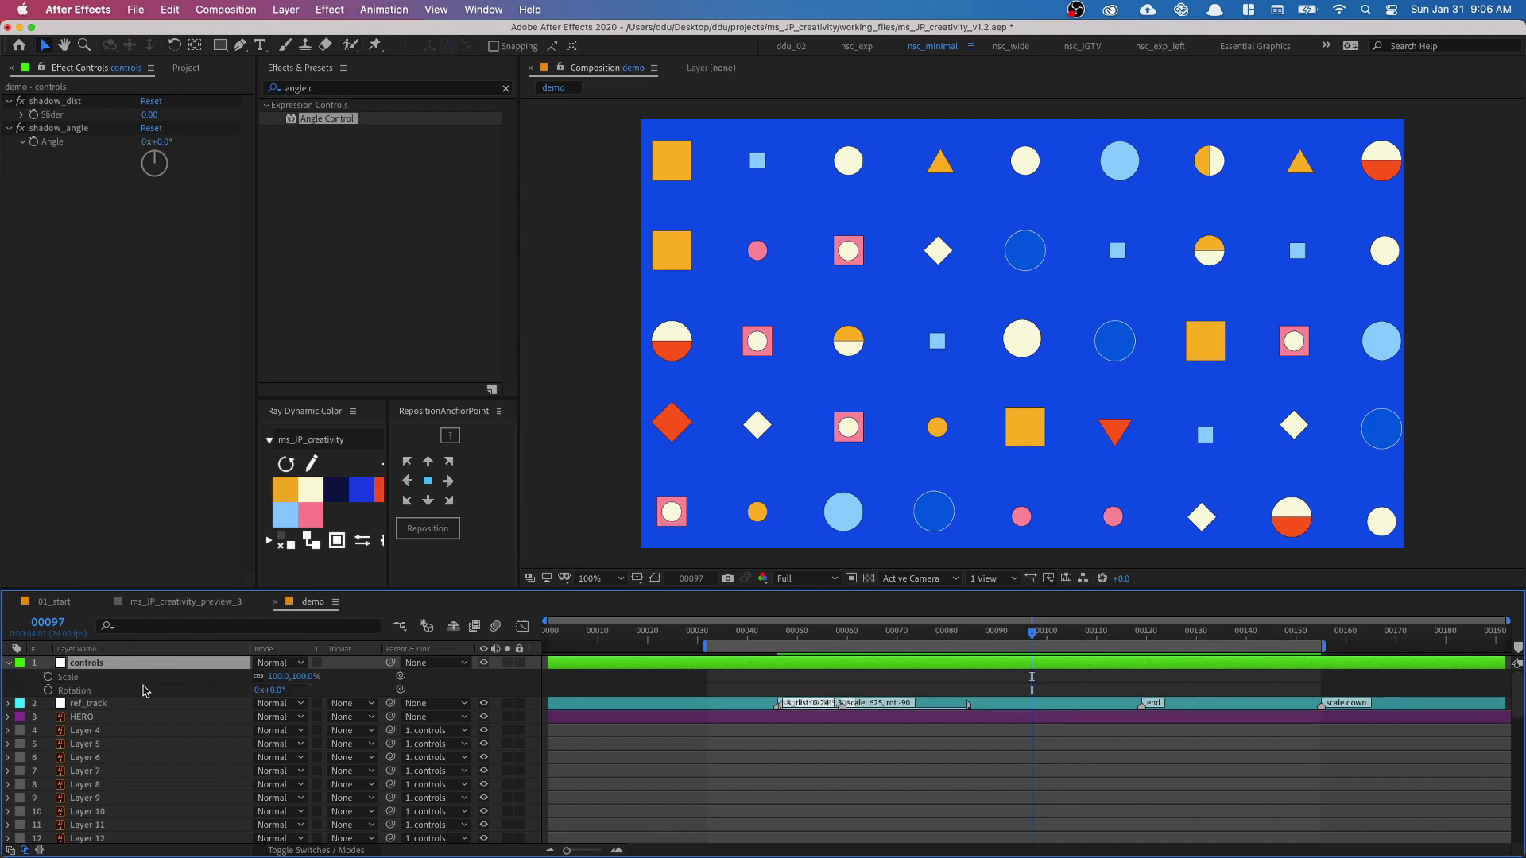
pyautogui.click(942, 640)
pyautogui.moveTo(905, 640); pyautogui.dragTo(795, 650)
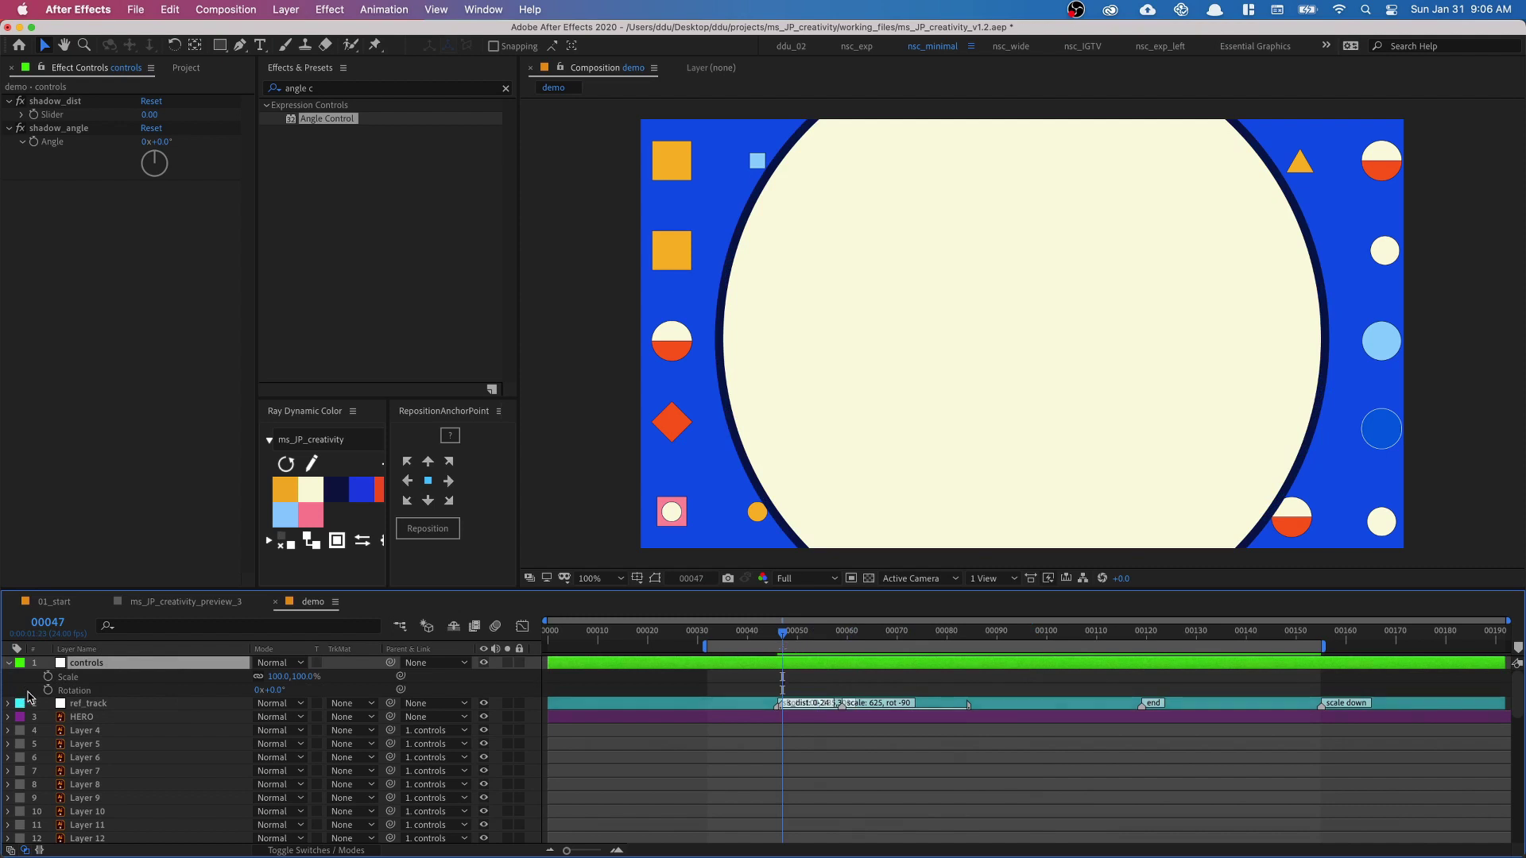
pyautogui.click(49, 676)
pyautogui.click(48, 689)
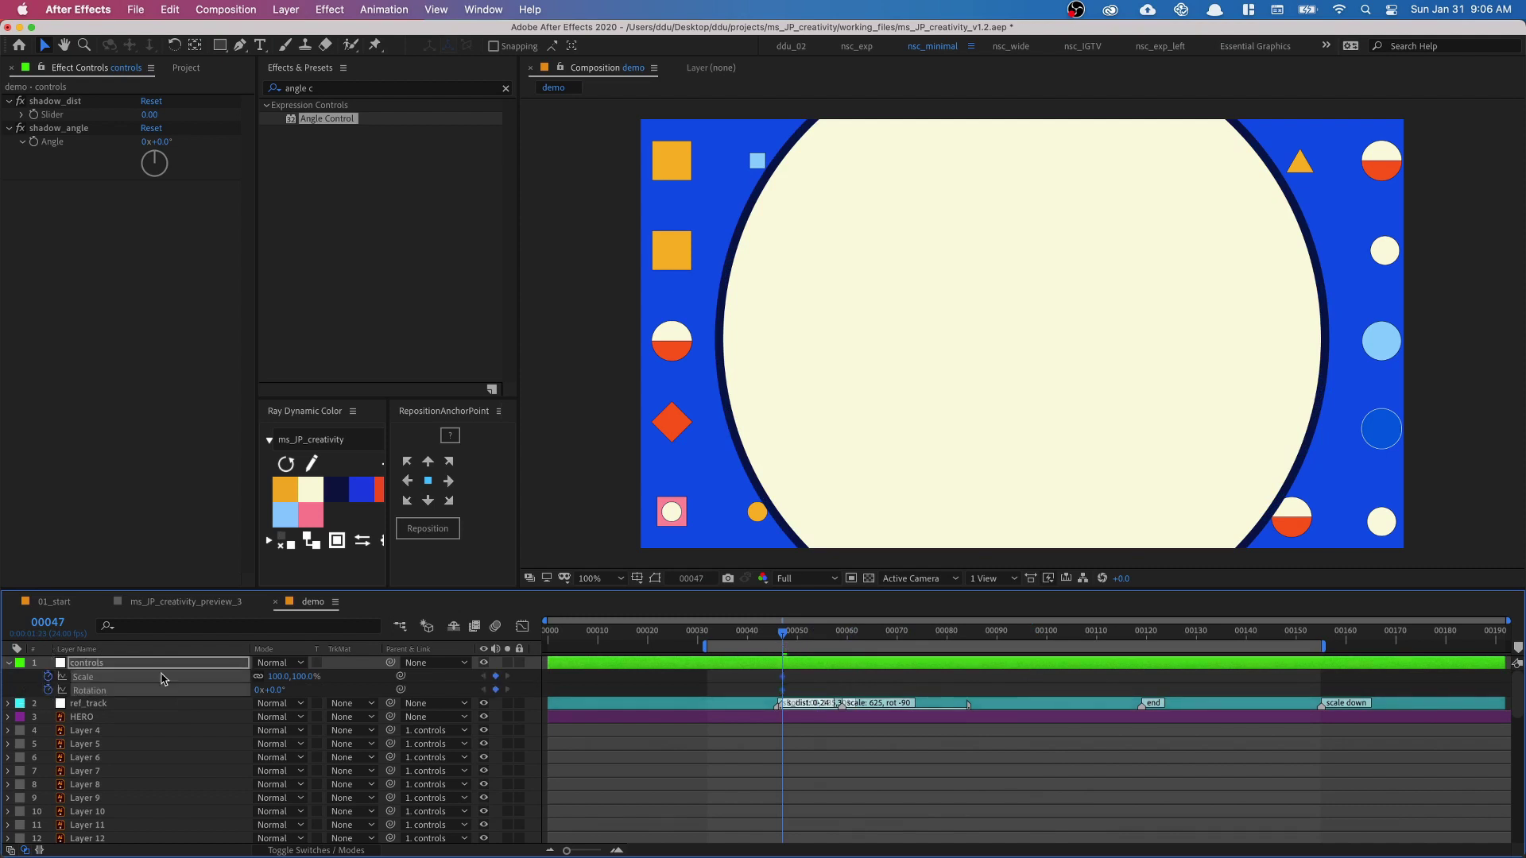
pyautogui.click(317, 687)
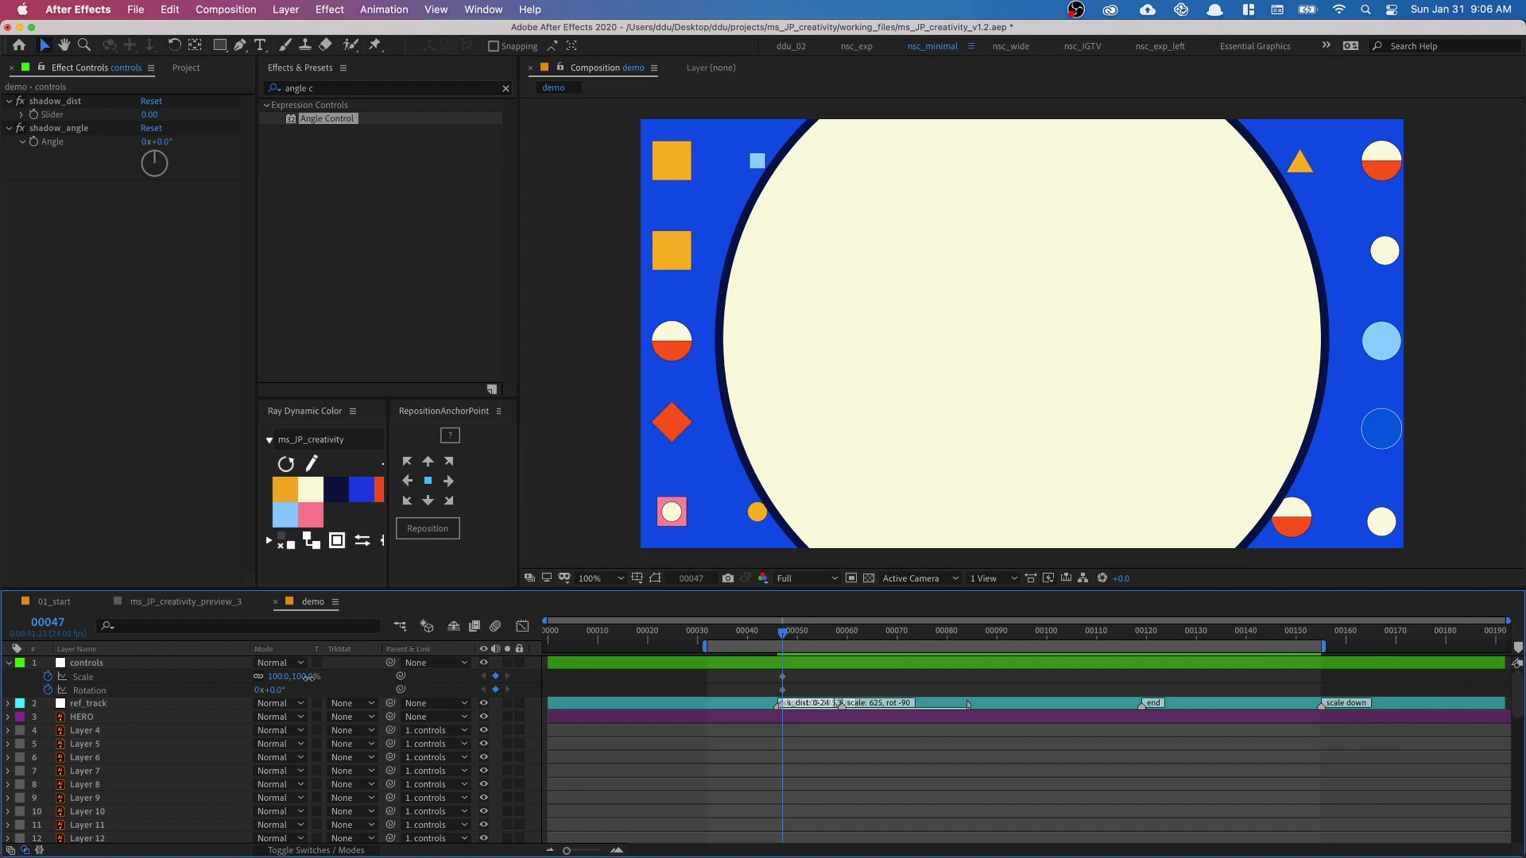
pyautogui.click(308, 678)
pyautogui.press('Return')
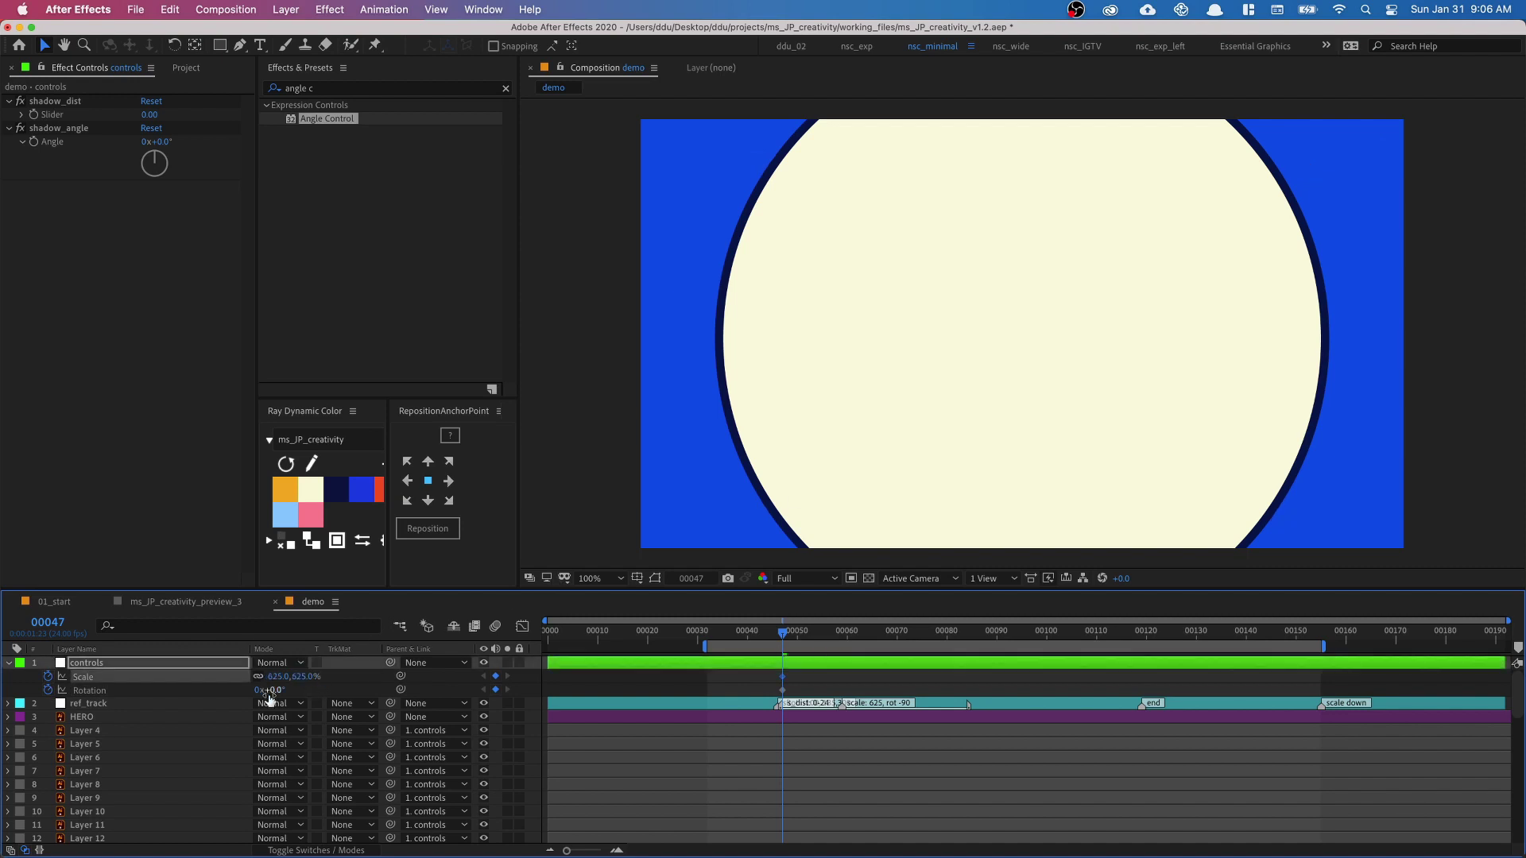
pyautogui.click(274, 691)
pyautogui.write('-90')
pyautogui.press('Return')
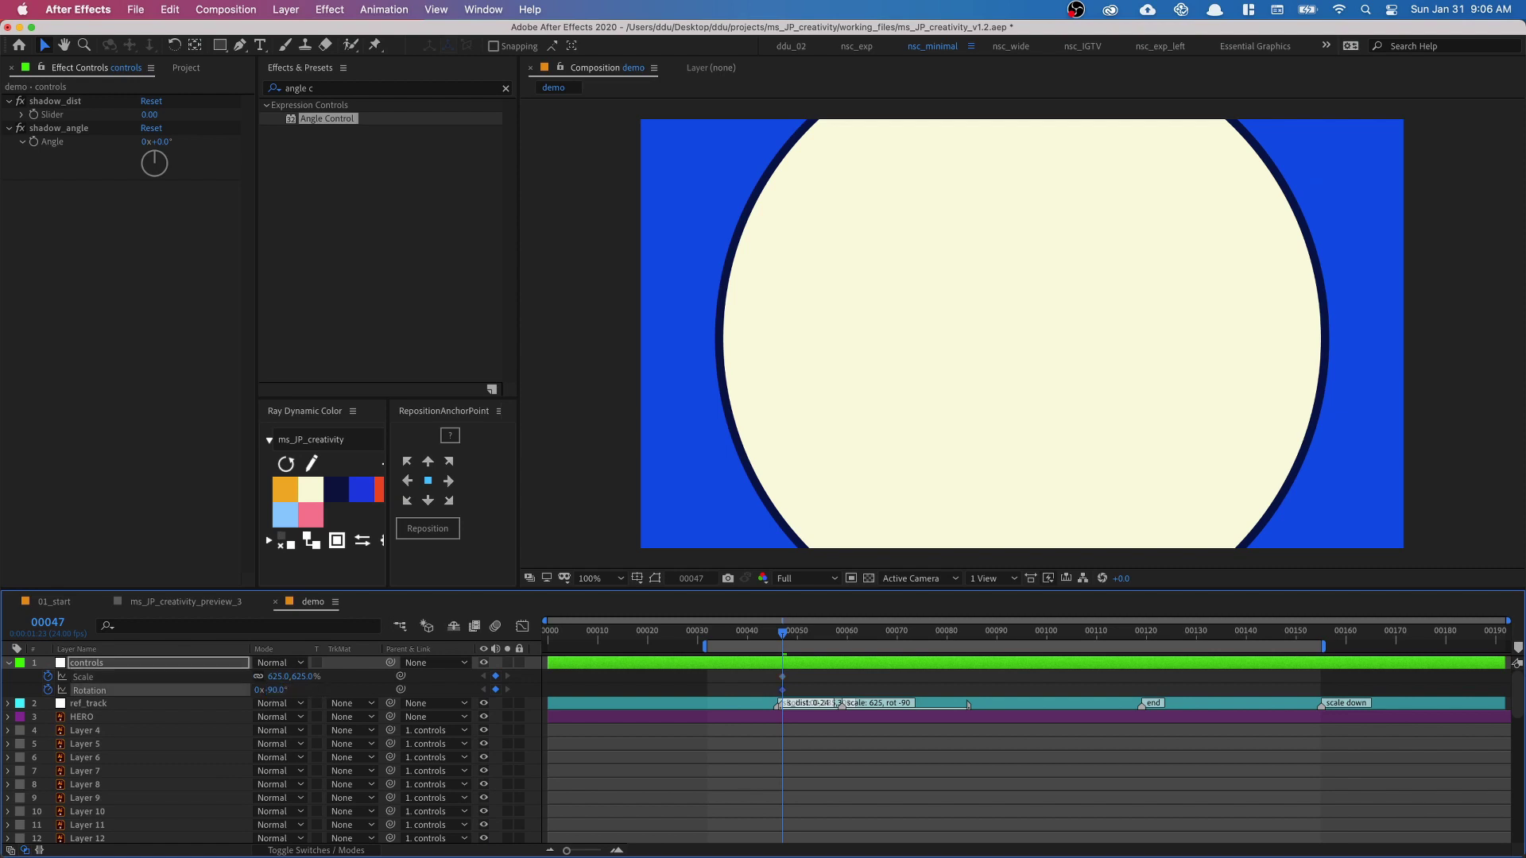
# Step: At frame 119, set controls Scale to 100% and Rotation to 0°
pyautogui.moveTo(786, 637); pyautogui.dragTo(1151, 657)
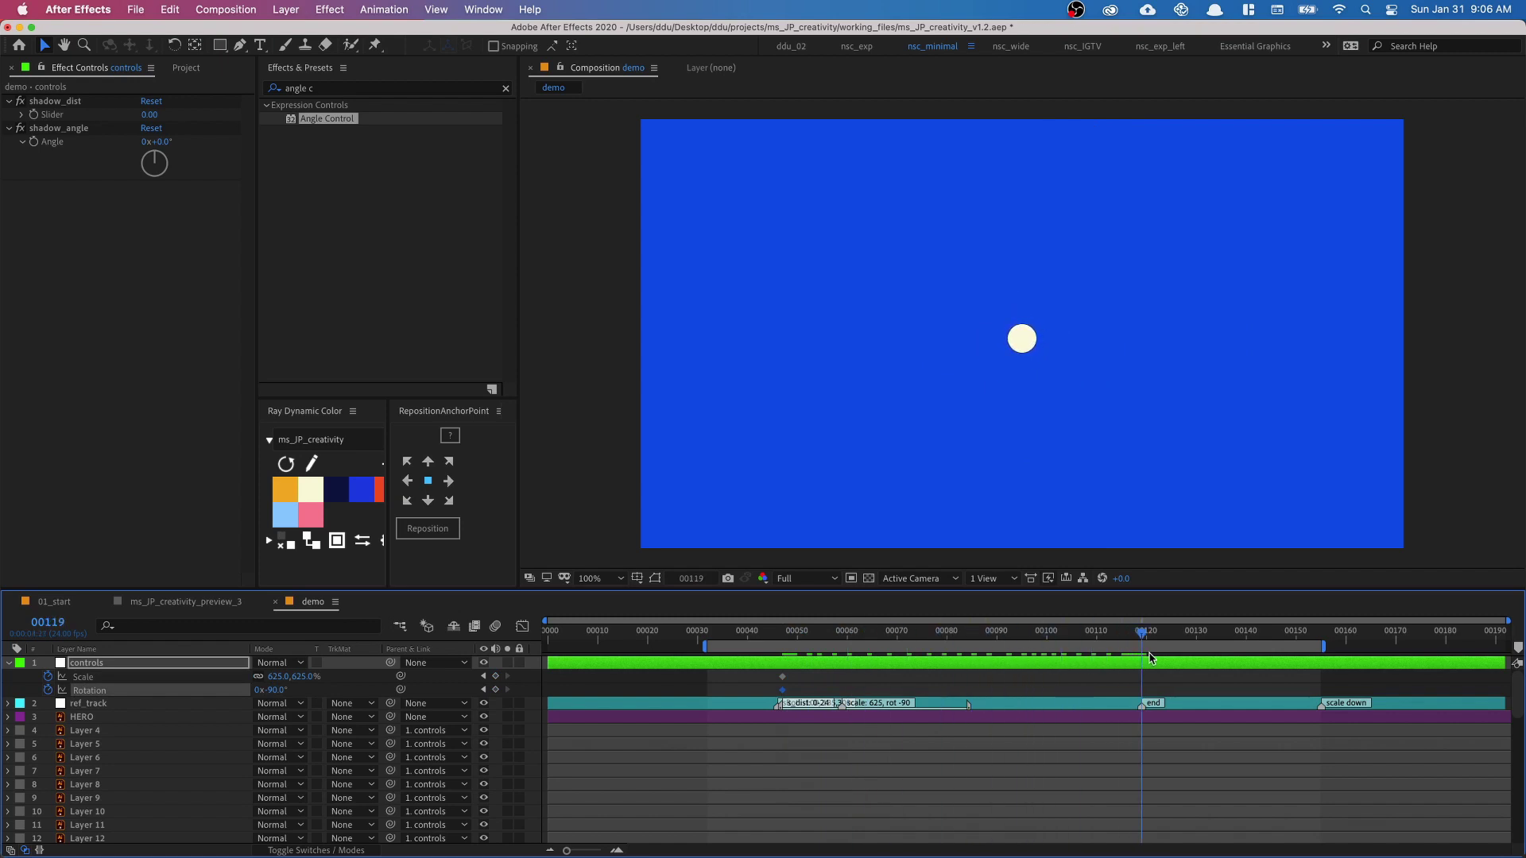
pyautogui.click(304, 677)
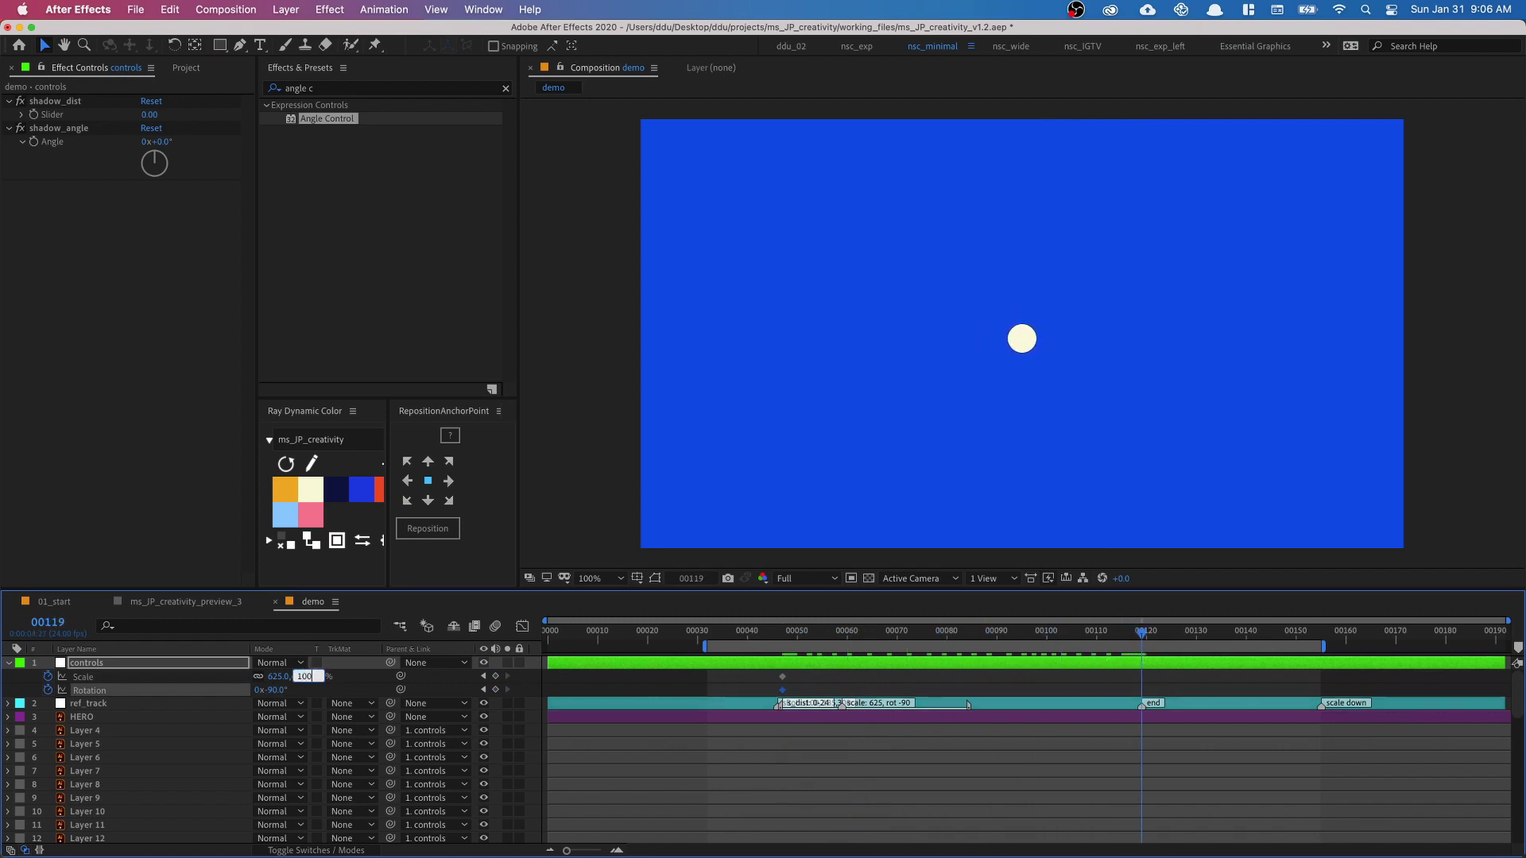
pyautogui.write('100')
pyautogui.press('Return')
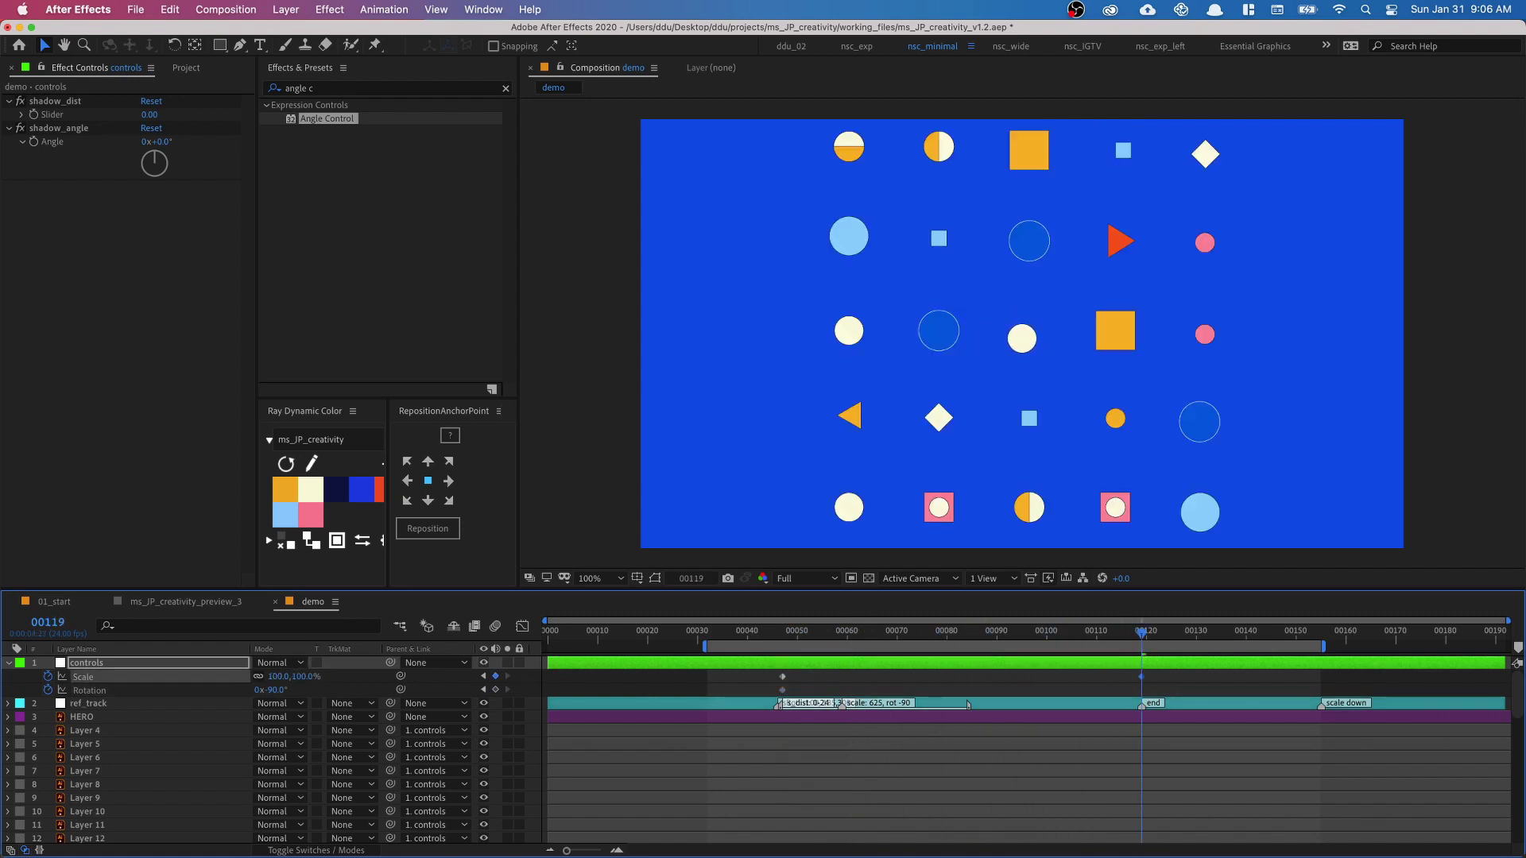
pyautogui.click(275, 691)
pyautogui.press('Return')
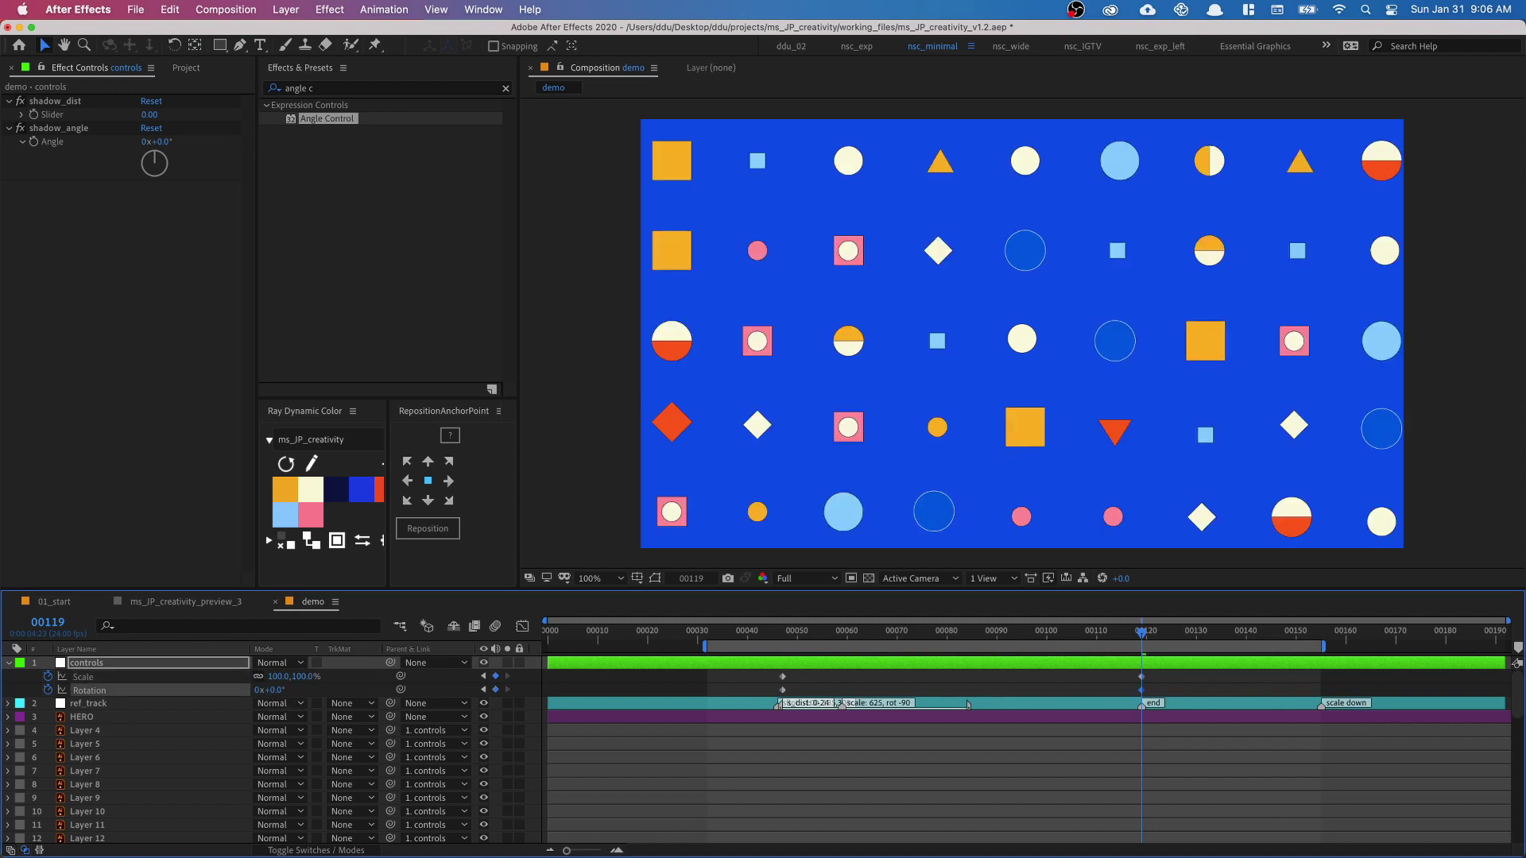
# Step: At frame 155, paste the 625% Scale keyframe, set Rotation 90°, and preview
pyautogui.moveTo(1147, 641); pyautogui.dragTo(1321, 638)
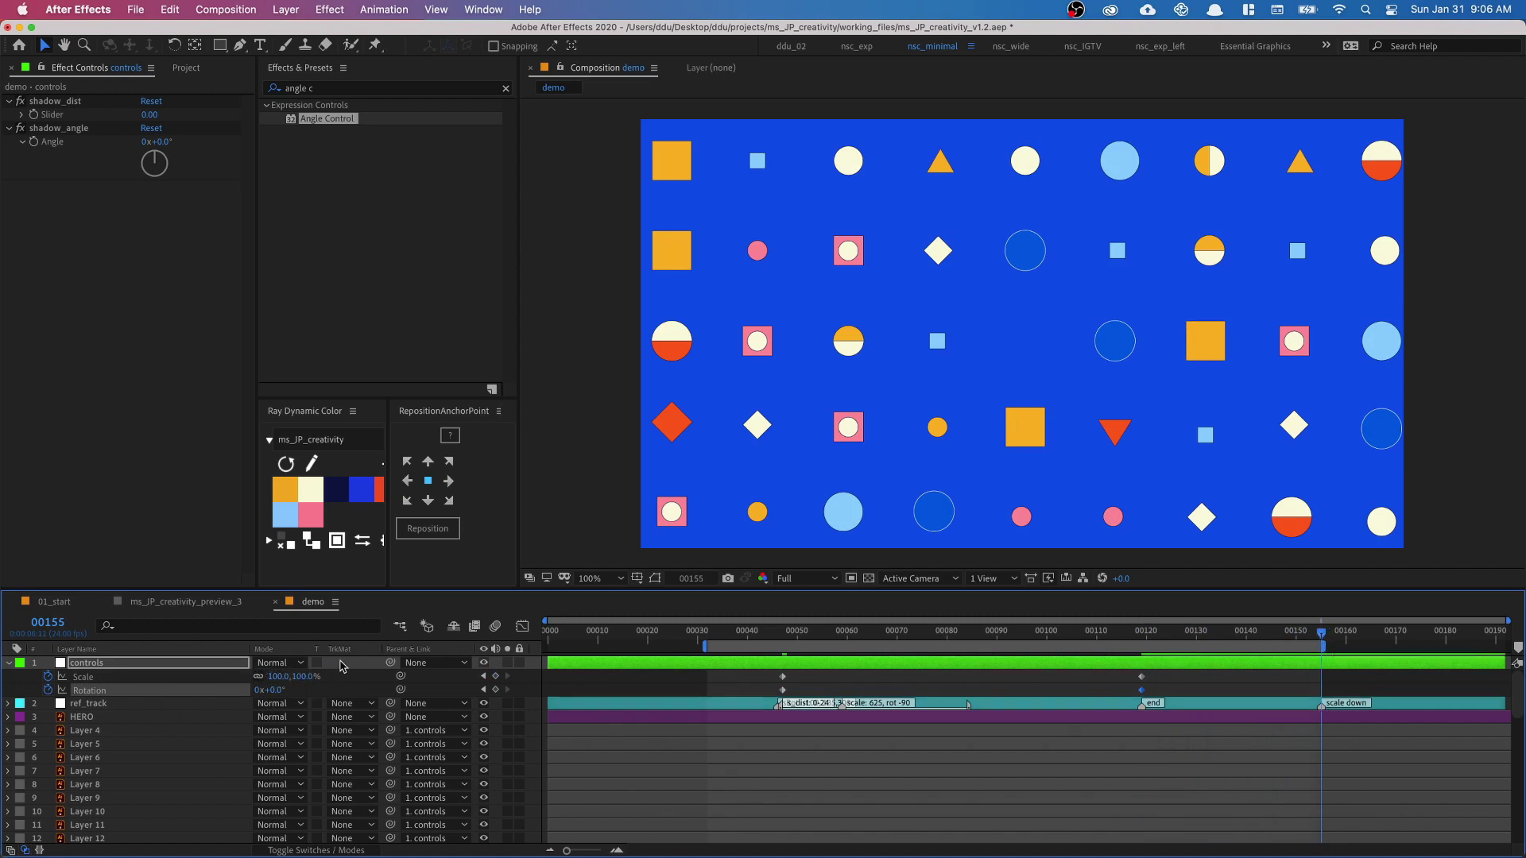
pyautogui.click(783, 676)
pyautogui.press('super+c')
pyautogui.press('super+v')
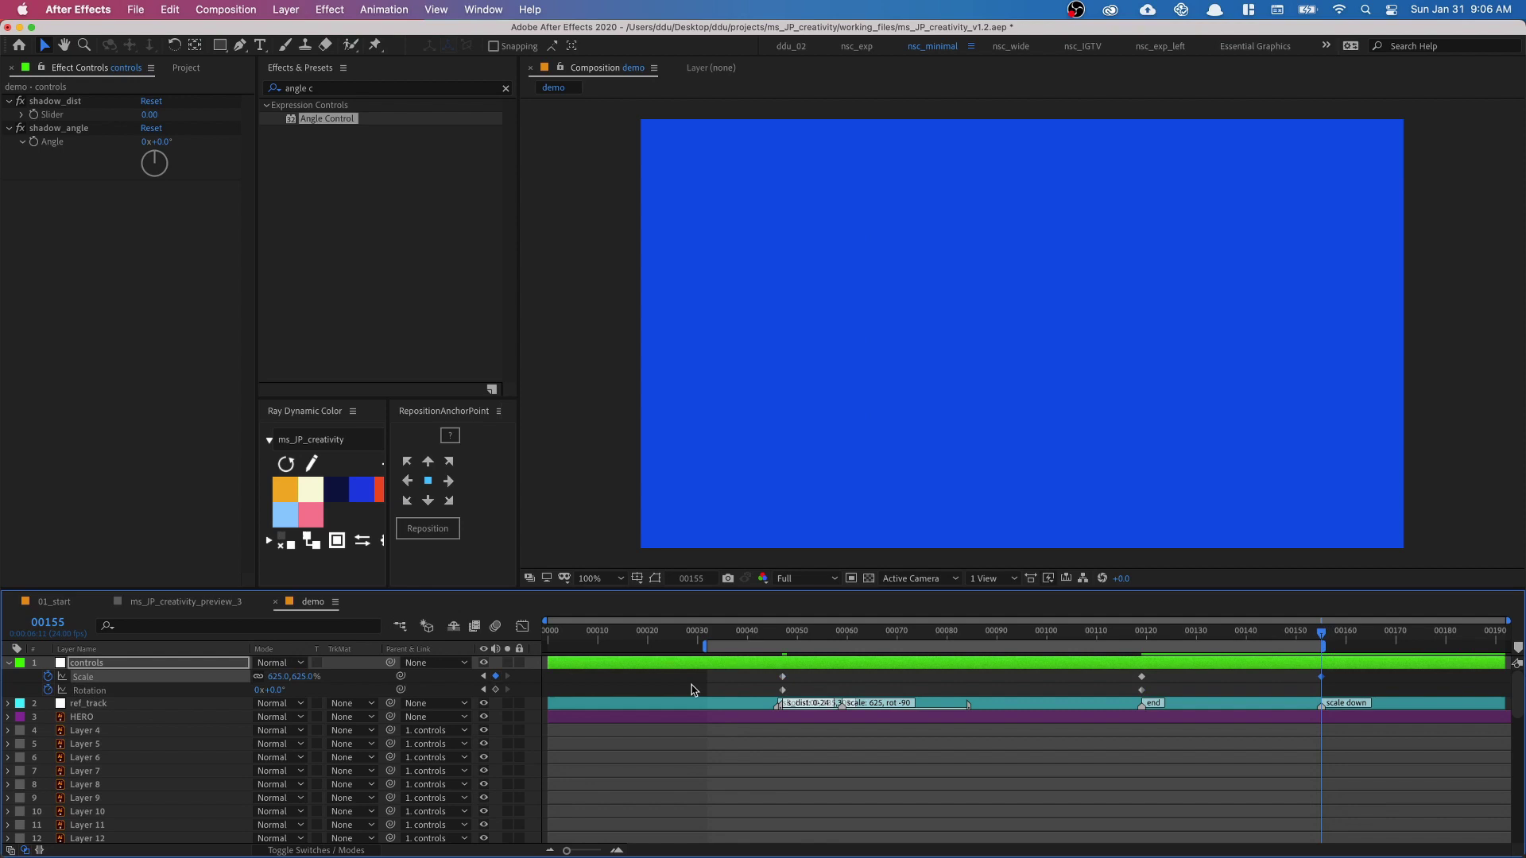
pyautogui.click(276, 690)
pyautogui.press('Return')
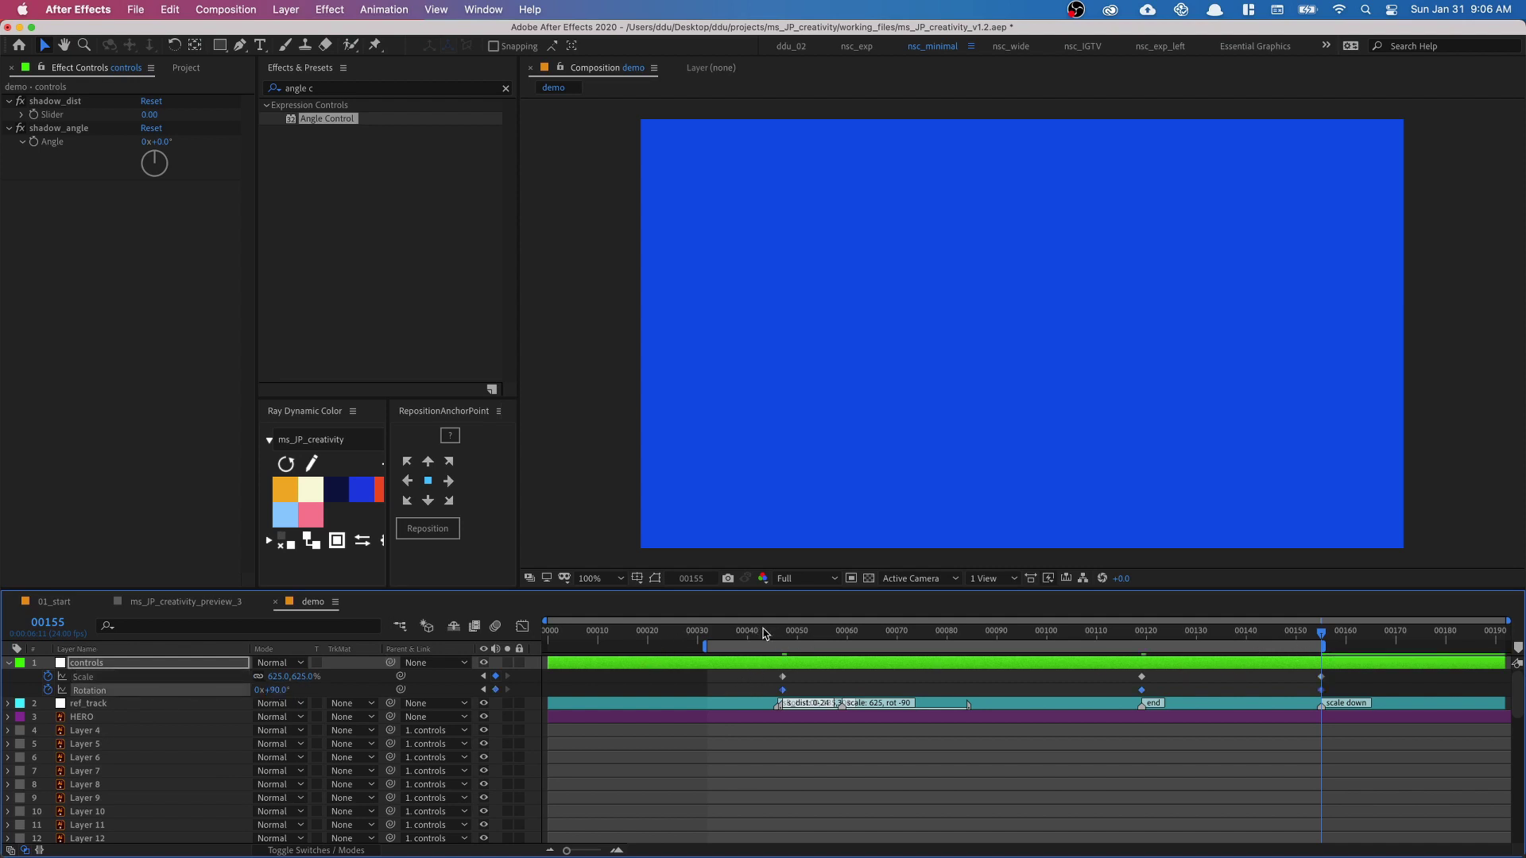
pyautogui.moveTo(764, 633); pyautogui.dragTo(1281, 629)
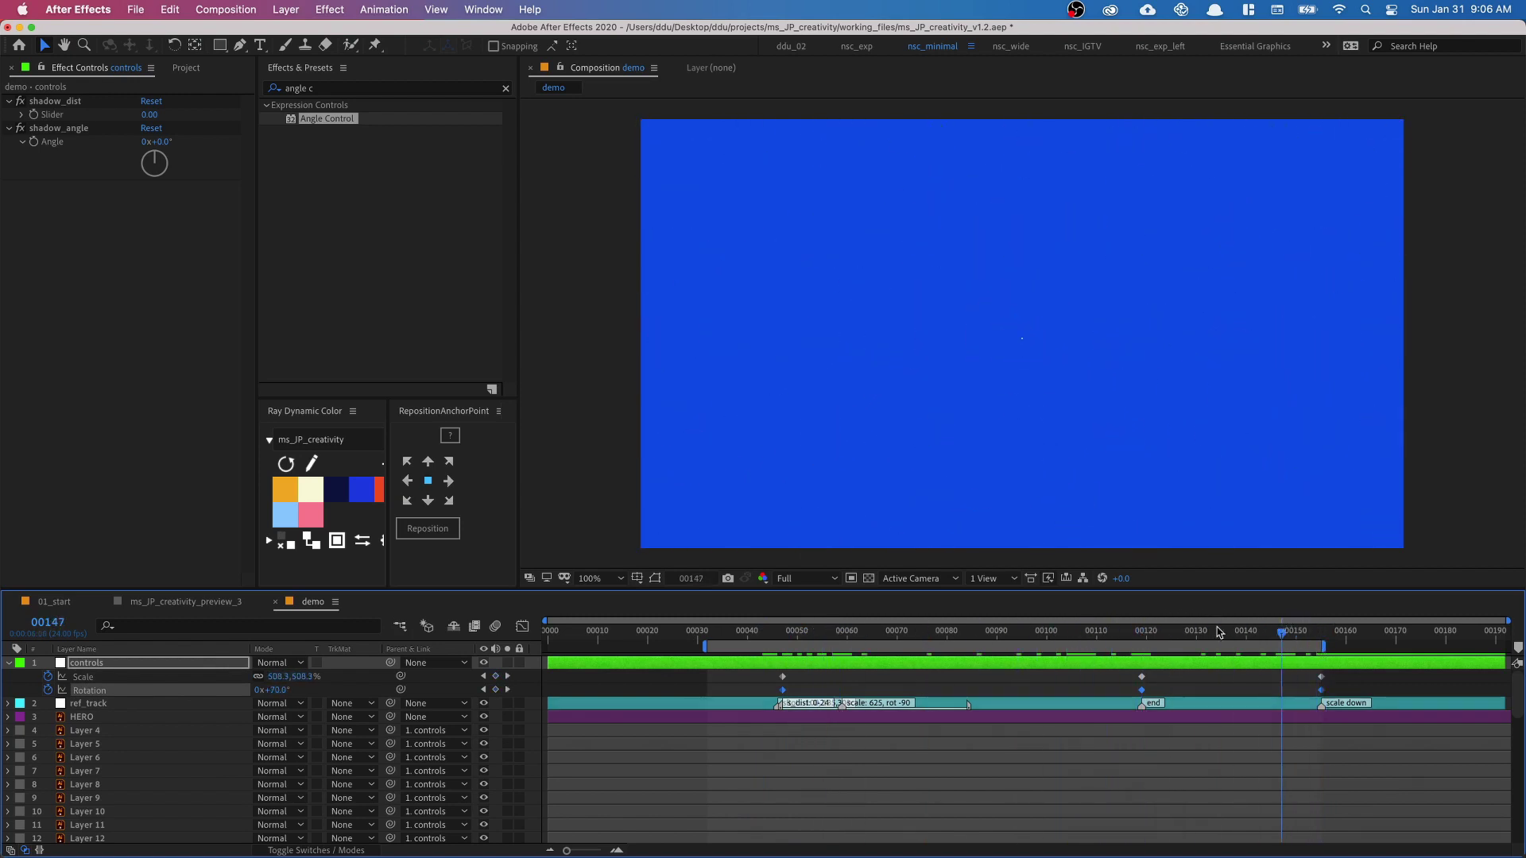
pyautogui.press('space')
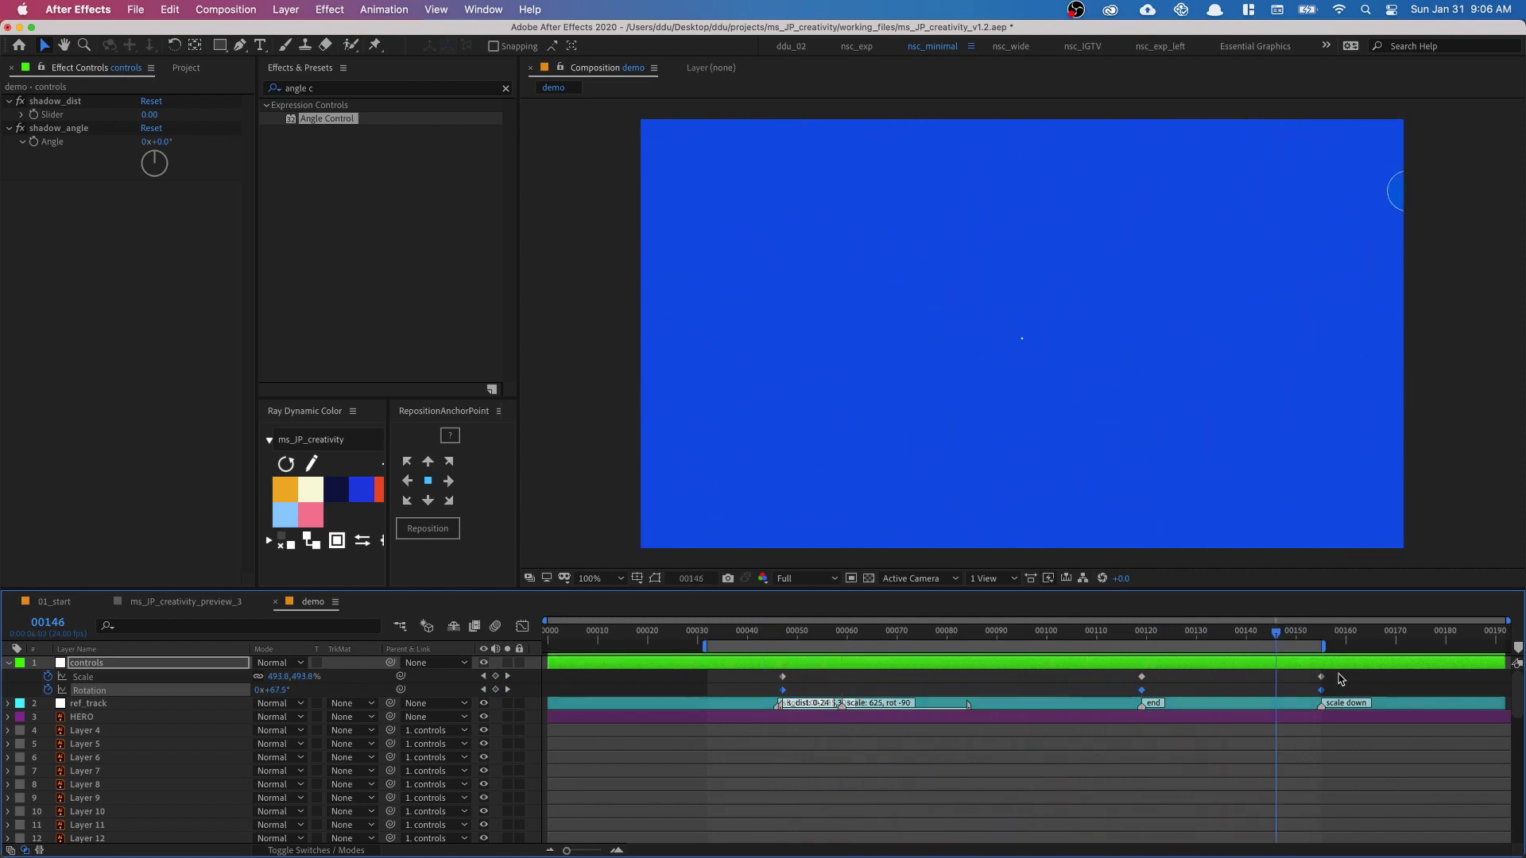
# Step: Apply Easy Ease to all the controls null's Scale and Rotation keyframes
pyautogui.moveTo(1340, 673); pyautogui.dragTo(764, 699)
pyautogui.rightClick(782, 690)
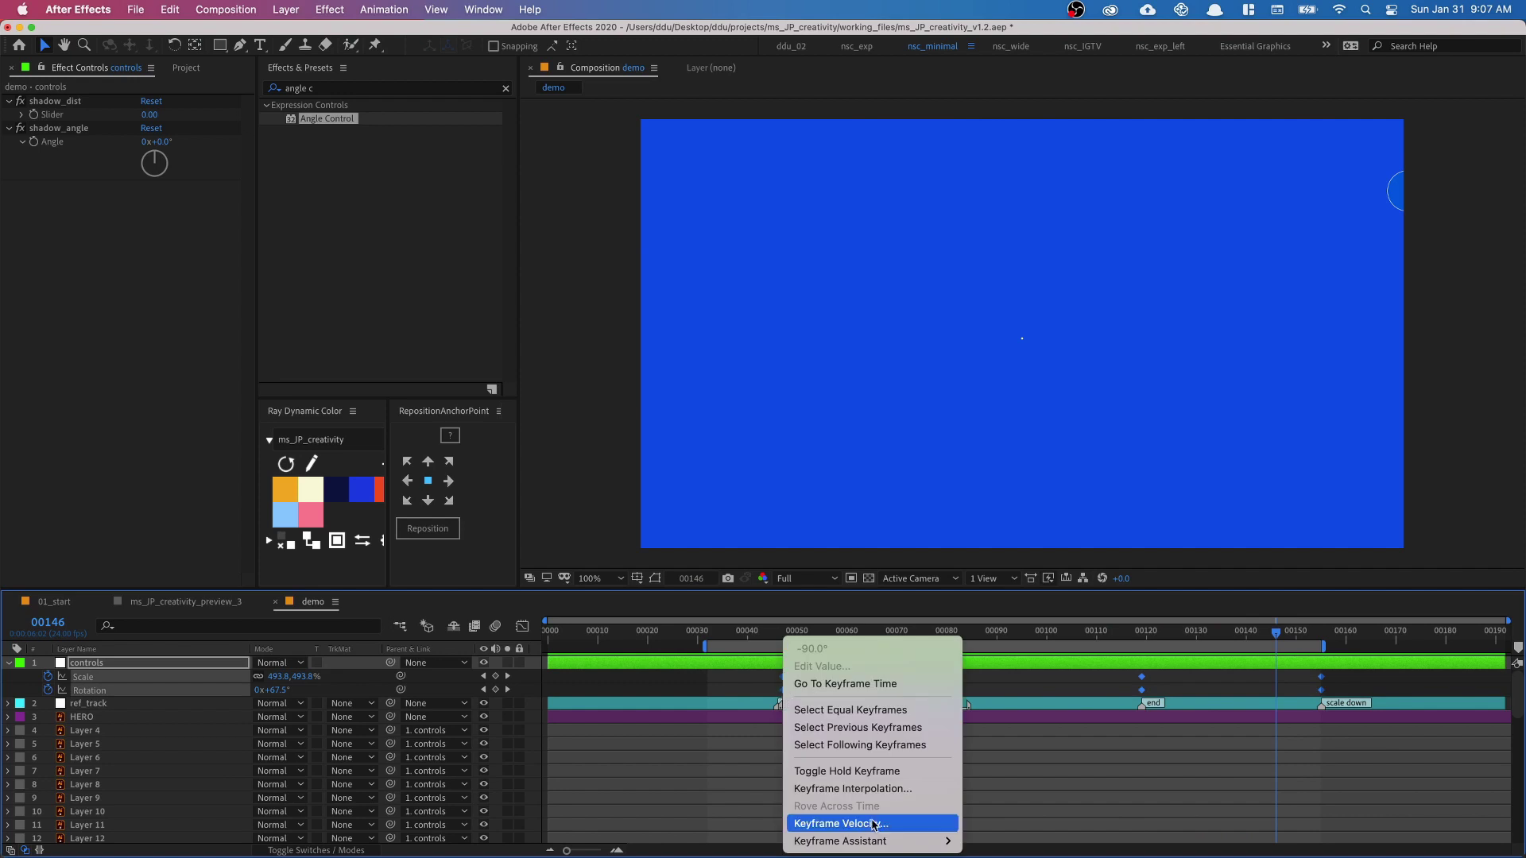
pyautogui.moveTo(898, 842)
pyautogui.click(1040, 737)
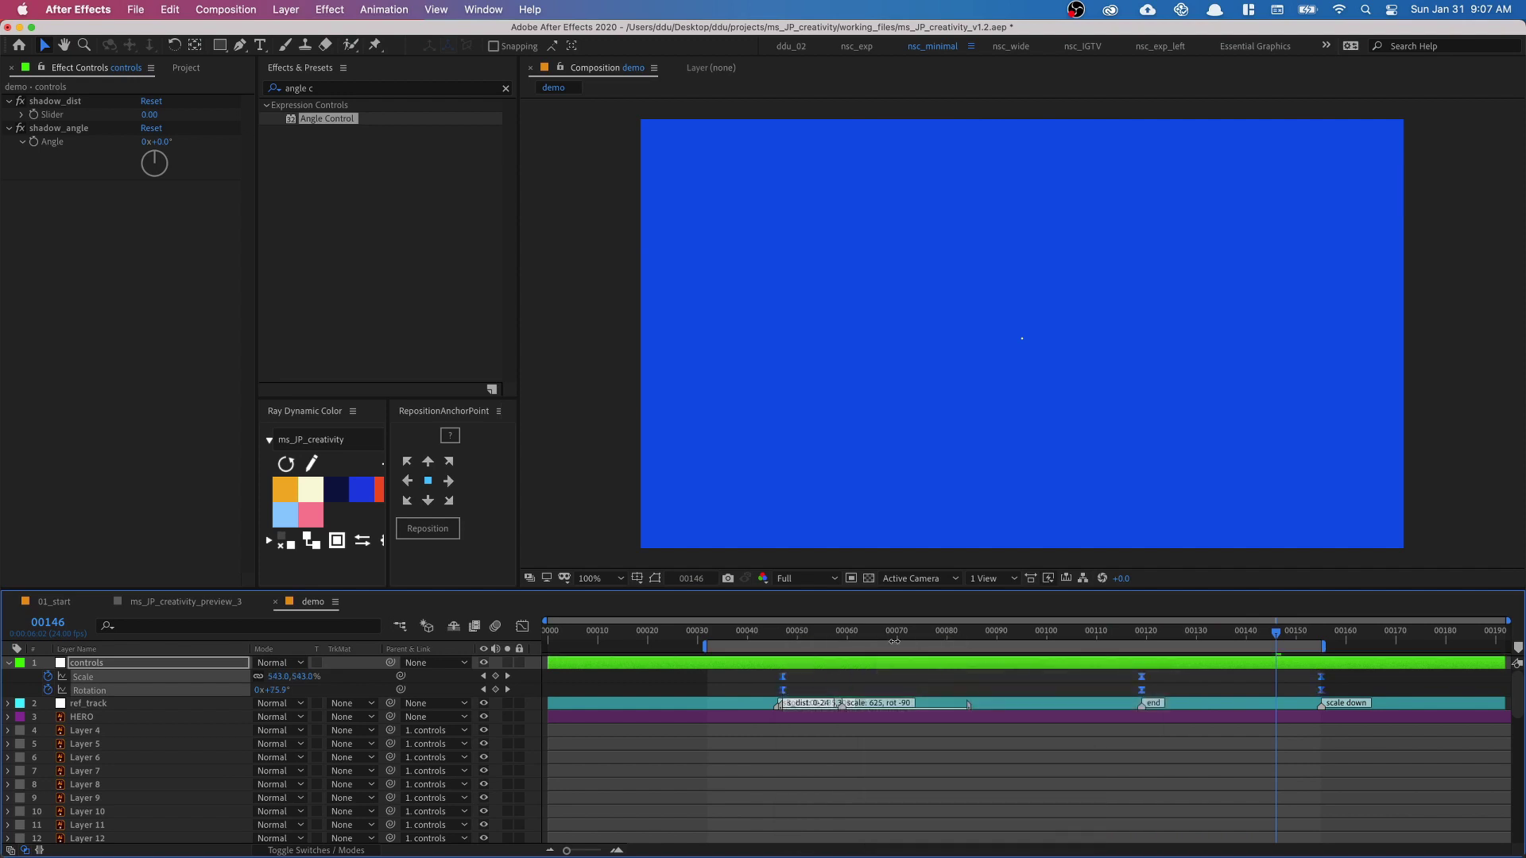
# Step: Preview the eased animation, scrubbing from frame 44 to 118 and back to 99
pyautogui.click(768, 635)
pyautogui.press('space')
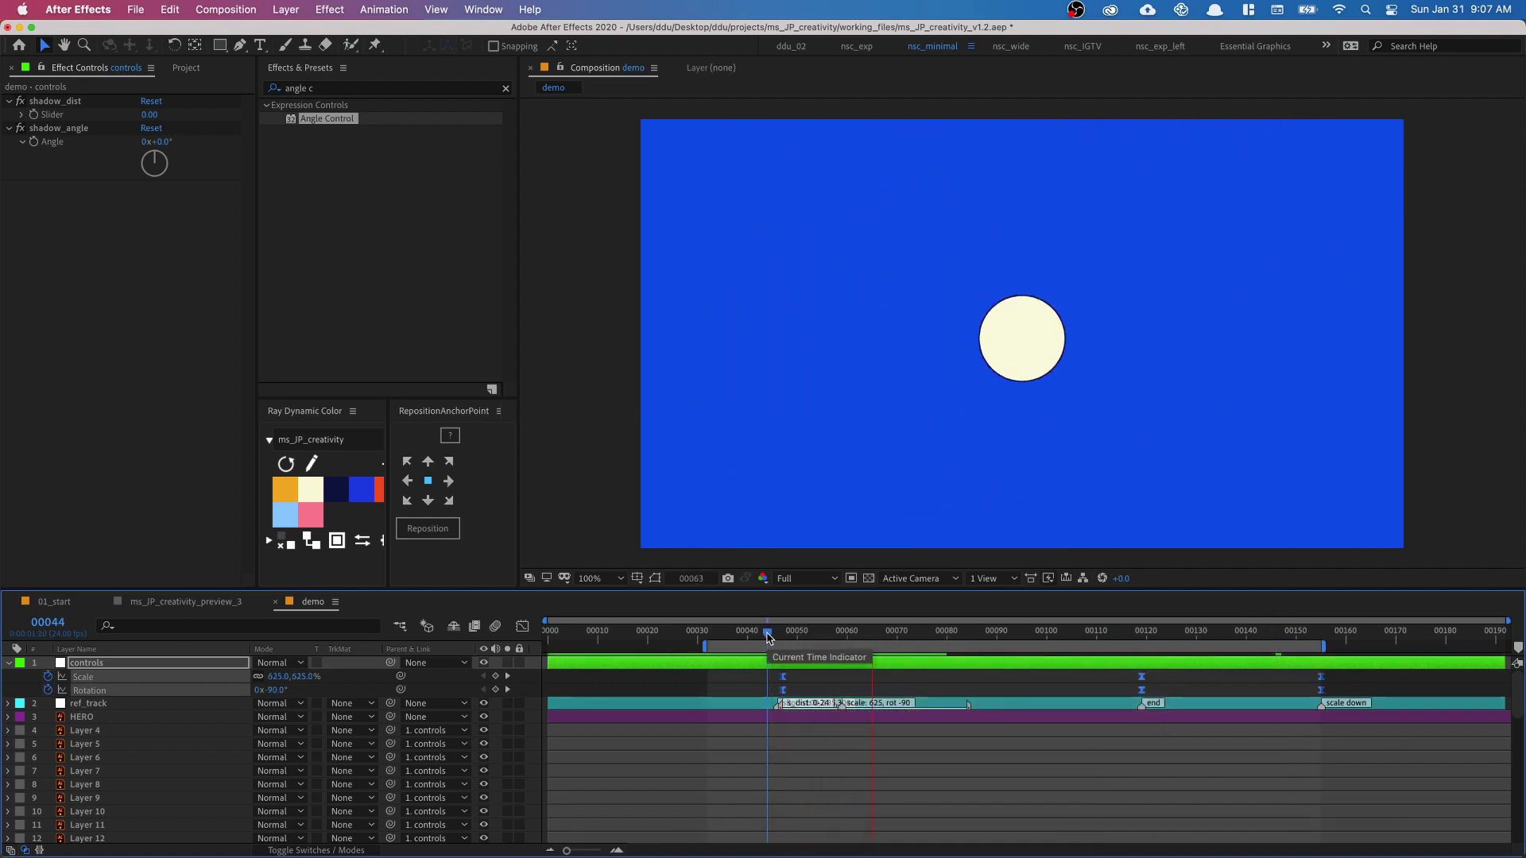
pyautogui.moveTo(767, 635); pyautogui.dragTo(1134, 638)
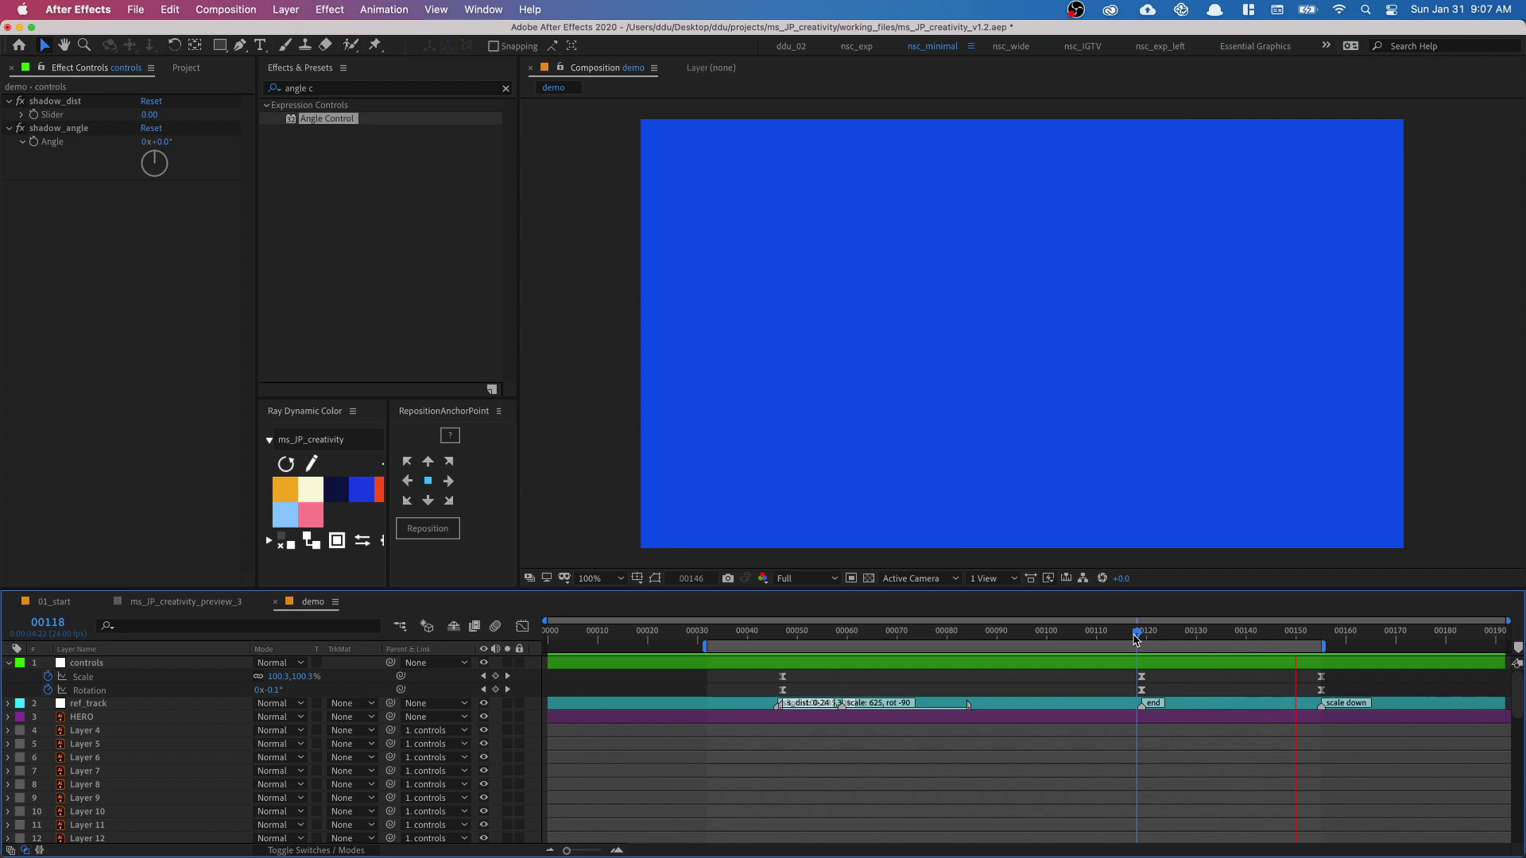
pyautogui.moveTo(1135, 639)
pyautogui.mouseDown()
pyautogui.moveTo(1025, 634)
pyautogui.moveTo(1136, 632)
pyautogui.mouseUp()
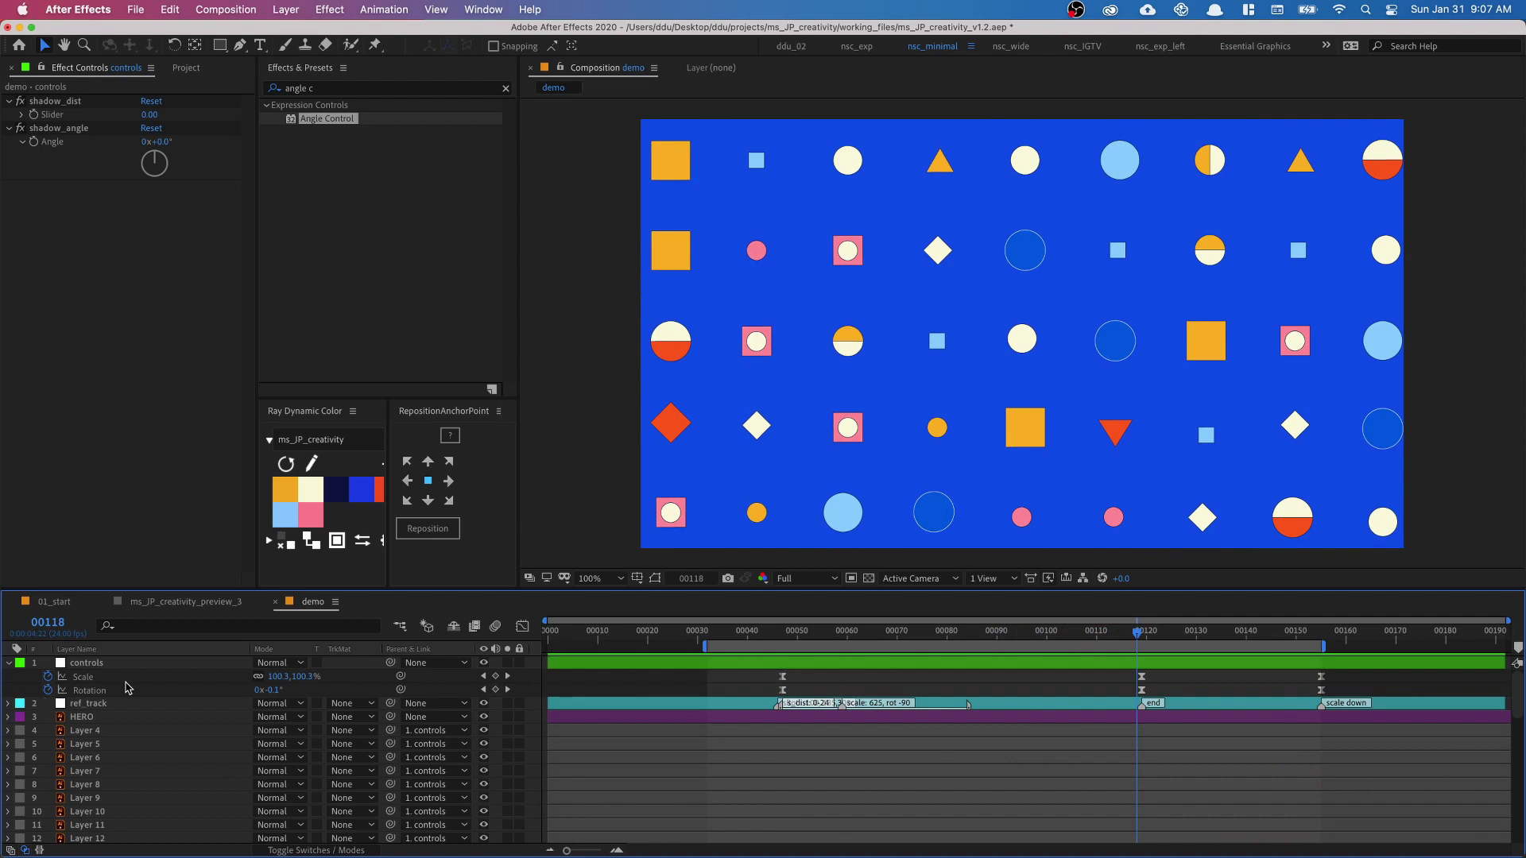
# Step: In the Scale speed graph, stretch the 00118 keyframe's outgoing influence handle outward
pyautogui.click(126, 679)
pyautogui.click(522, 627)
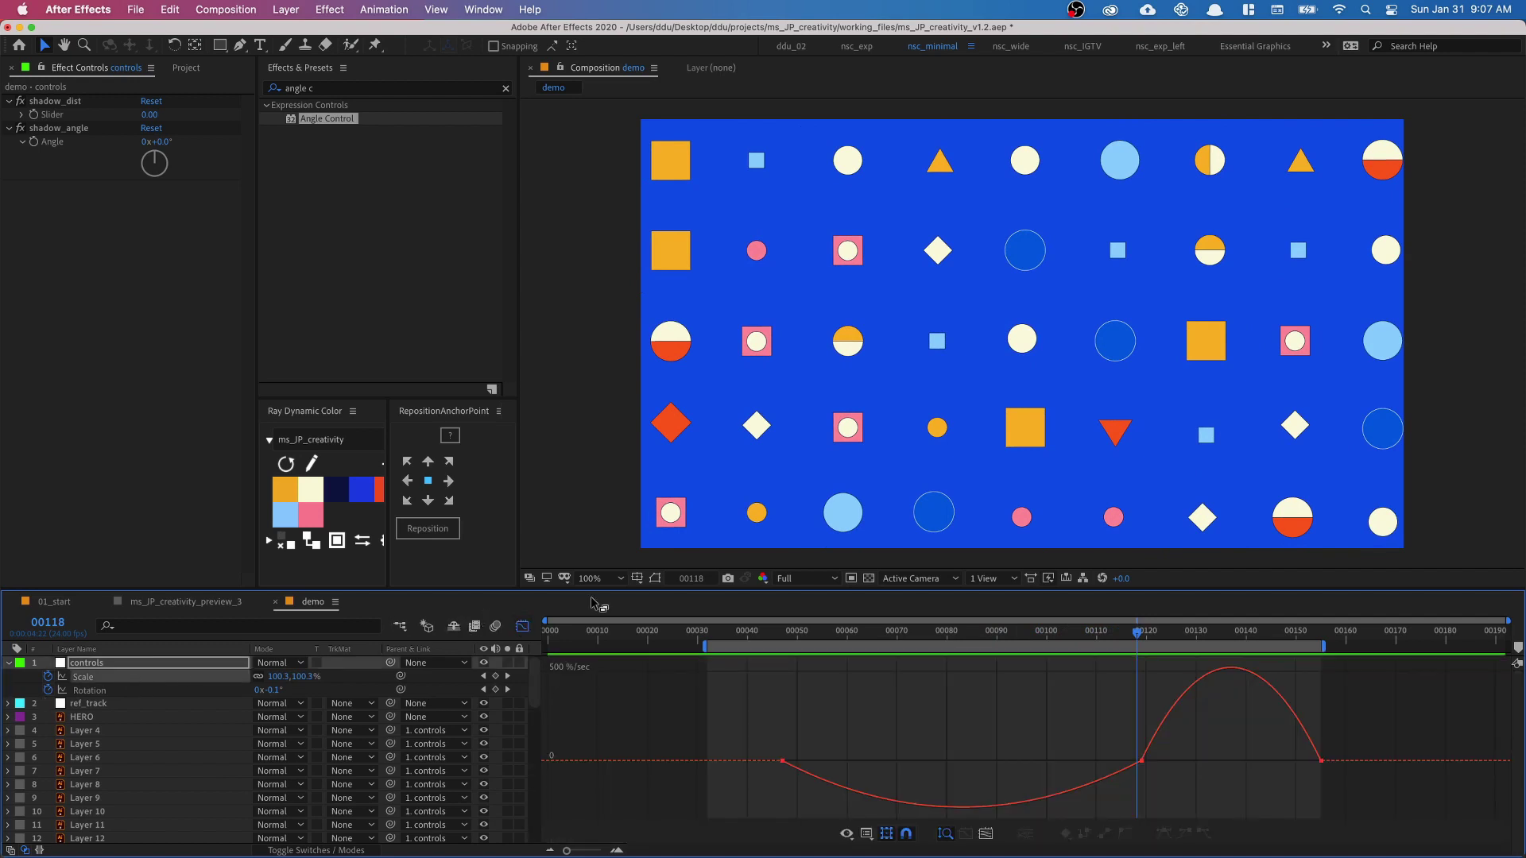
pyautogui.moveTo(688, 592); pyautogui.dragTo(701, 464)
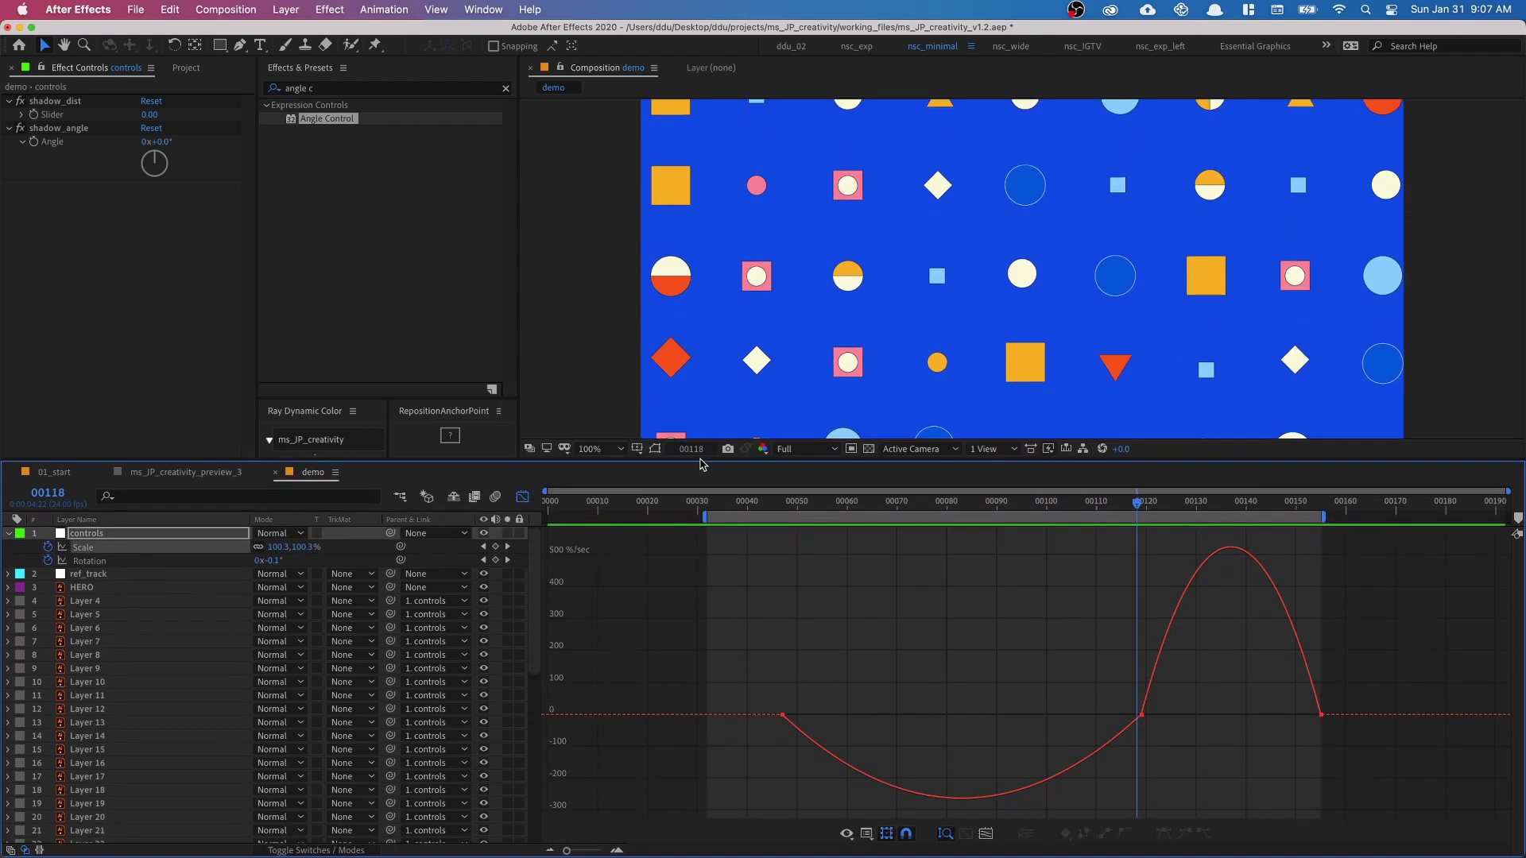
pyautogui.moveTo(1168, 712); pyautogui.dragTo(1026, 714)
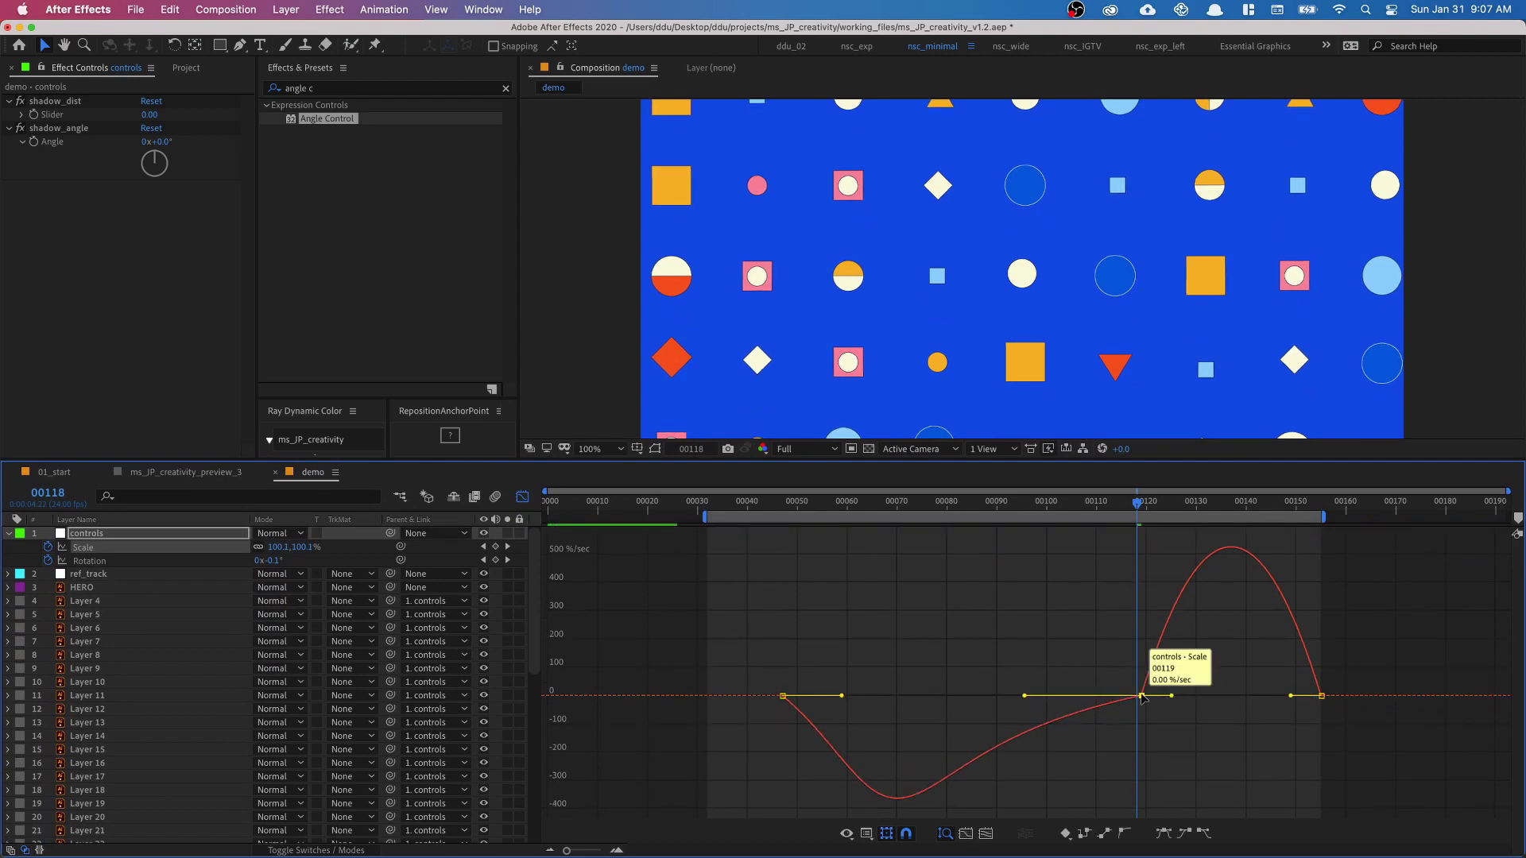
pyautogui.moveTo(1172, 696); pyautogui.dragTo(1183, 699)
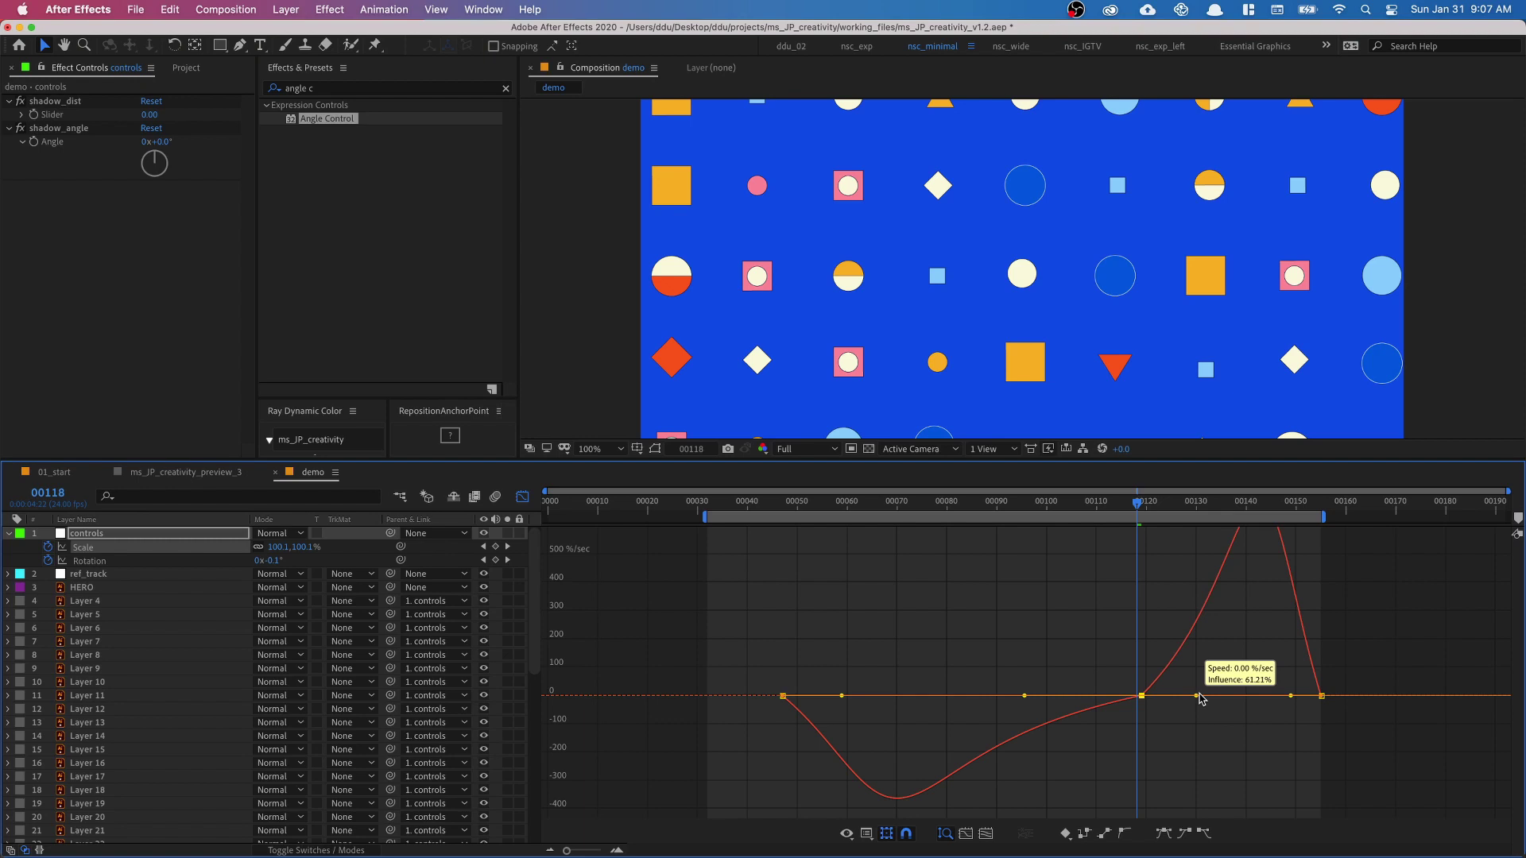
pyautogui.moveTo(1206, 699); pyautogui.dragTo(1208, 697)
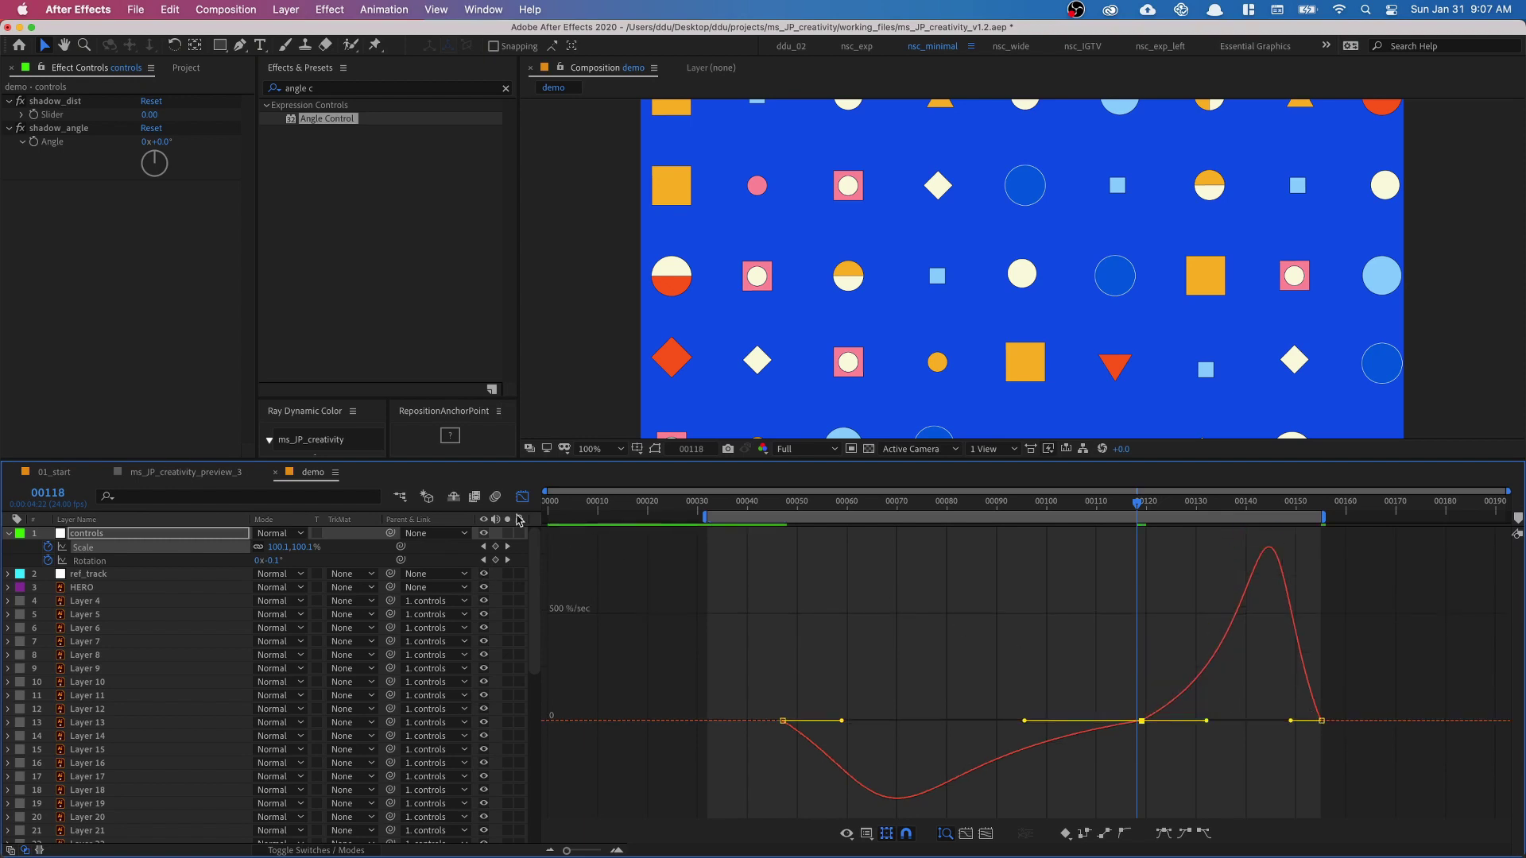
# Step: Preview the scale animation, sharpen the speed peak further, and return to the layer bars view
pyautogui.press('space')
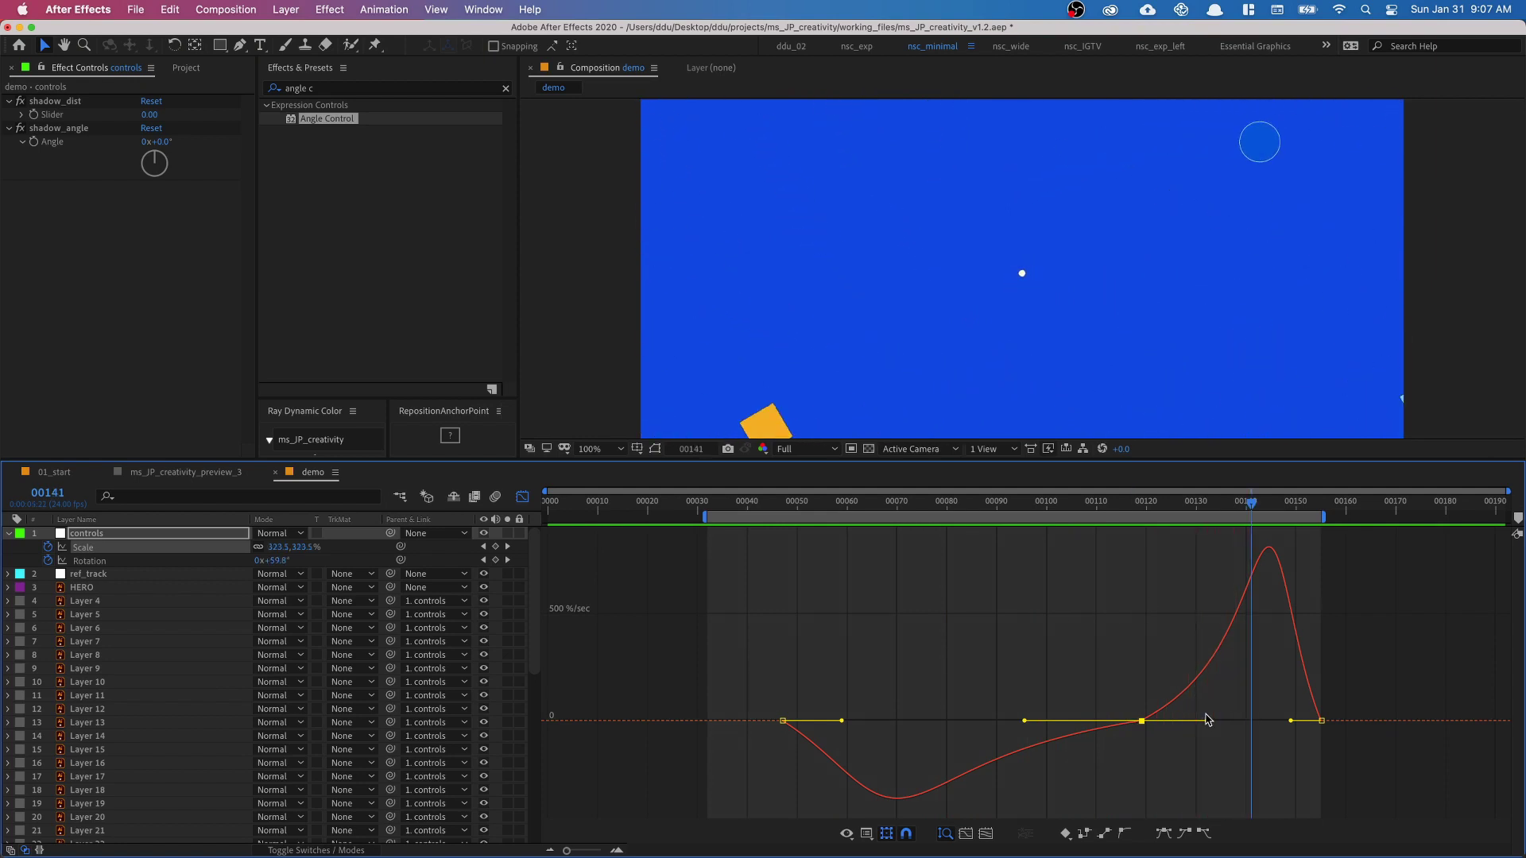
pyautogui.moveTo(1205, 723); pyautogui.dragTo(1220, 721)
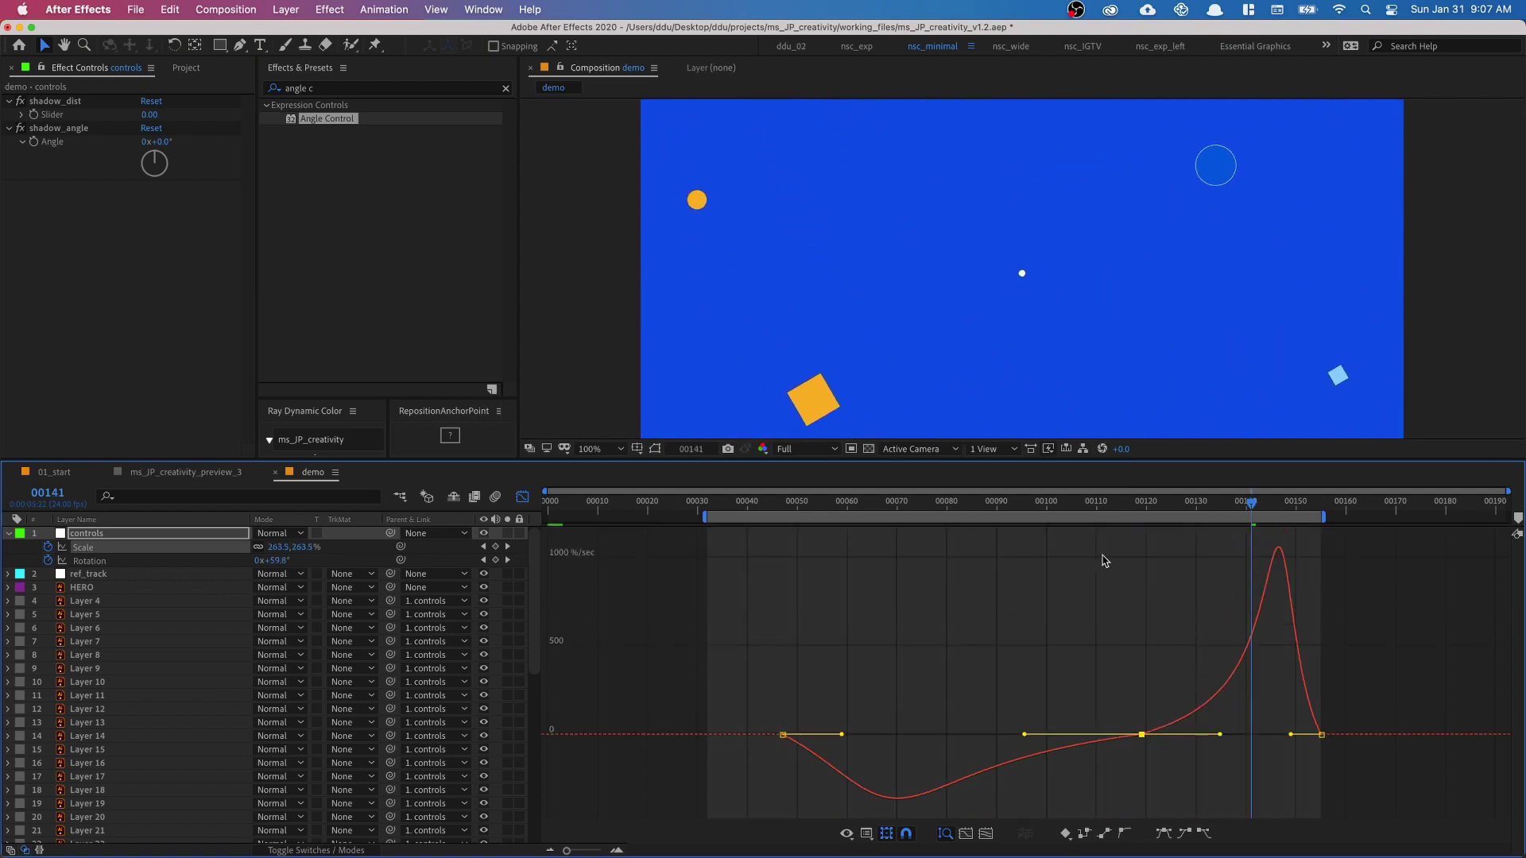
pyautogui.click(1079, 508)
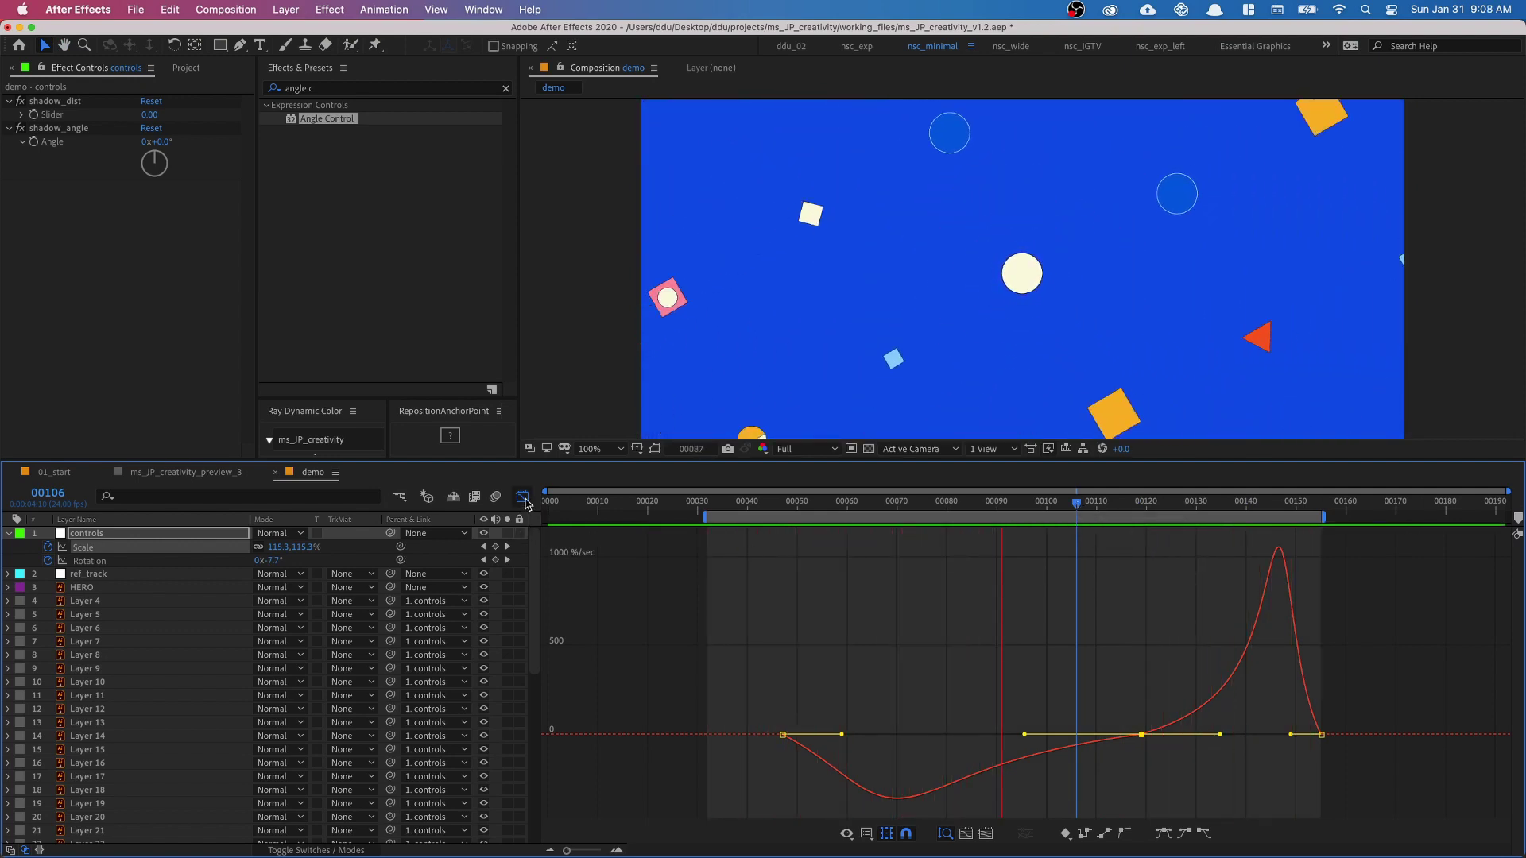
pyautogui.click(522, 497)
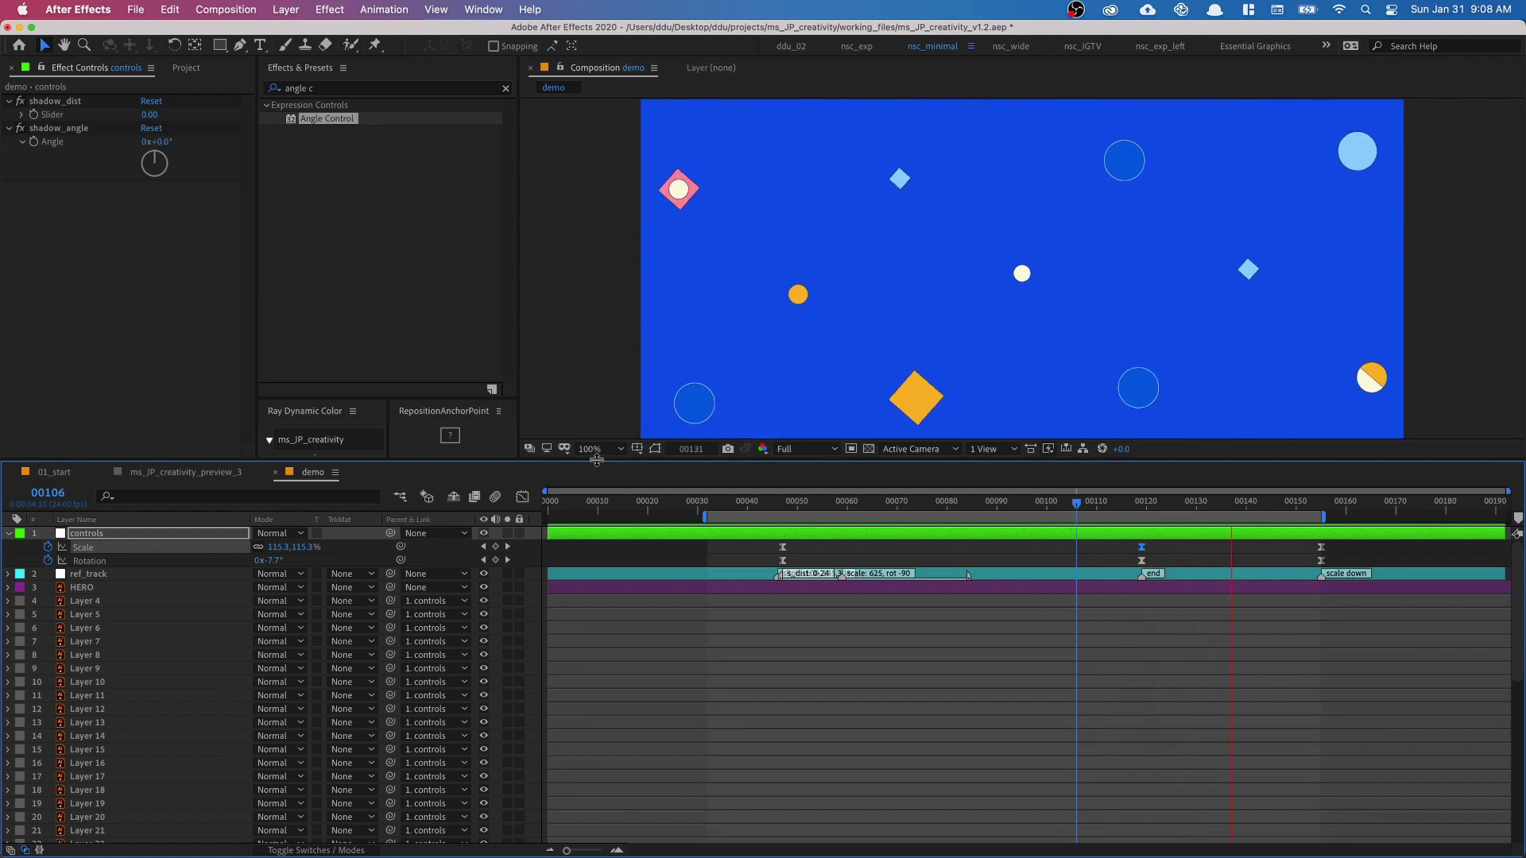
pyautogui.moveTo(597, 469); pyautogui.dragTo(626, 585)
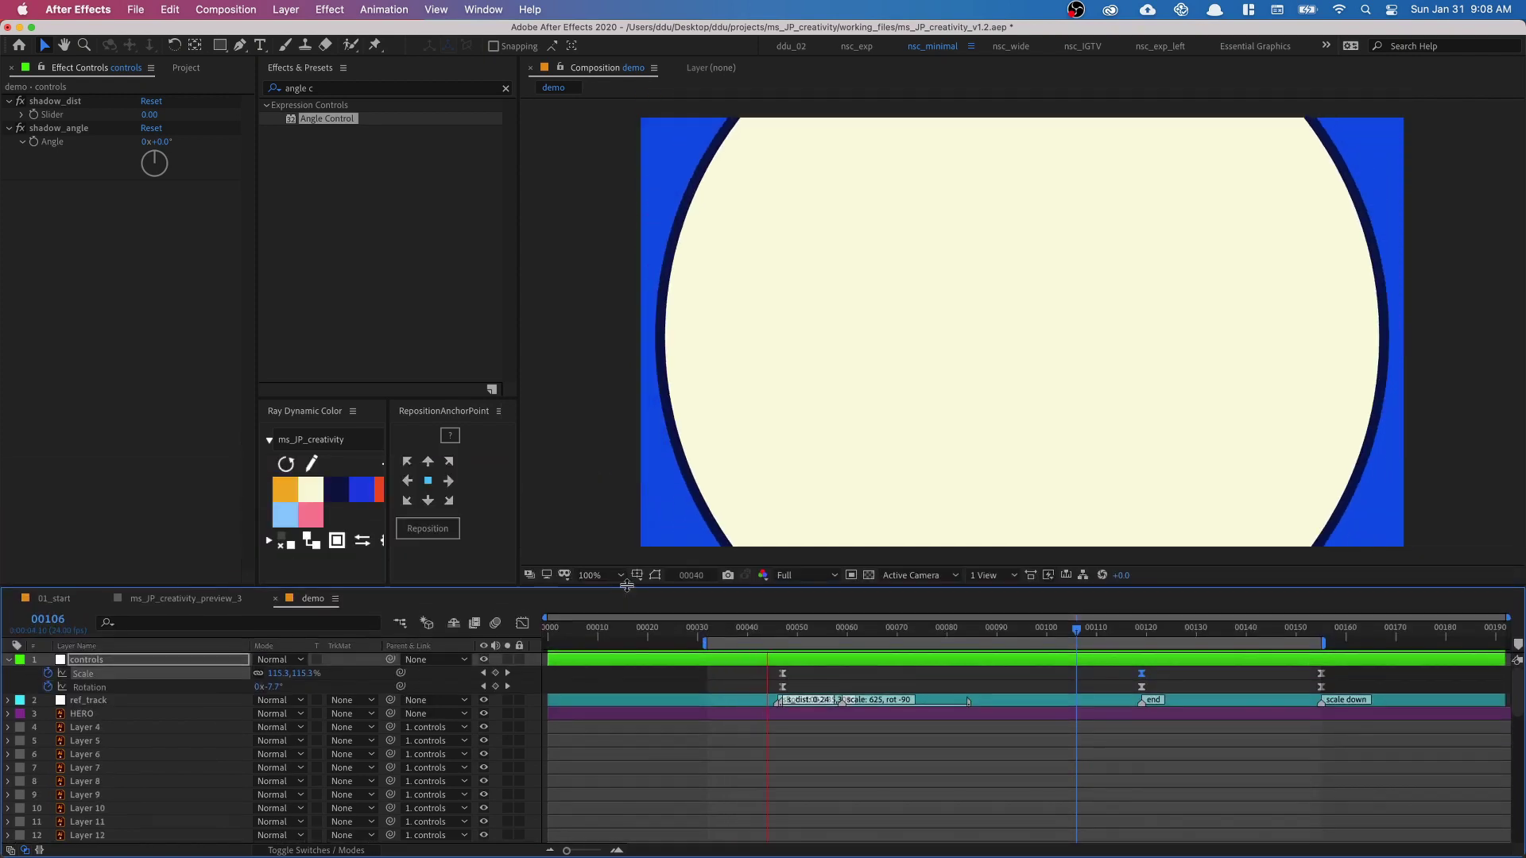
# Step: Apply the Drop Shadow effect to the HERO layer by searching 'drop'
pyautogui.click(9, 660)
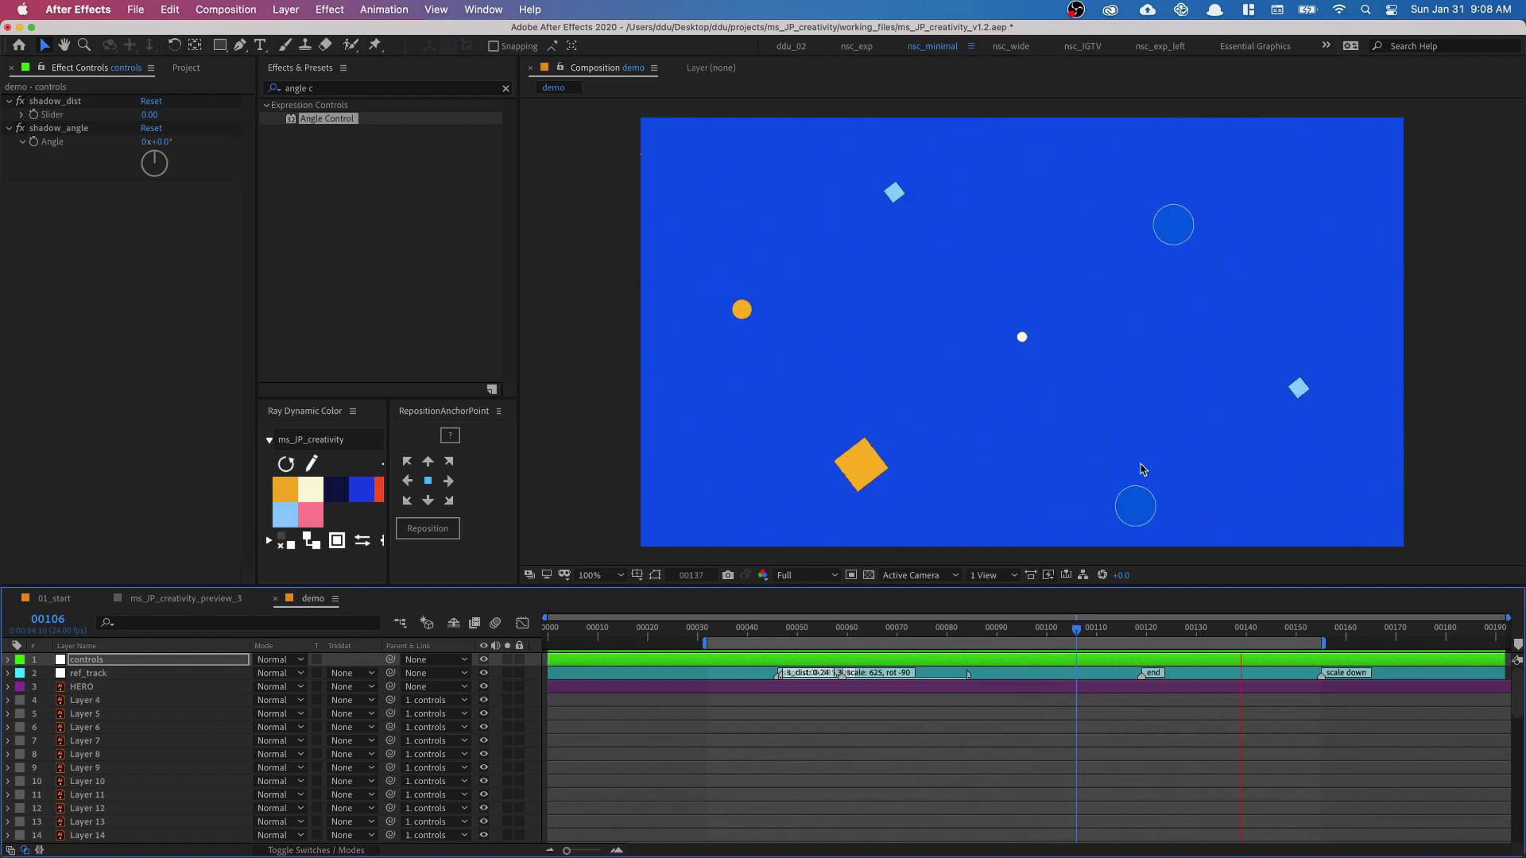
pyautogui.click(125, 686)
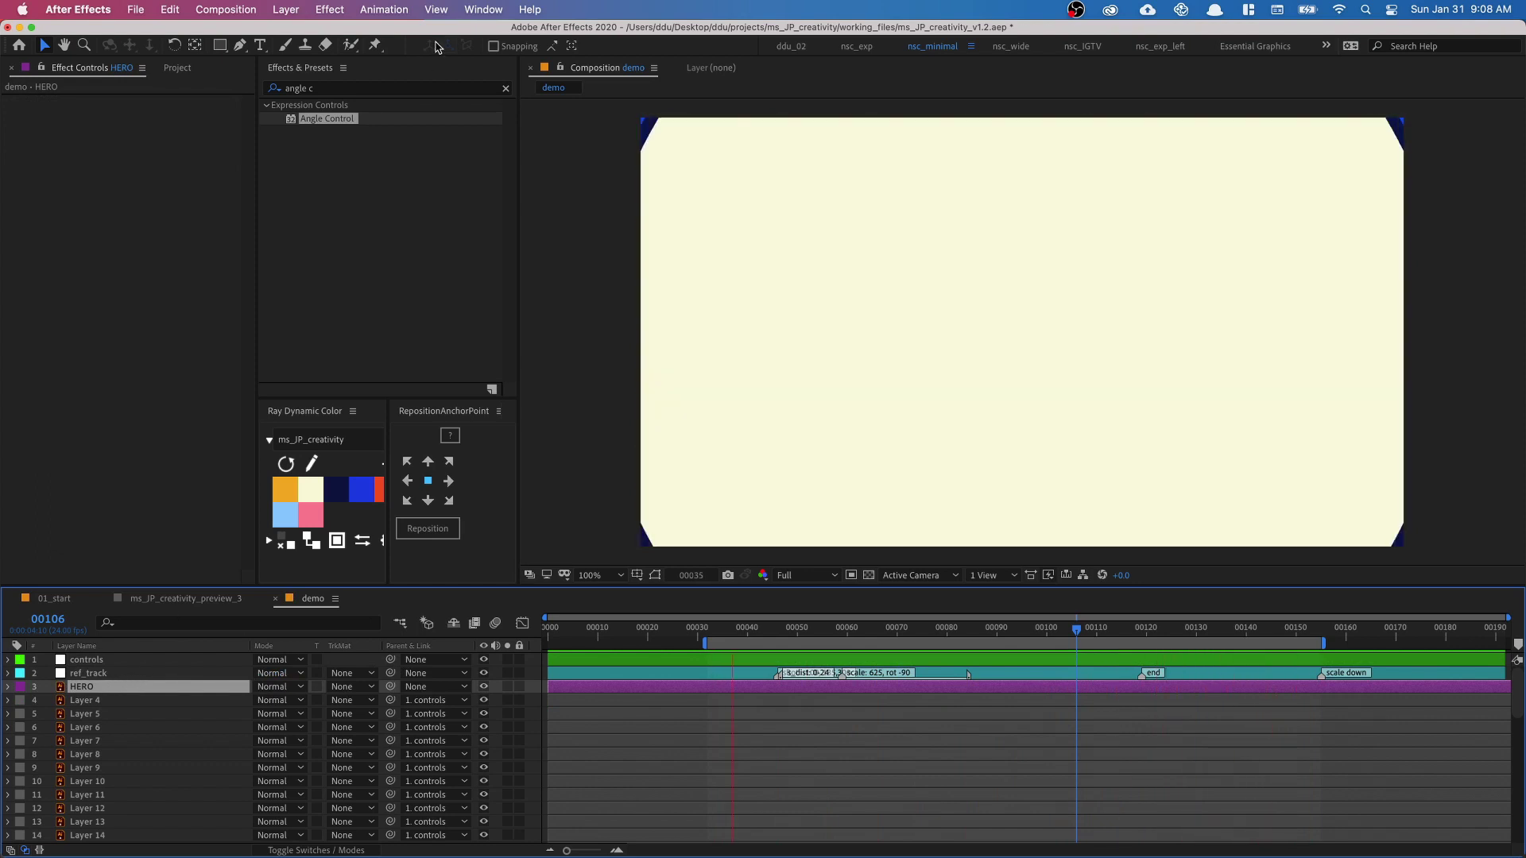
pyautogui.click(391, 94)
pyautogui.write('drop')
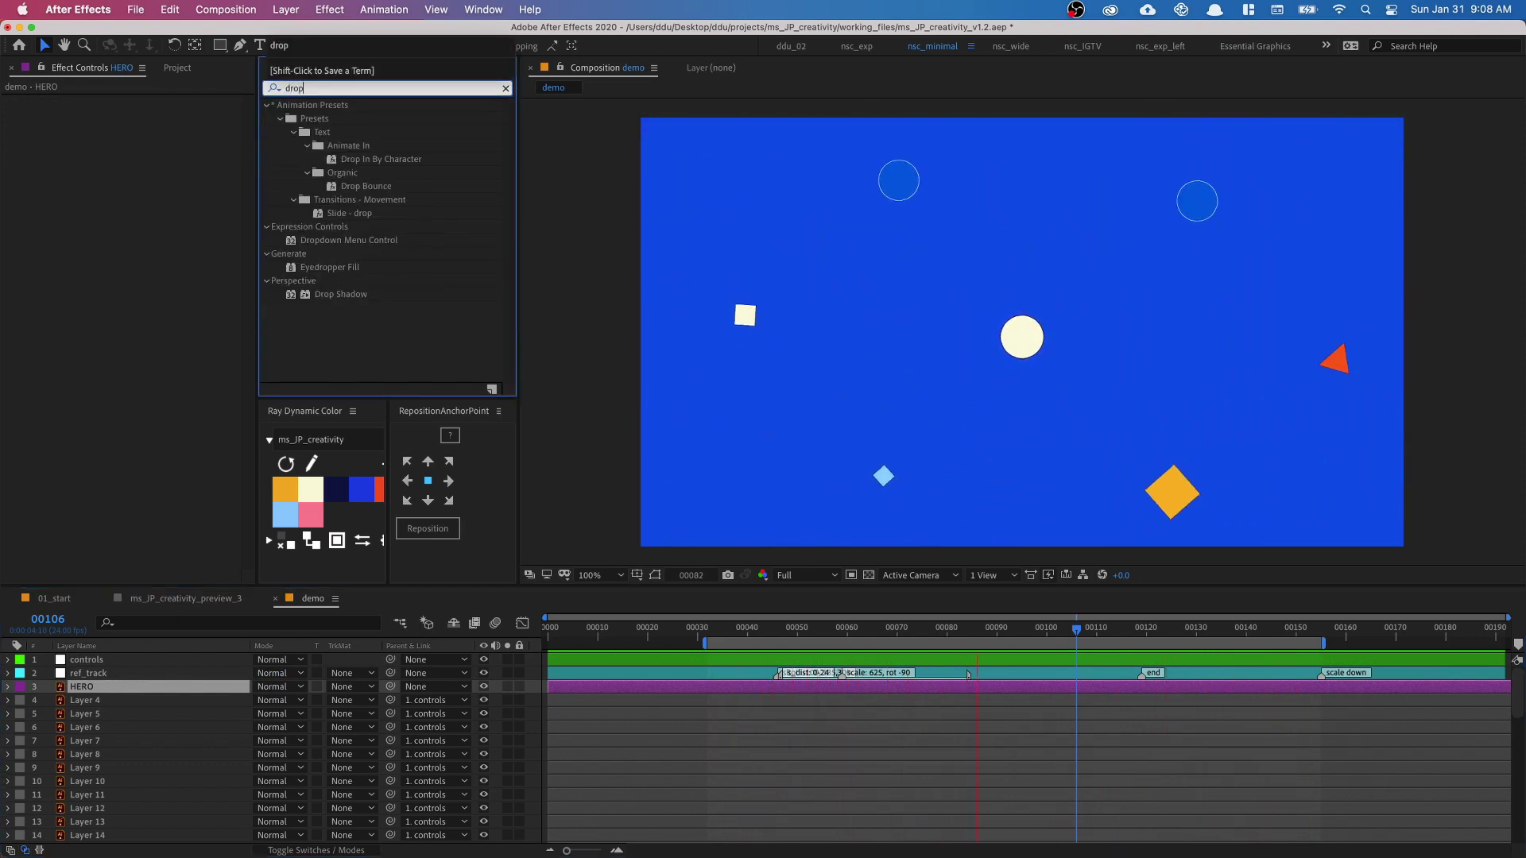
pyautogui.doubleClick(340, 294)
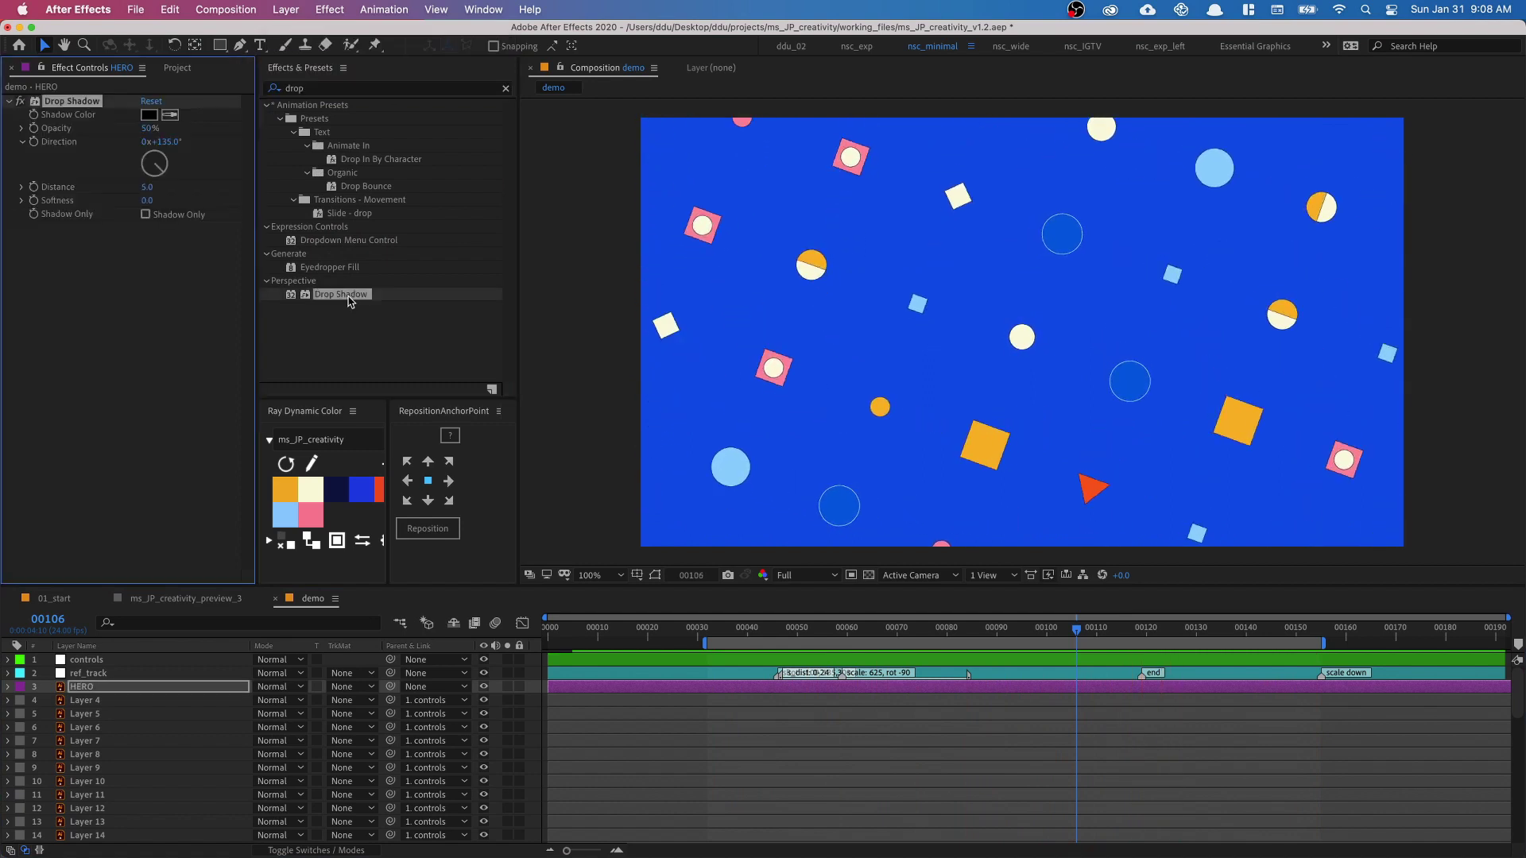
# Step: Make the shadow colour dark navy and begin an expression on its Direction
pyautogui.click(56, 249)
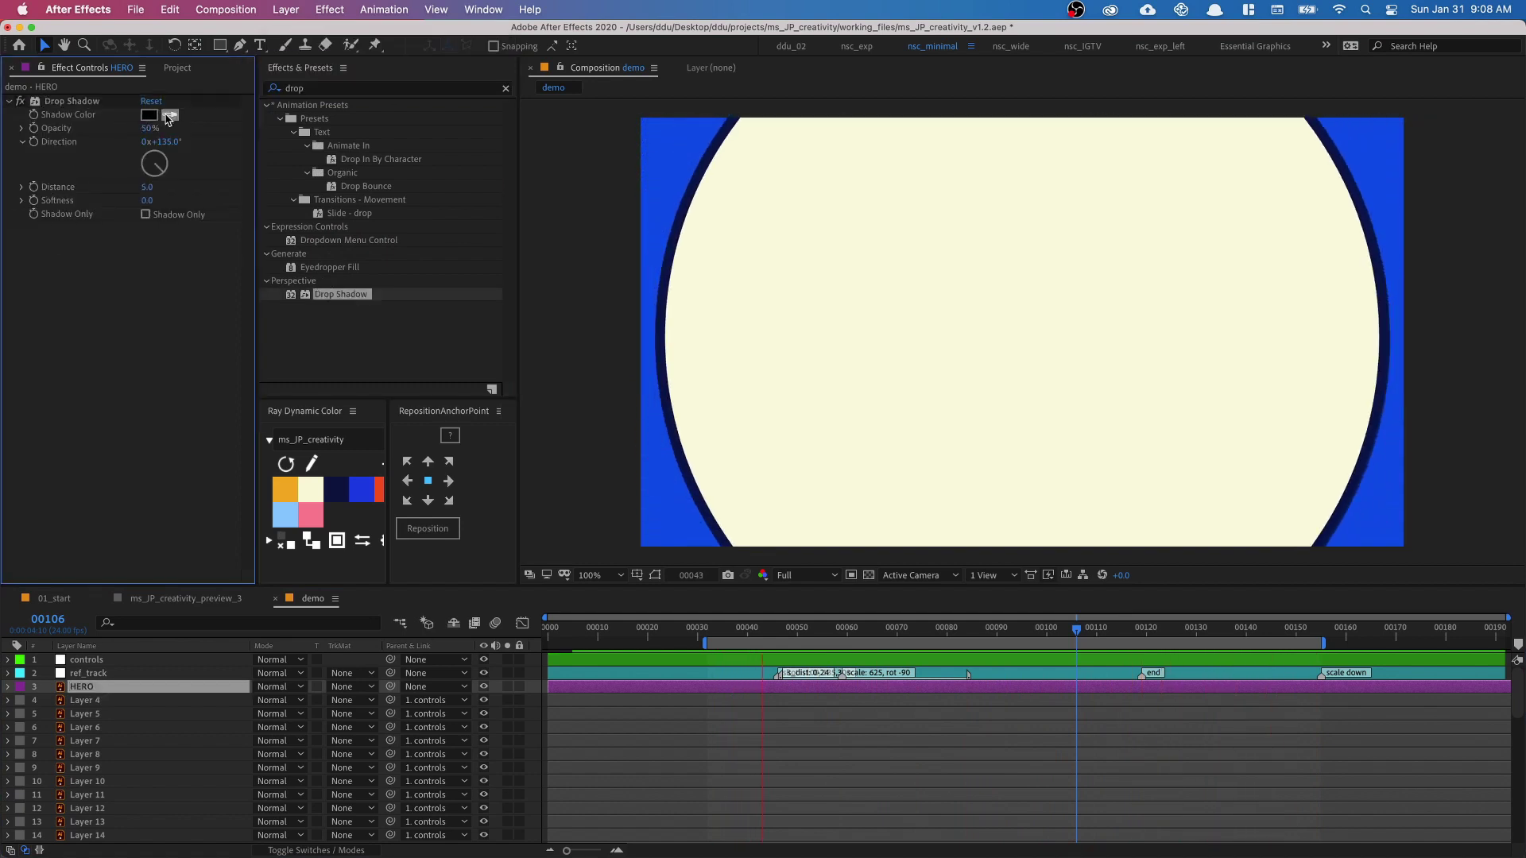
pyautogui.click(337, 484)
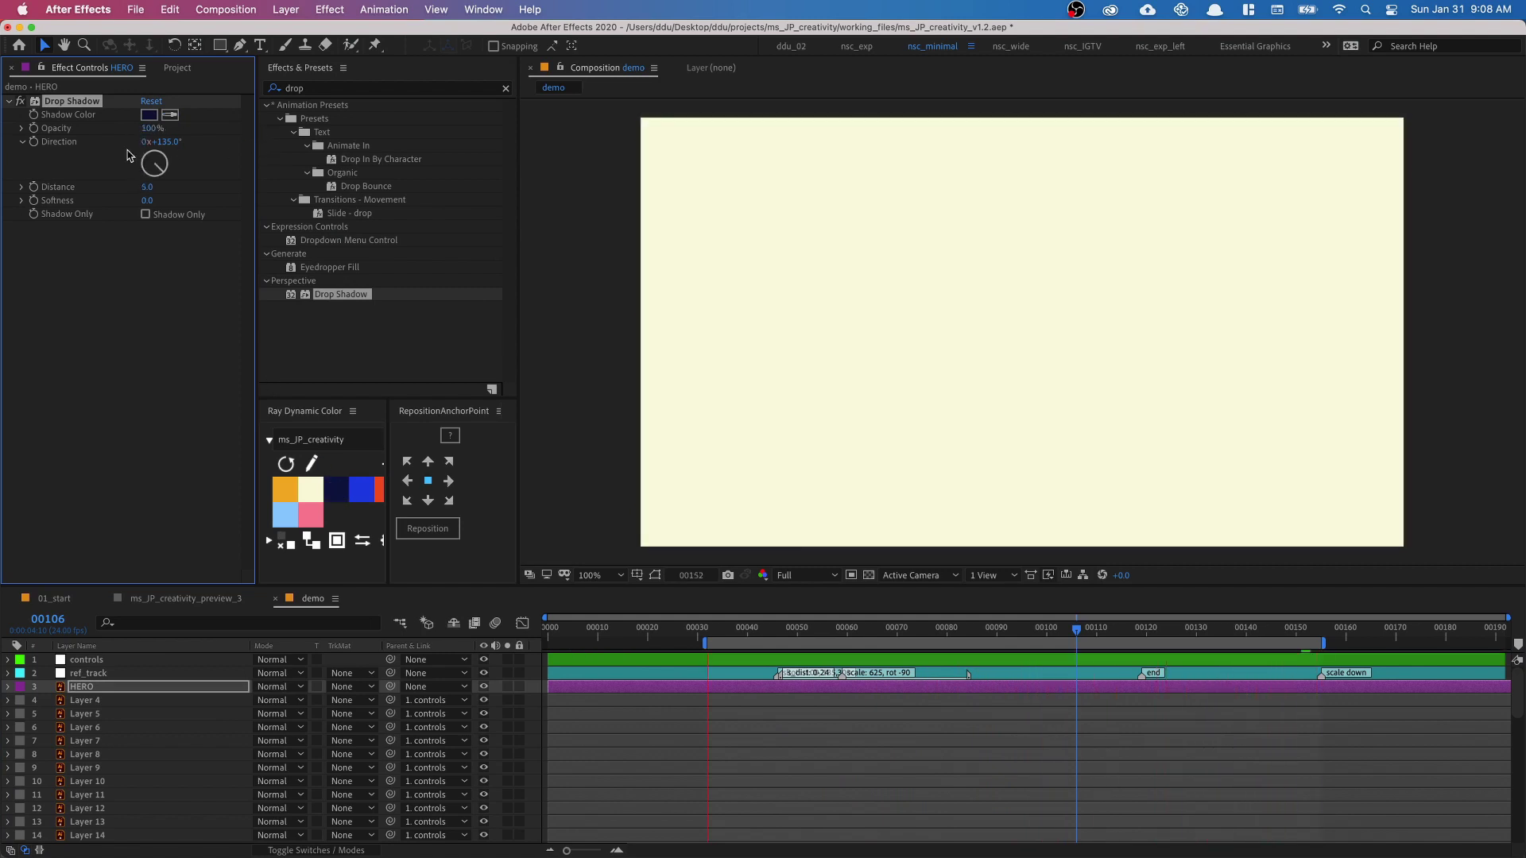
pyautogui.keyDown('alt'); pyautogui.click(33, 142); pyautogui.keyUp('alt')
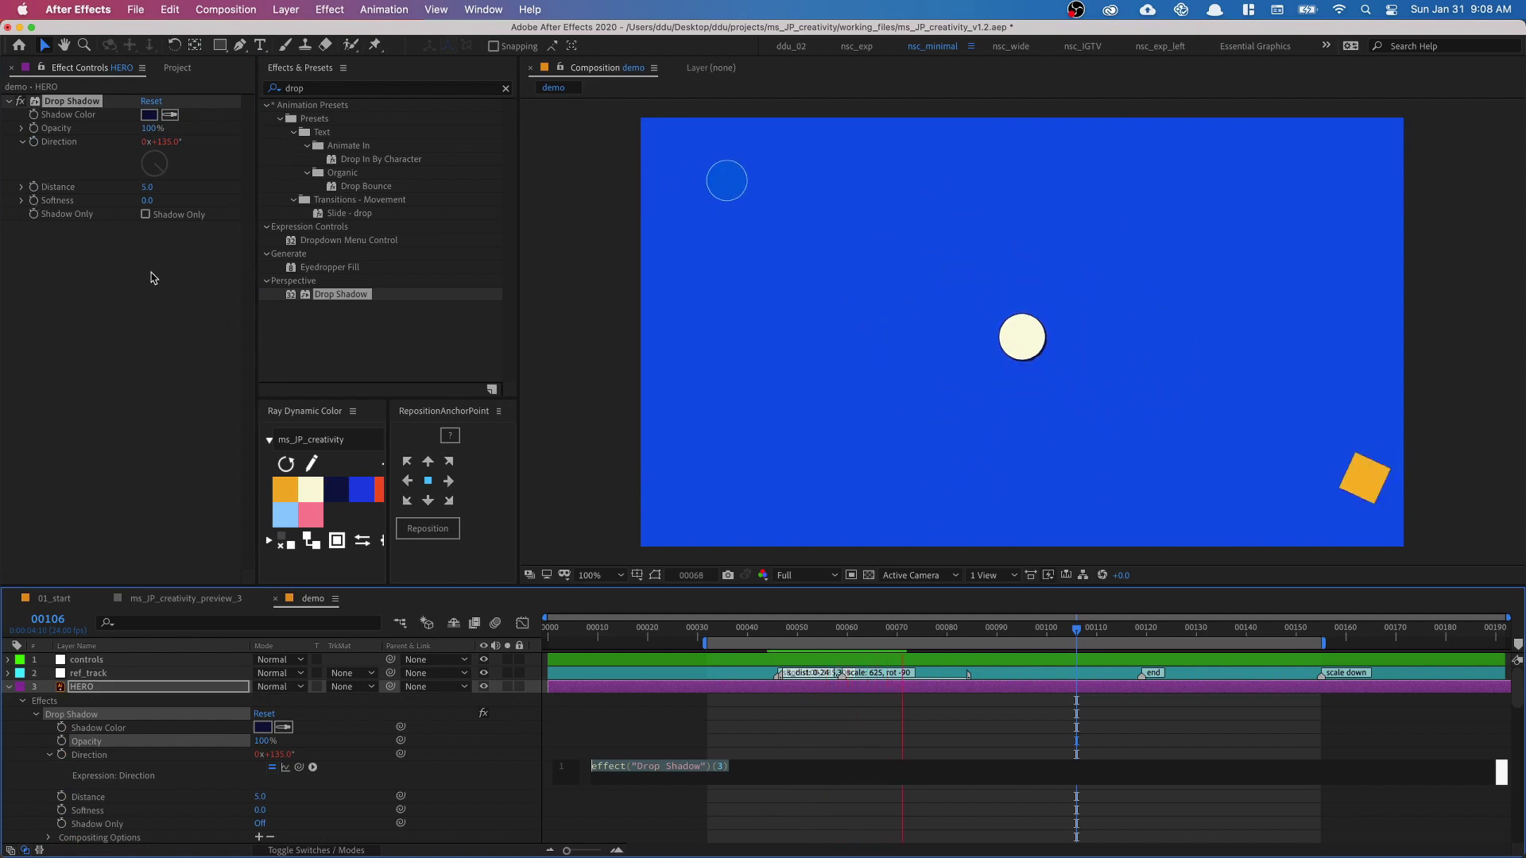
# Step: Pick-whip HERO's shadow Direction to shadow_angle and Distance to the shadow_dist slider
pyautogui.keyDown('alt'); pyautogui.click(33, 187); pyautogui.keyUp('alt')
pyautogui.click(127, 661)
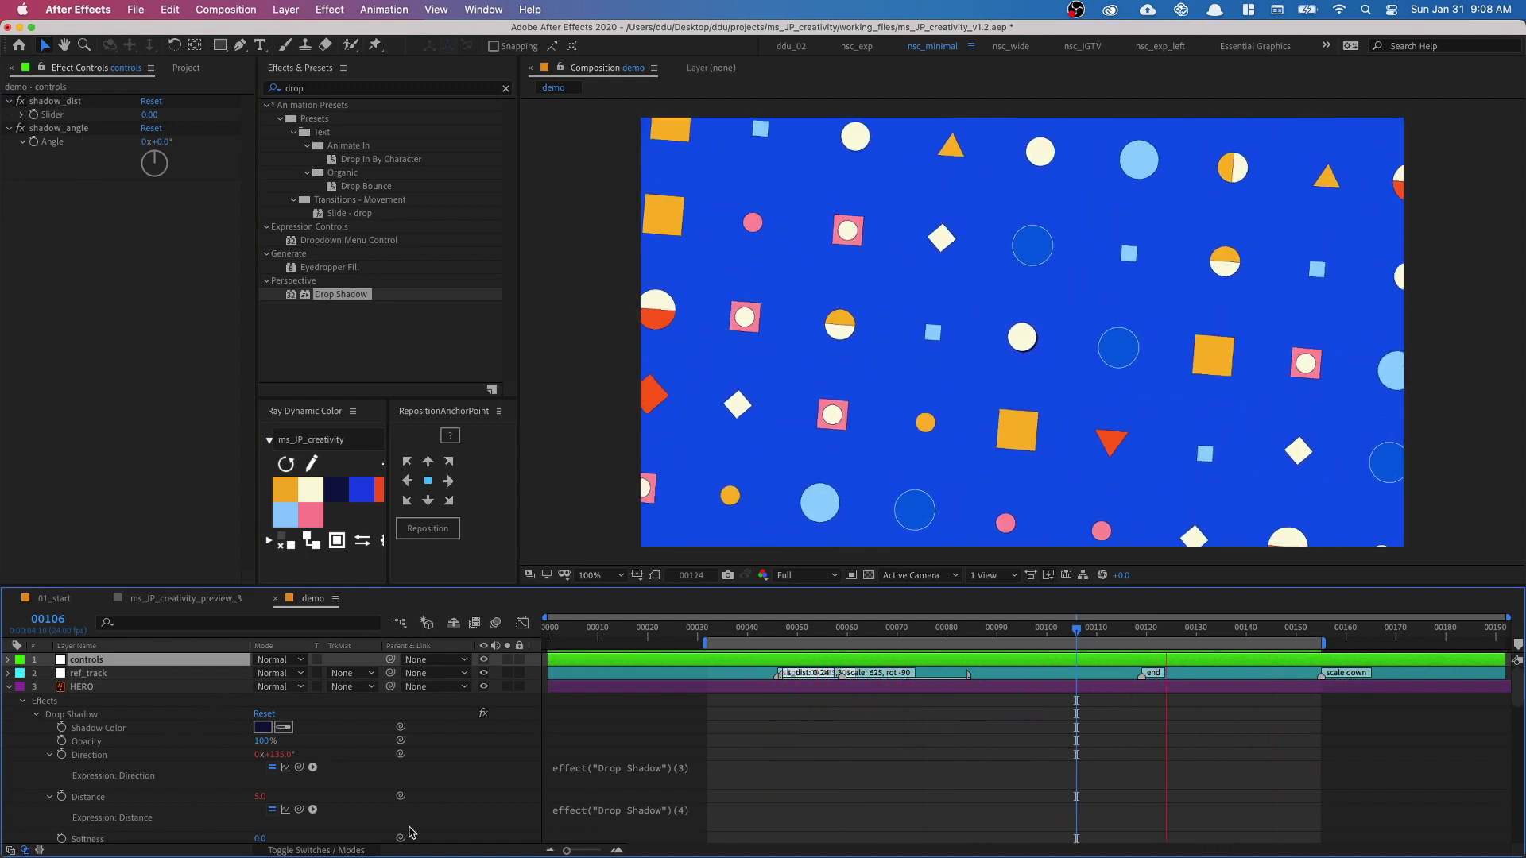
pyautogui.moveTo(299, 767); pyautogui.dragTo(95, 141)
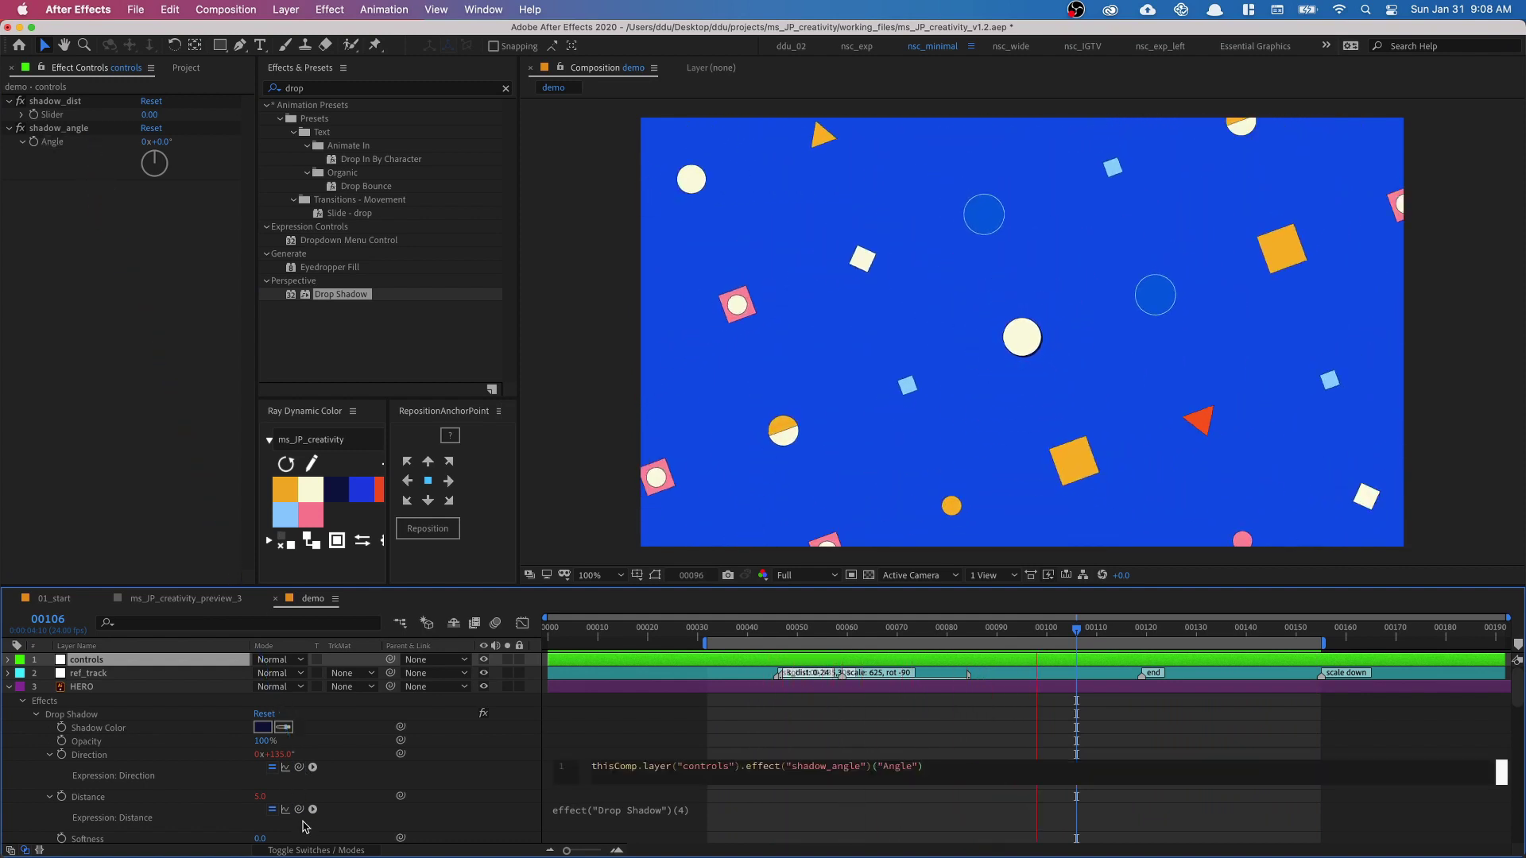
pyautogui.moveTo(298, 809); pyautogui.dragTo(59, 117)
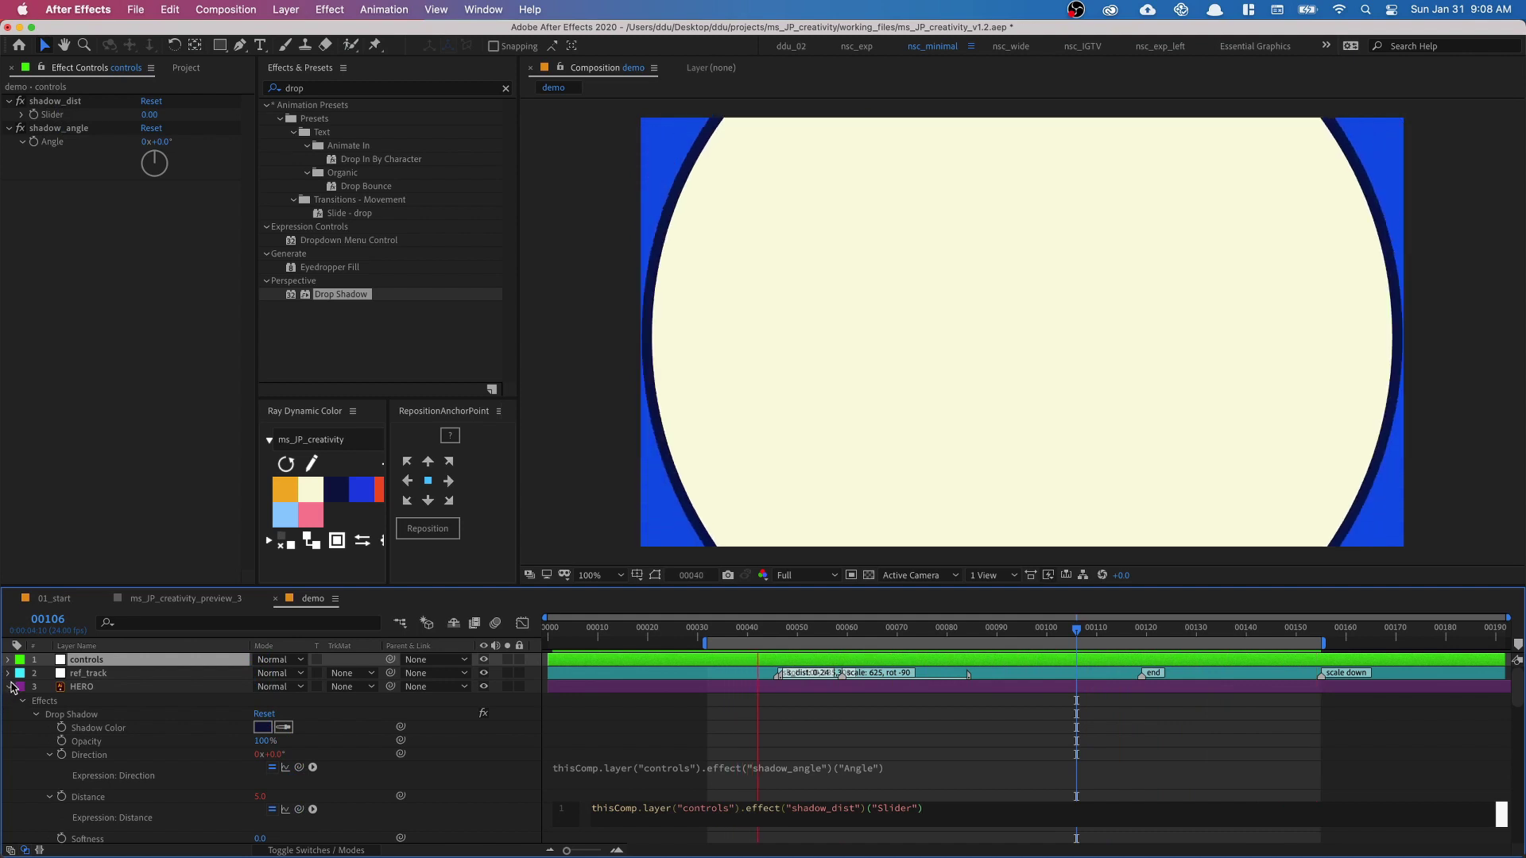
pyautogui.click(9, 687)
# Step: Select HERO's Drop Shadow, then select all layers and deselect HERO, ref_track and controls
pyautogui.click(133, 686)
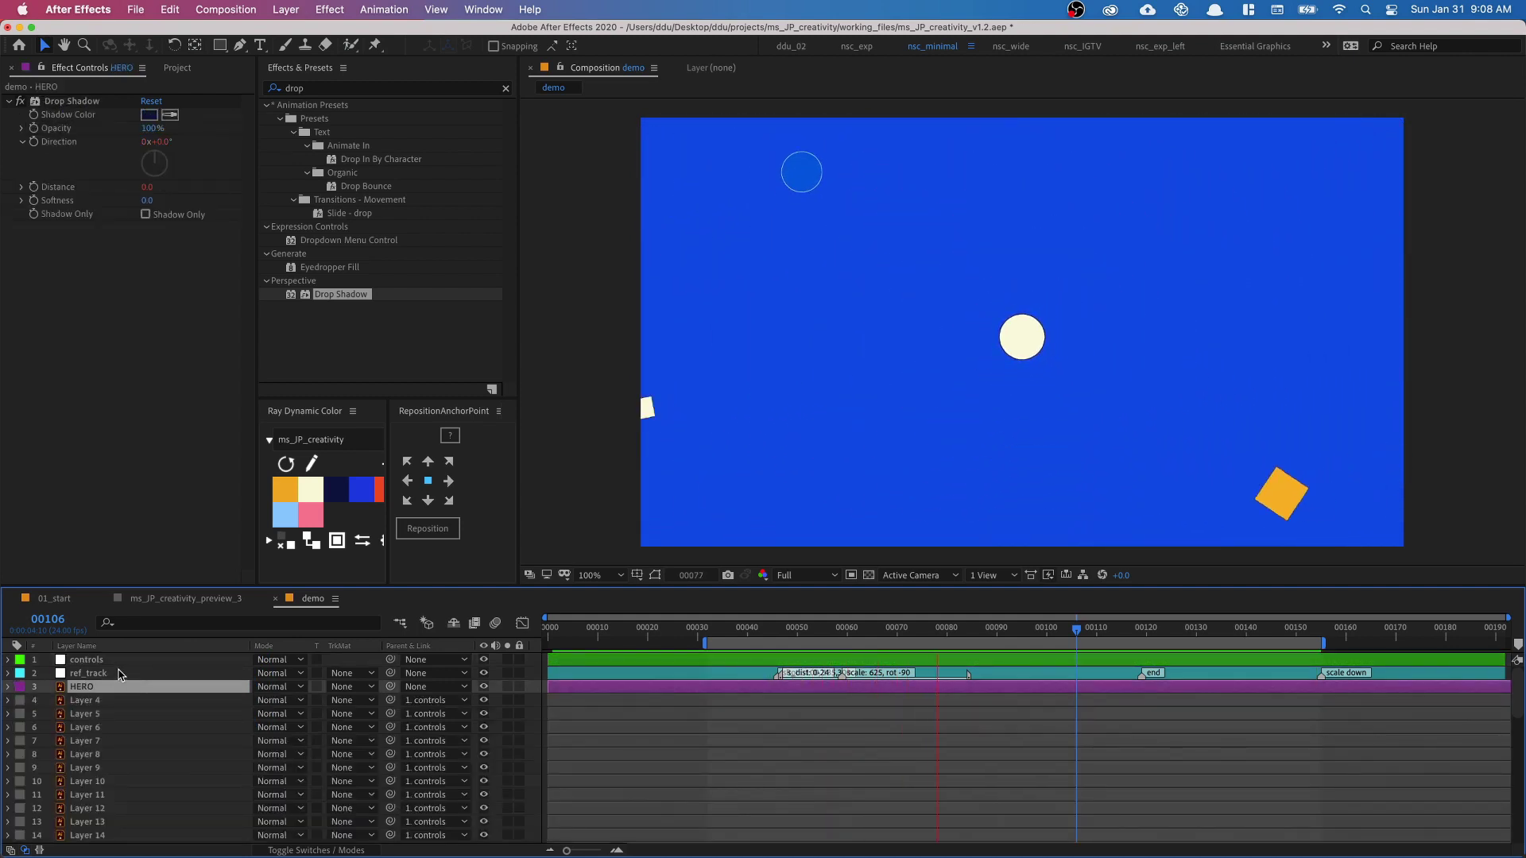
pyautogui.click(71, 101)
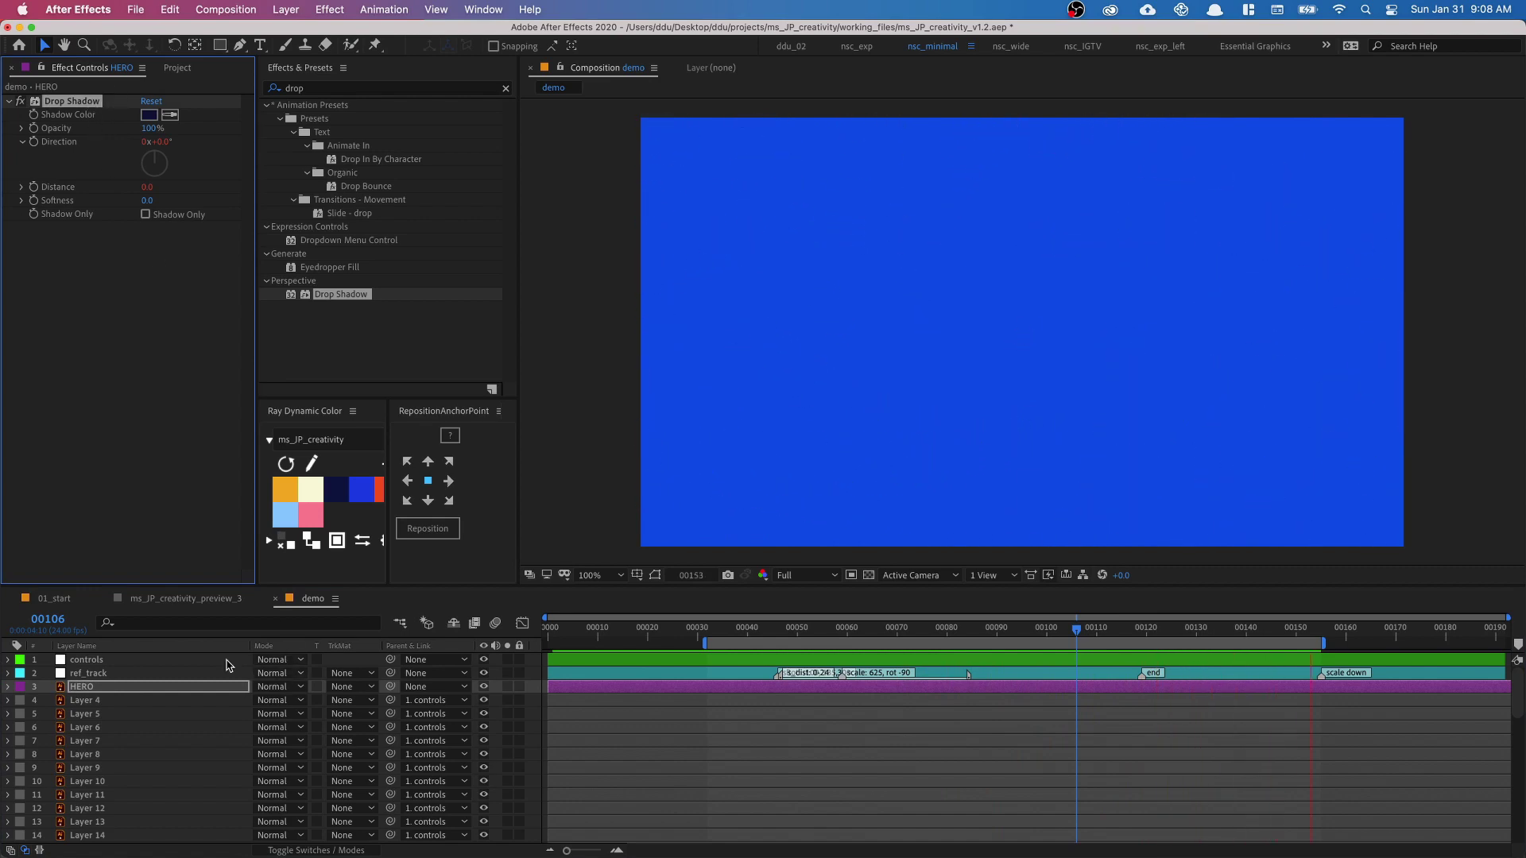
pyautogui.press('`')
pyautogui.press('super+a')
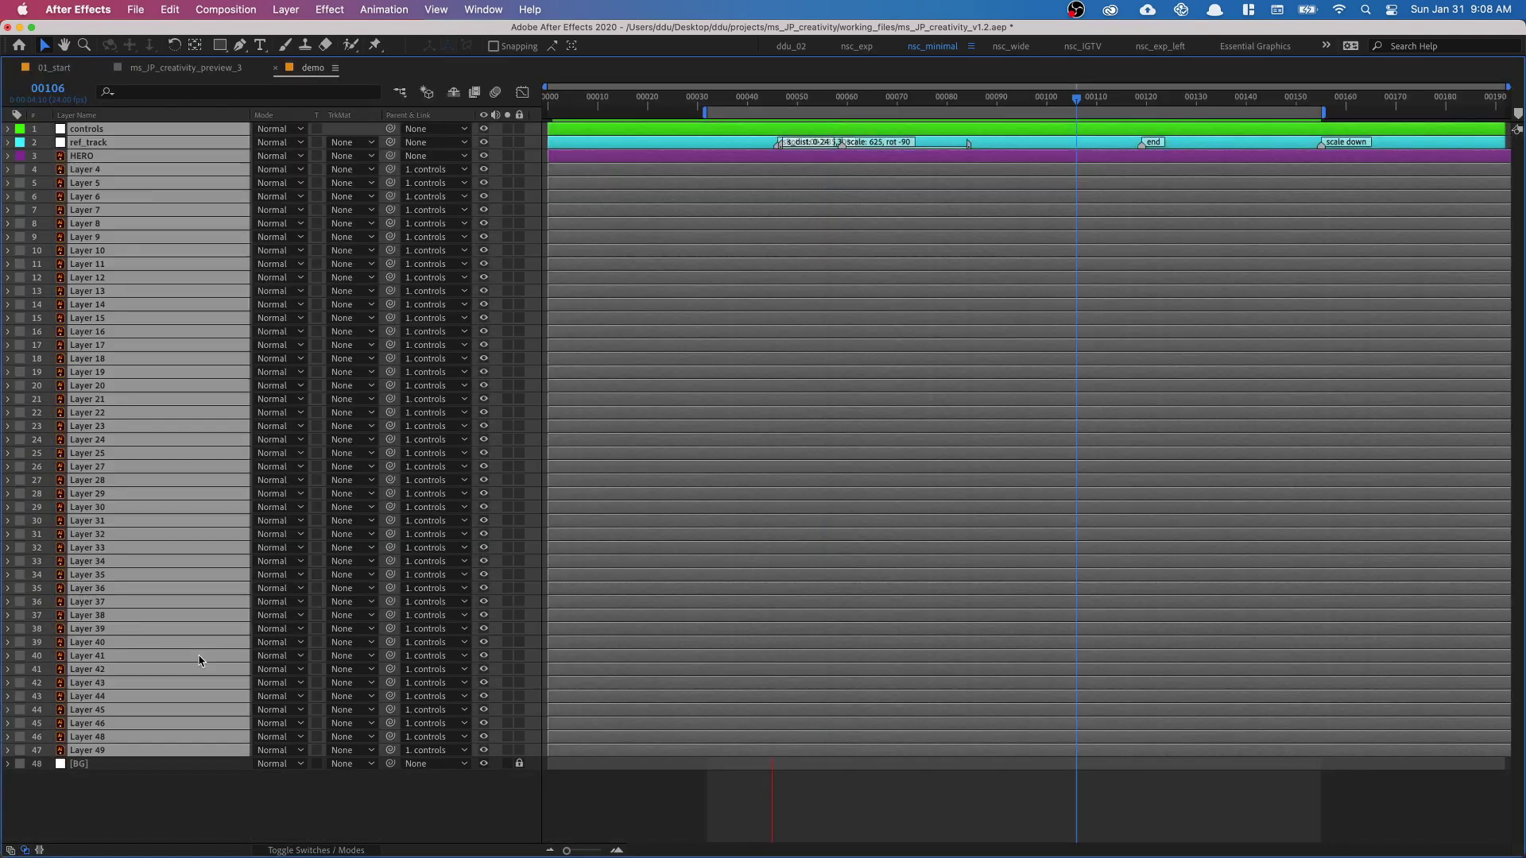
pyautogui.keyDown('super'); pyautogui.click(146, 156); pyautogui.keyUp('super')
pyautogui.keyDown('super'); pyautogui.click(146, 143); pyautogui.keyUp('super')
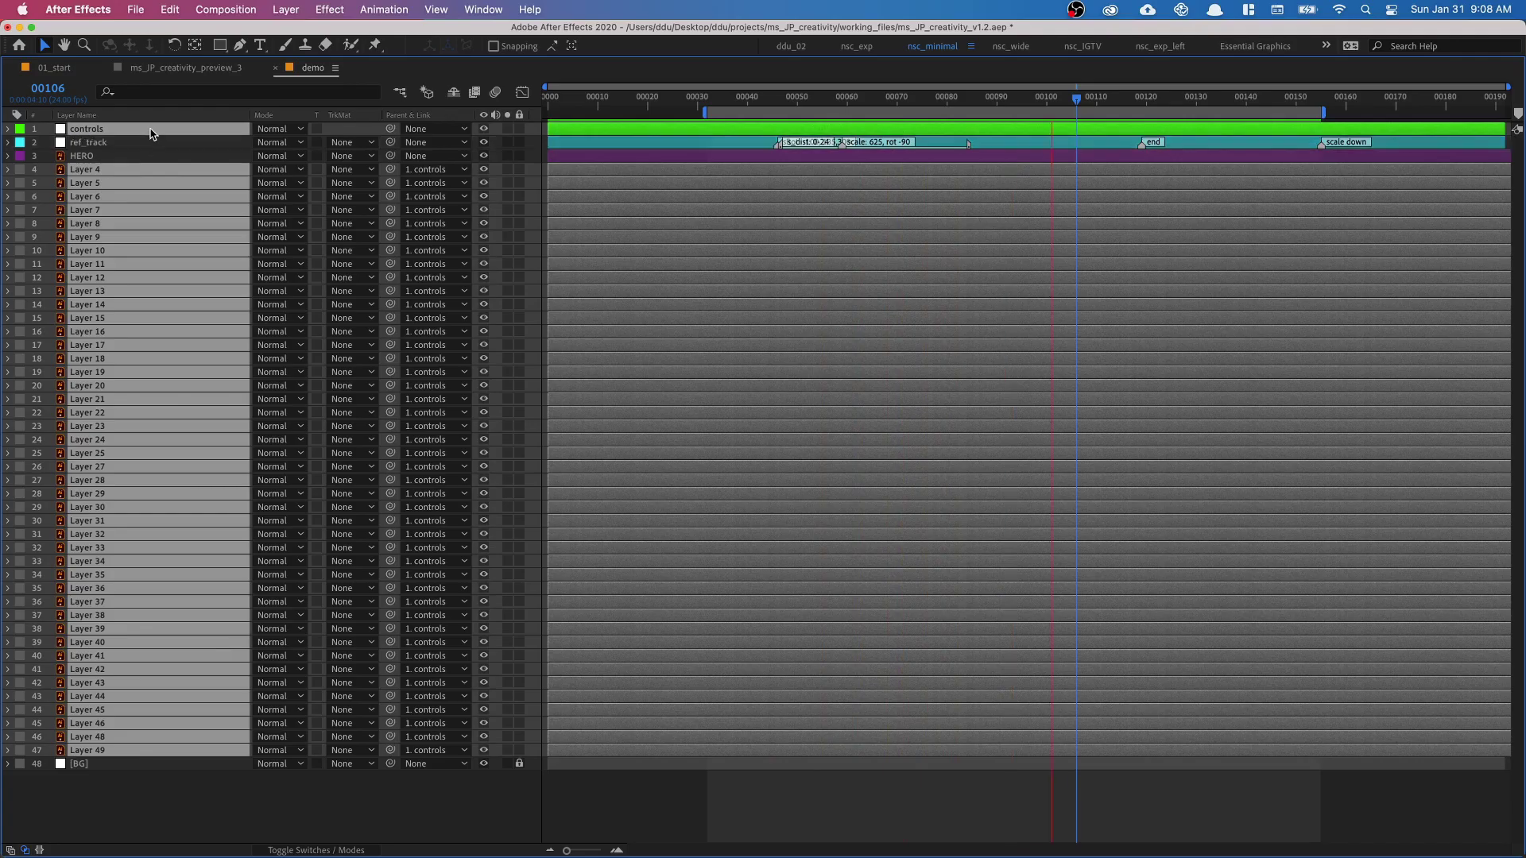
pyautogui.keyDown('super'); pyautogui.click(151, 130); pyautogui.keyUp('super')
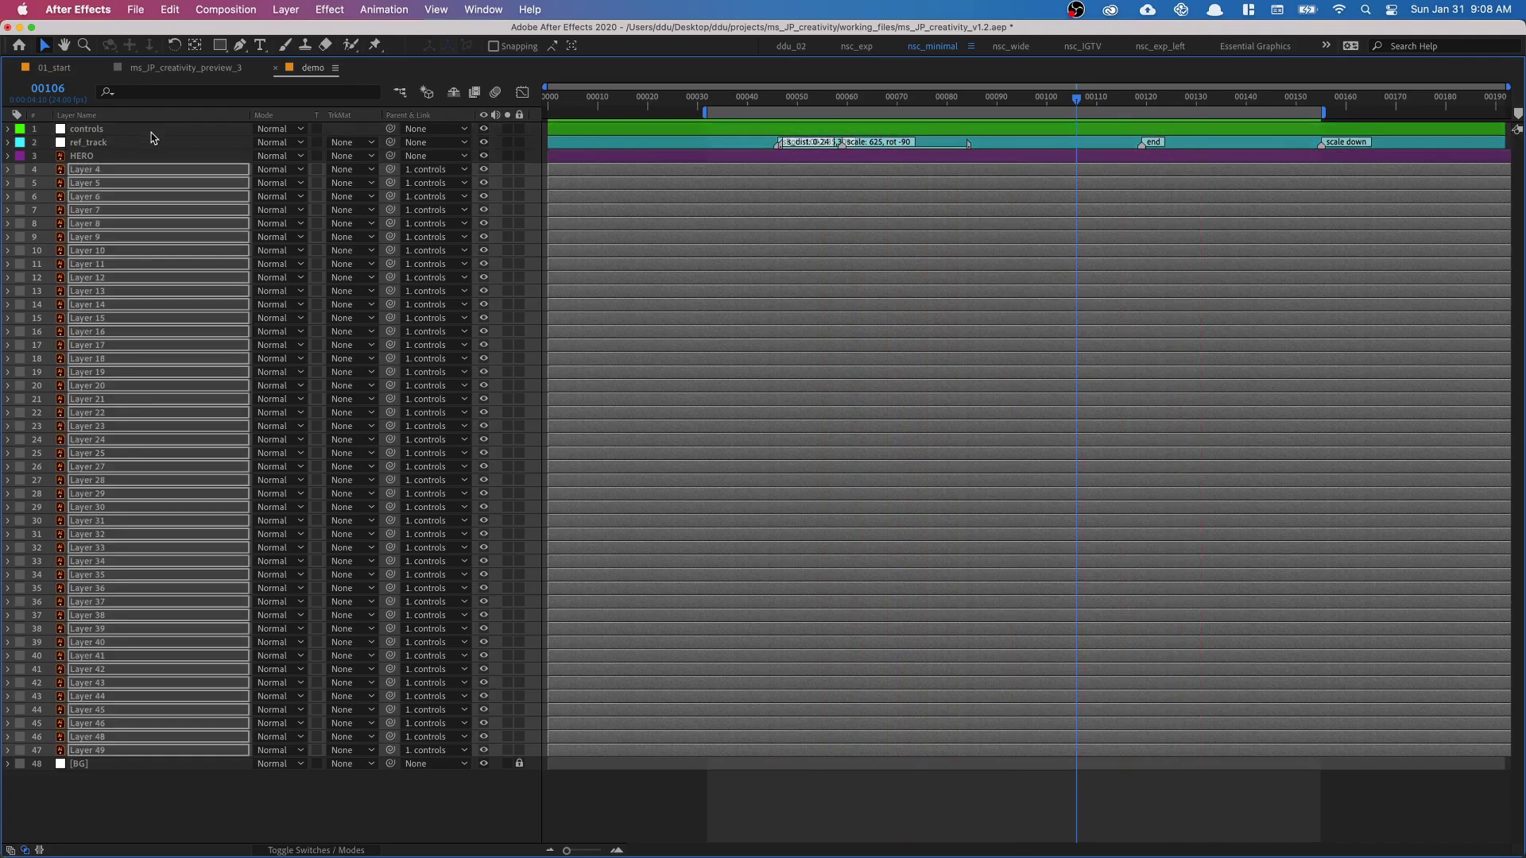
# Step: Restore the full workspace, select the controls layer and scrub back to frame 47
pyautogui.press('`')
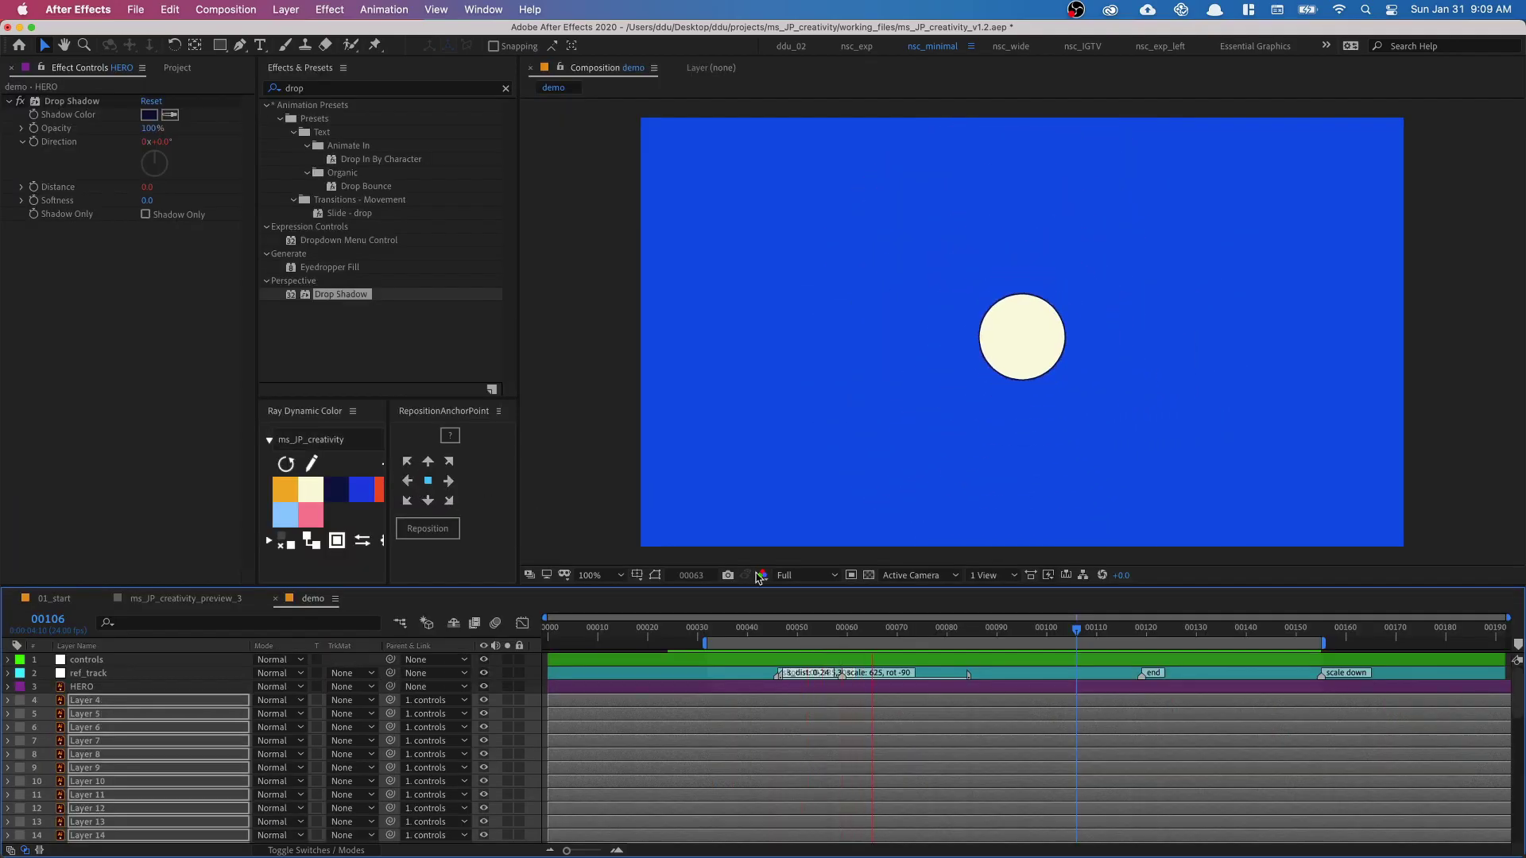
pyautogui.click(69, 660)
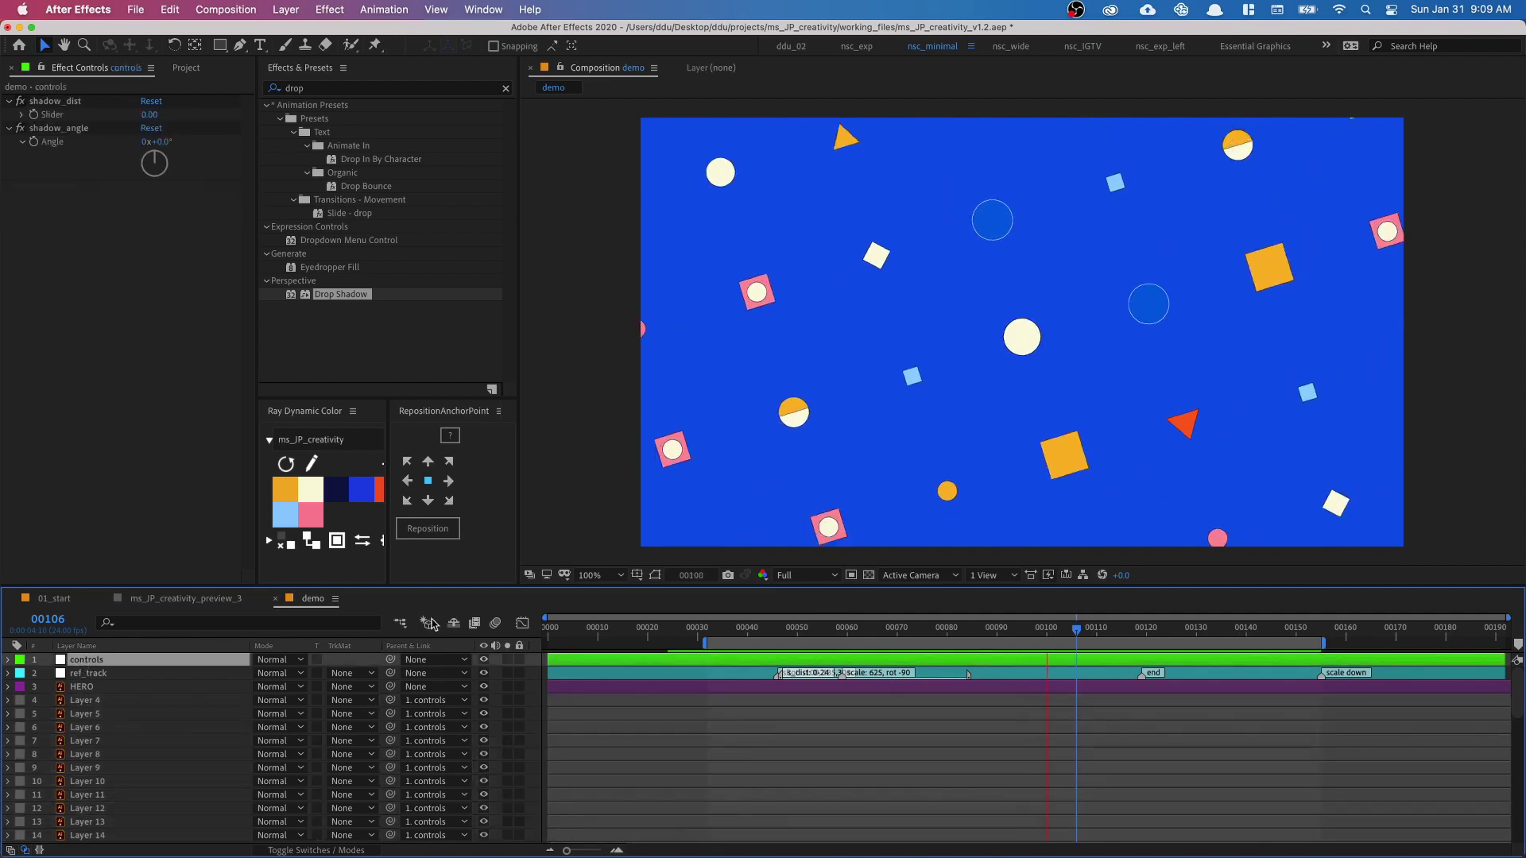
pyautogui.moveTo(975, 631); pyautogui.dragTo(791, 633)
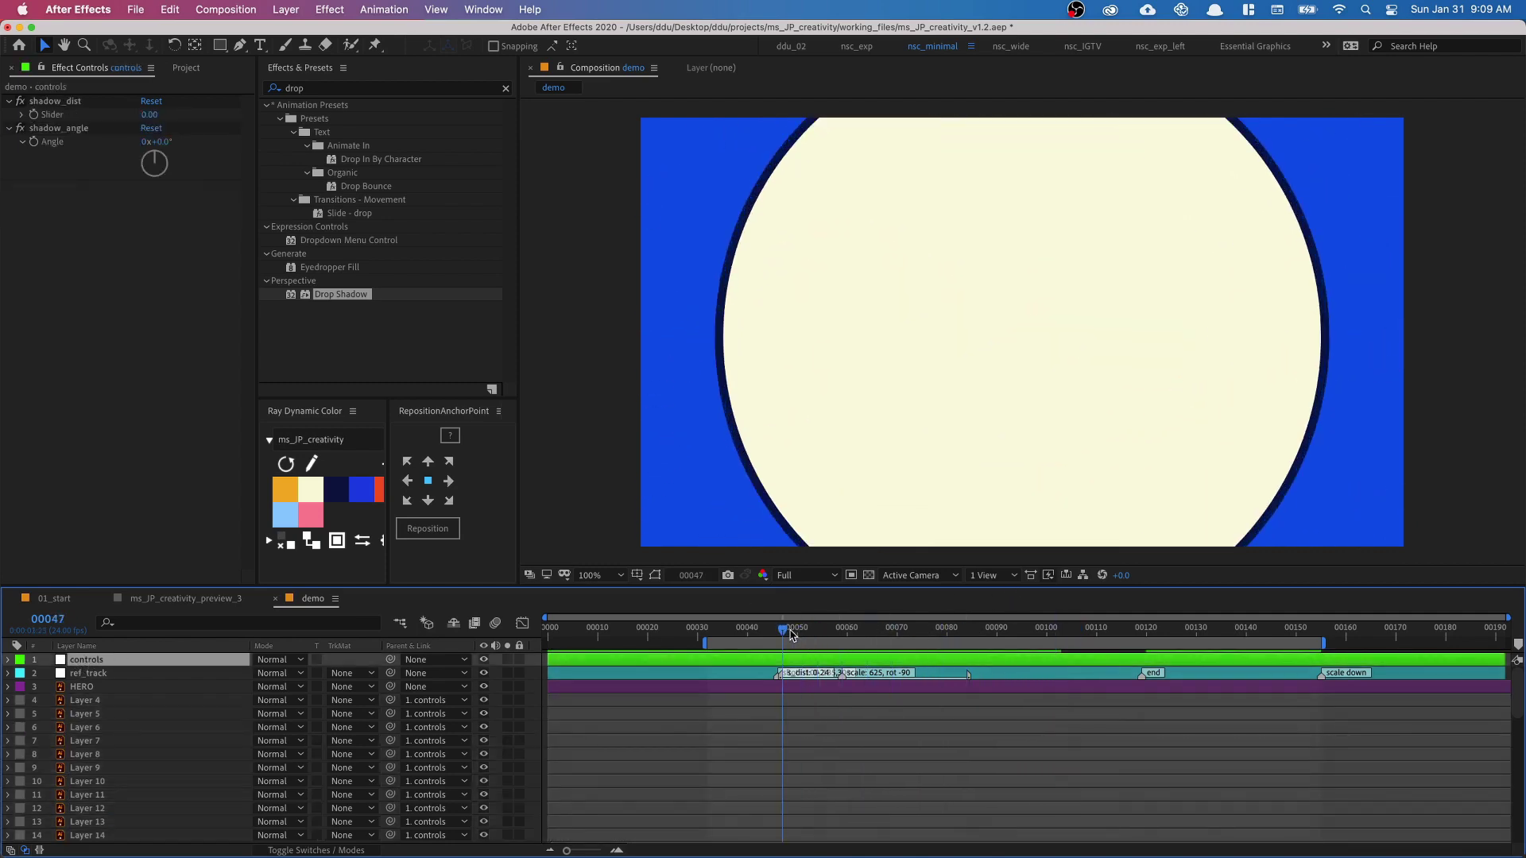
# Step: Reveal the controls layer's keyframed properties and set shadow_angle to -45 degrees
pyautogui.press('u')
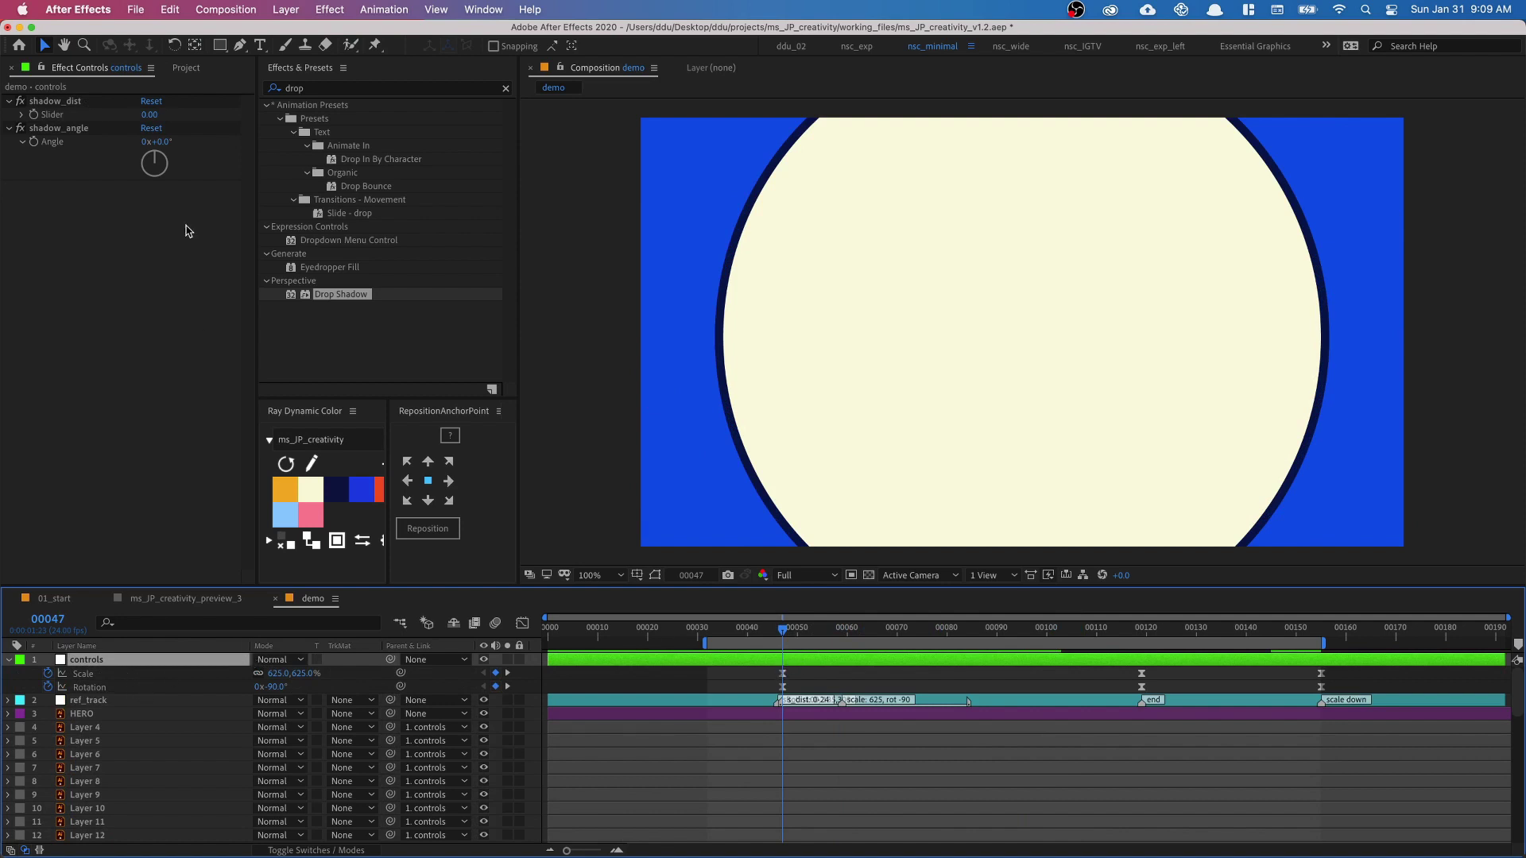
pyautogui.click(33, 115)
pyautogui.click(60, 128)
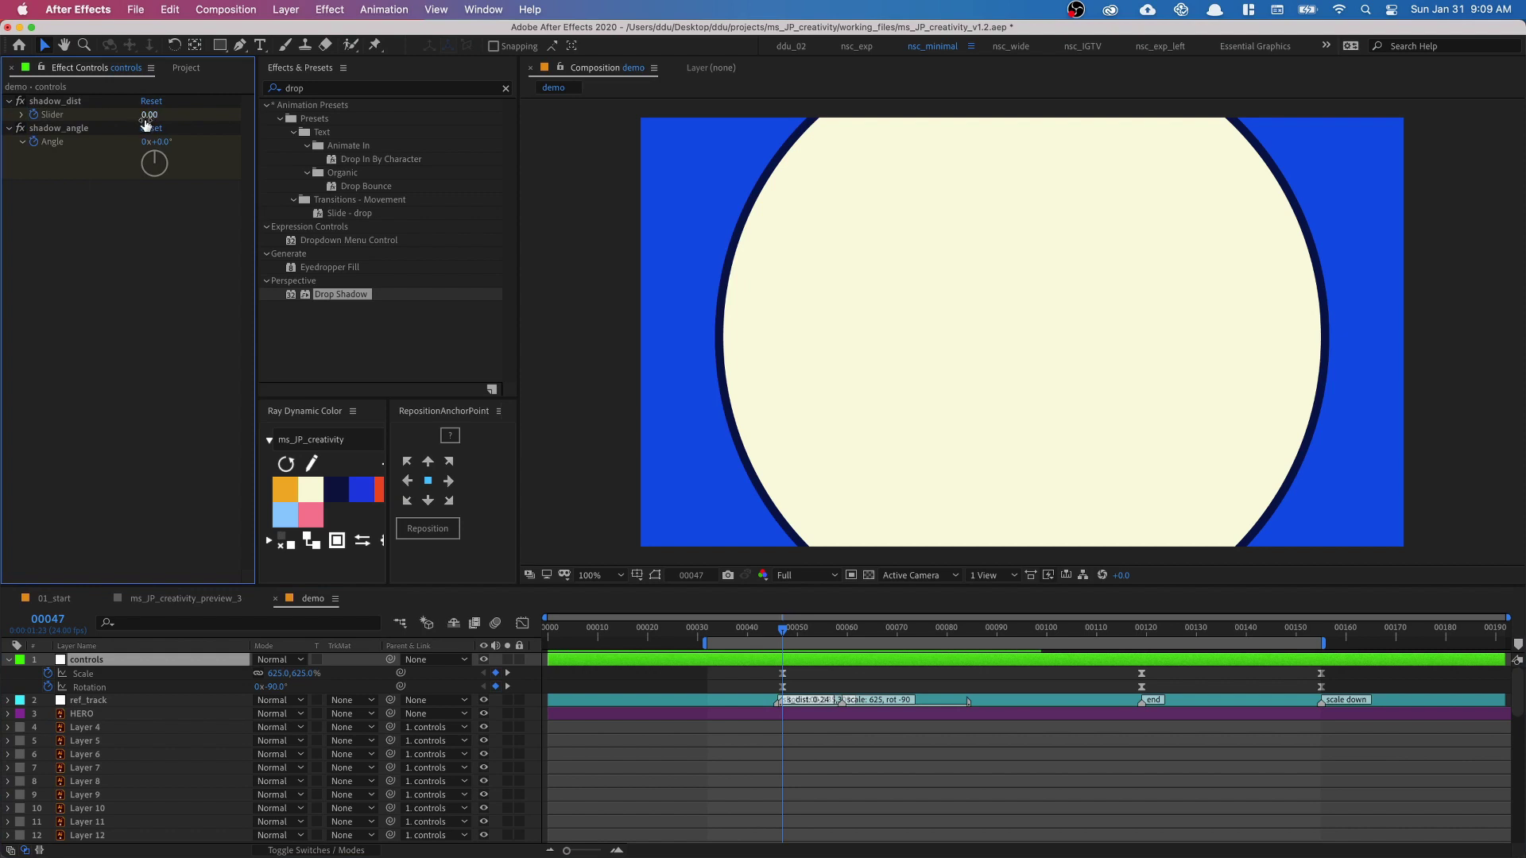
pyautogui.click(149, 155)
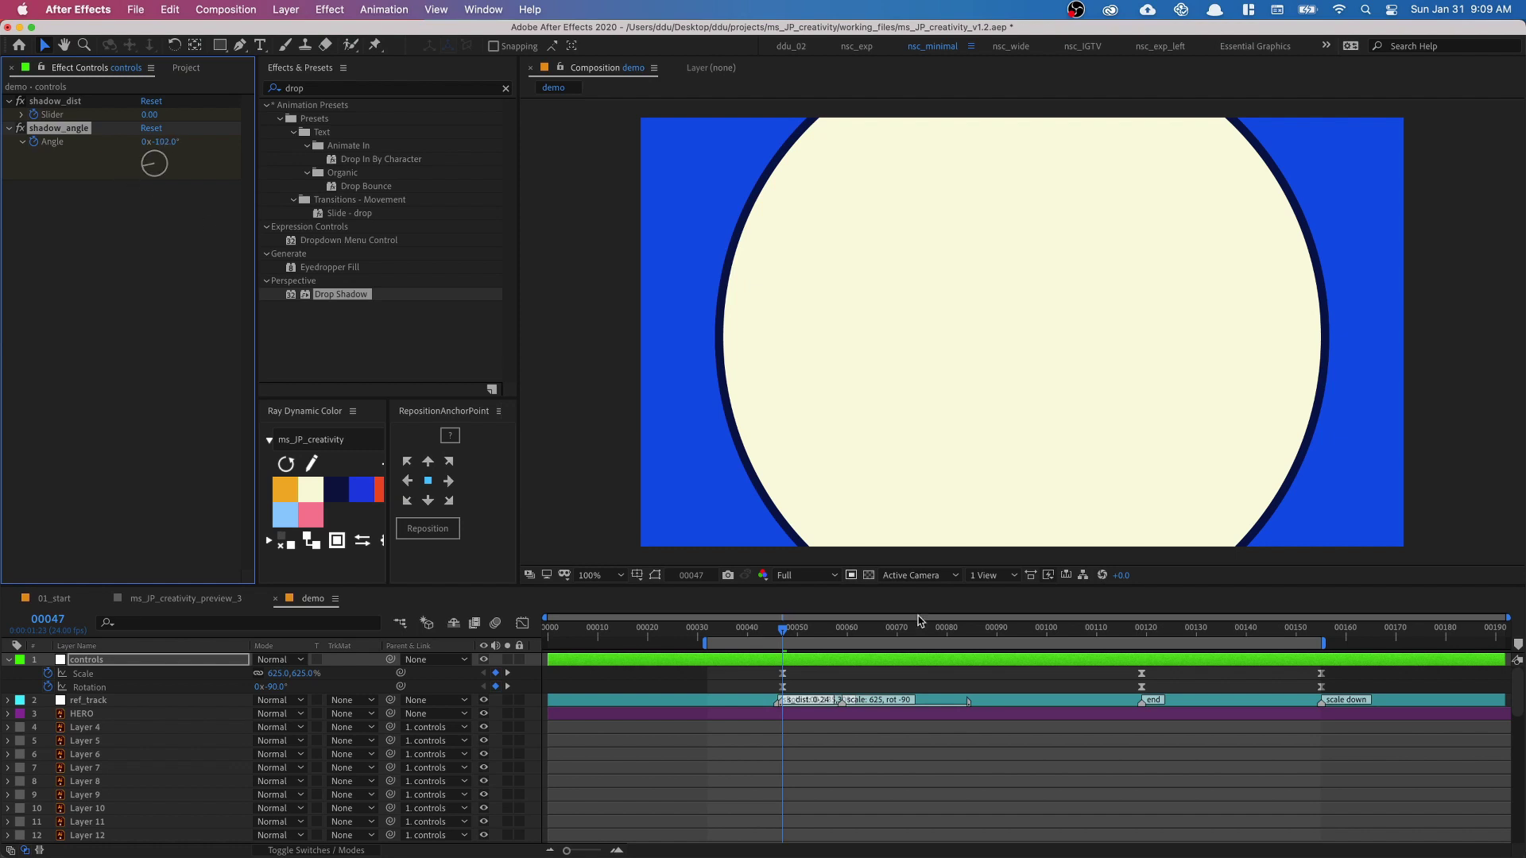
# Step: At frame 119, set shadow_dist to 25 and rotate shadow_angle around to 335°
pyautogui.moveTo(792, 633); pyautogui.dragTo(1136, 633)
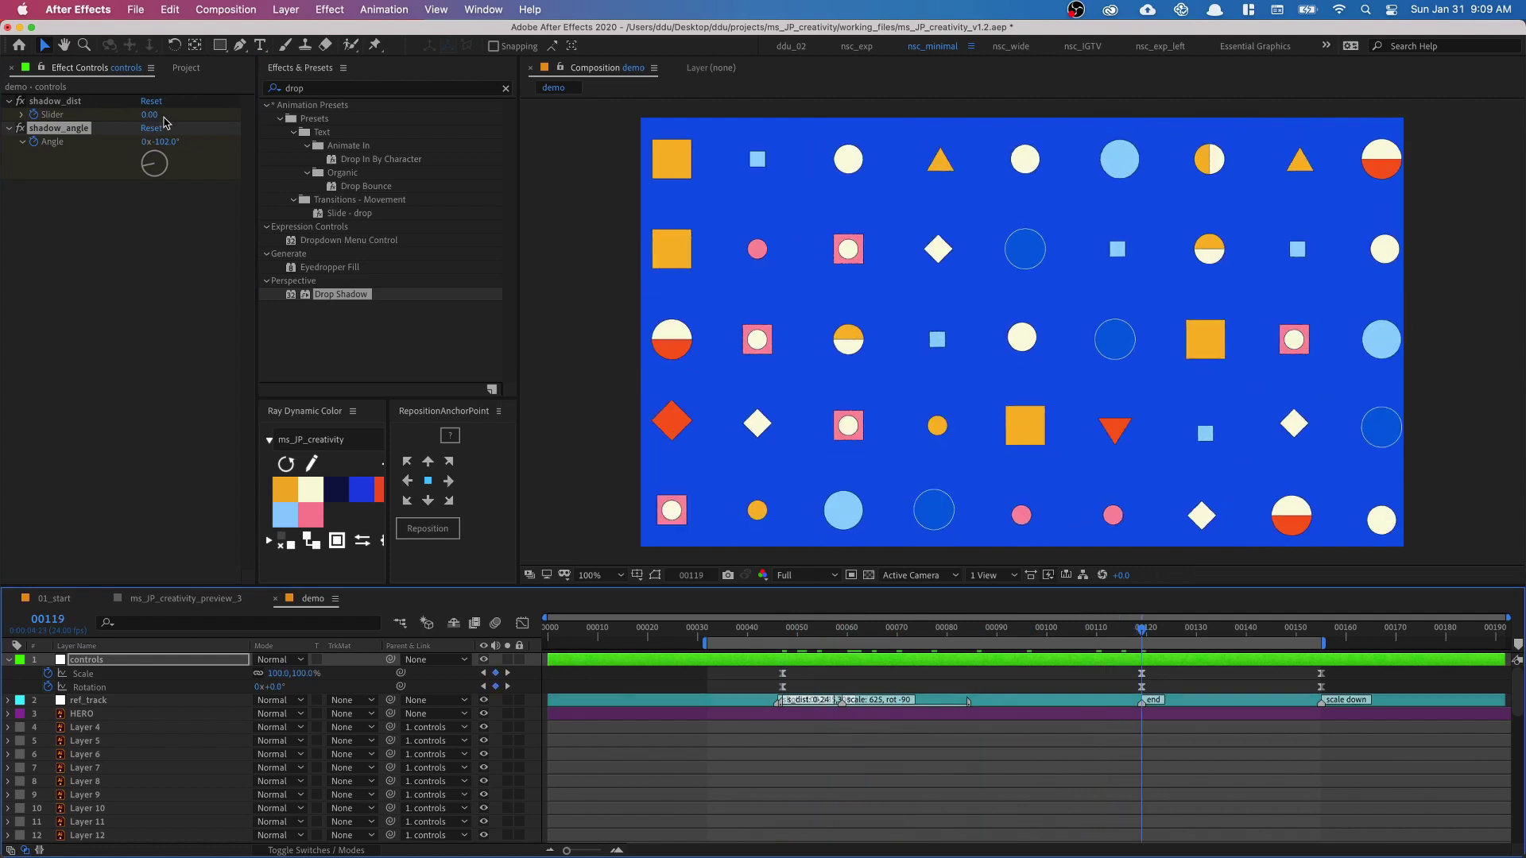
pyautogui.moveTo(151, 114); pyautogui.dragTo(167, 114)
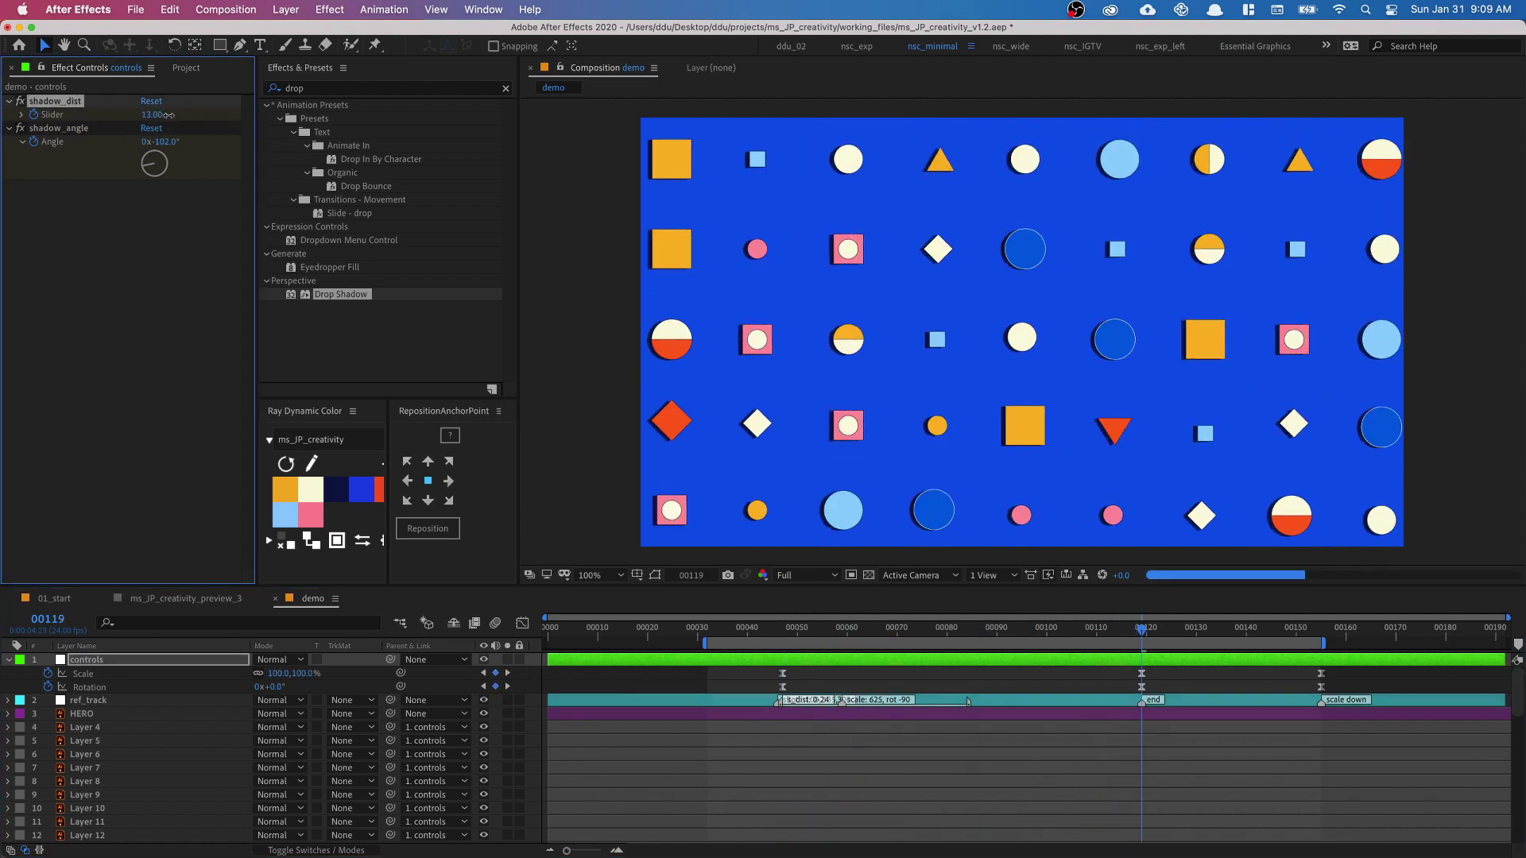
pyautogui.press('Return')
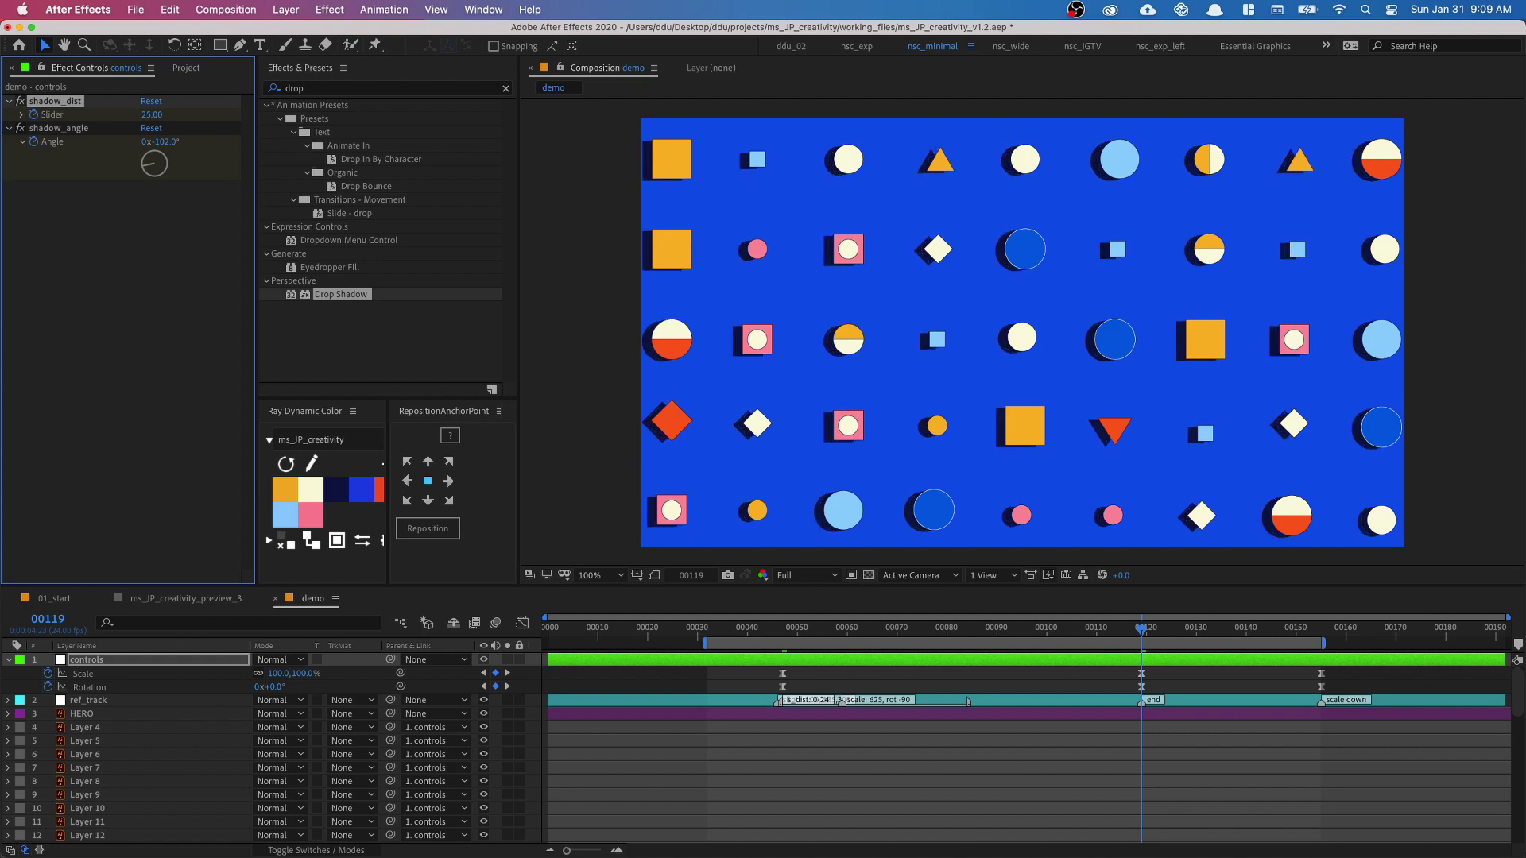
pyautogui.moveTo(151, 168); pyautogui.dragTo(189, 205)
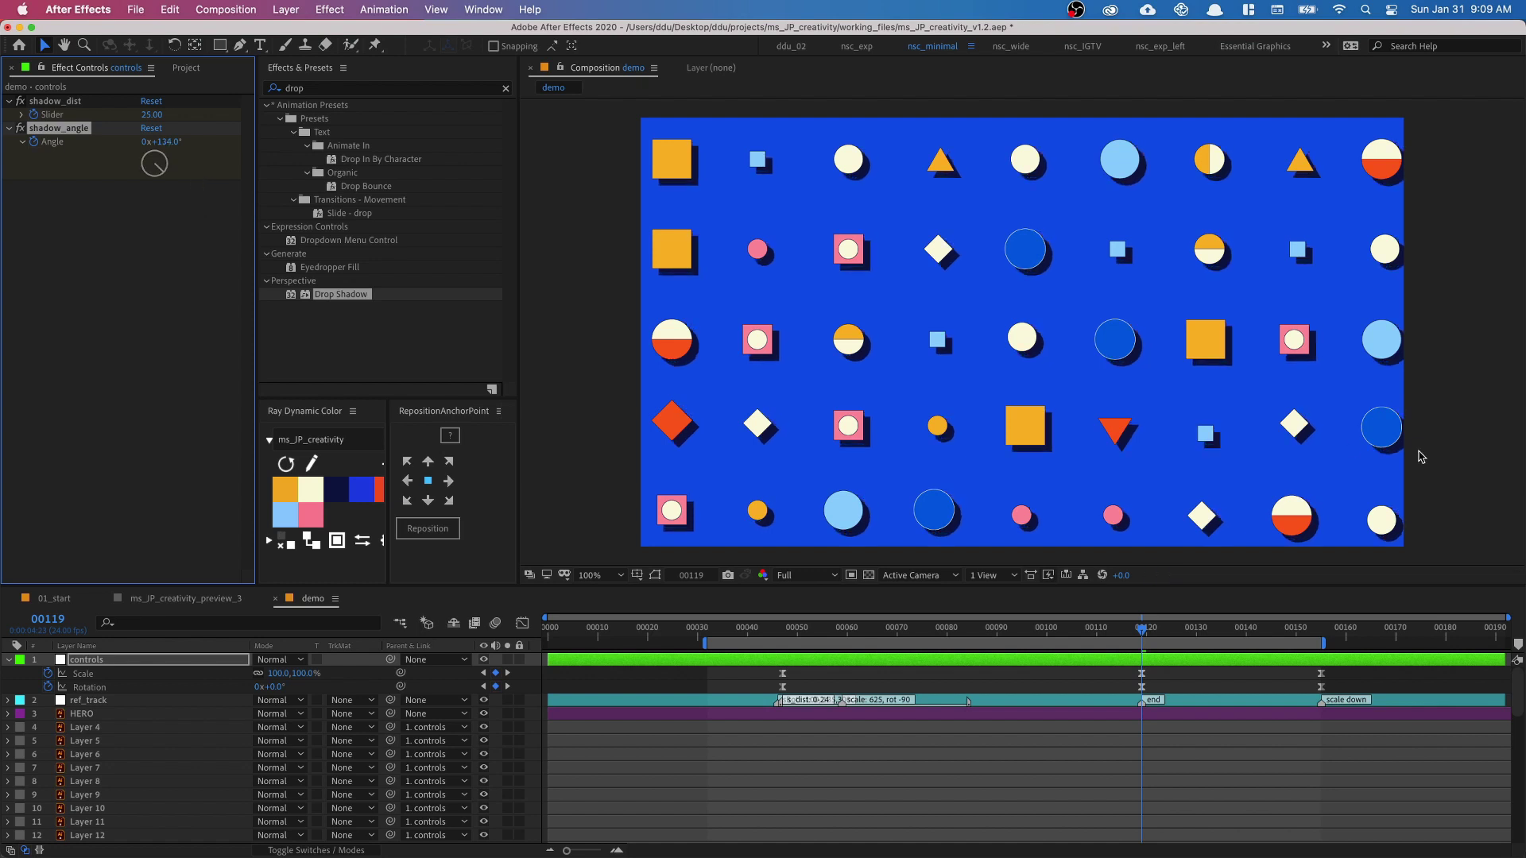
pyautogui.moveTo(1189, 632); pyautogui.dragTo(1315, 632)
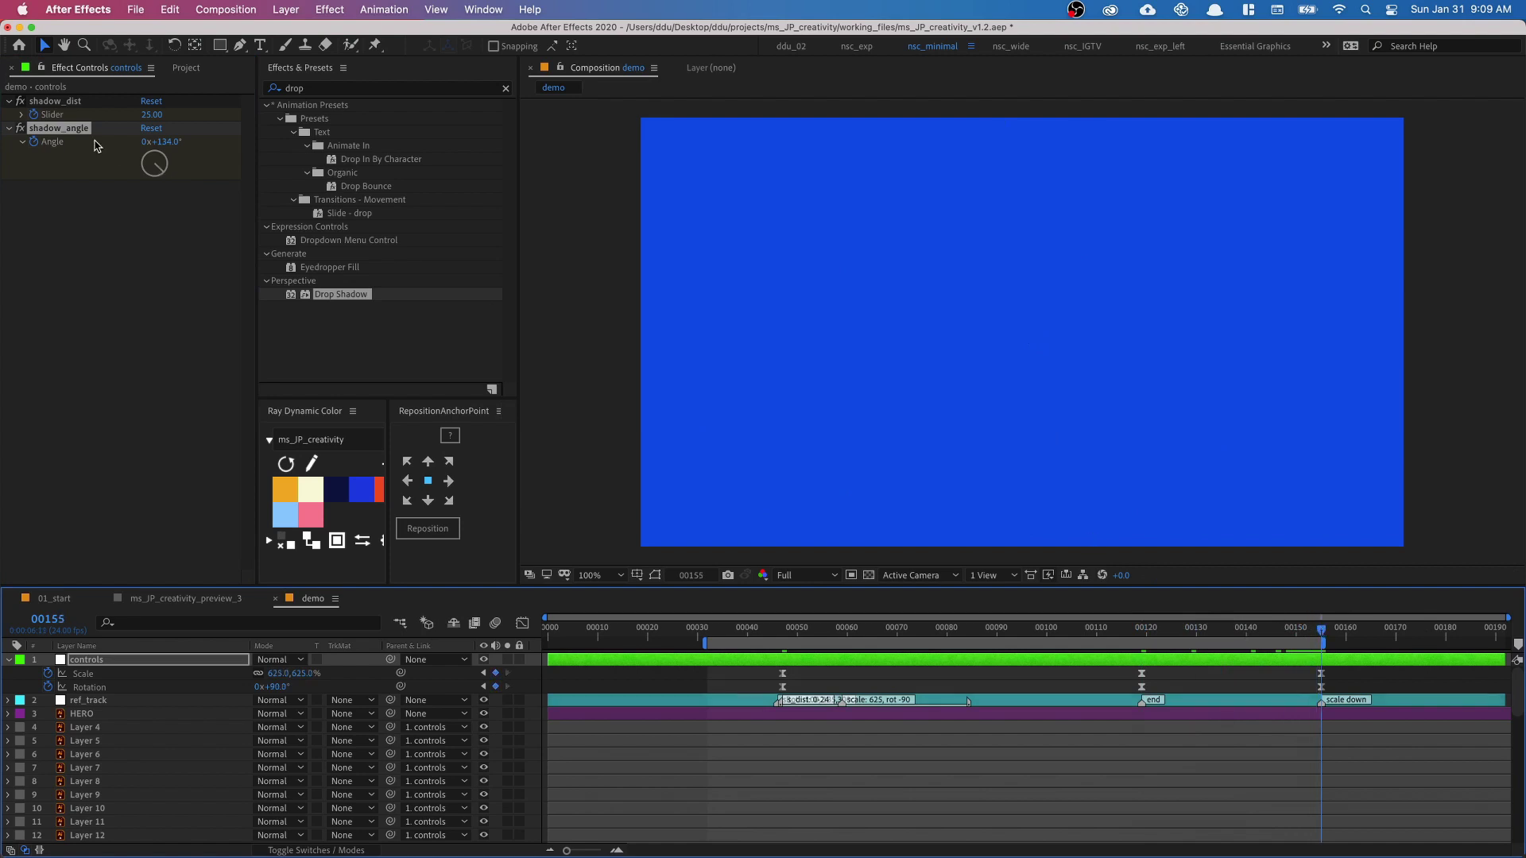
pyautogui.moveTo(166, 175); pyautogui.dragTo(156, 178)
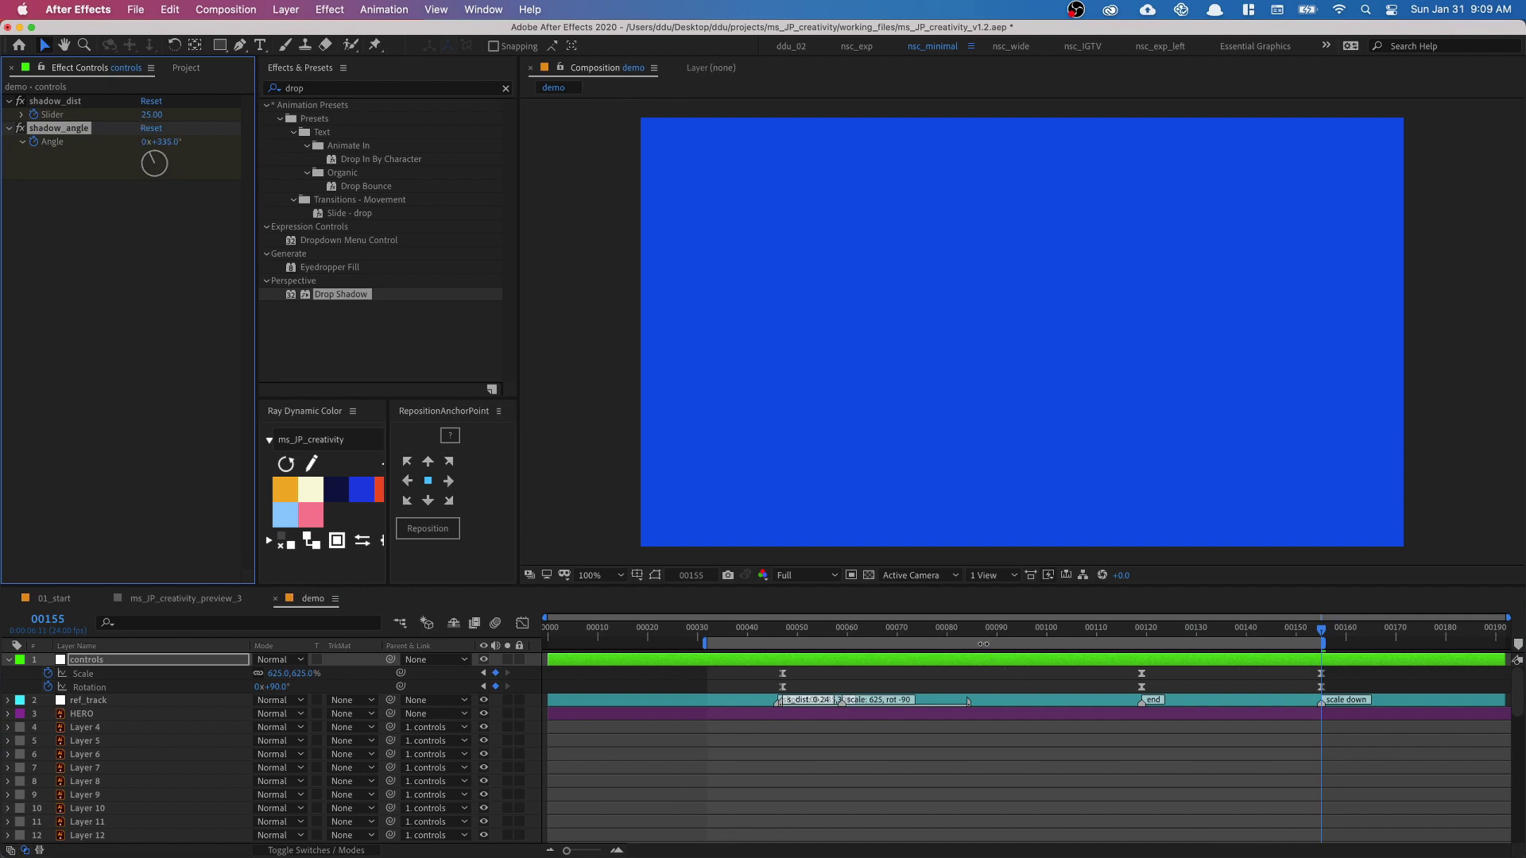
# Step: Play the animation preview from frame 45, then scrub to frame 115
pyautogui.click(772, 629)
pyautogui.press('space')
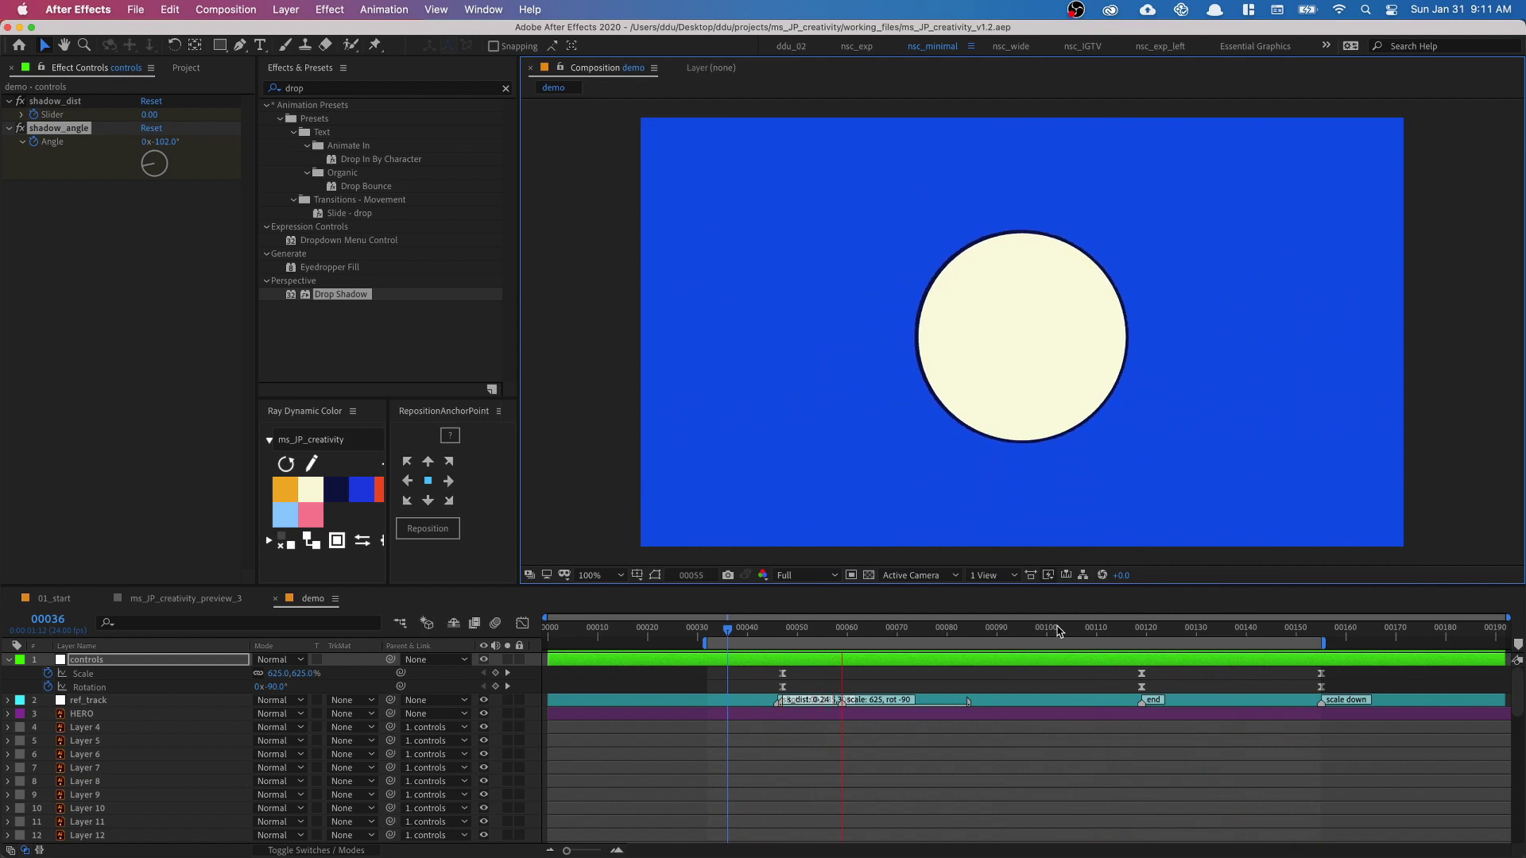
pyautogui.moveTo(1061, 628); pyautogui.dragTo(1156, 624)
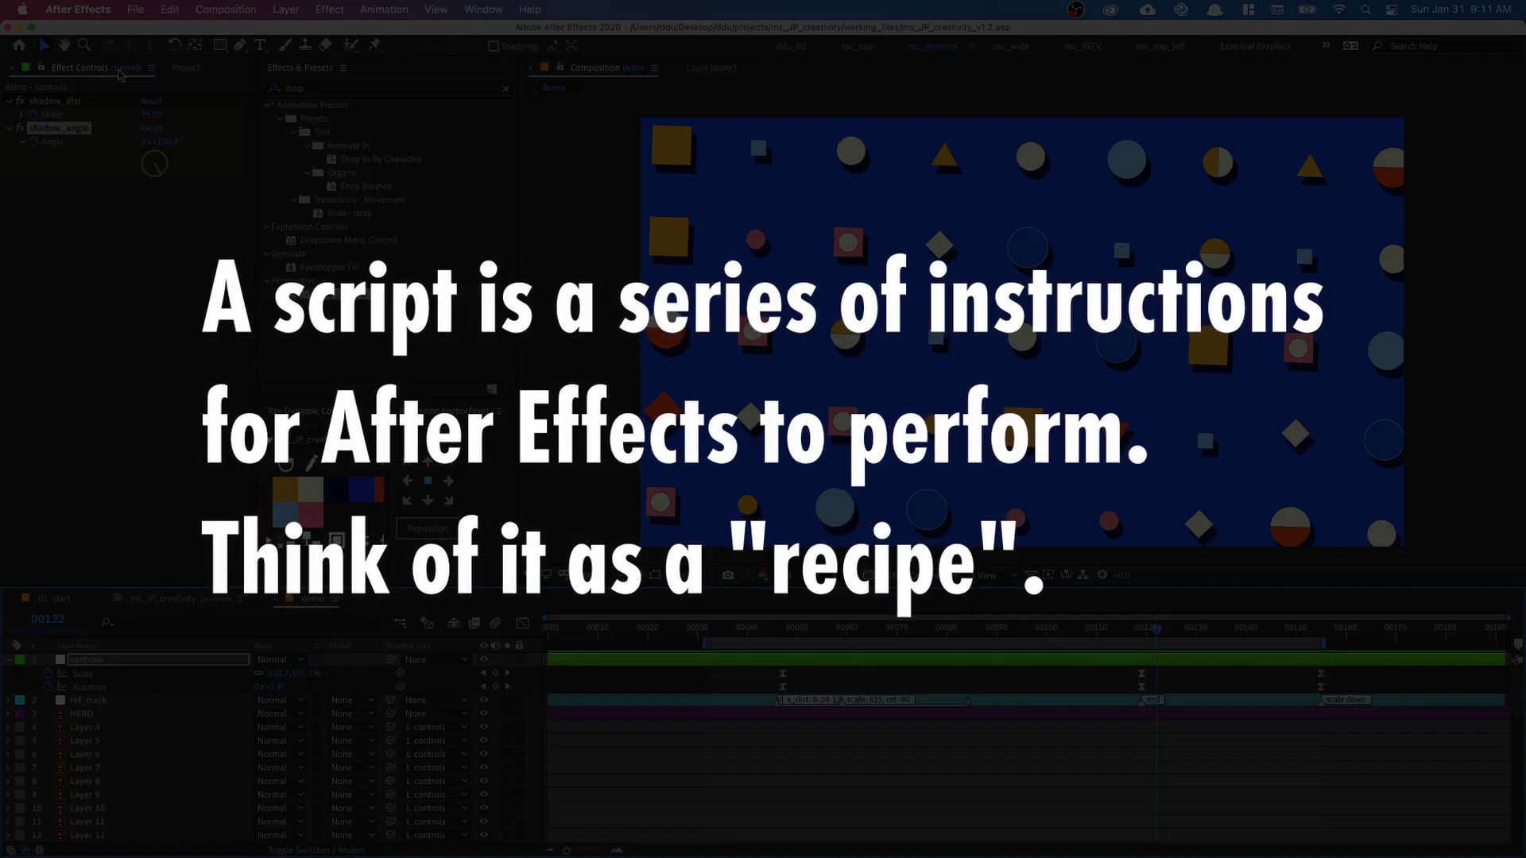
# Step: Show the Project panel, set the time to frame 116, and select the Solids folder
pyautogui.click(187, 70)
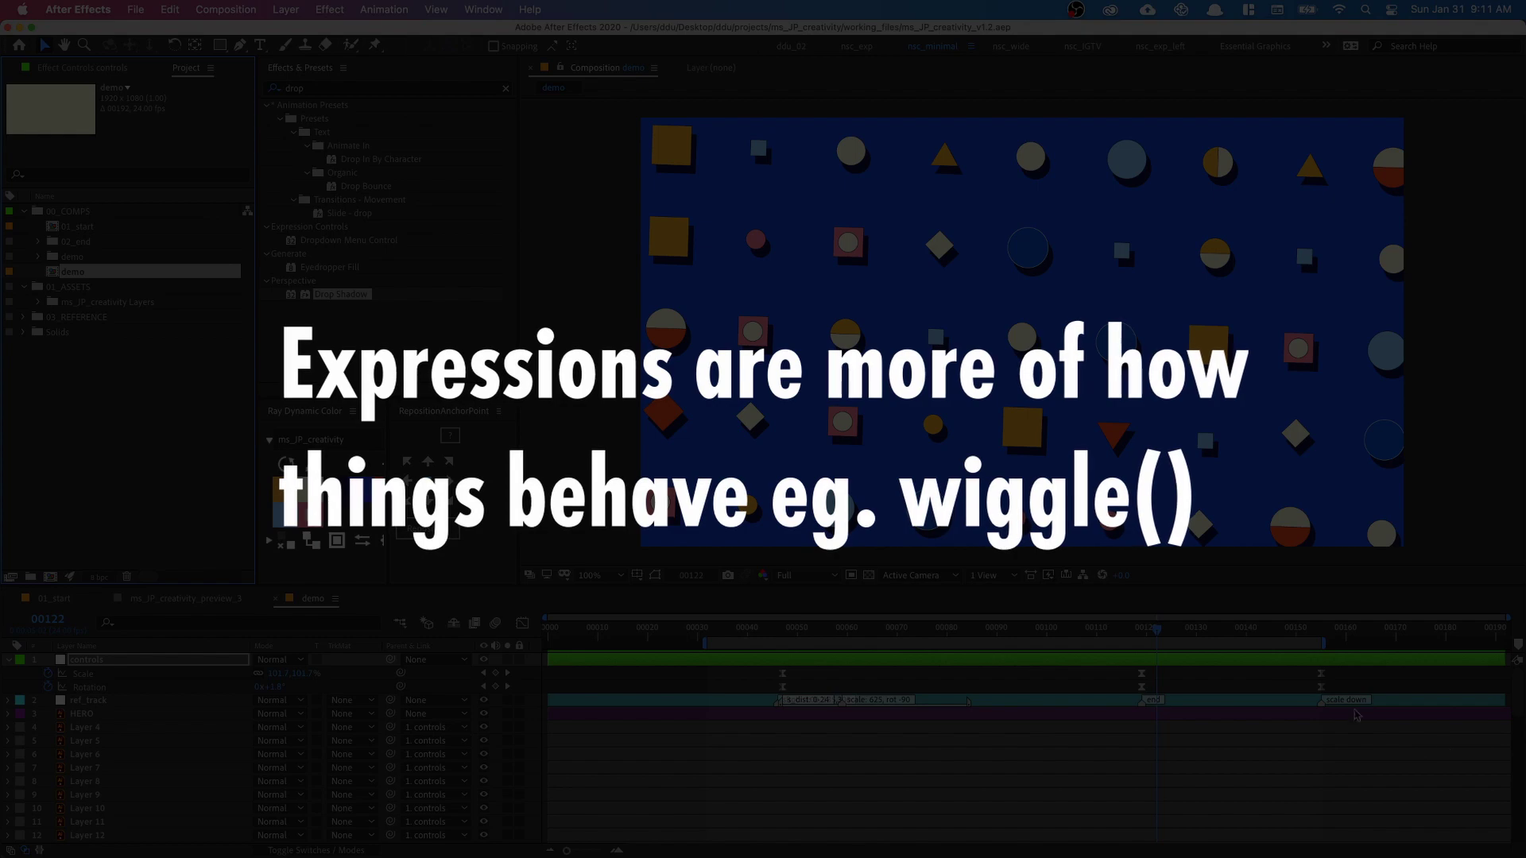
pyautogui.click(1122, 630)
pyautogui.moveTo(1122, 629); pyautogui.dragTo(1126, 629)
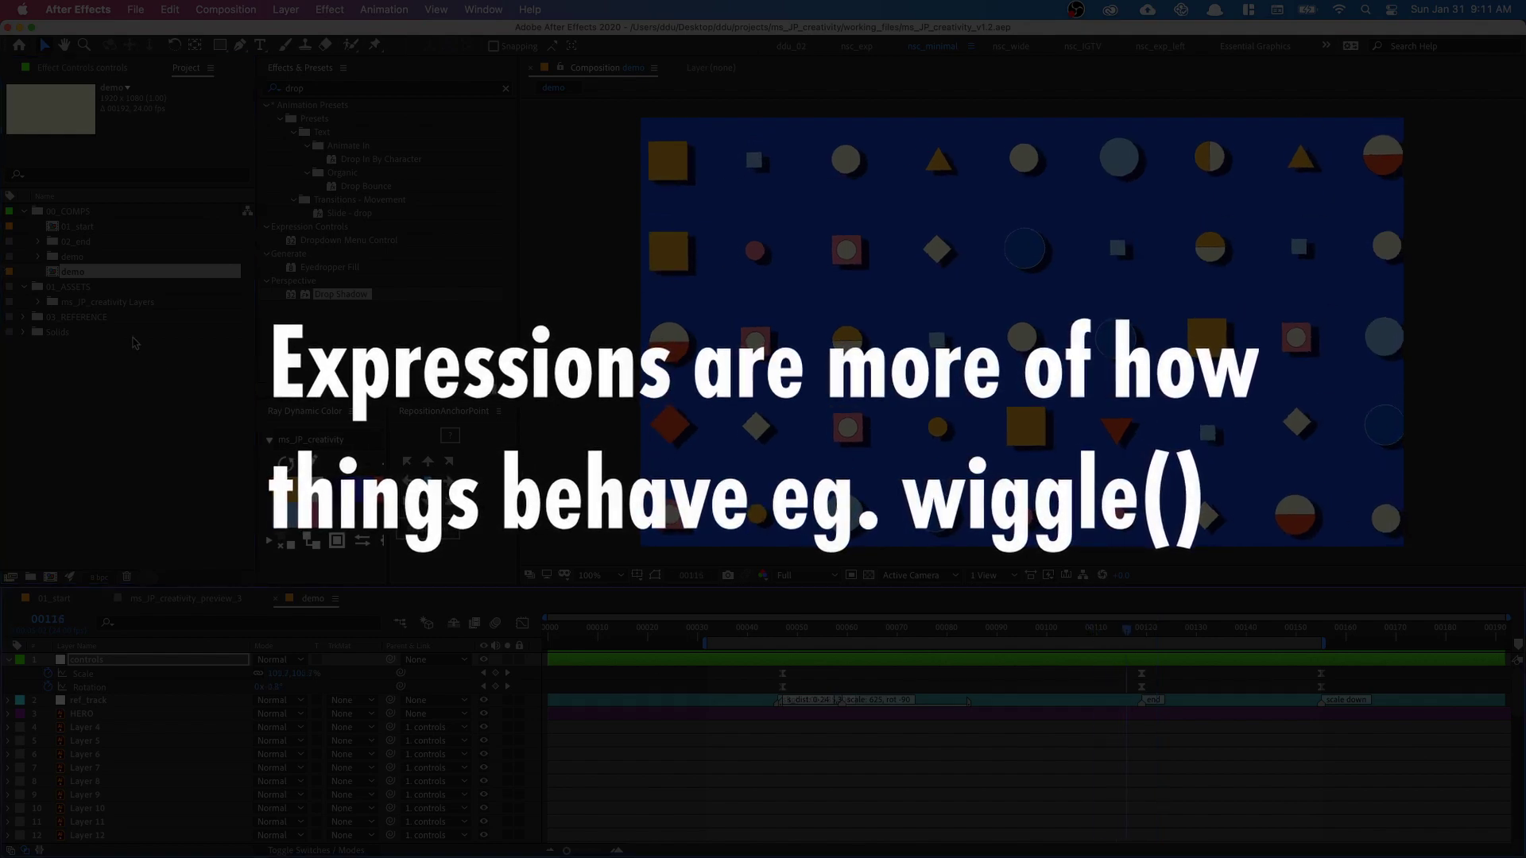
pyautogui.click(111, 331)
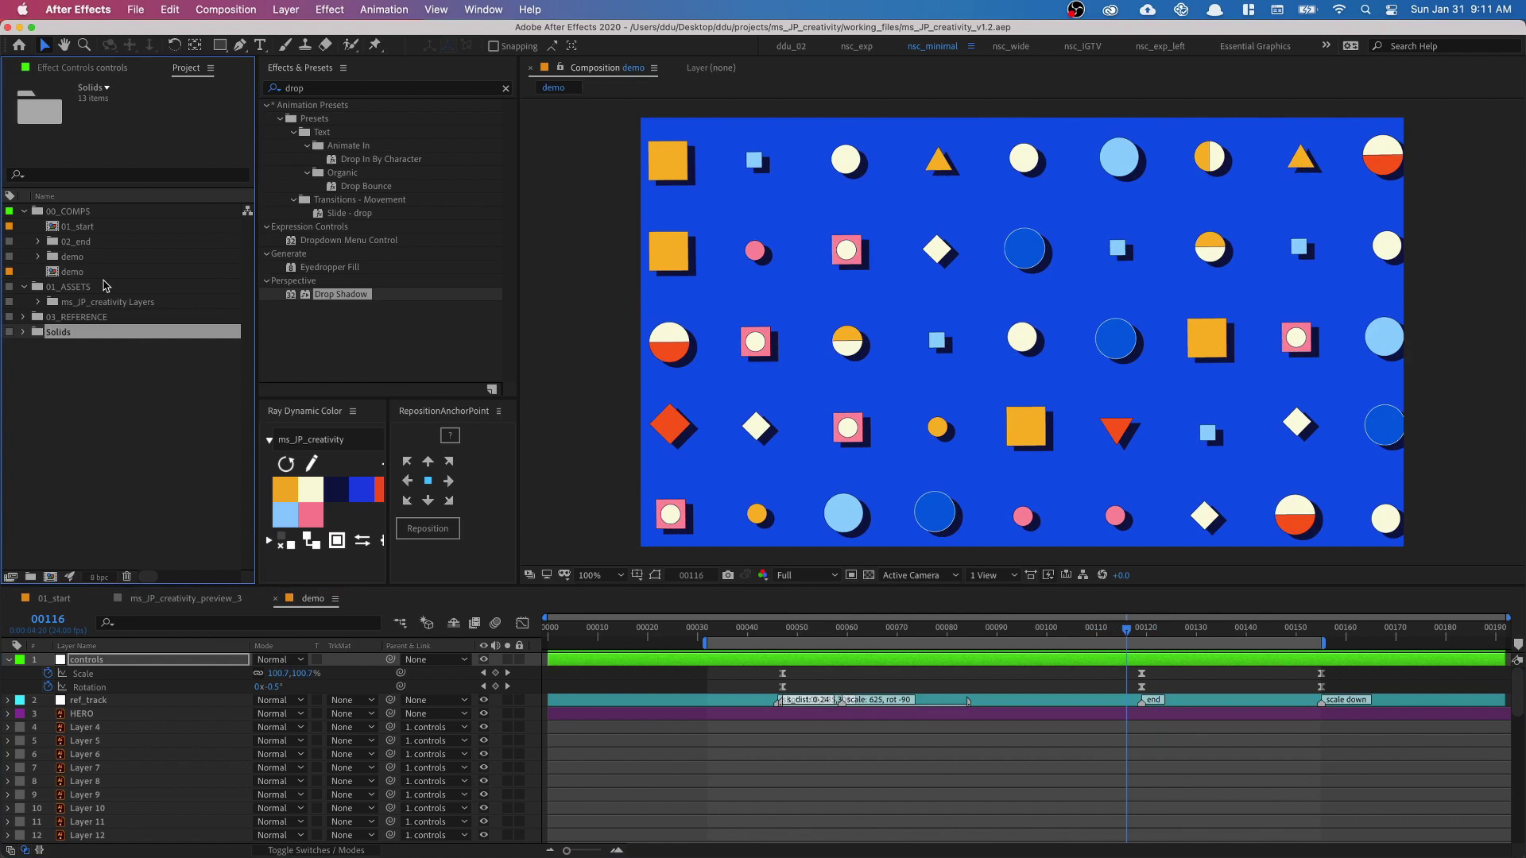
# Step: Duplicate the demo comp as demo 2 and open it
pyautogui.click(106, 271)
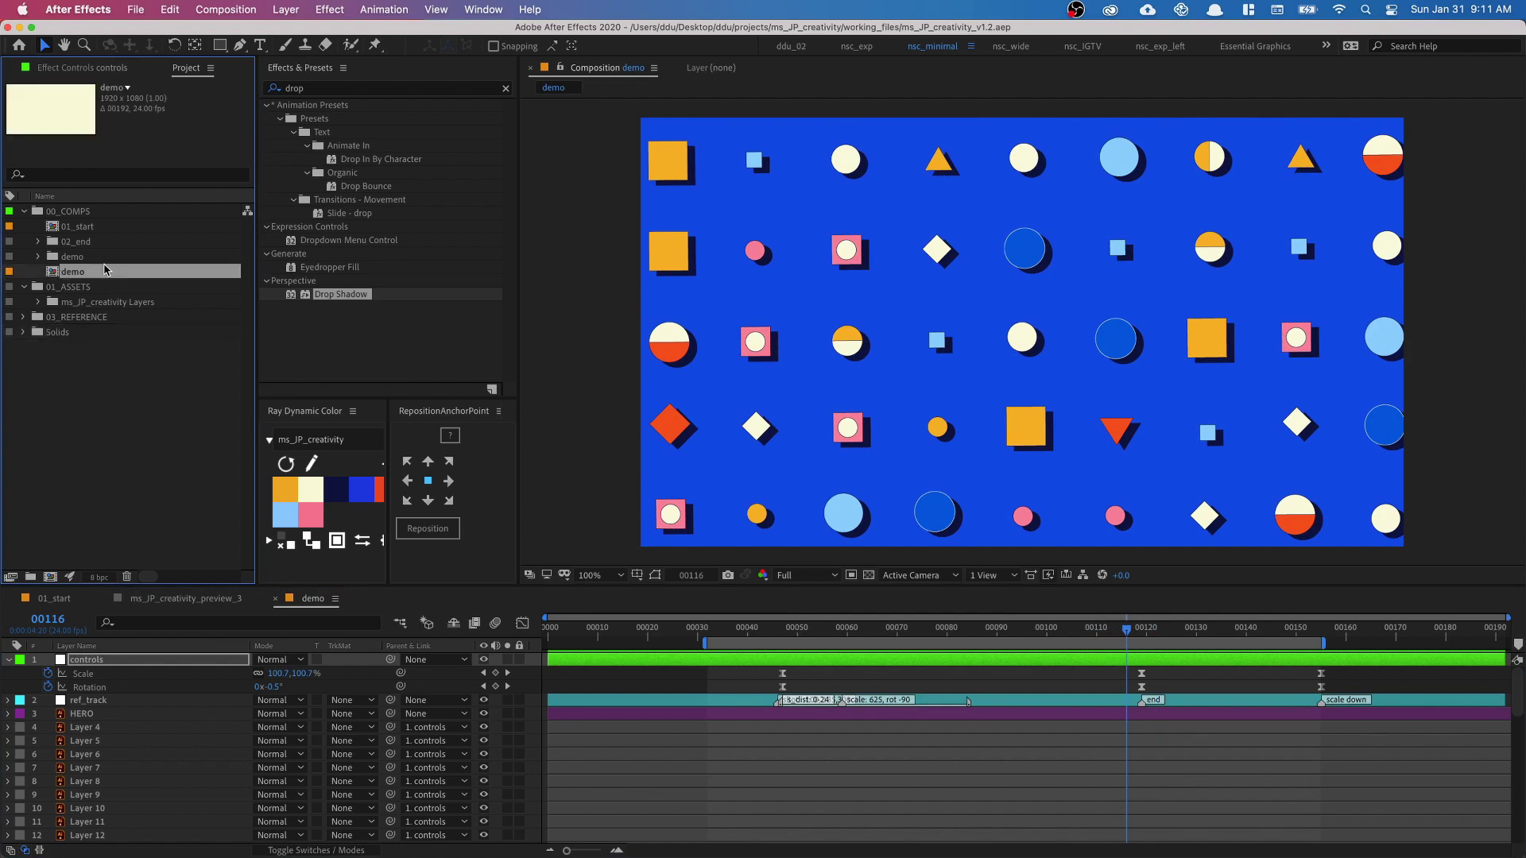
pyautogui.click(101, 242)
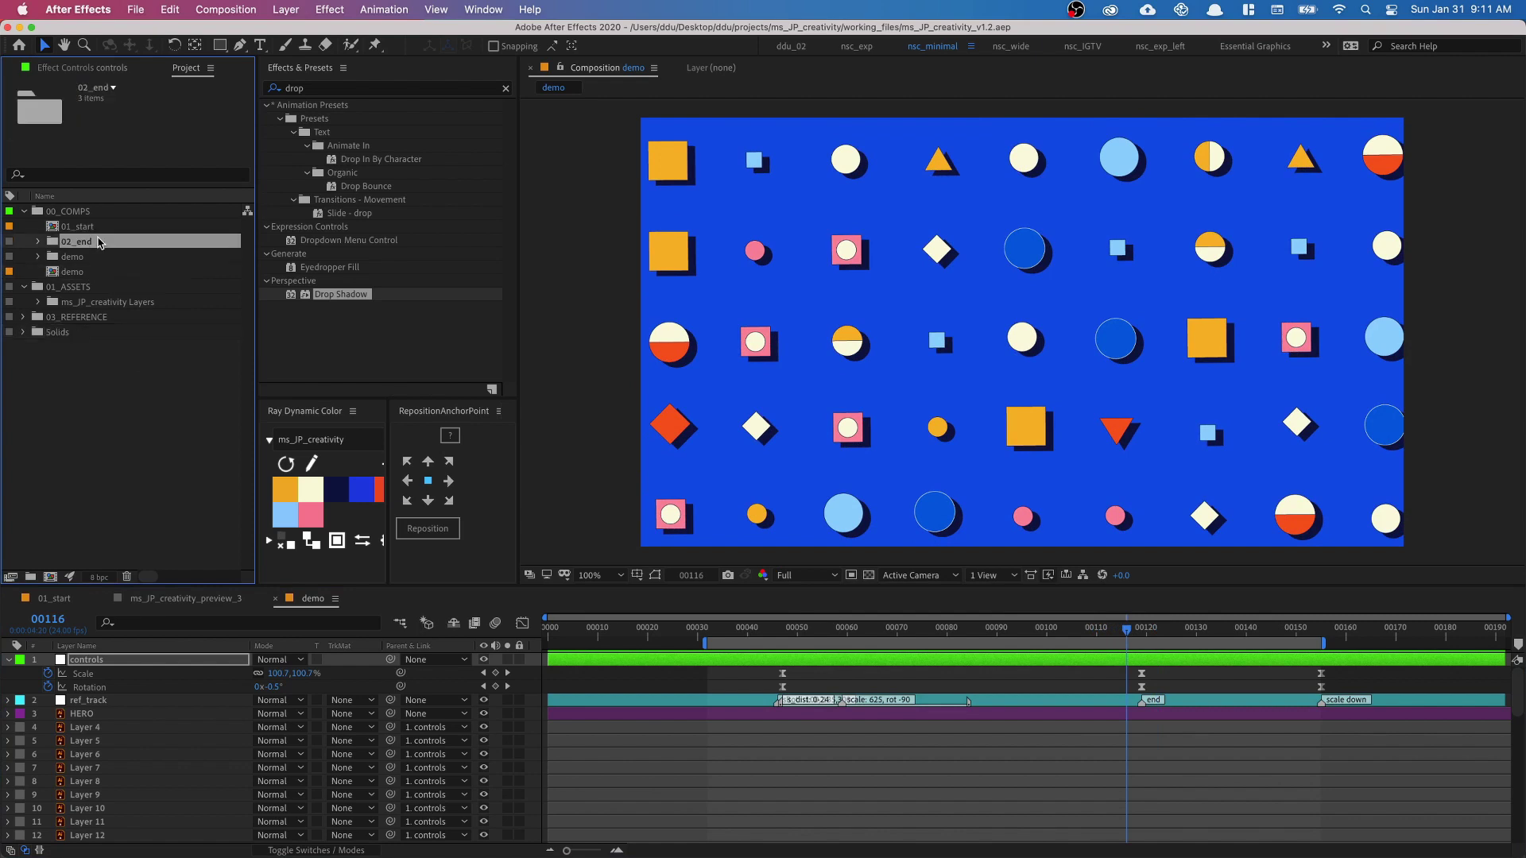
pyautogui.click(104, 228)
pyautogui.click(89, 274)
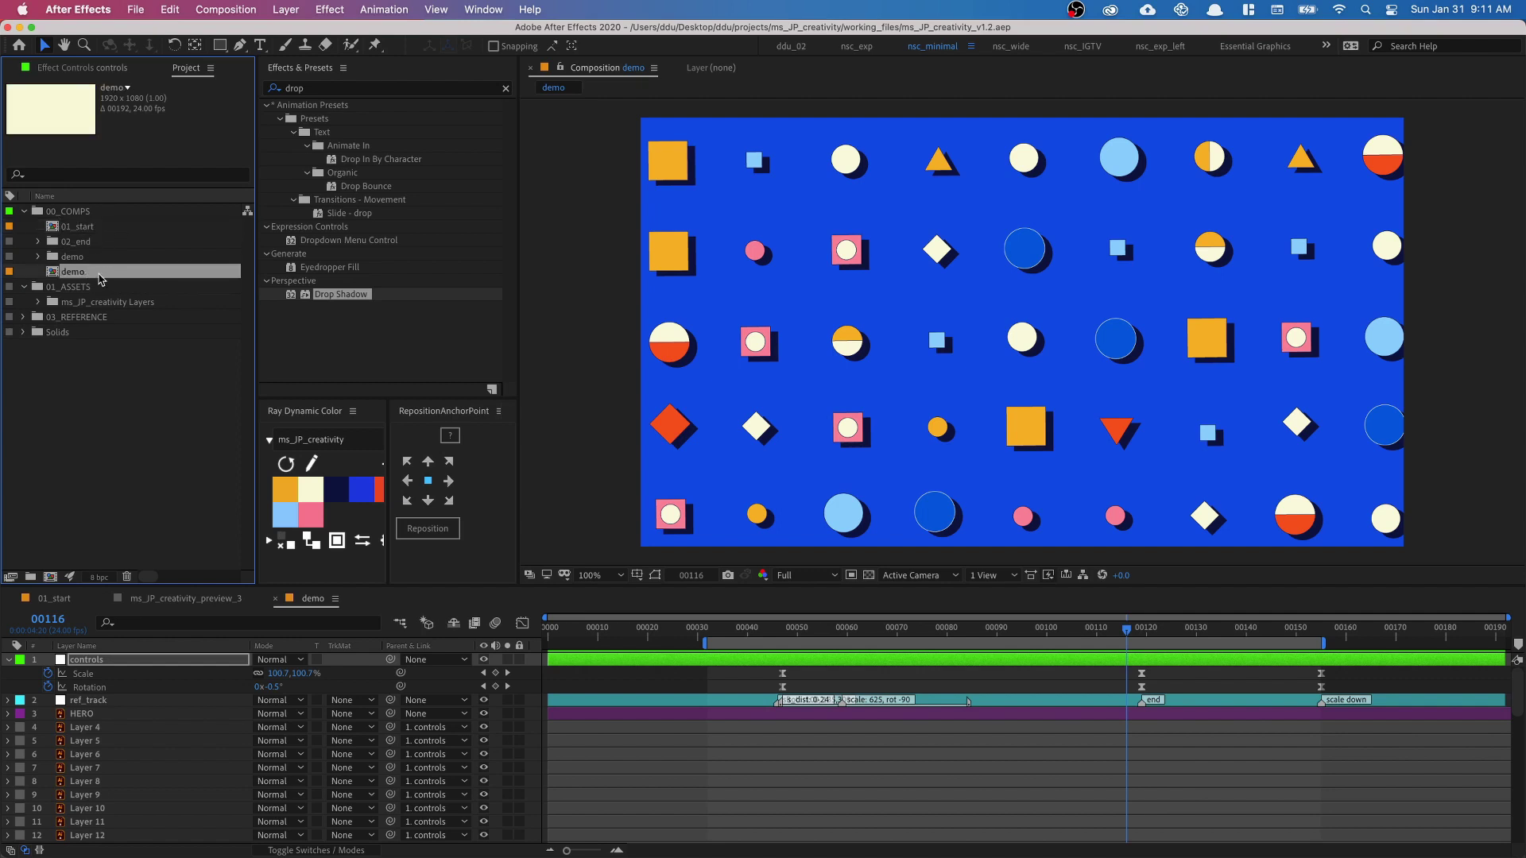
pyautogui.press('super+d')
pyautogui.doubleClick(89, 288)
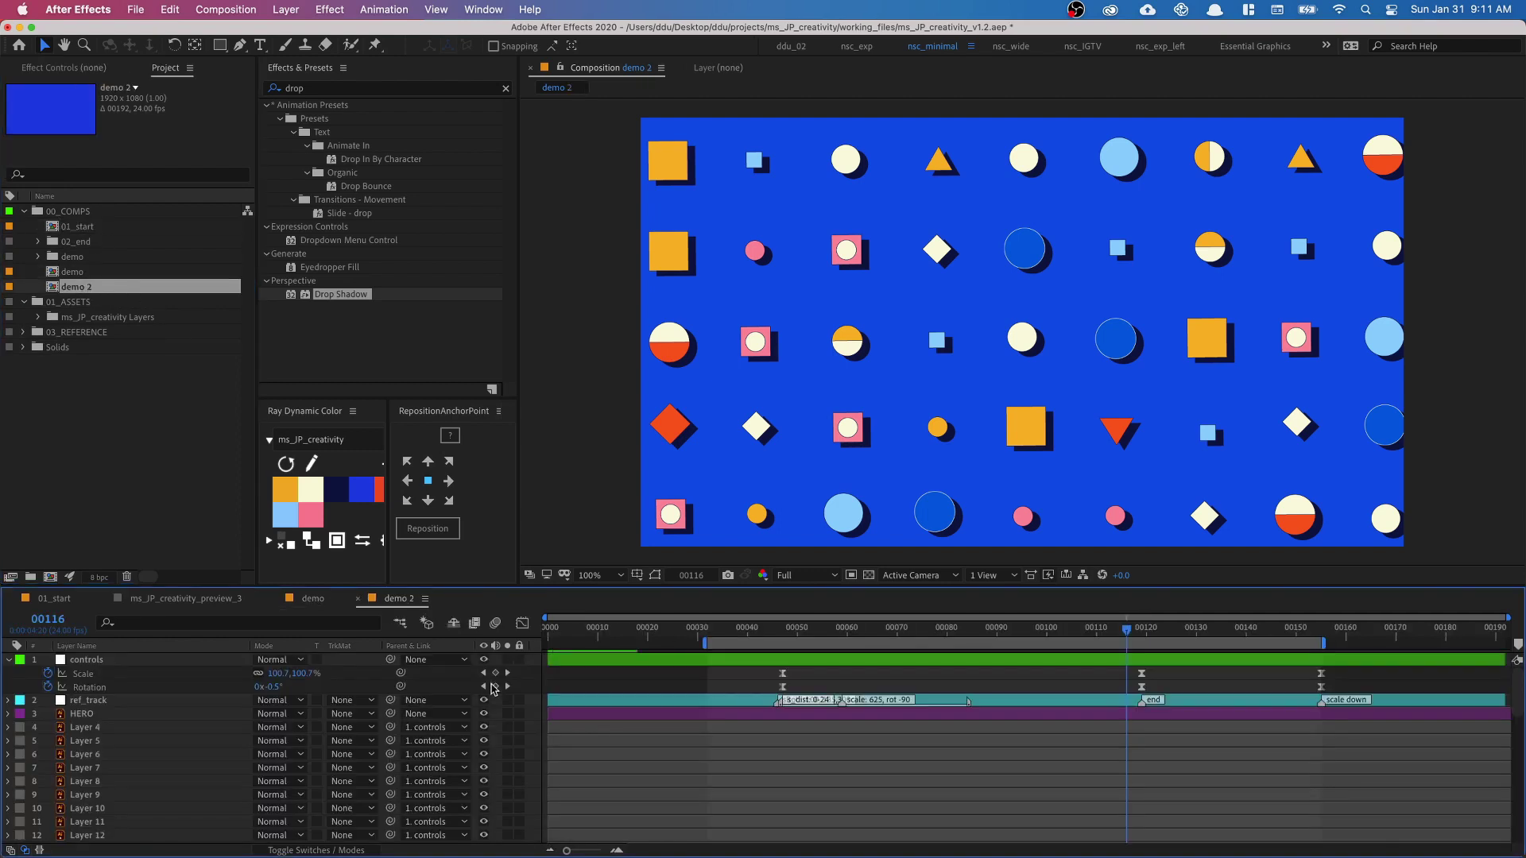
# Step: Set Parent & Link to None for Layer 4 through Layer 49
pyautogui.click(8, 660)
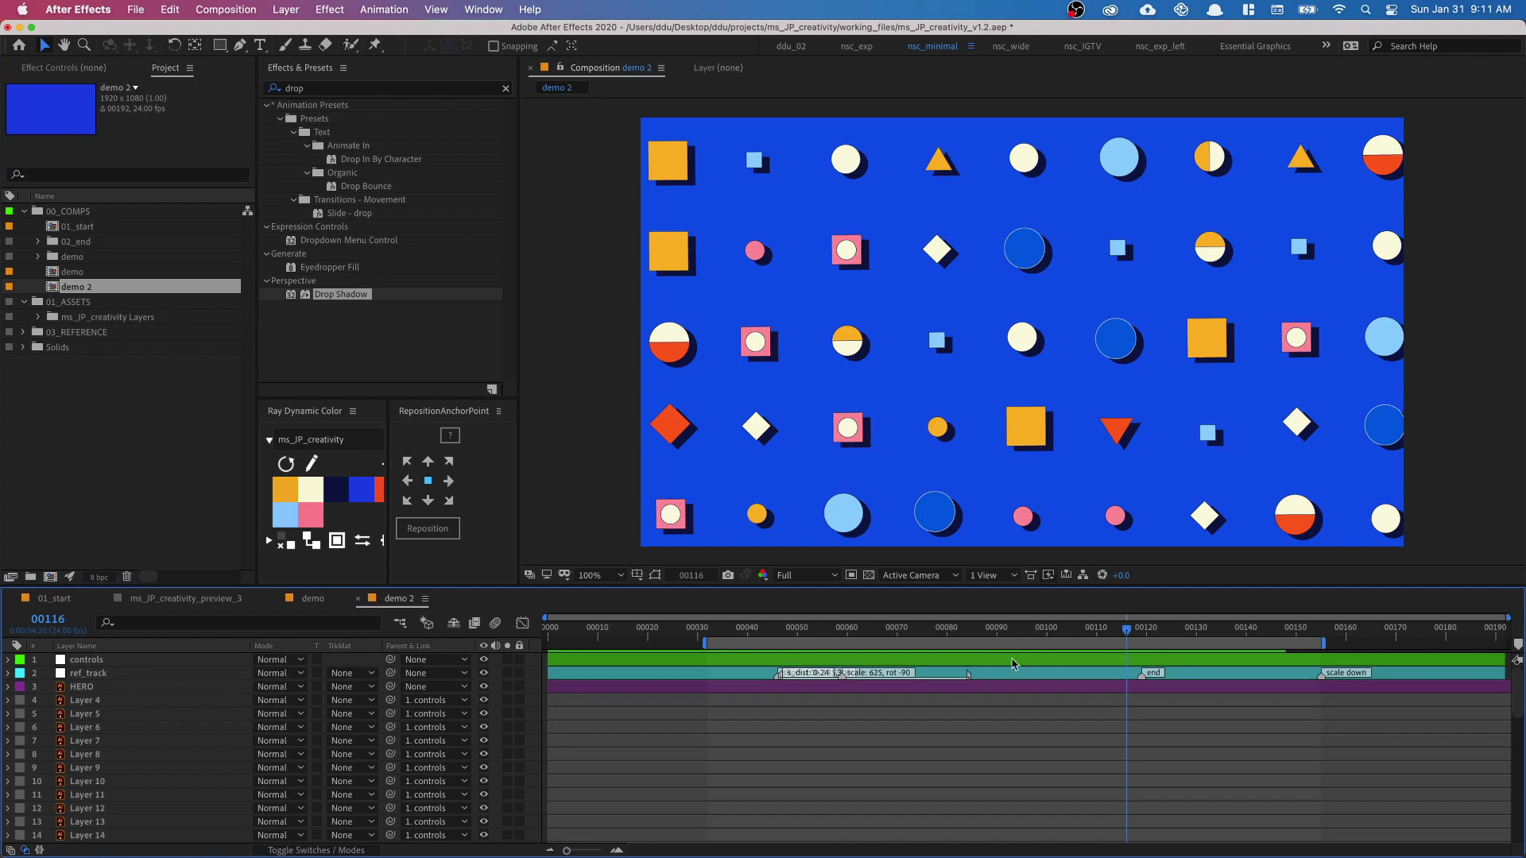
pyautogui.click(195, 706)
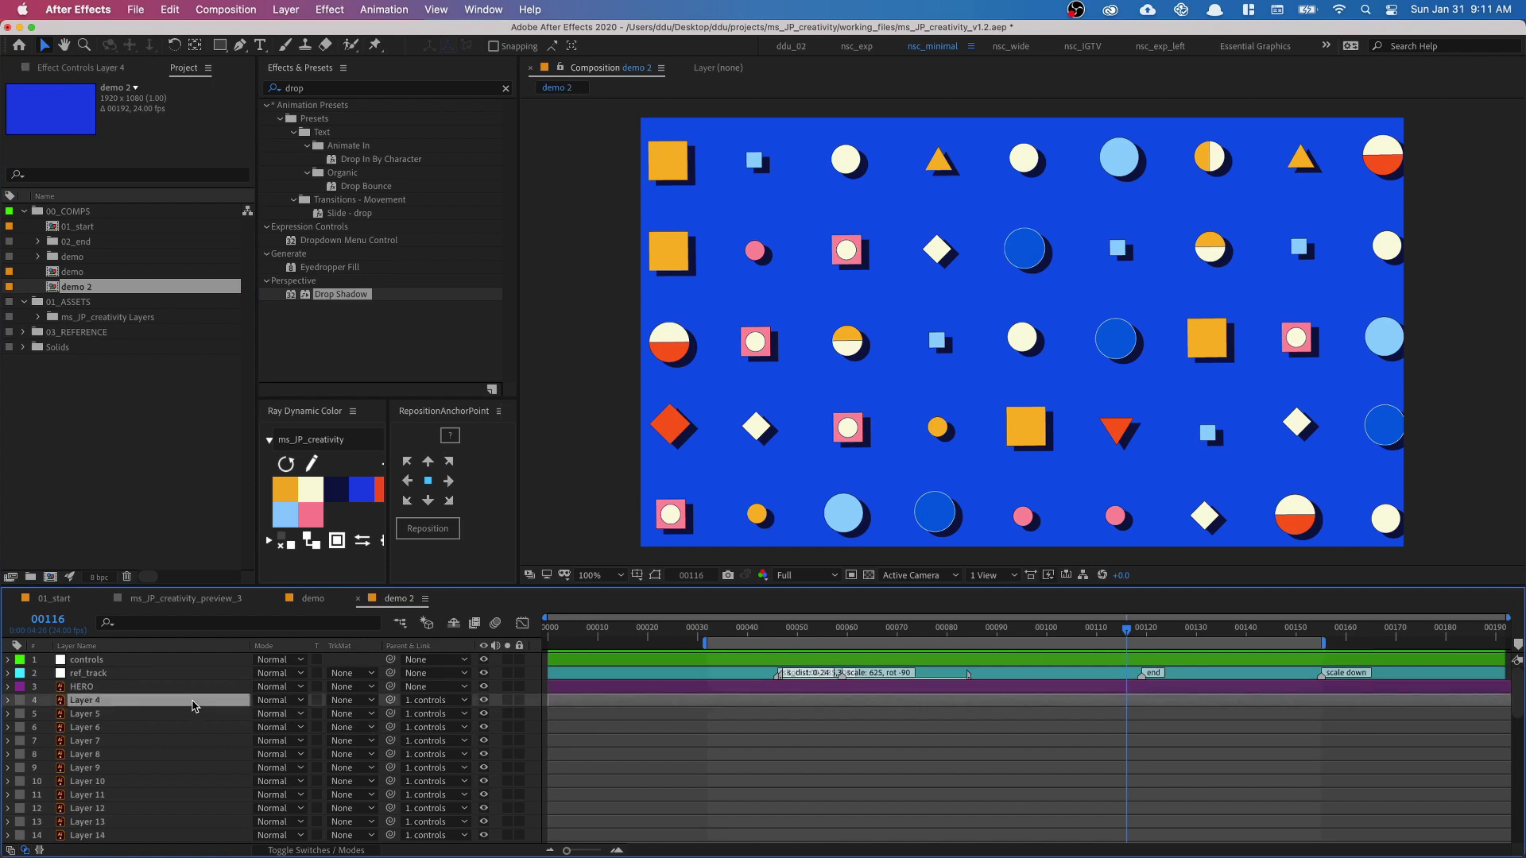
pyautogui.scroll(-10, 195, 707)
pyautogui.keyDown('shift'); pyautogui.click(177, 822); pyautogui.keyUp('shift')
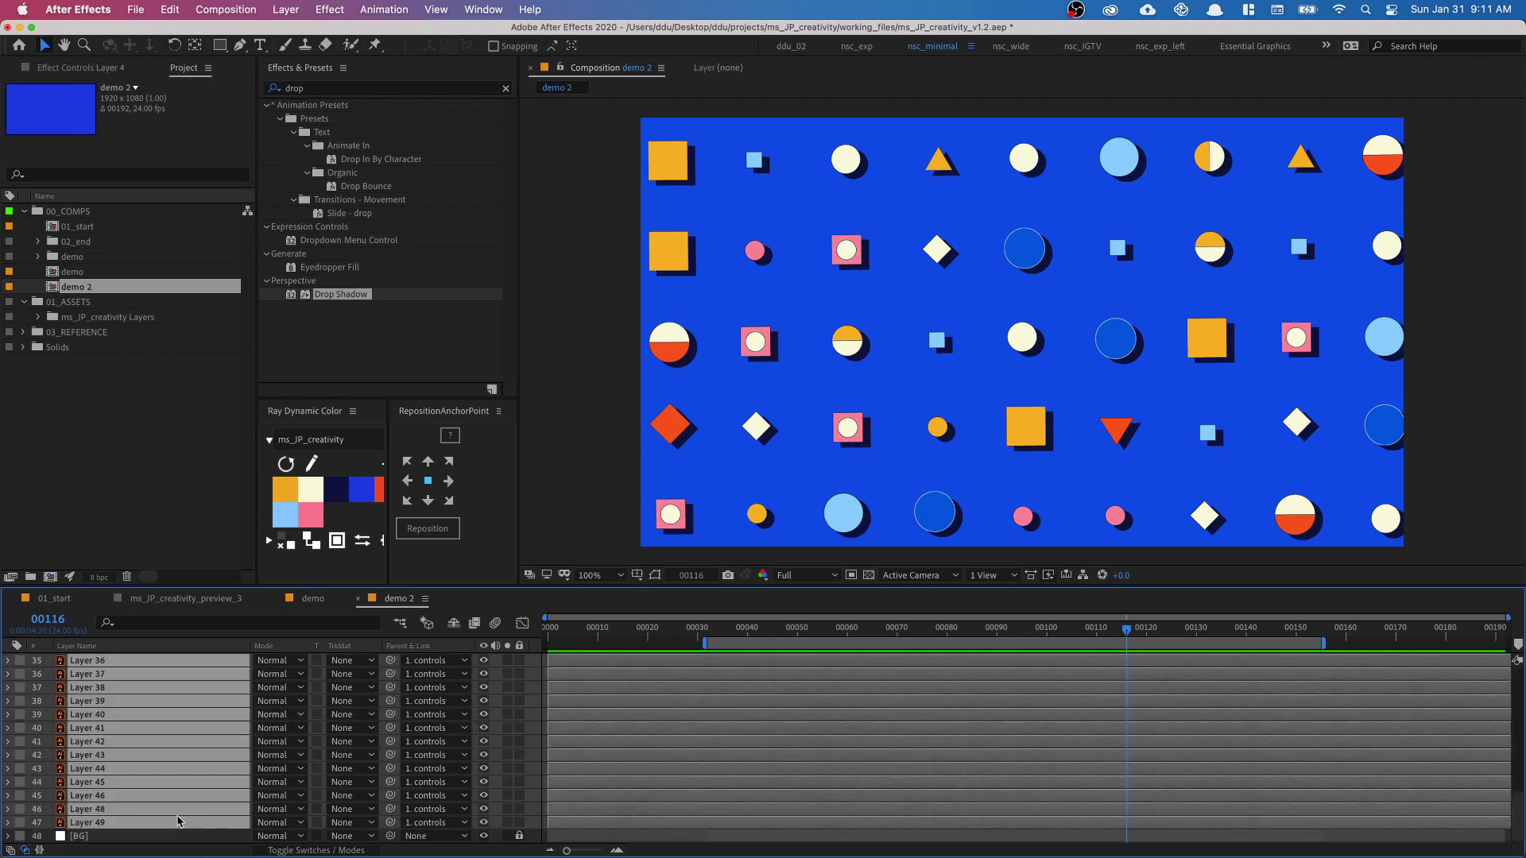
pyautogui.click(413, 713)
pyautogui.click(441, 726)
pyautogui.scroll(9, 443, 714)
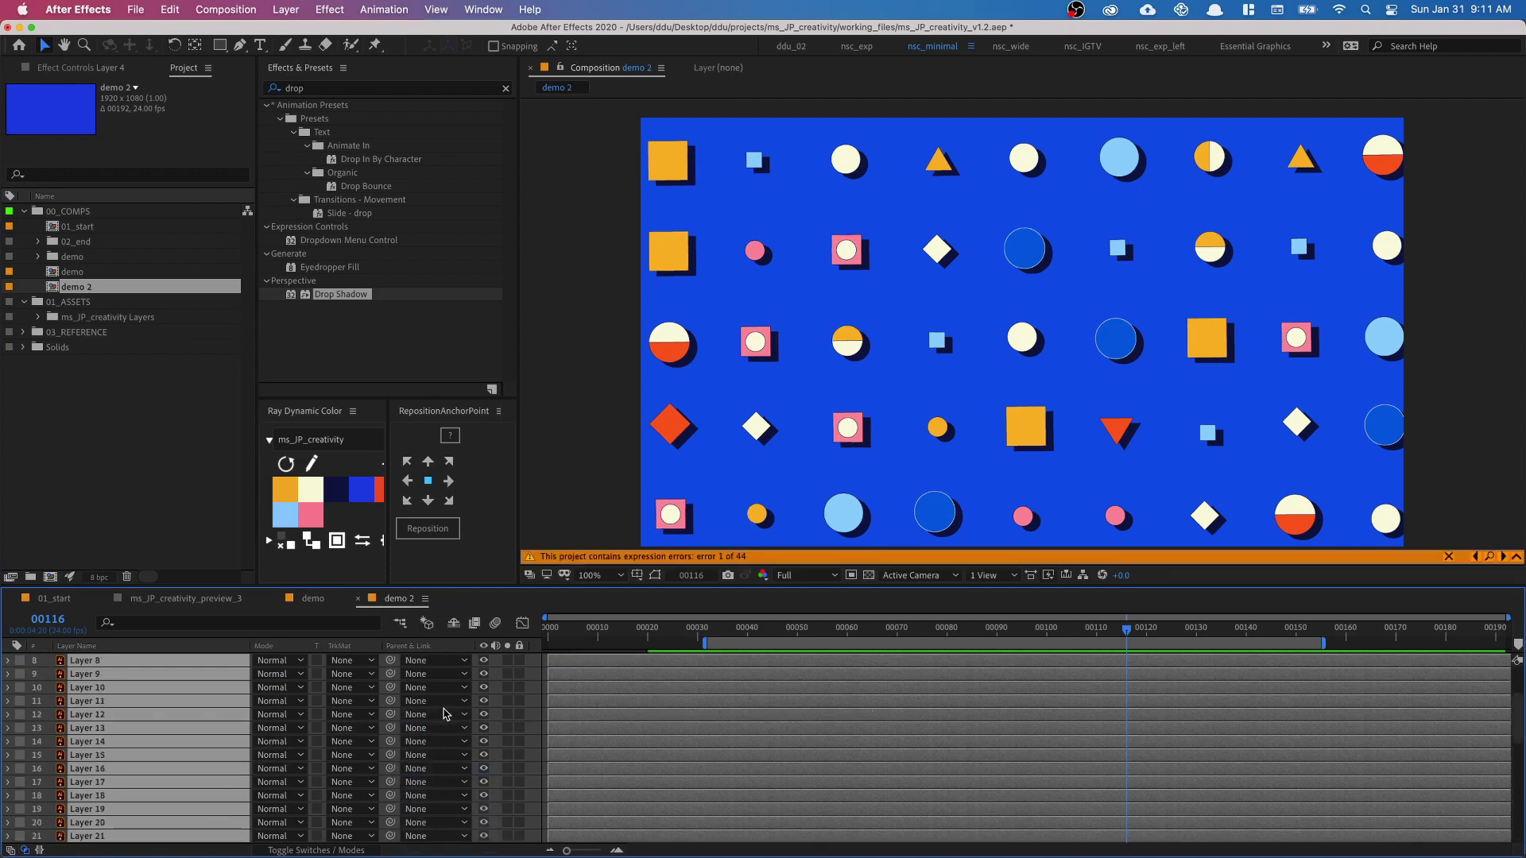
pyautogui.scroll(5, 443, 714)
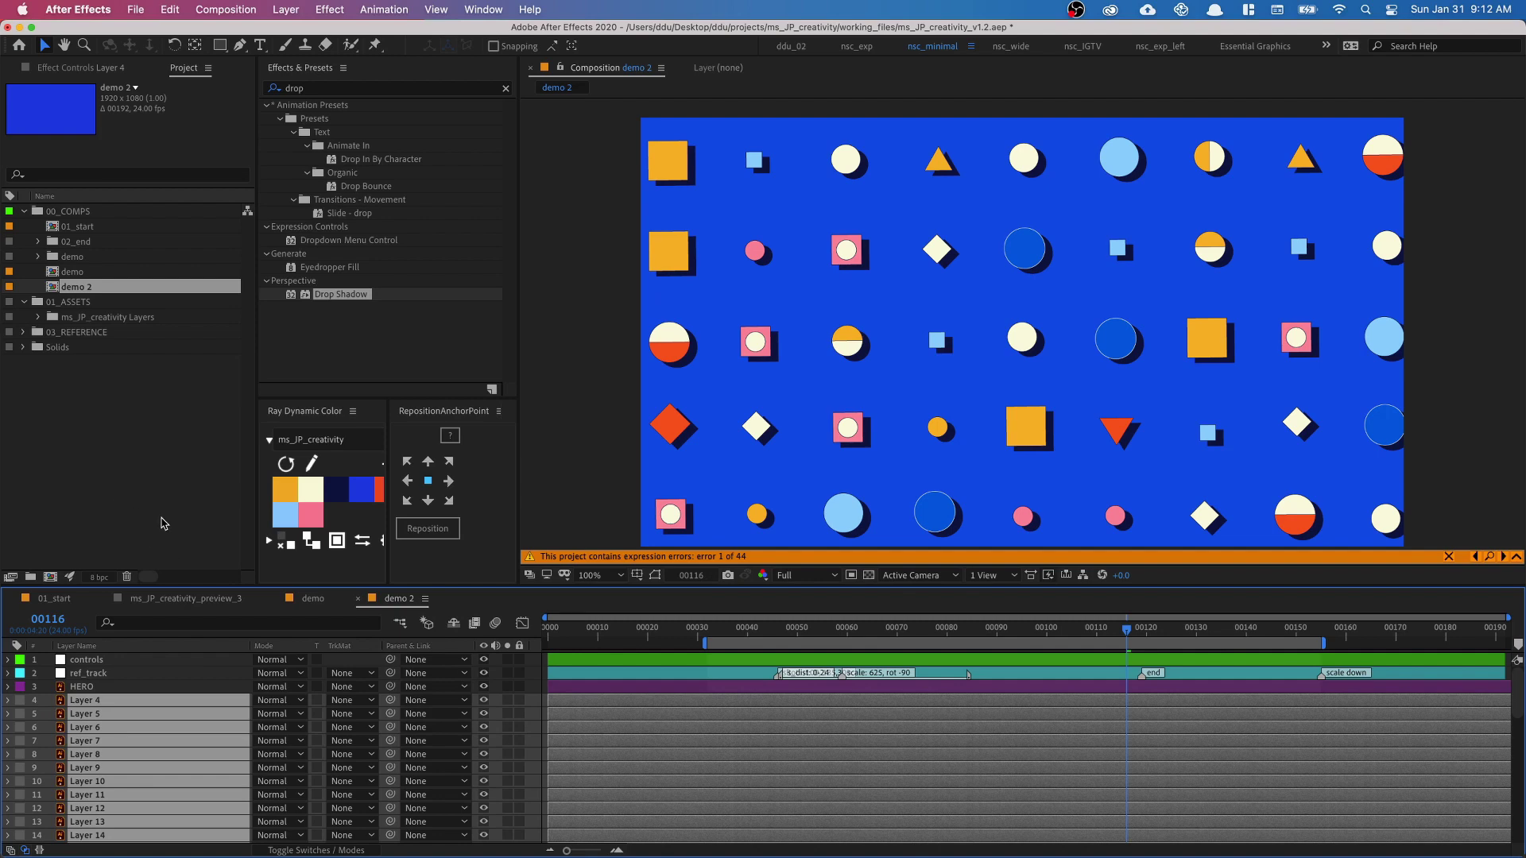
# Step: Run the nsc_pos_random_radial.jsx script via File > Scripts > Run Script File
pyautogui.click(134, 9)
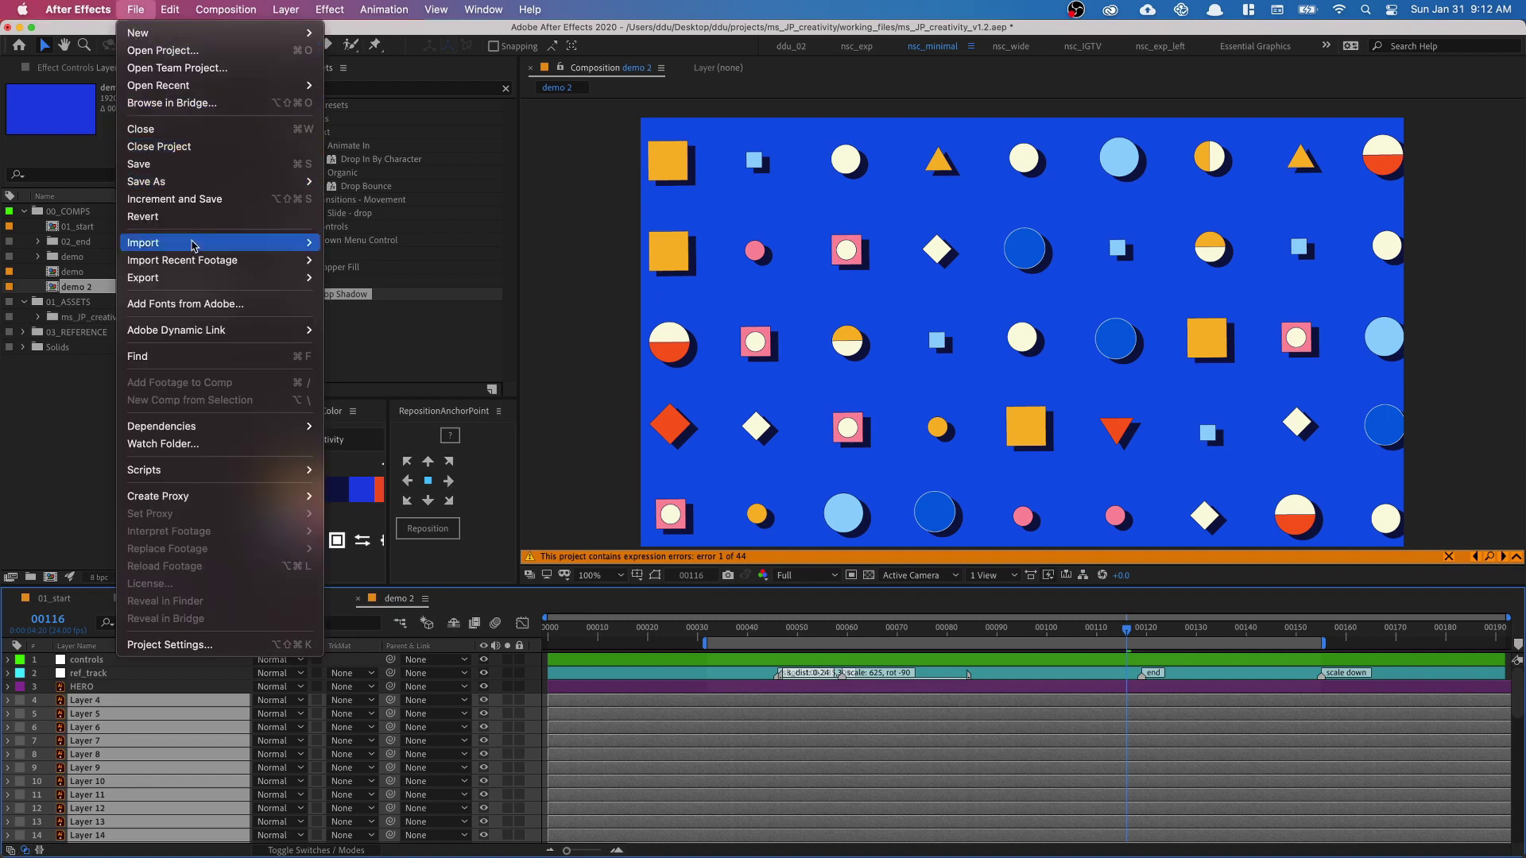
pyautogui.moveTo(281, 471)
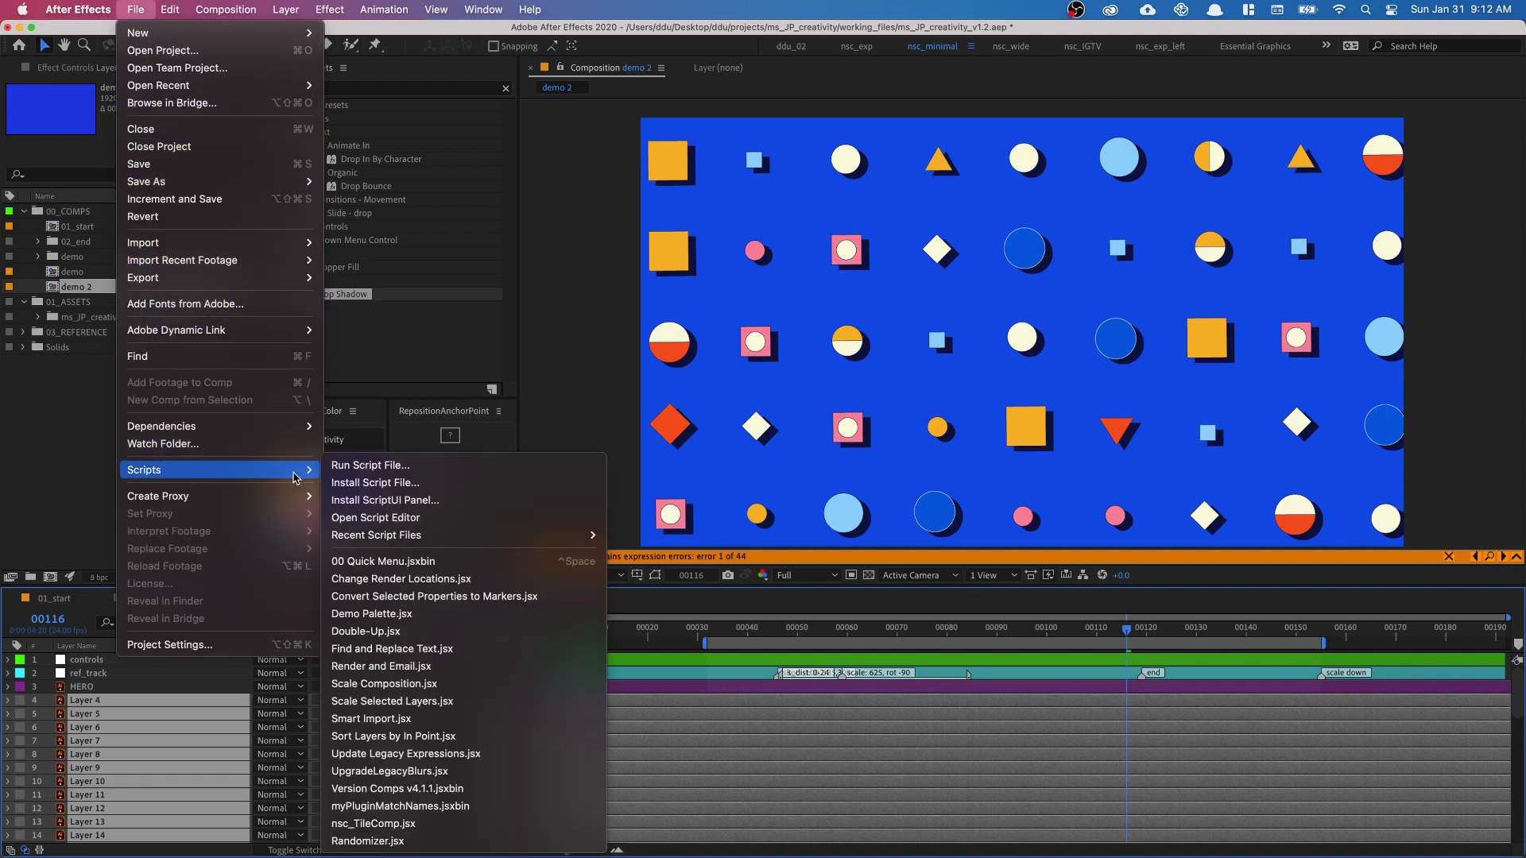
pyautogui.click(556, 471)
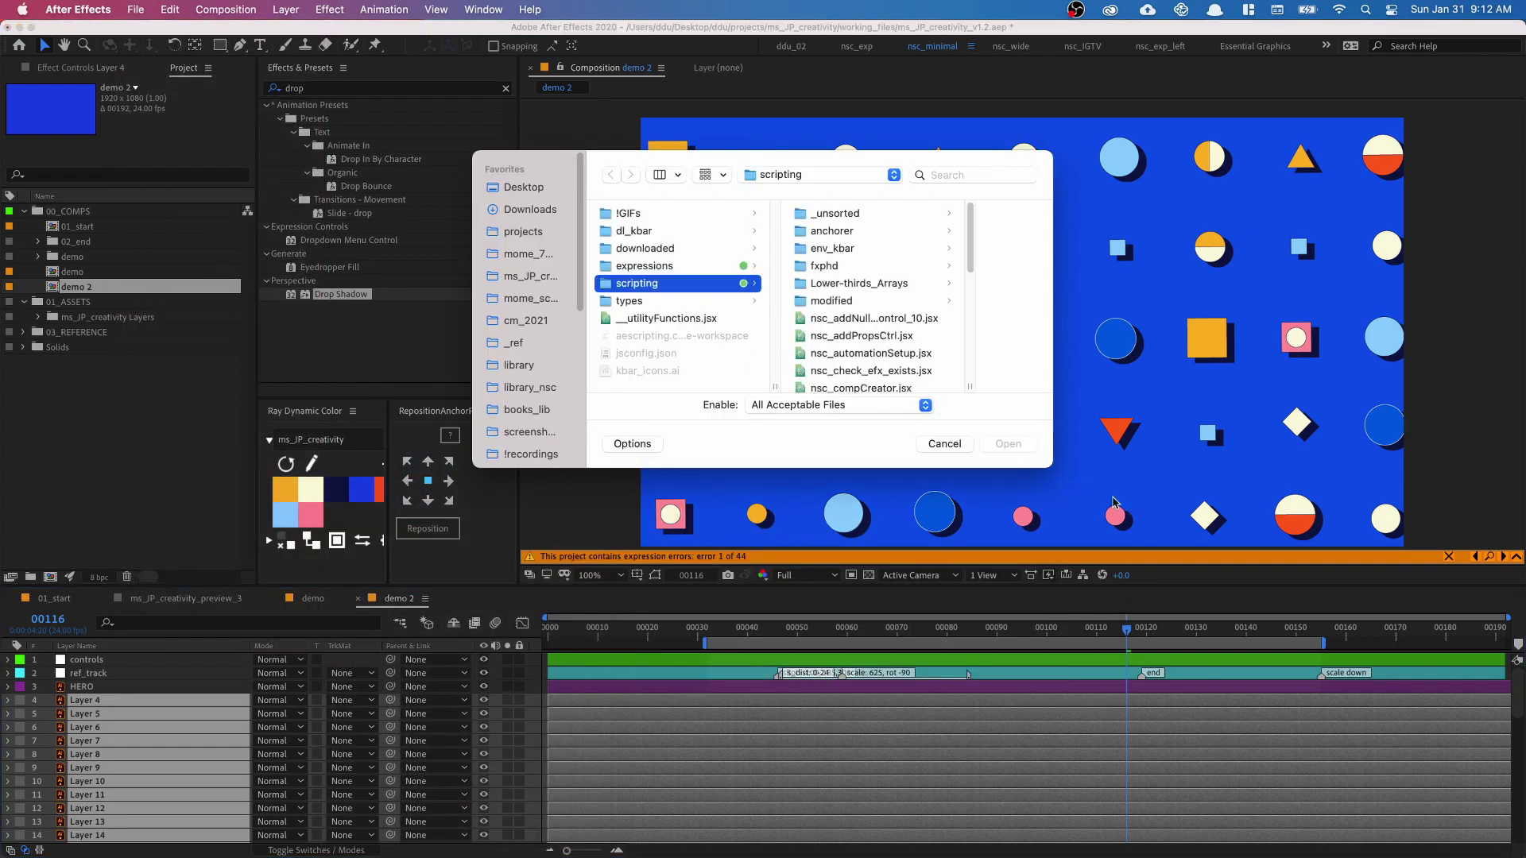
pyautogui.moveTo(1047, 463); pyautogui.dragTo(1075, 764)
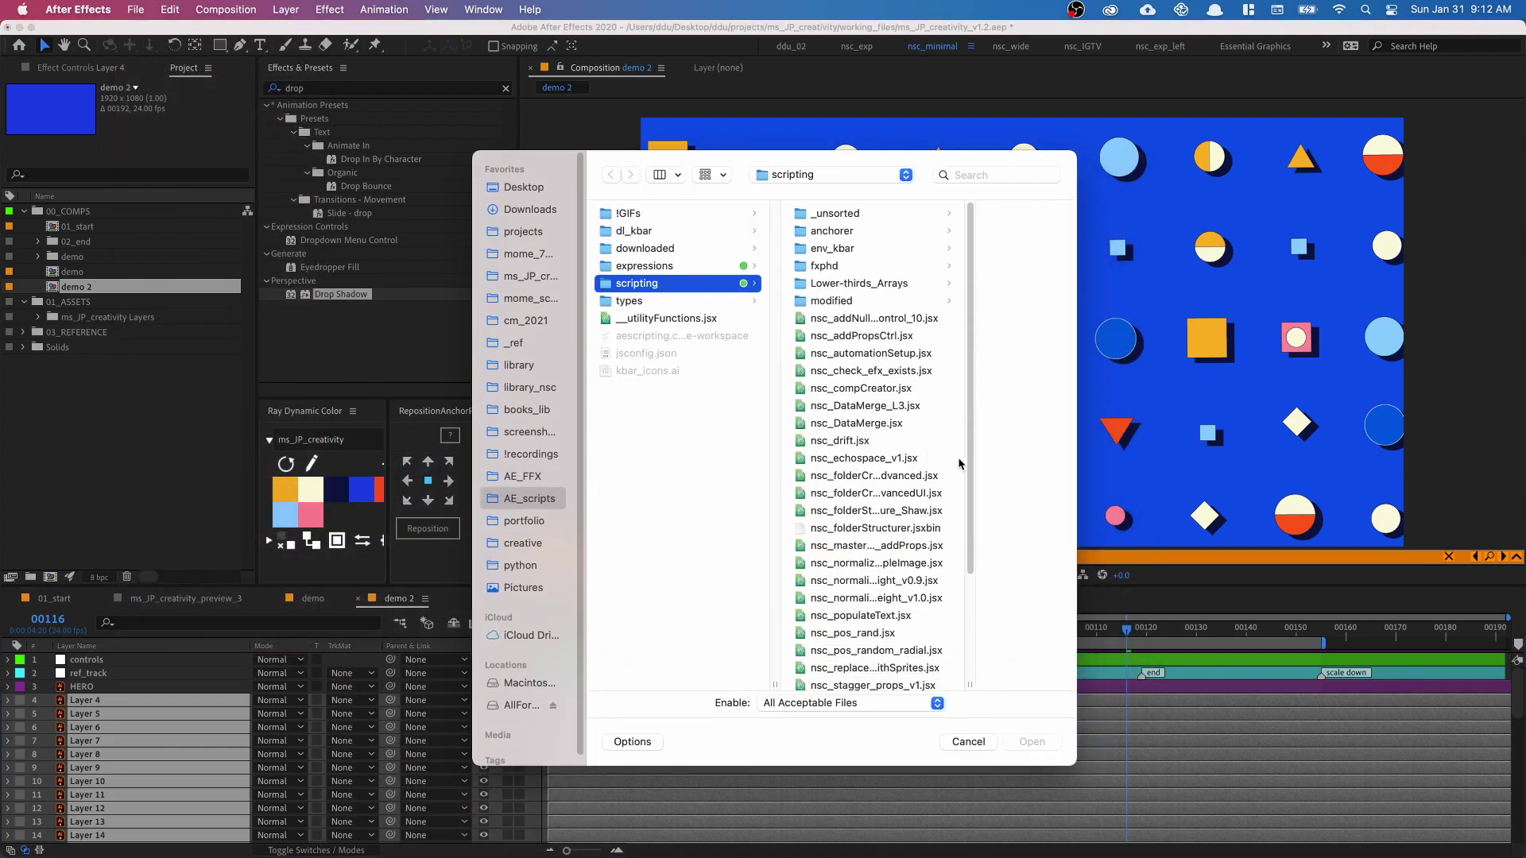
pyautogui.scroll(-5, 958, 463)
pyautogui.moveTo(964, 683); pyautogui.dragTo(1086, 669)
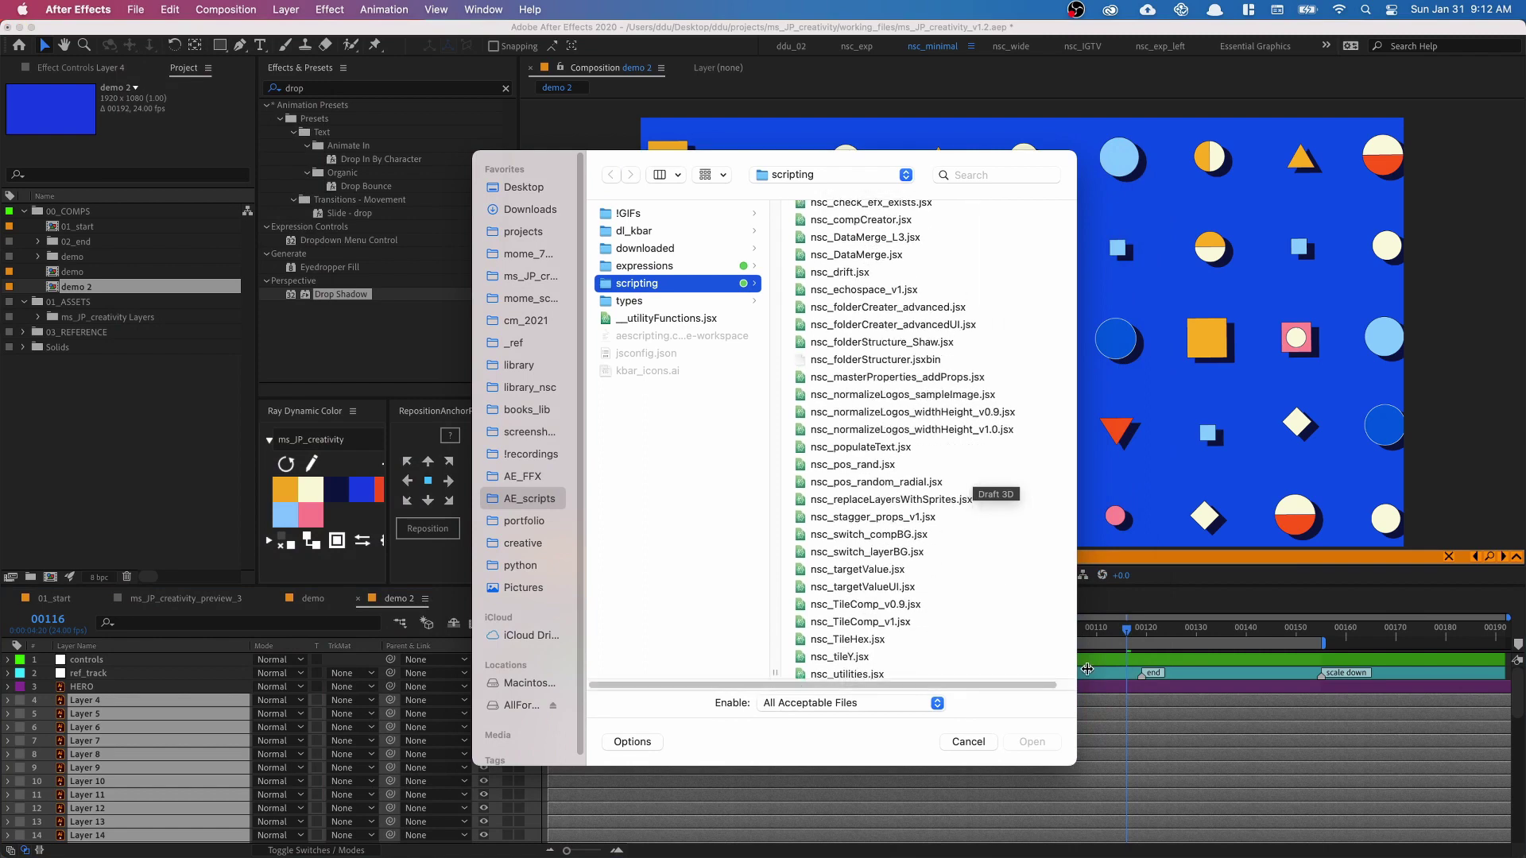
pyautogui.click(897, 482)
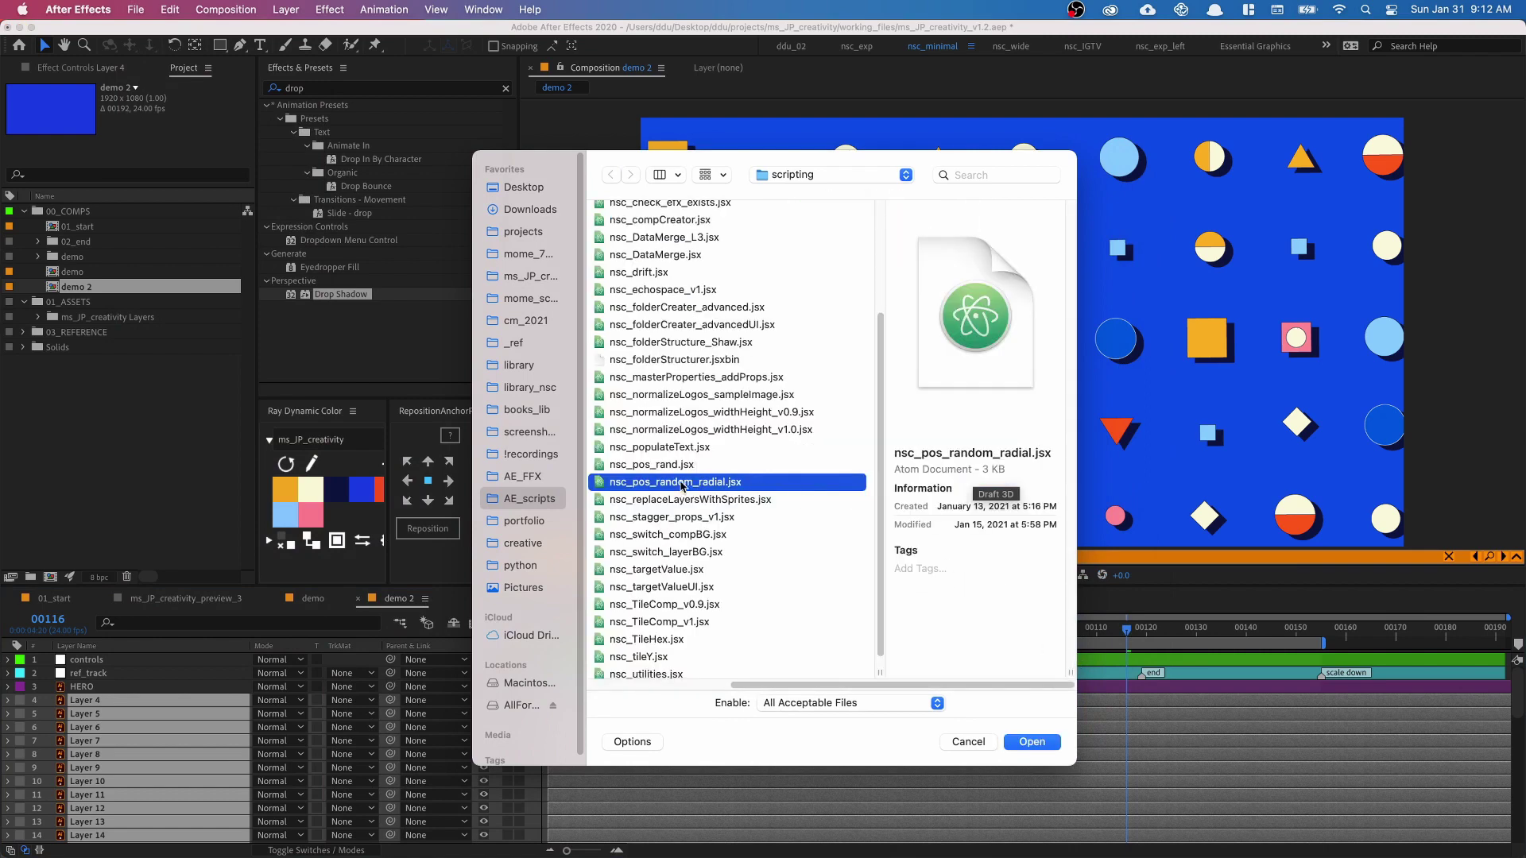
pyautogui.doubleClick(732, 482)
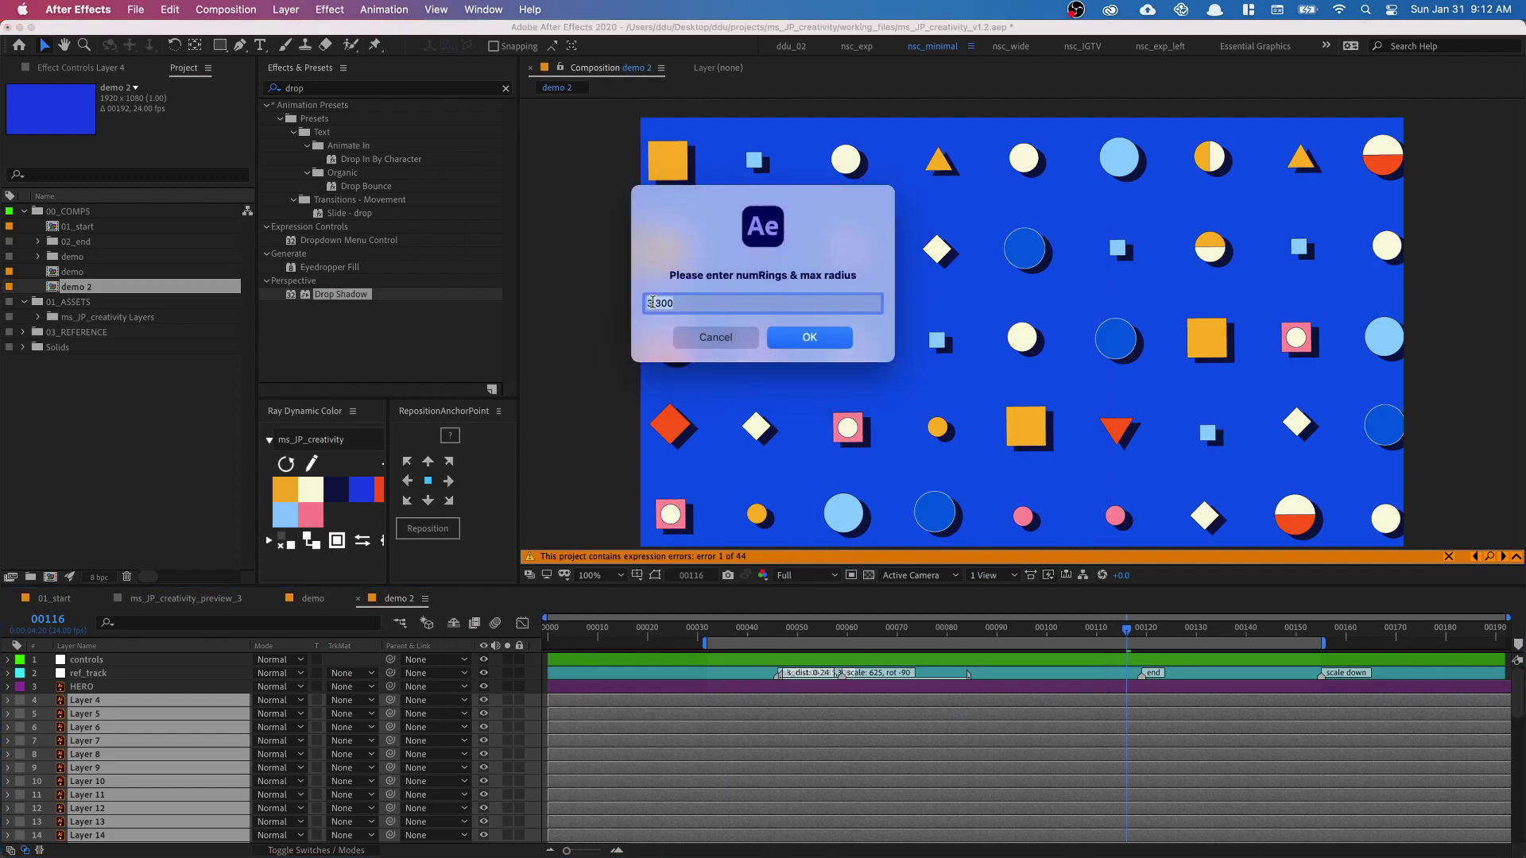
# Step: Enter 4 rings and an 800 max radius in the script prompt and confirm
pyautogui.click(651, 303)
pyautogui.moveTo(719, 193); pyautogui.dragTo(767, 246)
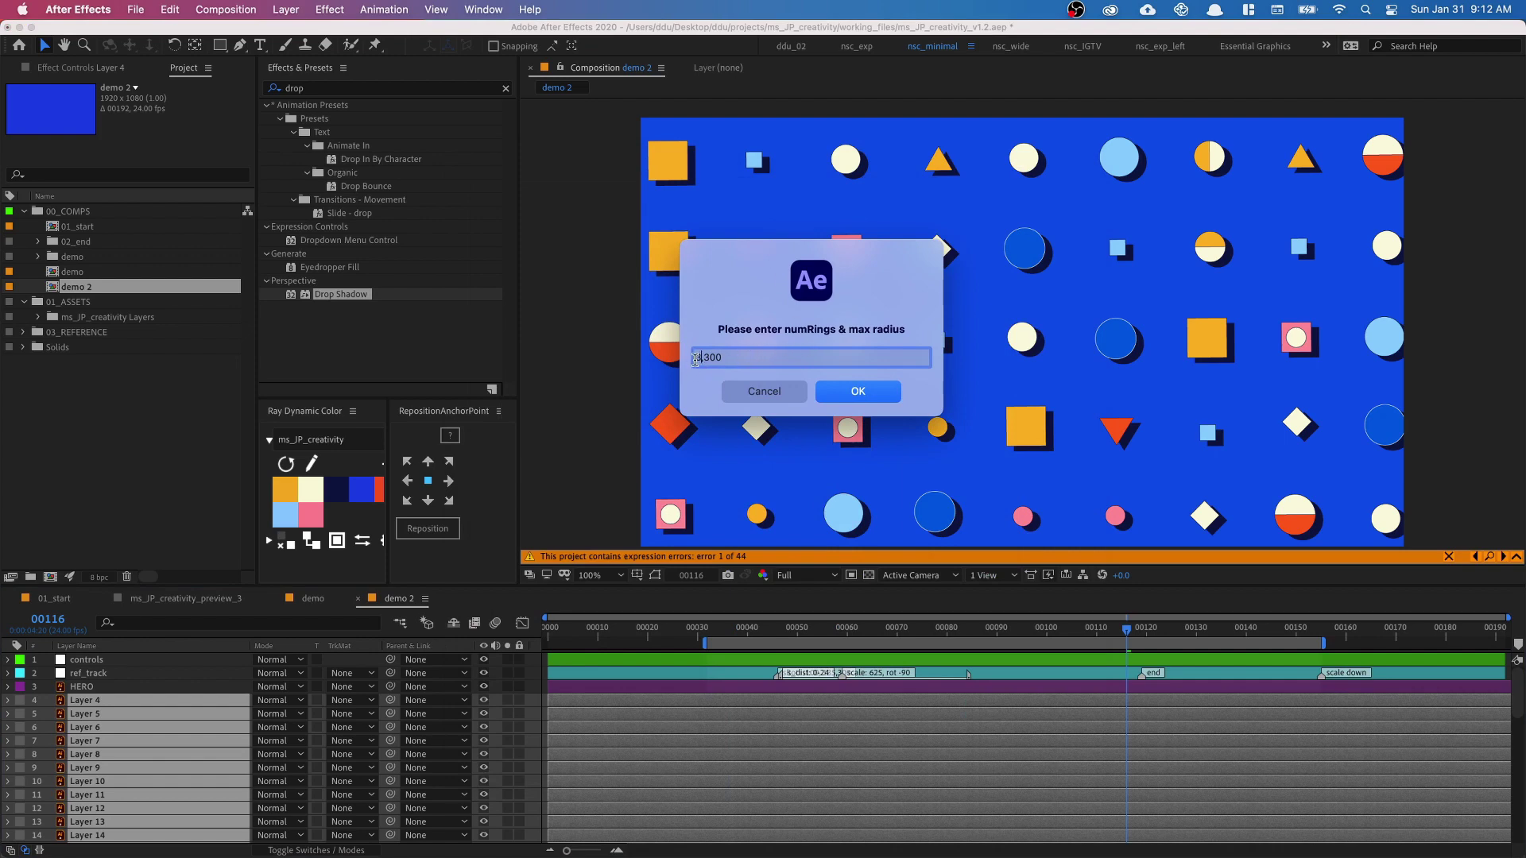
pyautogui.press('BackSpace')
pyautogui.write('4')
pyautogui.doubleClick(732, 355)
pyautogui.write('8')
pyautogui.click(856, 392)
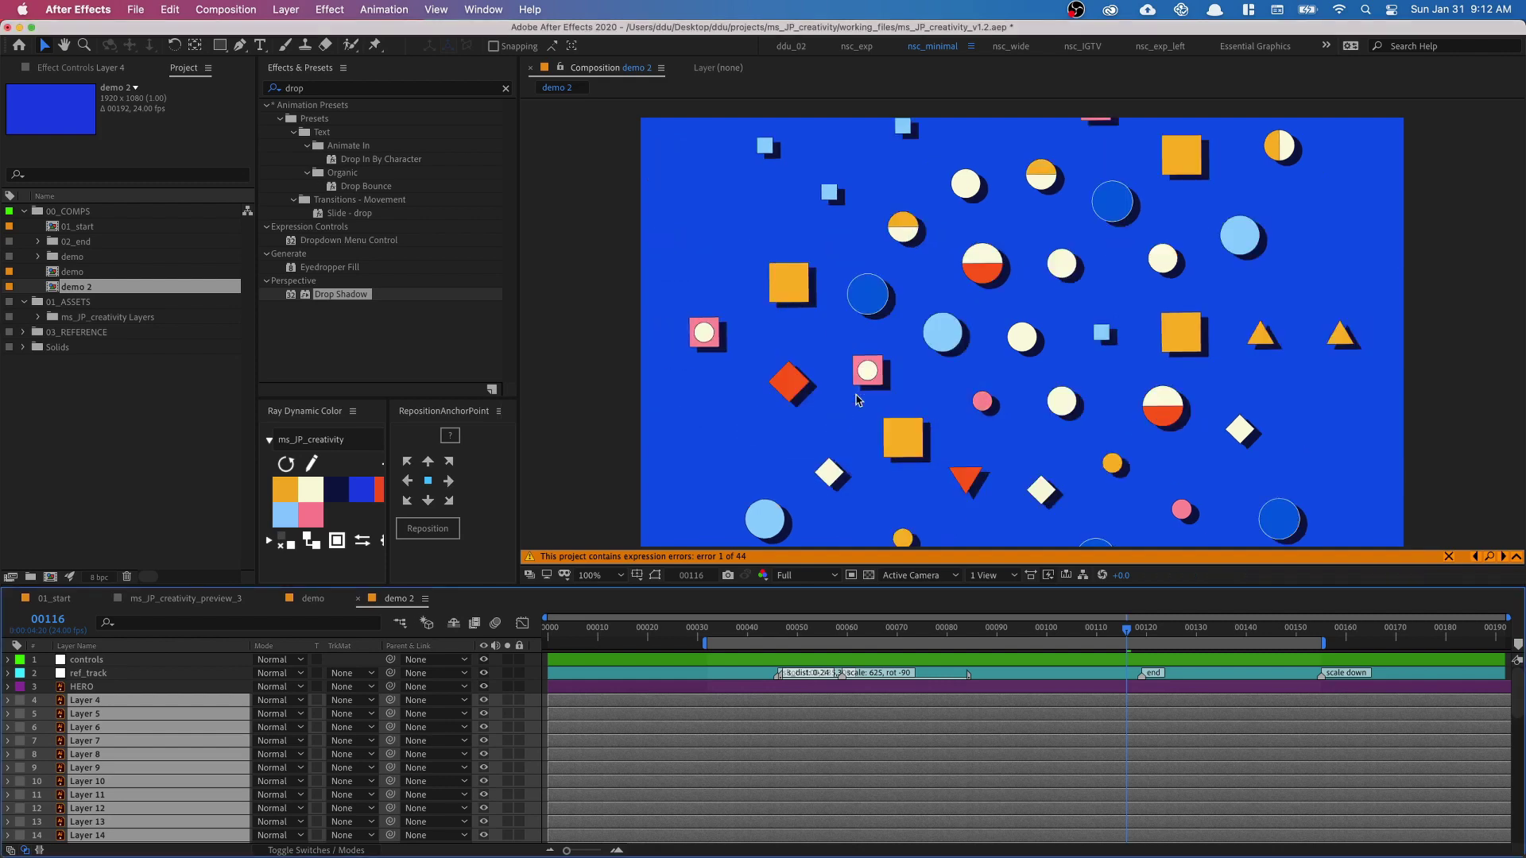
# Step: Zoom the viewer out and change the composition height to 1920 in Composition Settings
pyautogui.press(',')
pyautogui.press(',')
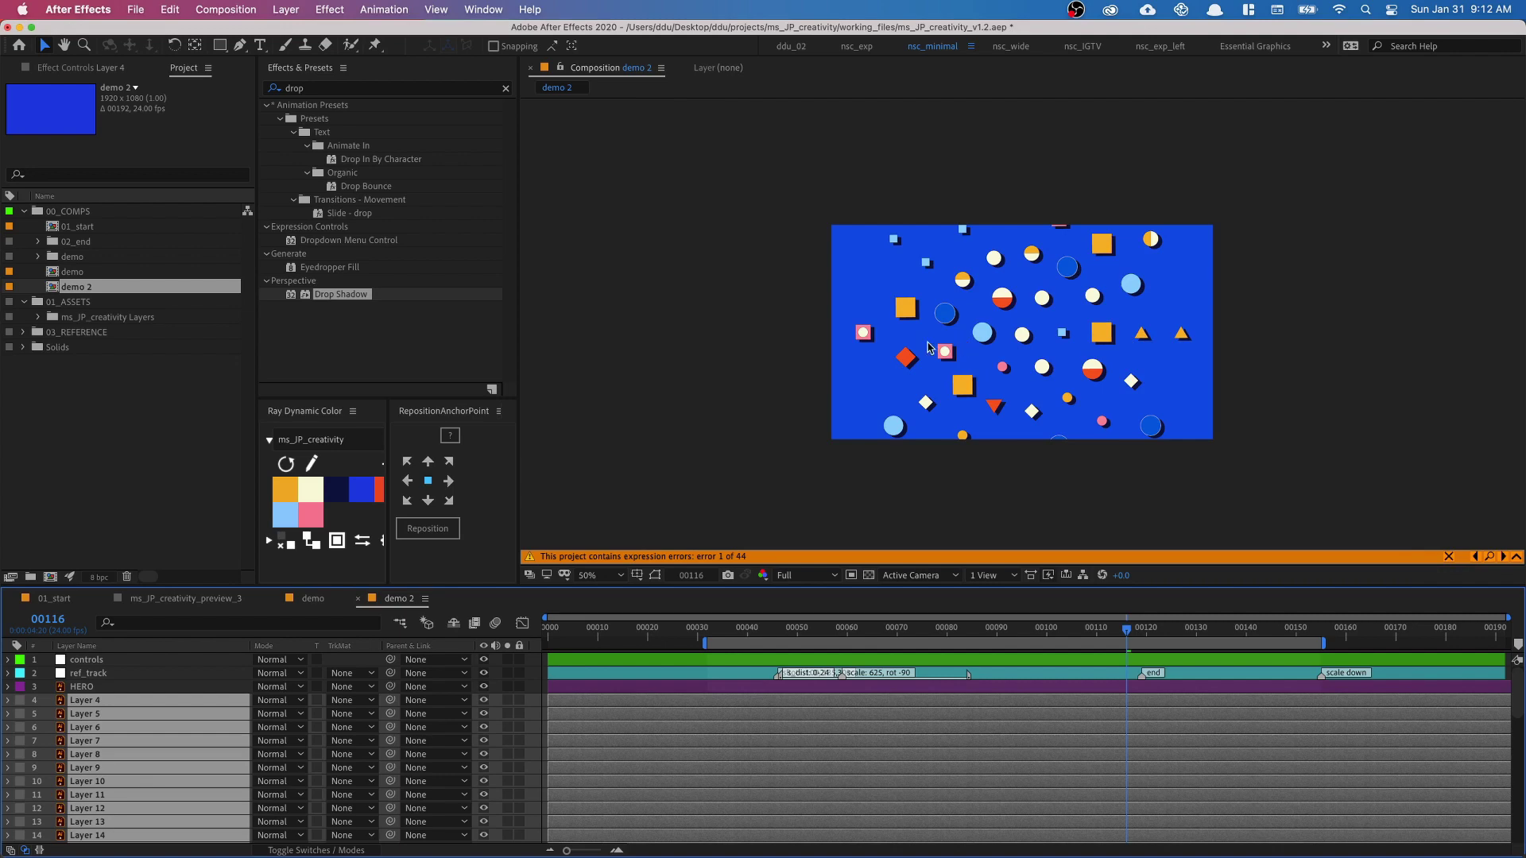
pyautogui.press('super+k')
pyautogui.click(898, 464)
pyautogui.write('1')
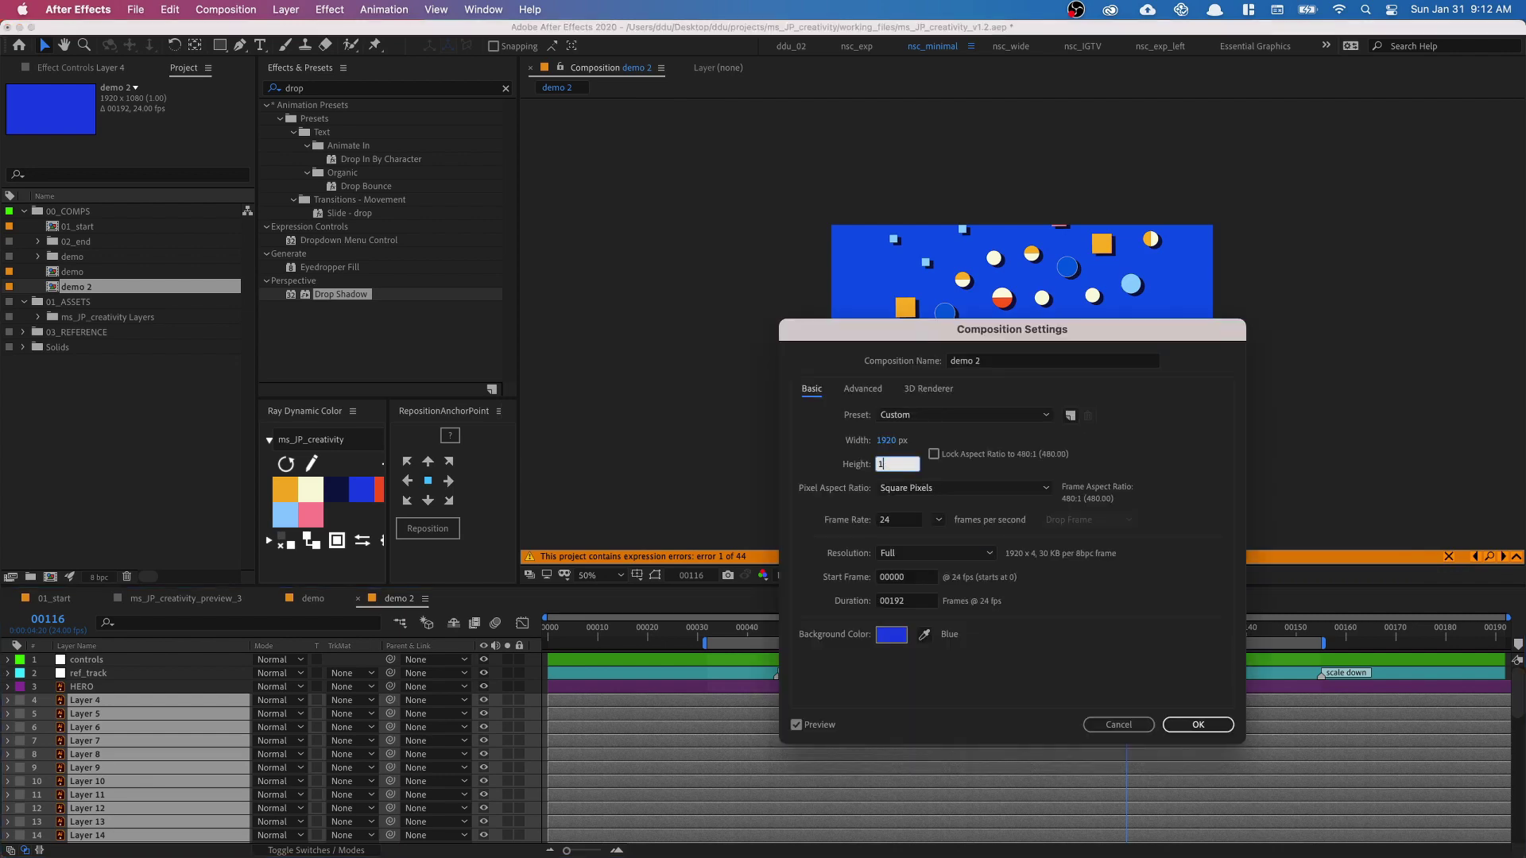
pyautogui.write('920')
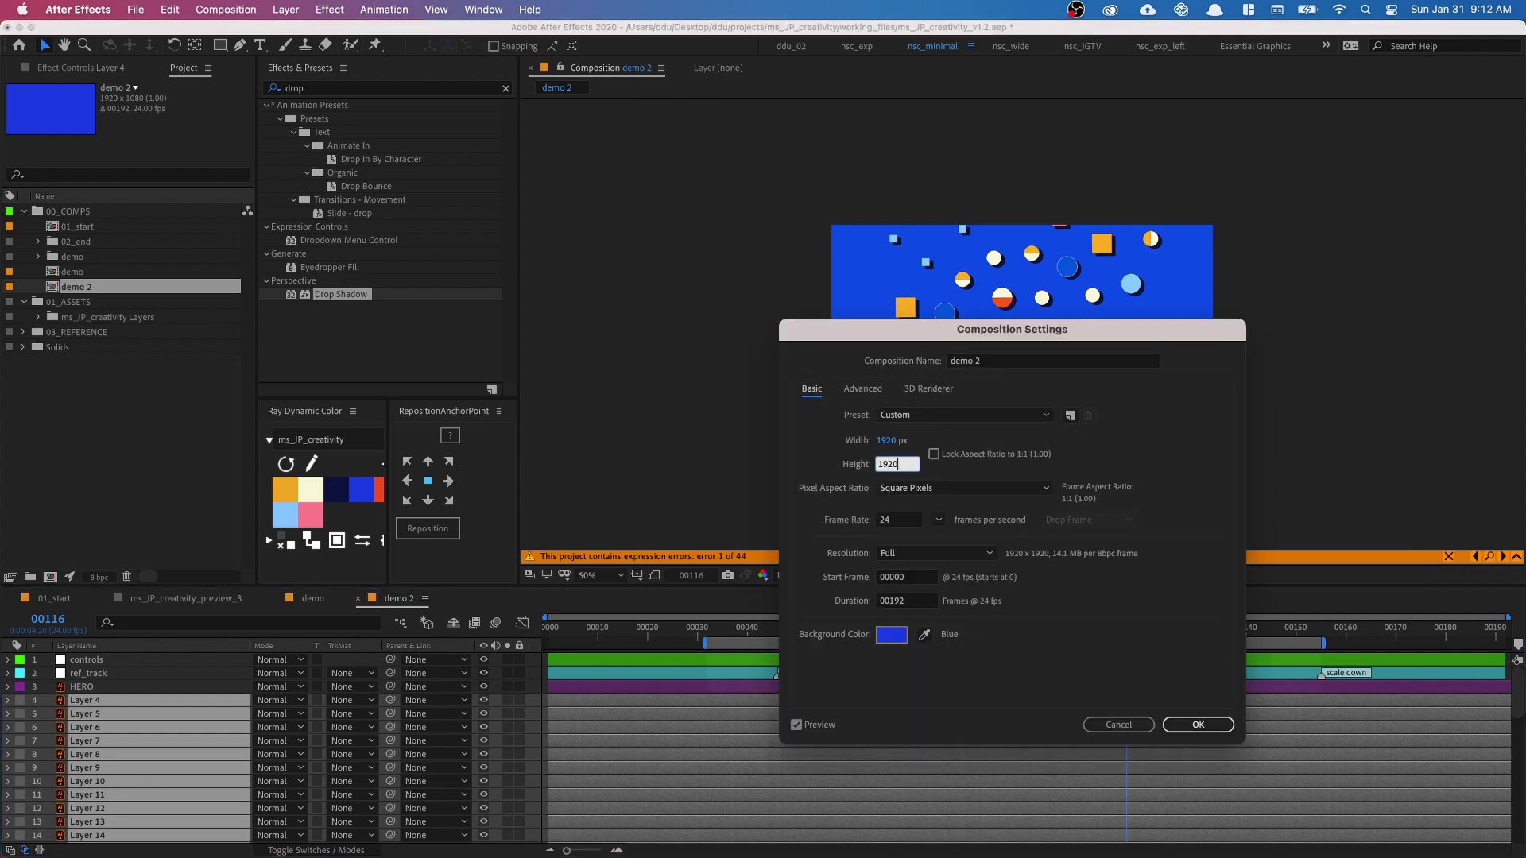
pyautogui.click(1216, 721)
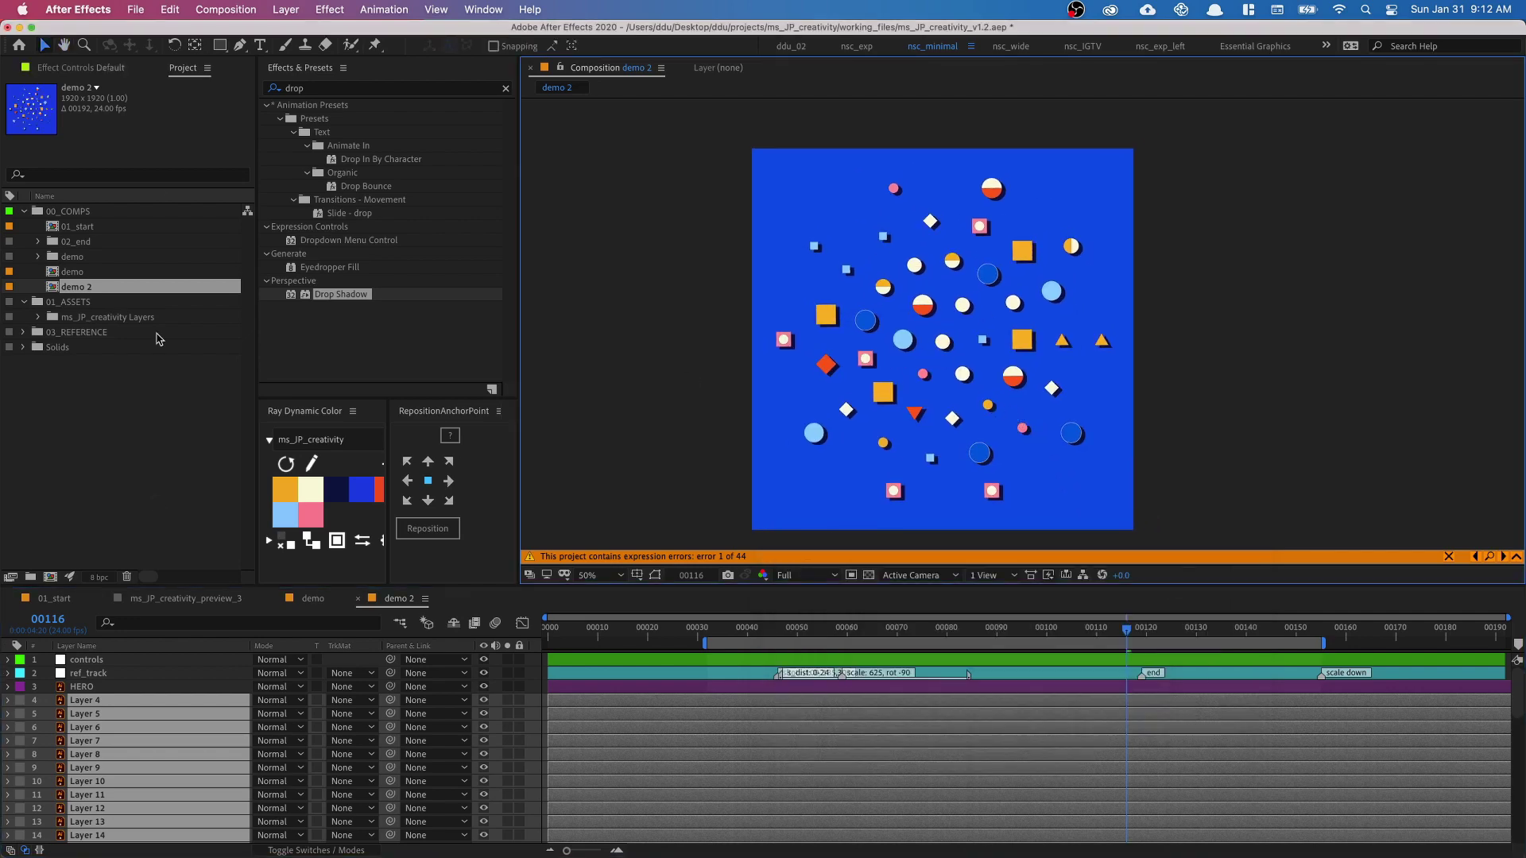
# Step: Rerun the recent nsc_pos_random_radial.jsx script with 3 rings and an 800 radius
pyautogui.click(136, 9)
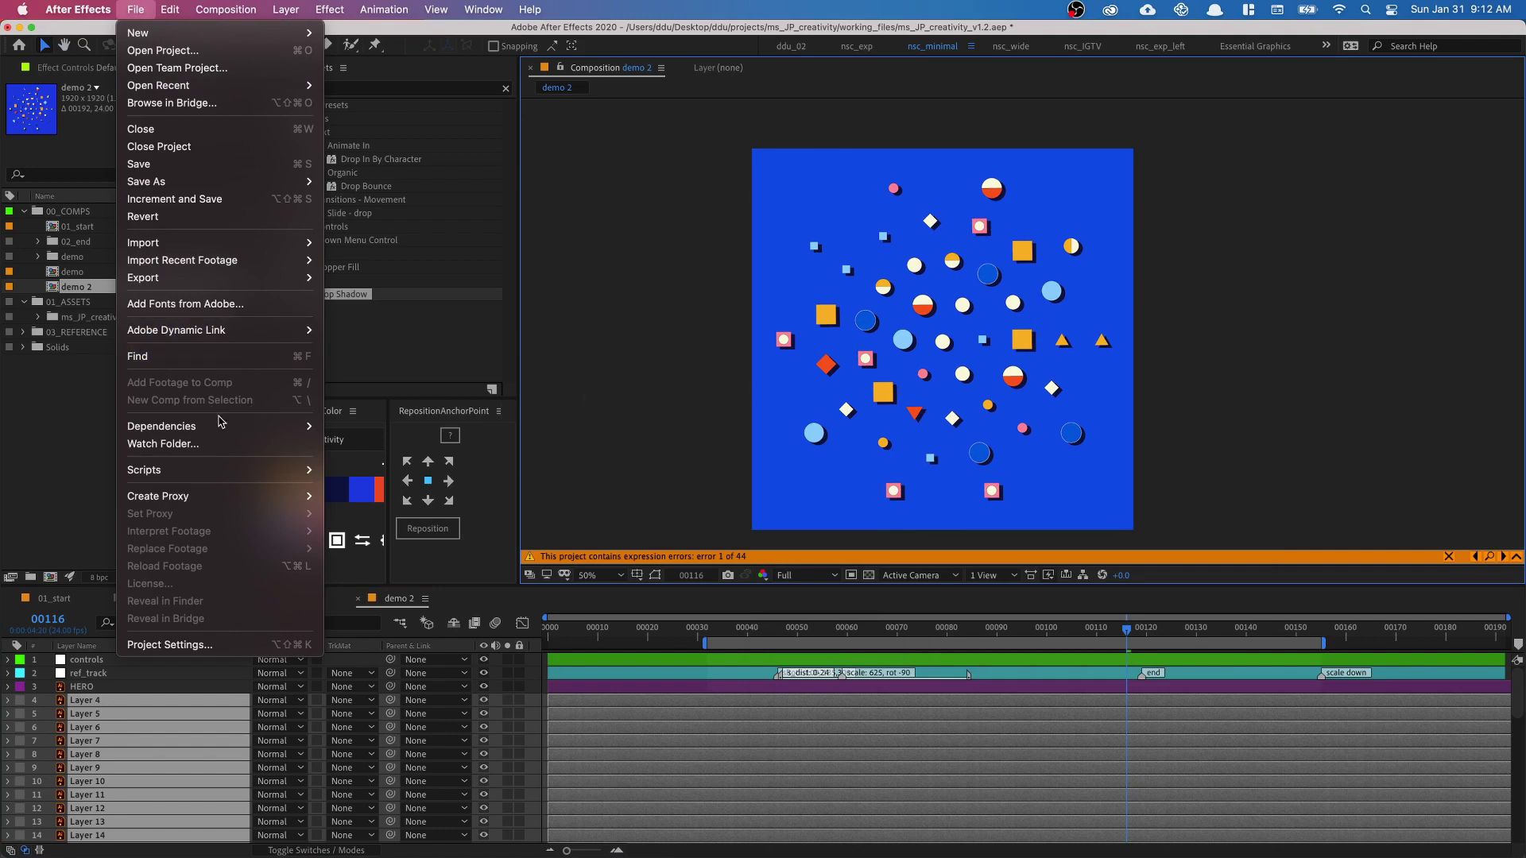
pyautogui.moveTo(232, 470)
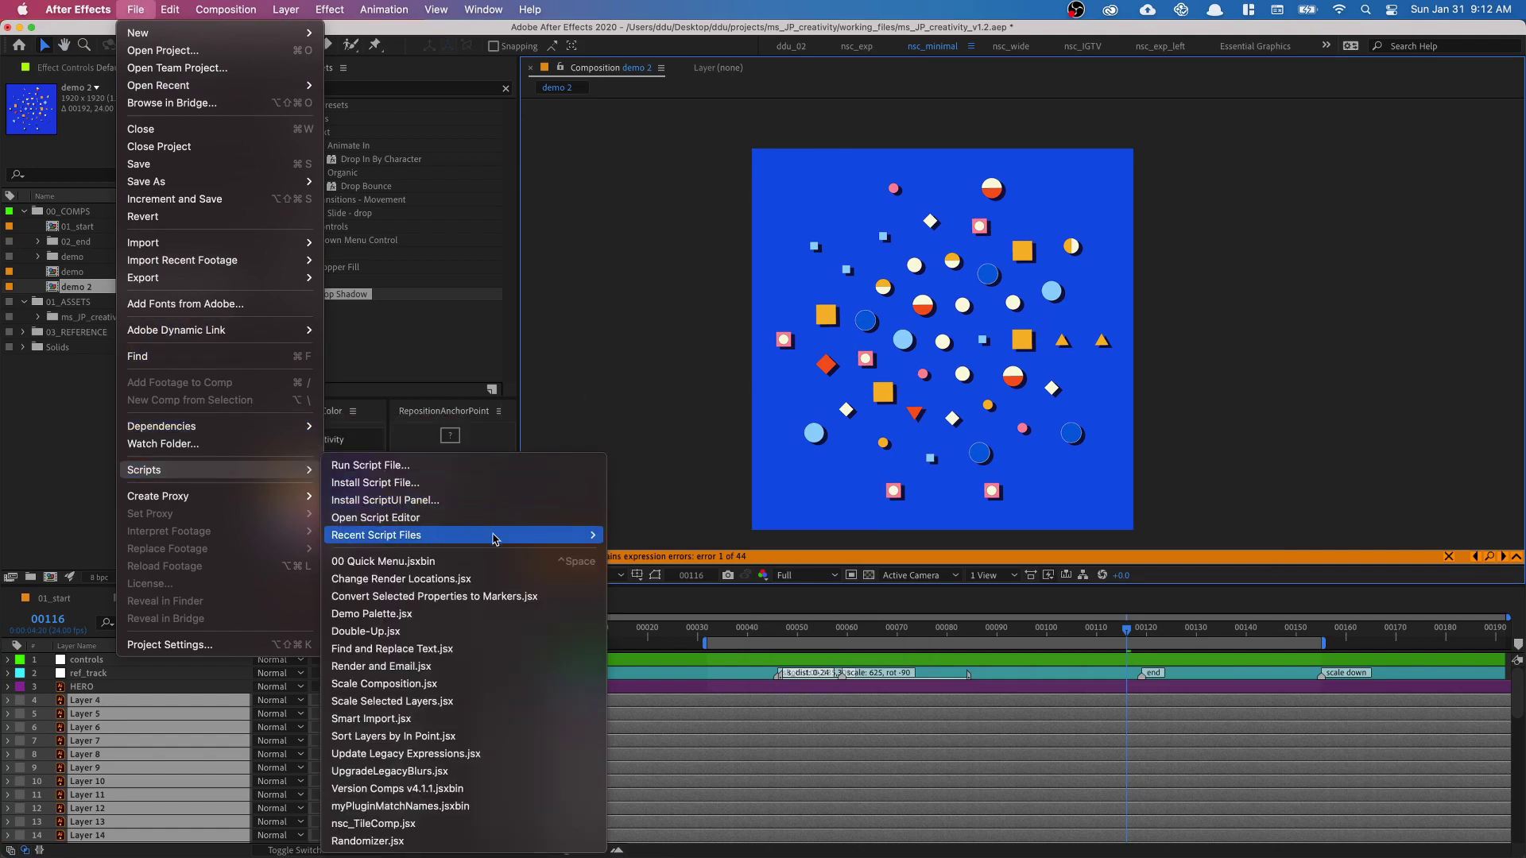
pyautogui.moveTo(494, 538)
pyautogui.click(718, 536)
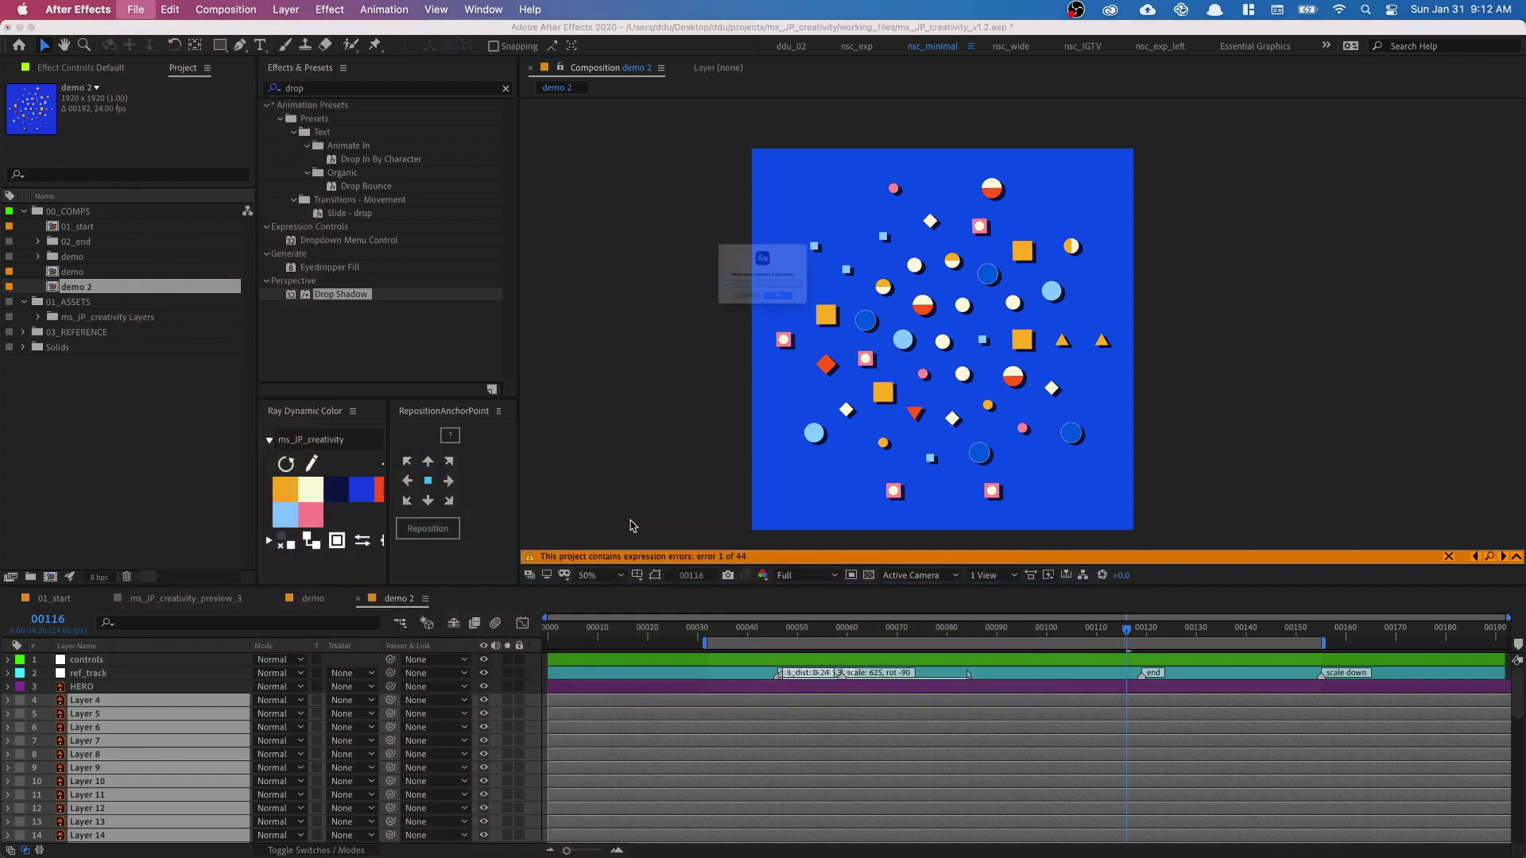
pyautogui.write('3,8')
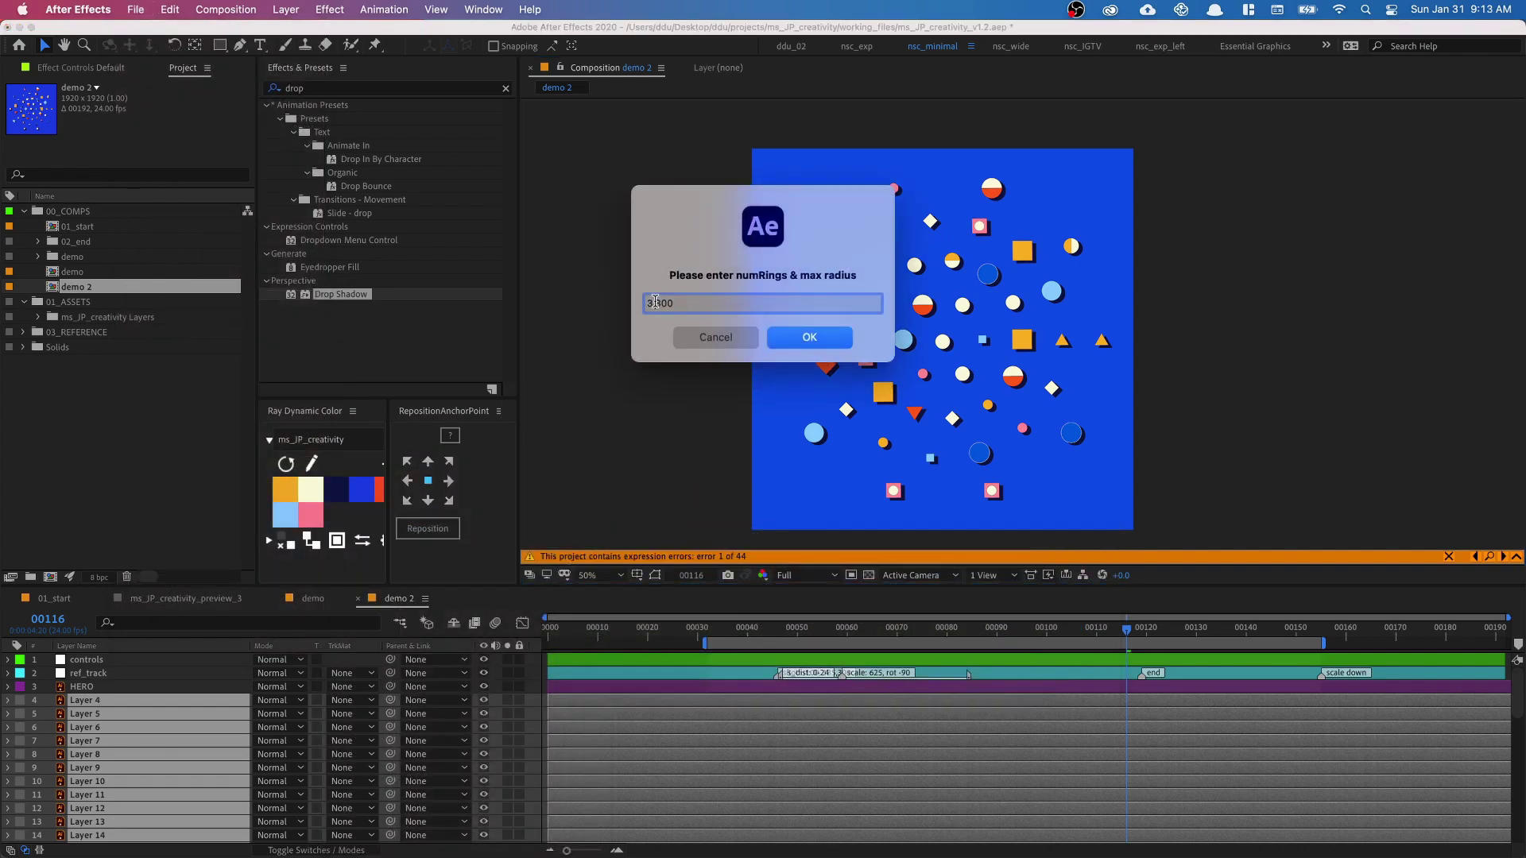
pyautogui.press('Return')
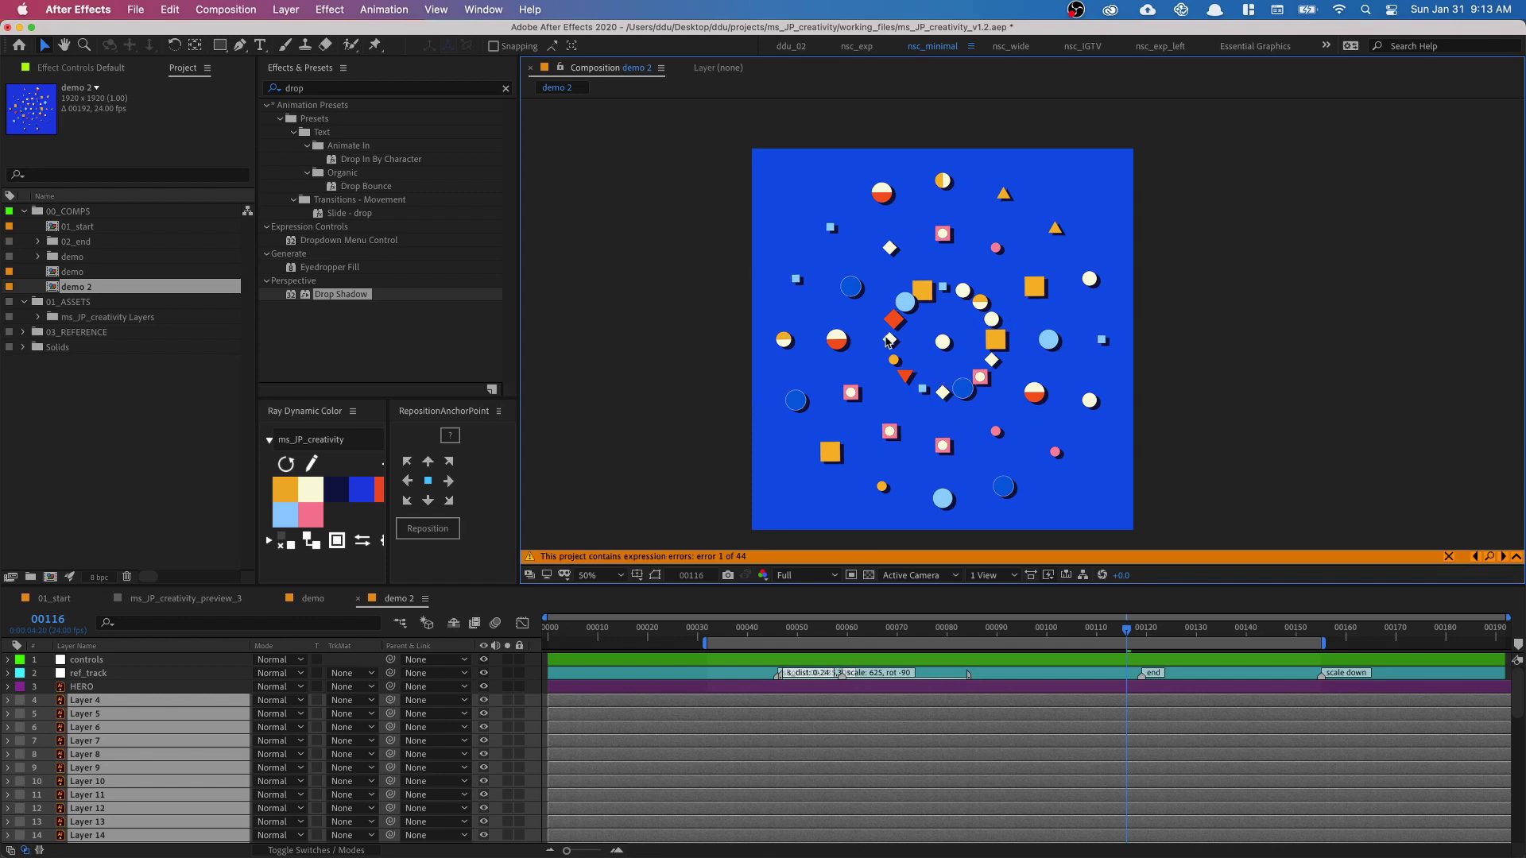
# Step: Run the radial script again, entering '3,80' for a new layout
pyautogui.click(135, 10)
pyautogui.moveTo(282, 427)
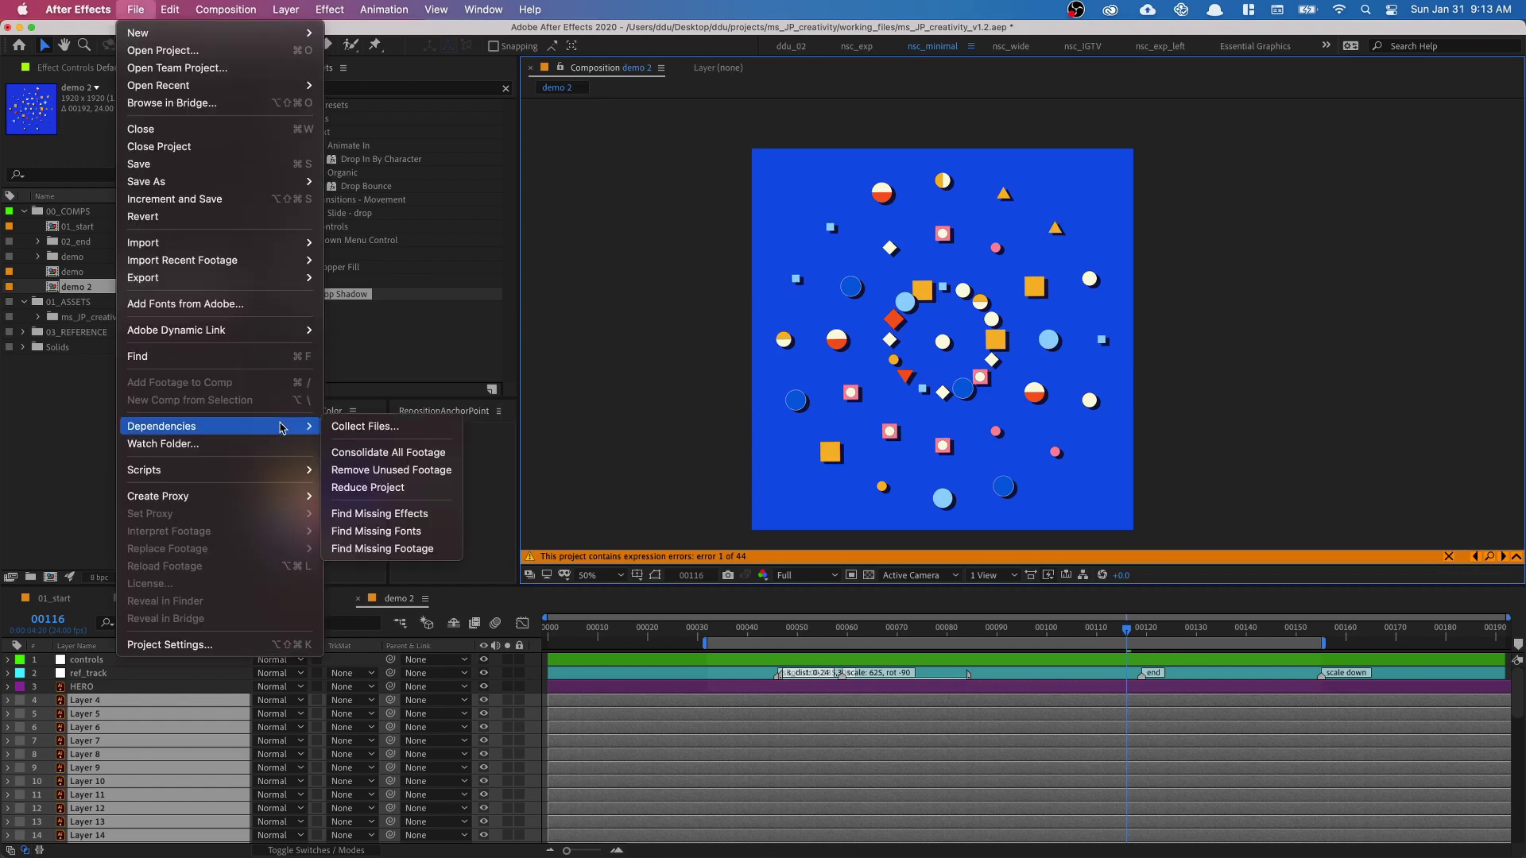
pyautogui.moveTo(292, 478)
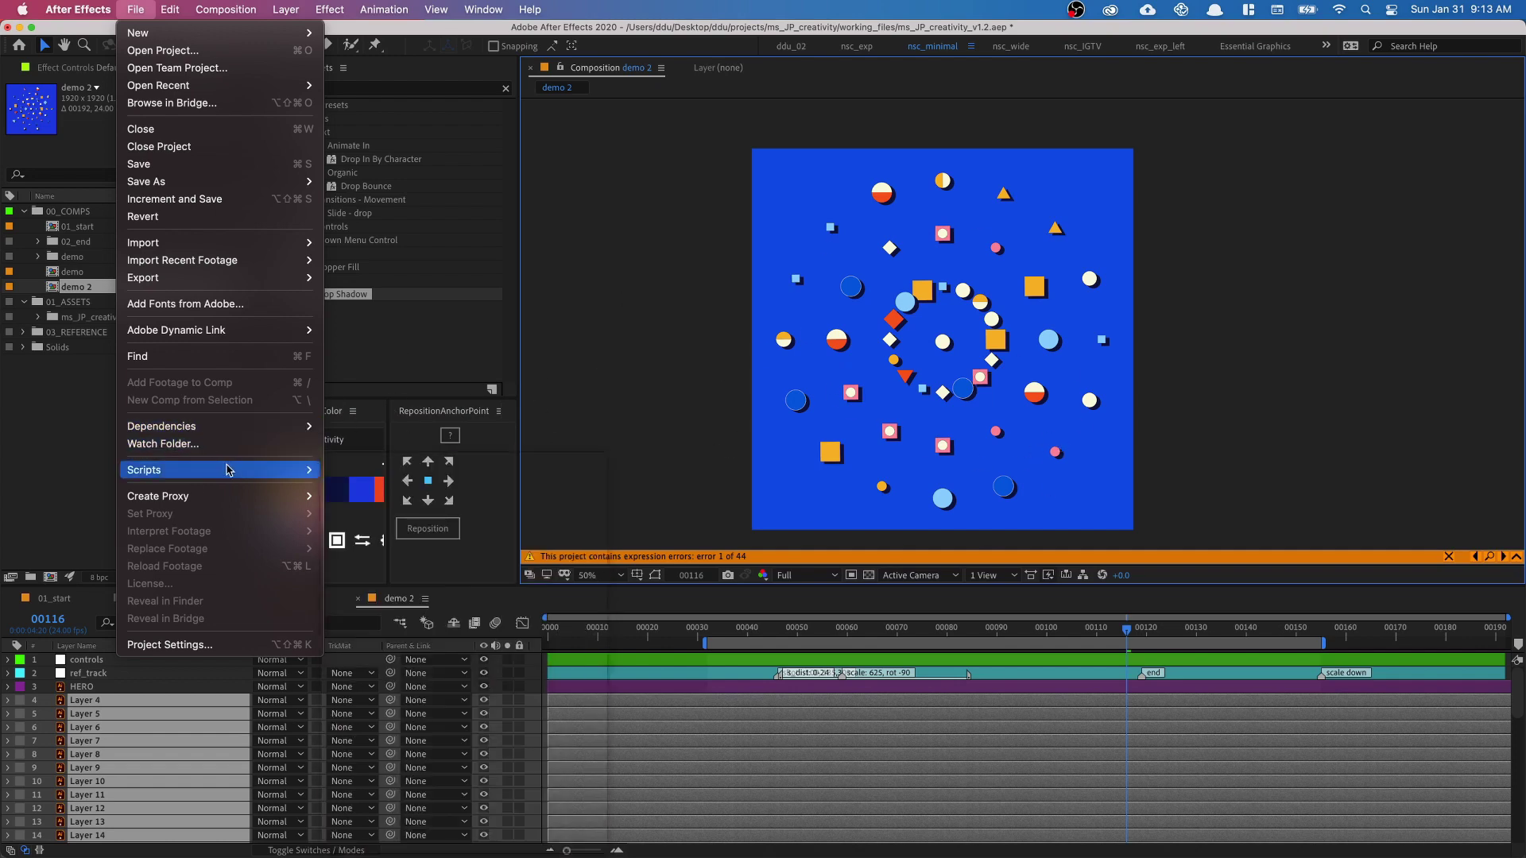
pyautogui.moveTo(226, 470)
pyautogui.moveTo(508, 537)
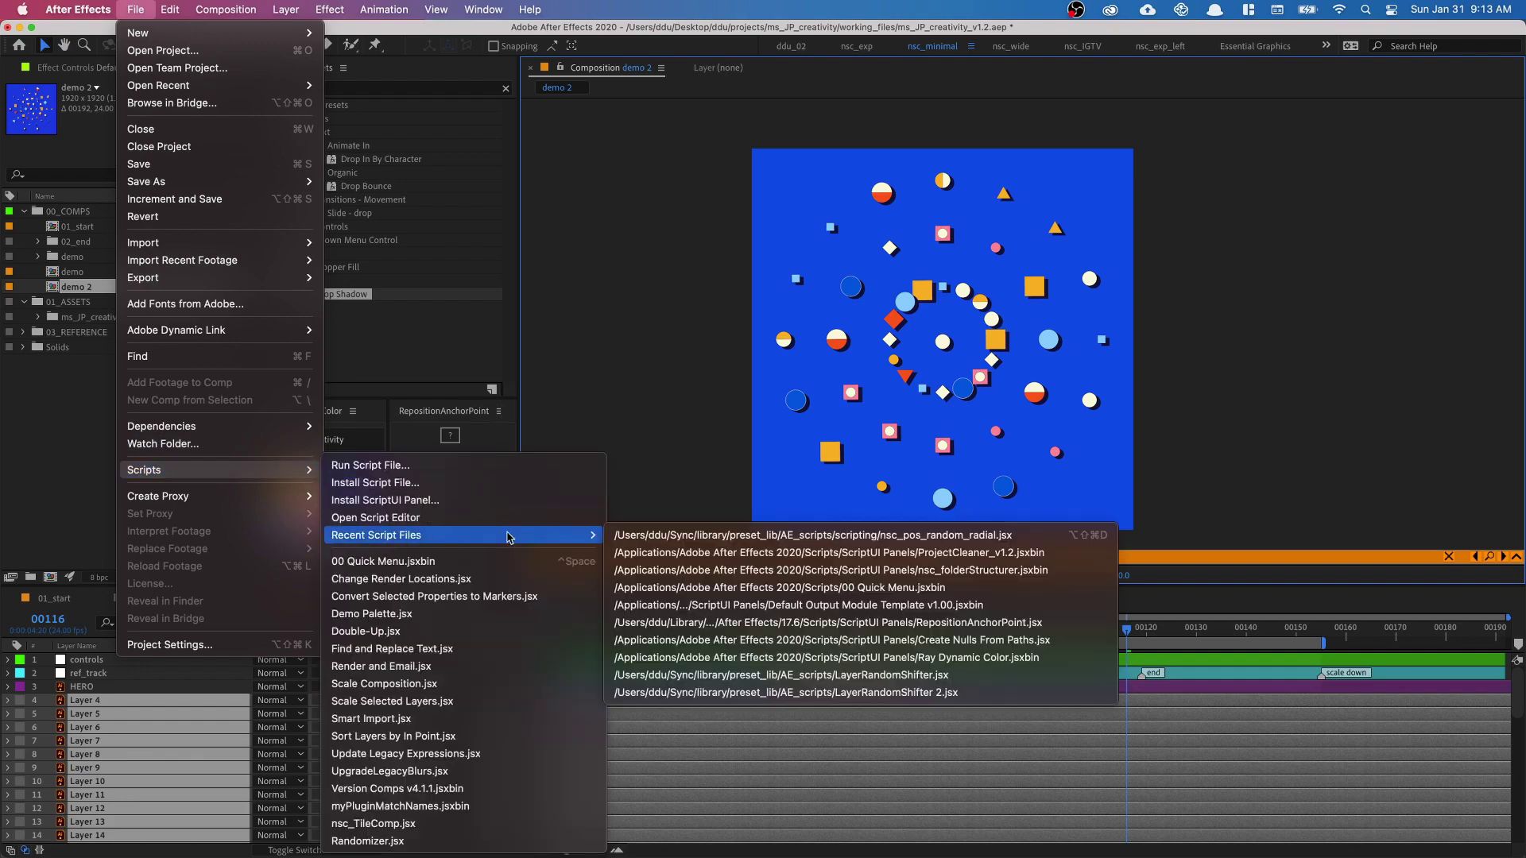
pyautogui.click(721, 537)
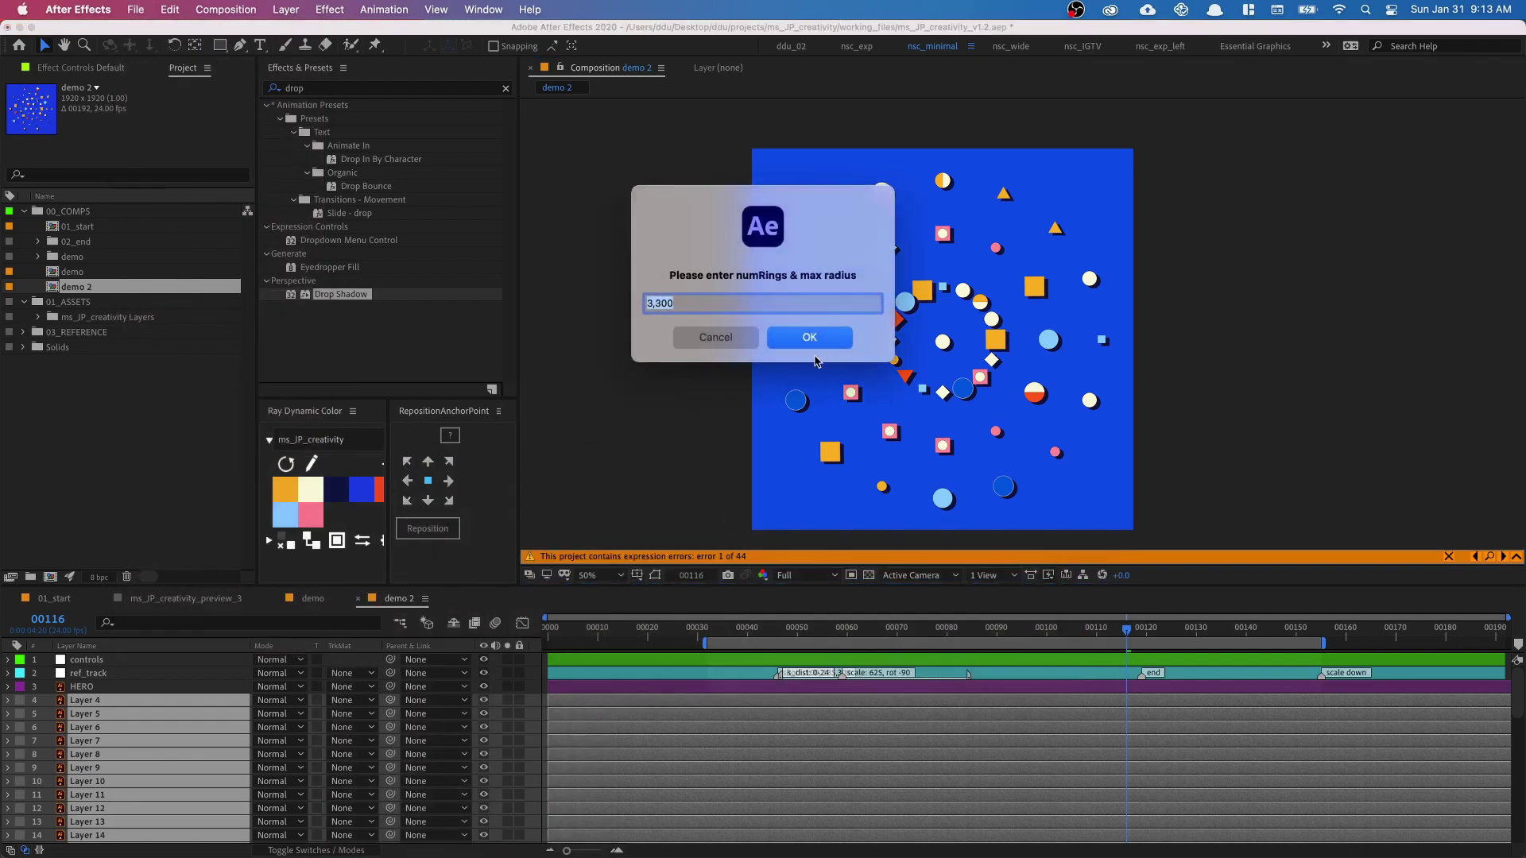
pyautogui.write('3,80')
pyautogui.press('Return')
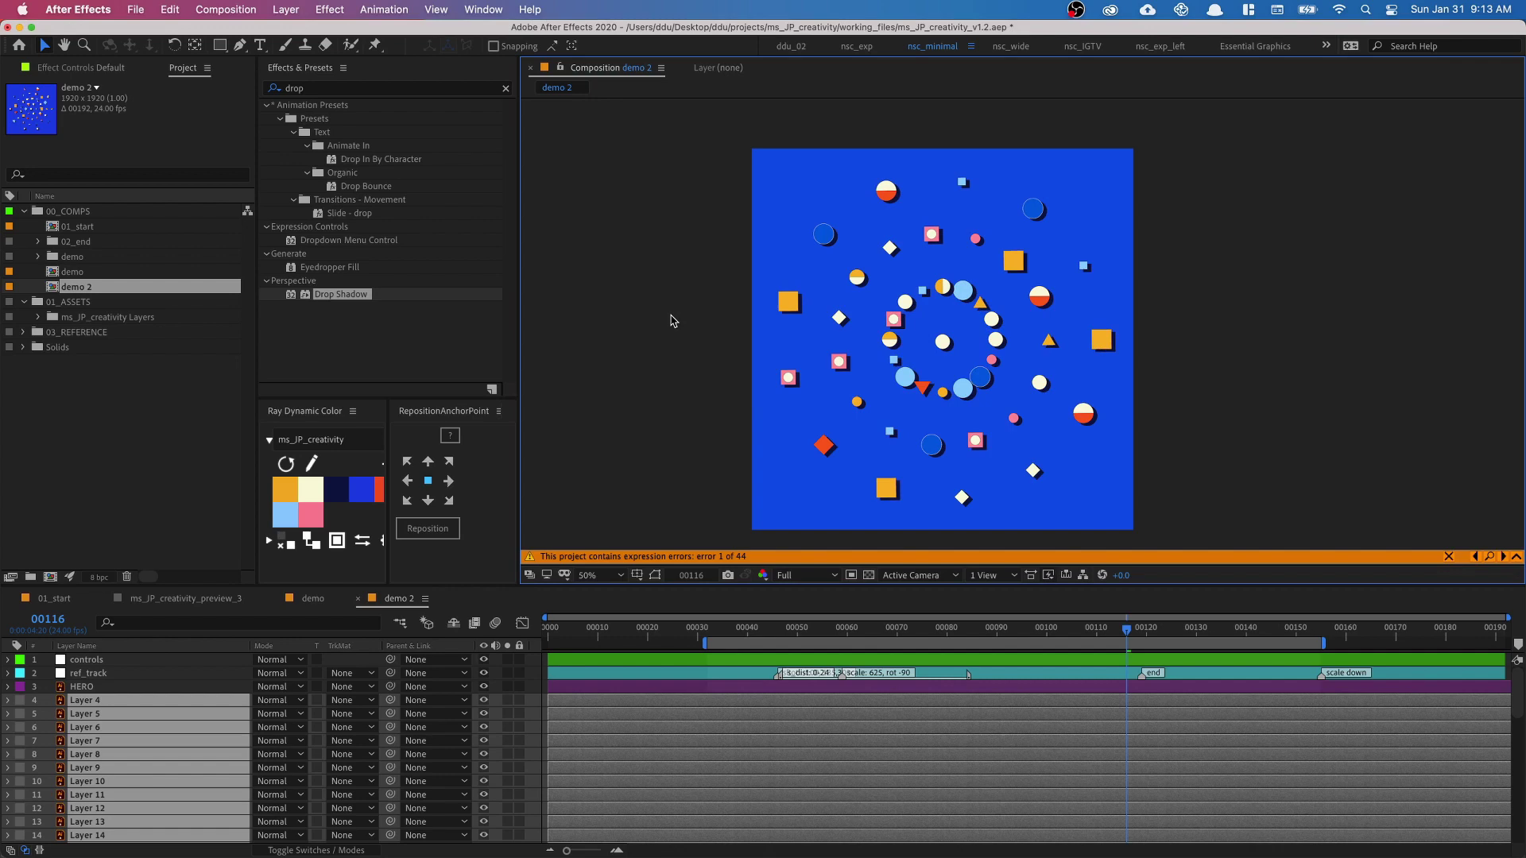
# Step: Rerun the last script with Cmd+Alt+Shift+D and enter 3 rings
pyautogui.press('super+alt+shift+d')
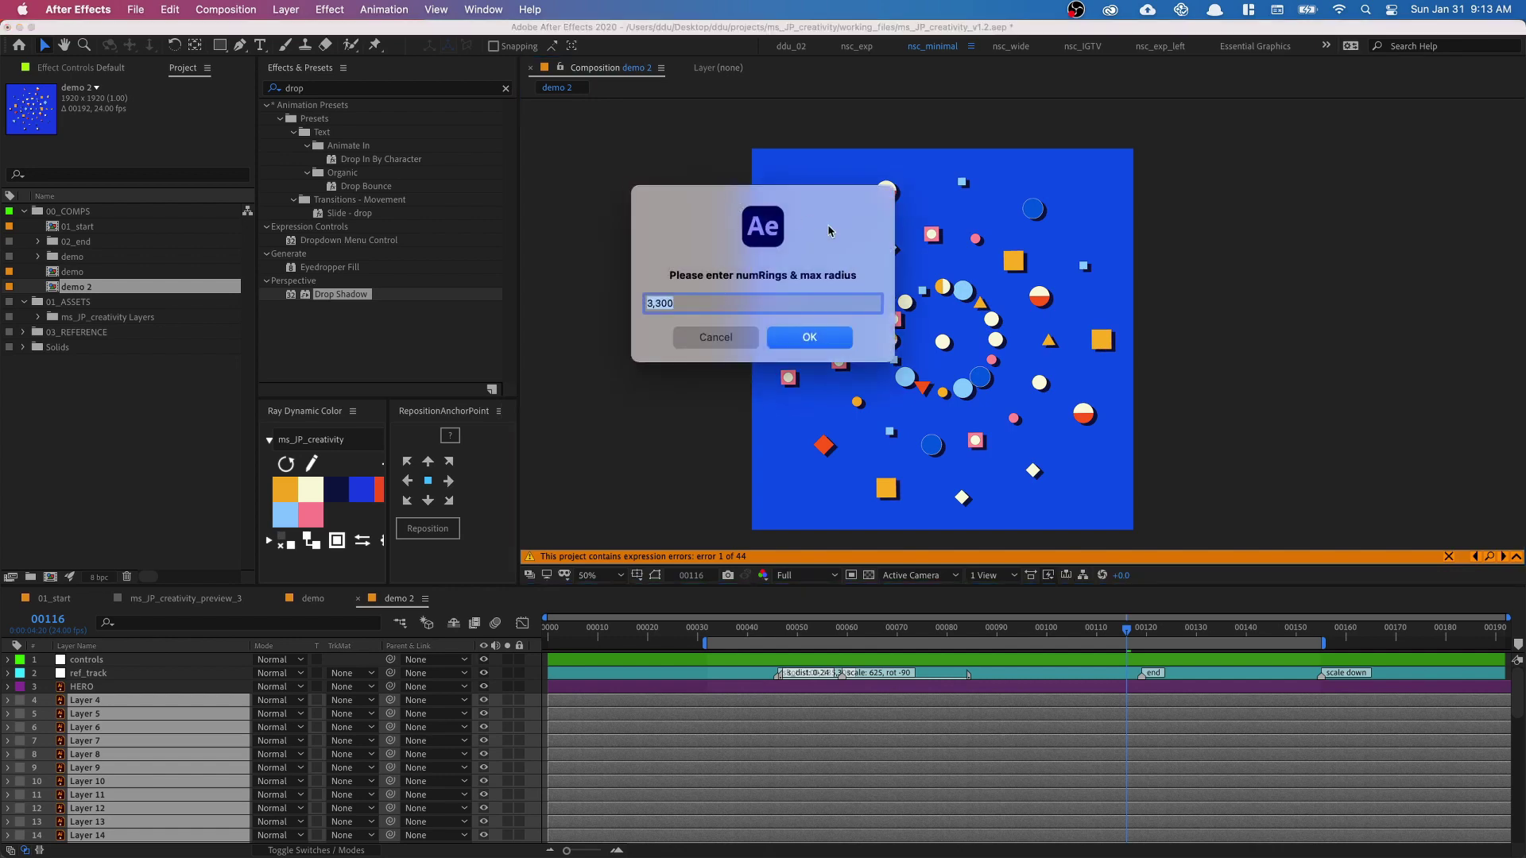
pyautogui.moveTo(801, 195); pyautogui.dragTo(810, 208)
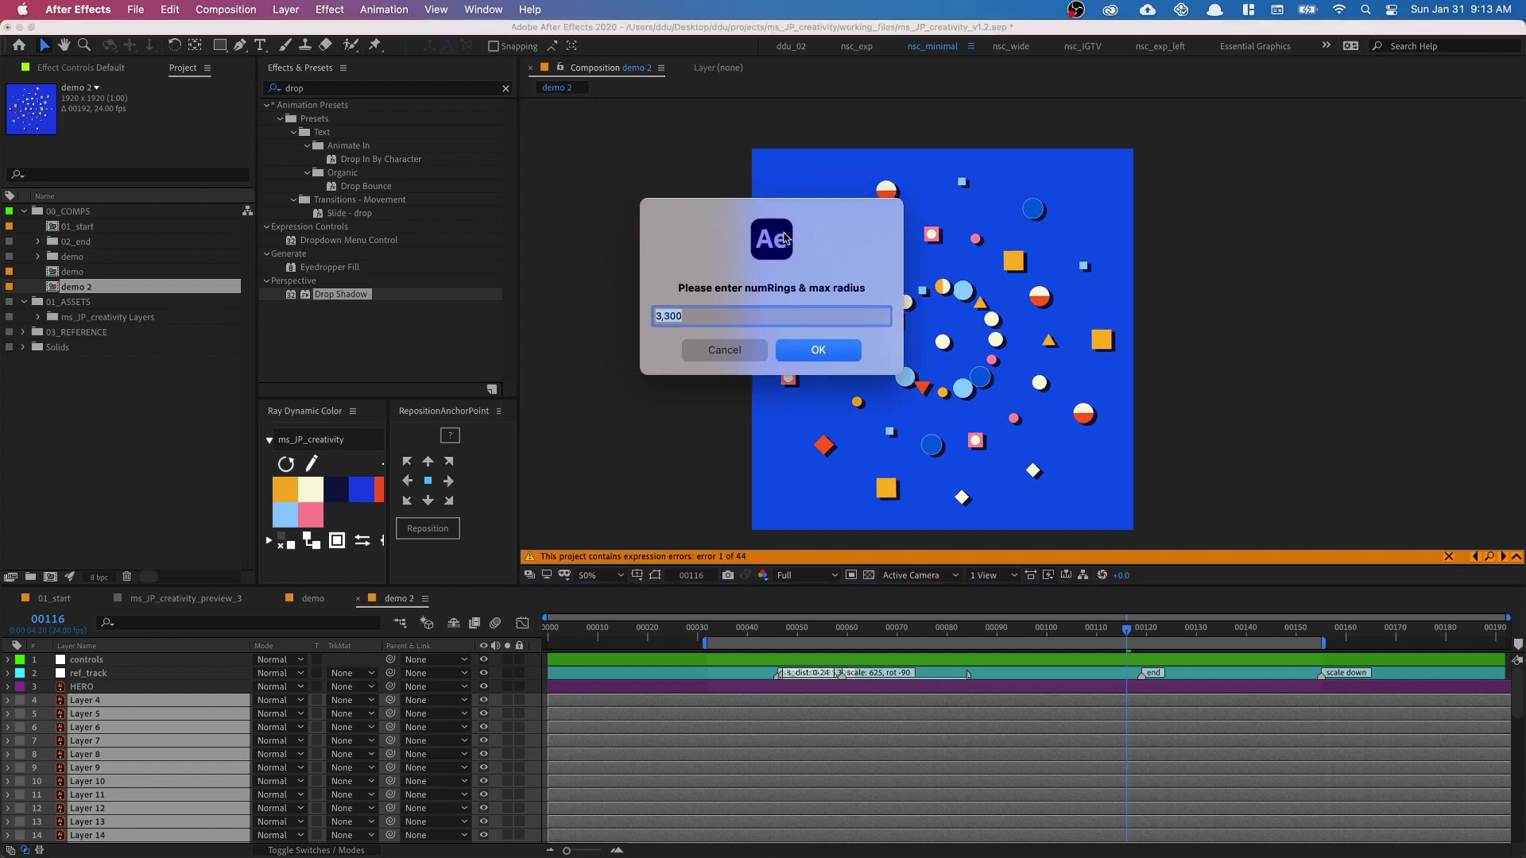
pyautogui.write('3')
# Step: Regenerate the layout with three rings and zoom to 200% on the central shapes
pyautogui.press('Return')
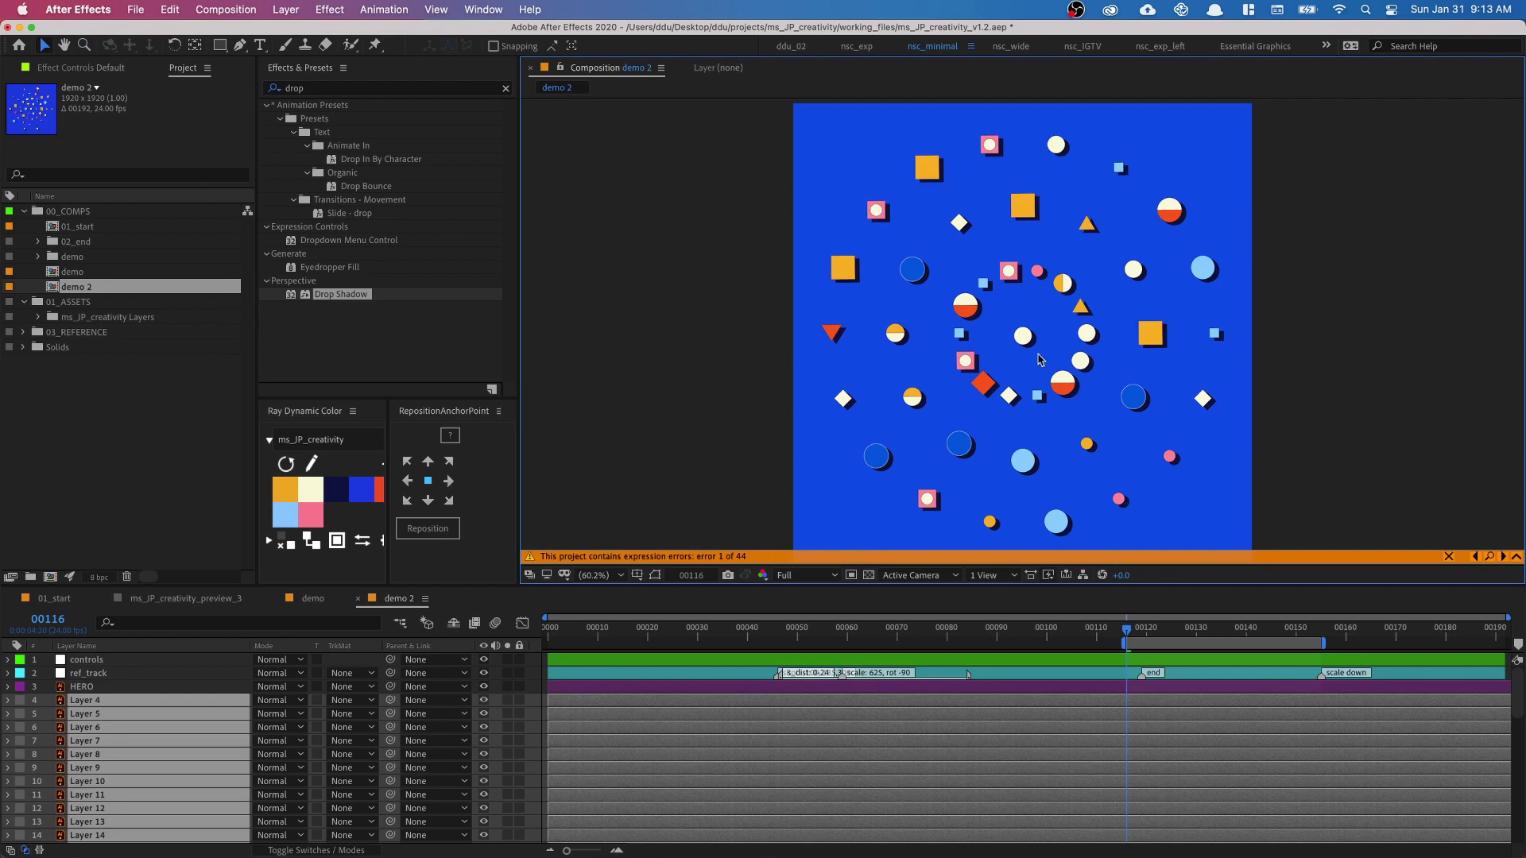
pyautogui.press('z')
pyautogui.click(1076, 377)
pyautogui.click(1041, 360)
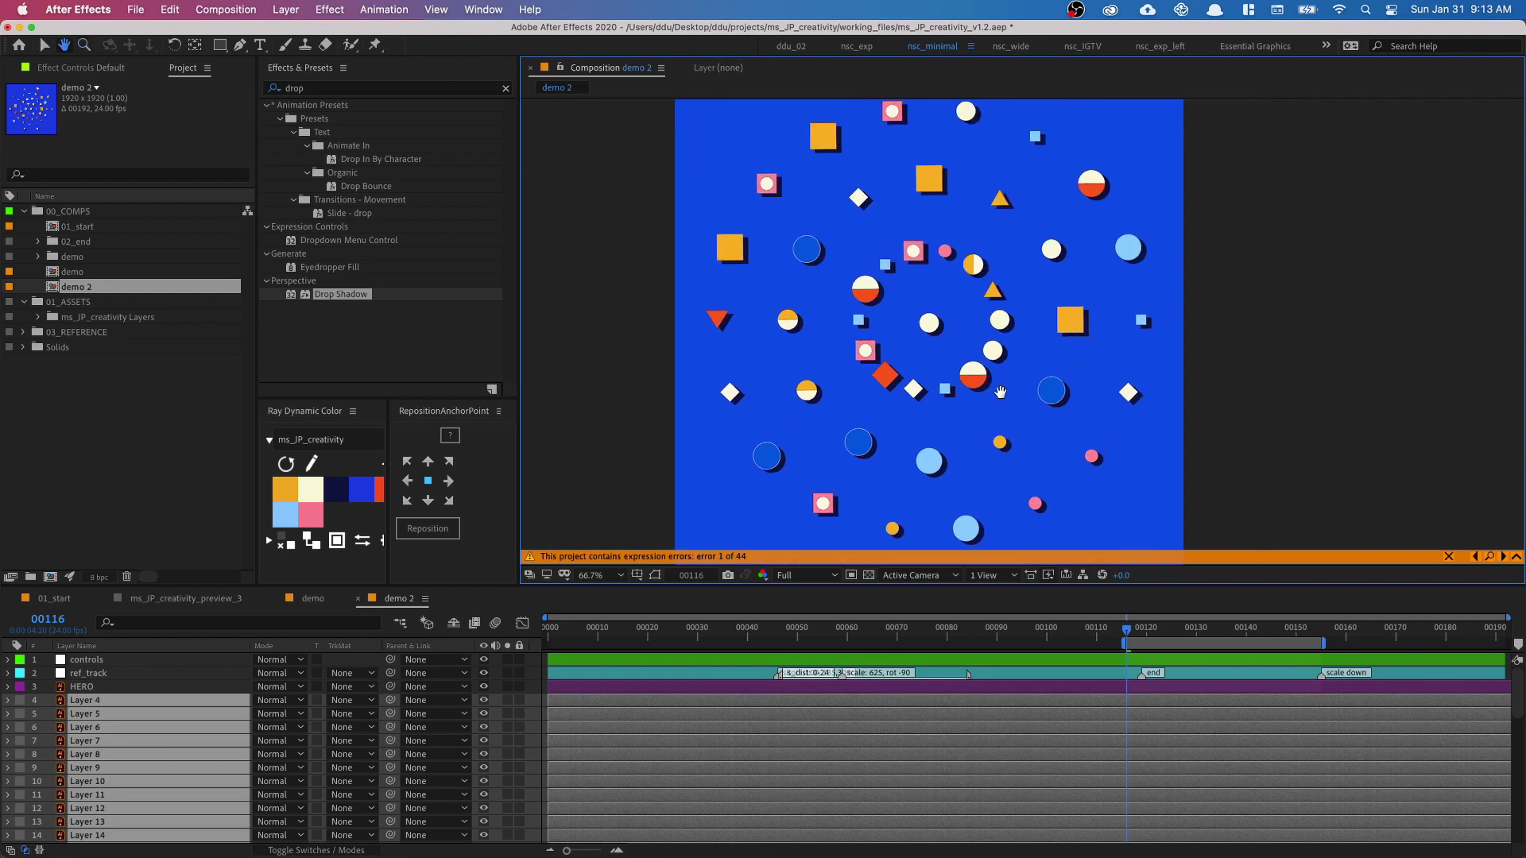
pyautogui.click(982, 367)
pyautogui.moveTo(982, 367); pyautogui.dragTo(960, 391)
# Step: Replace the red-and-white half circle on Layer 5 with Layer 18's orange circle artwork
pyautogui.press('v')
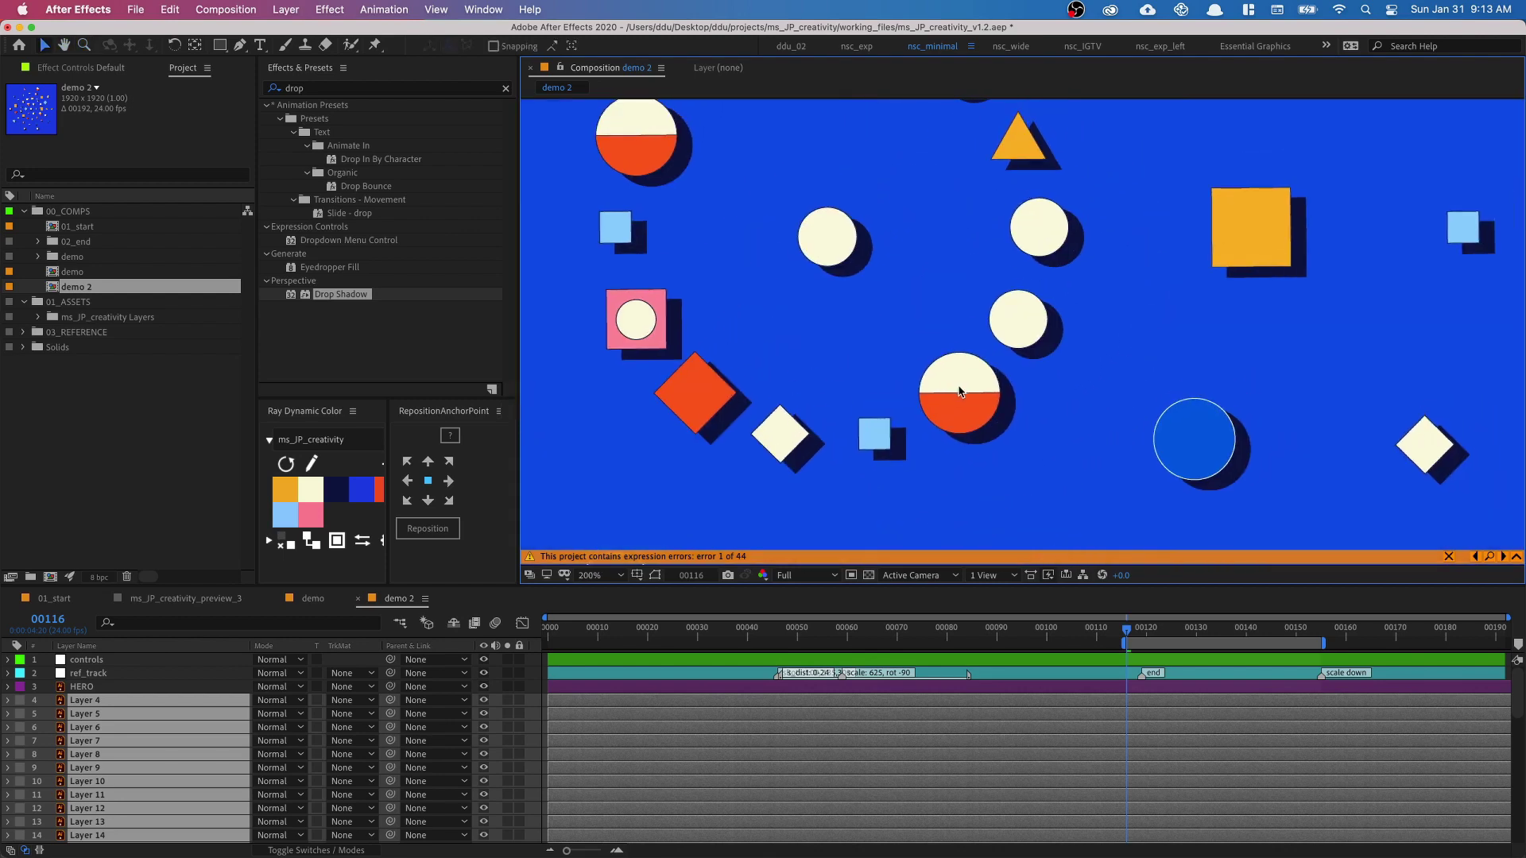
pyautogui.press('super+shift+h')
pyautogui.click(995, 452)
pyautogui.click(971, 400)
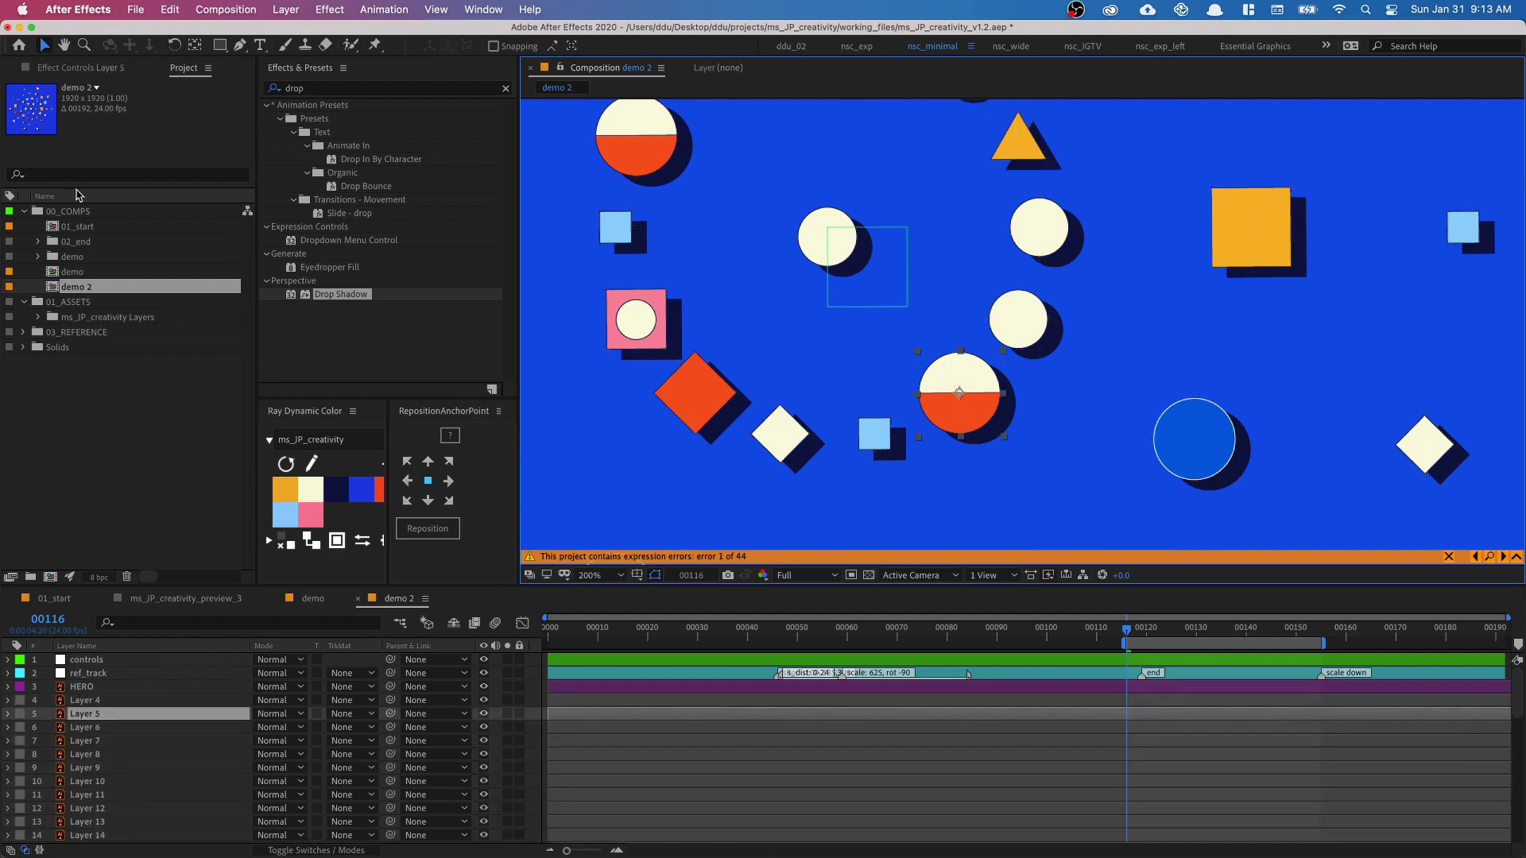
pyautogui.click(38, 317)
pyautogui.click(125, 362)
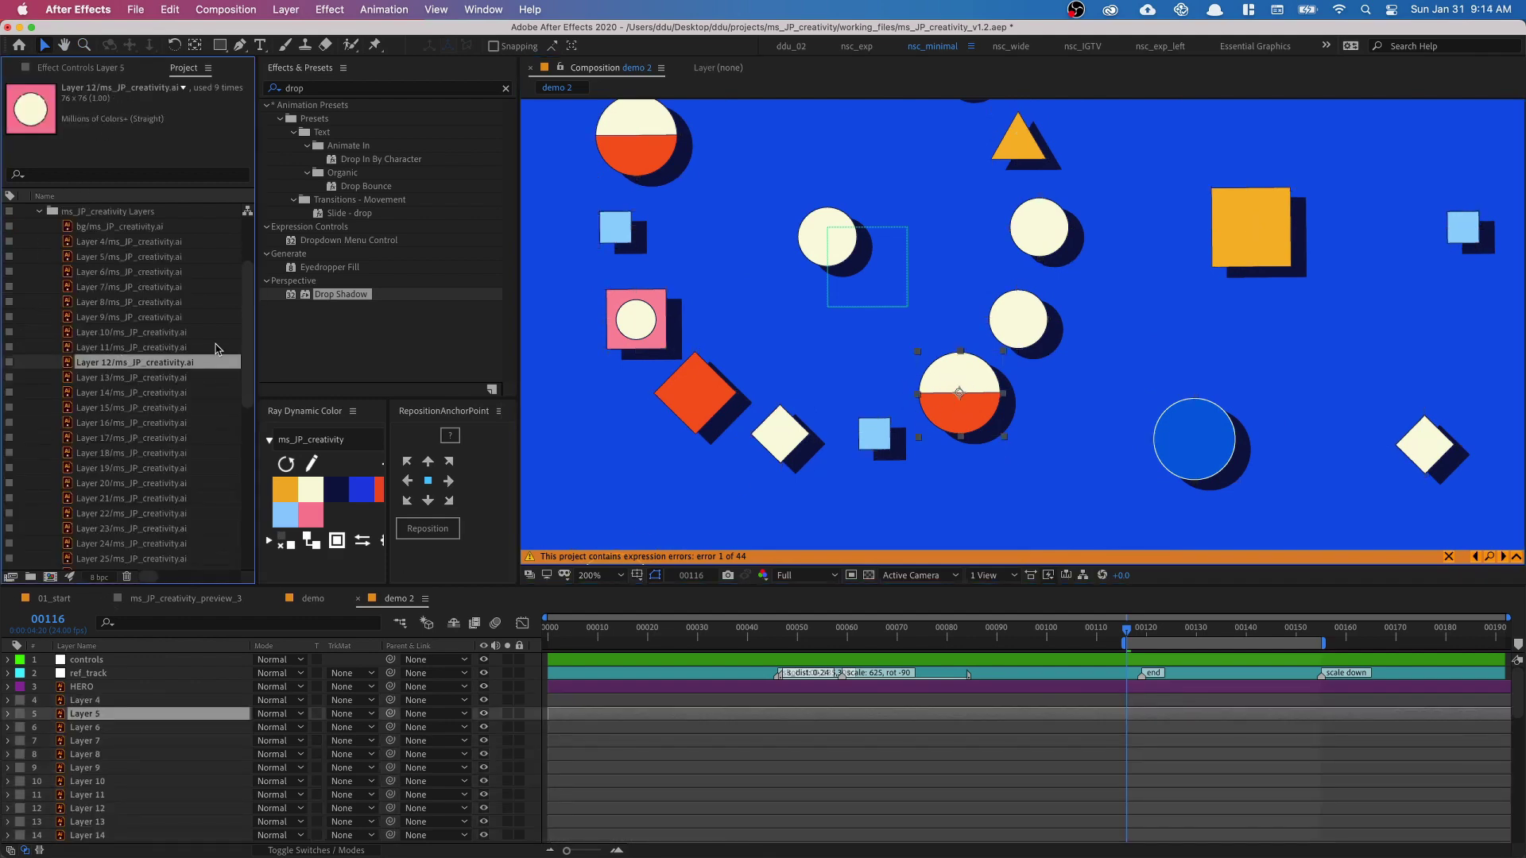
pyautogui.click(103, 529)
pyautogui.click(155, 408)
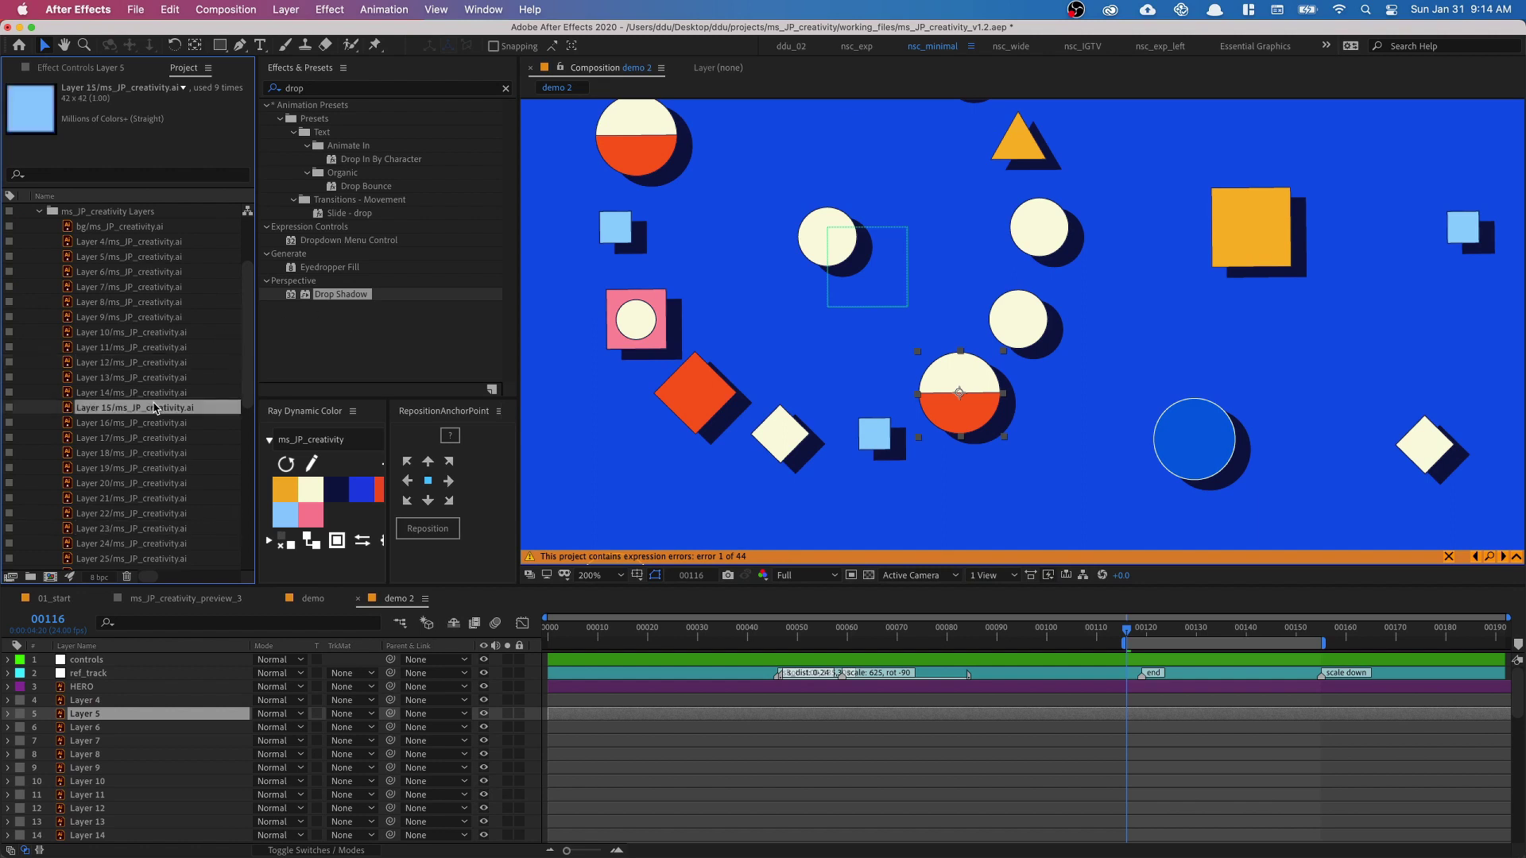
pyautogui.click(144, 455)
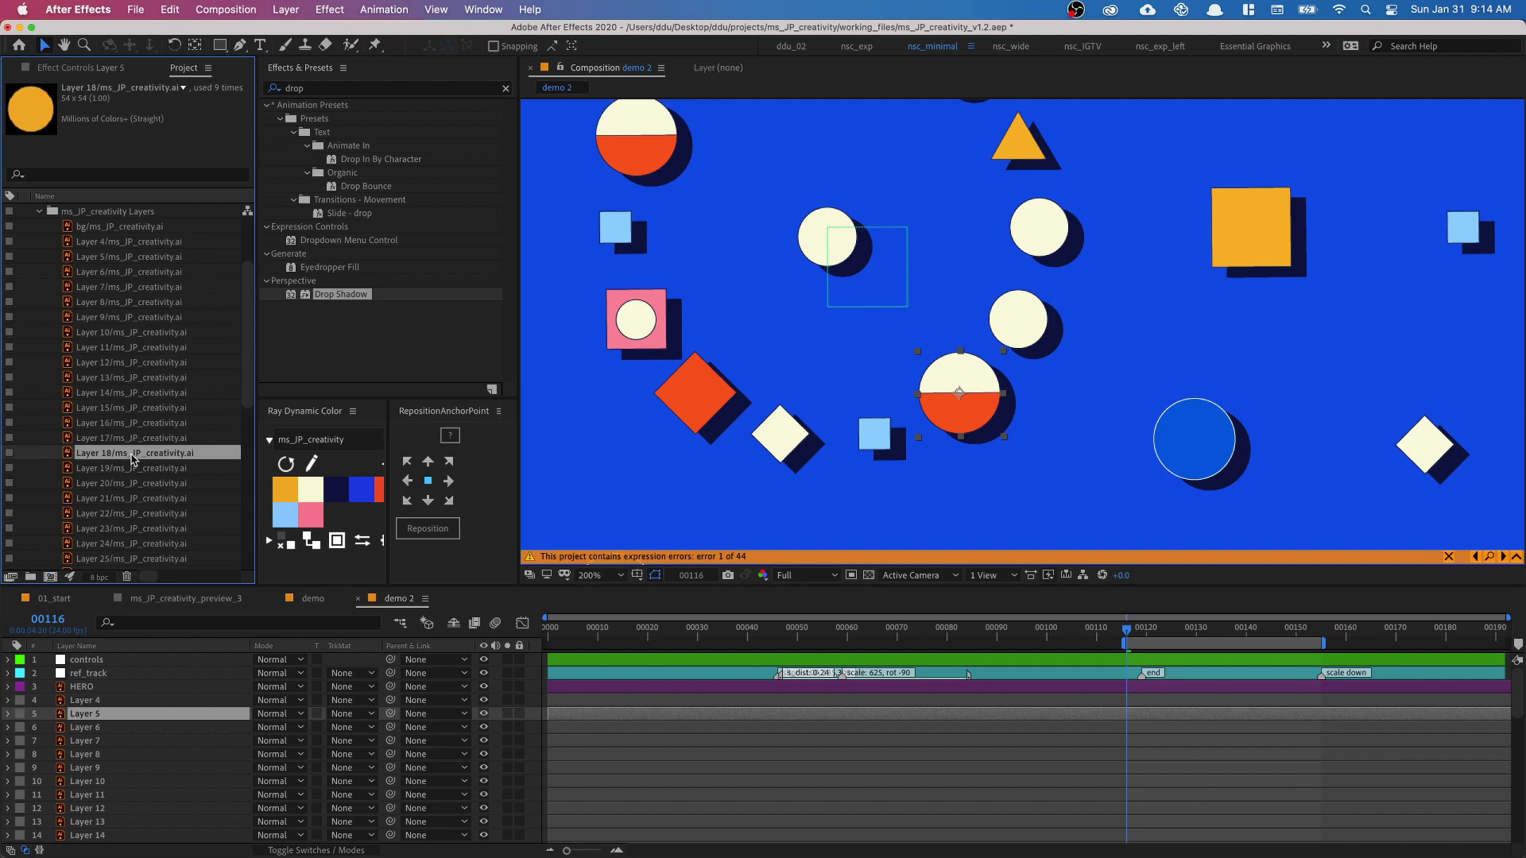
pyautogui.moveTo(135, 461); pyautogui.dragTo(149, 710)
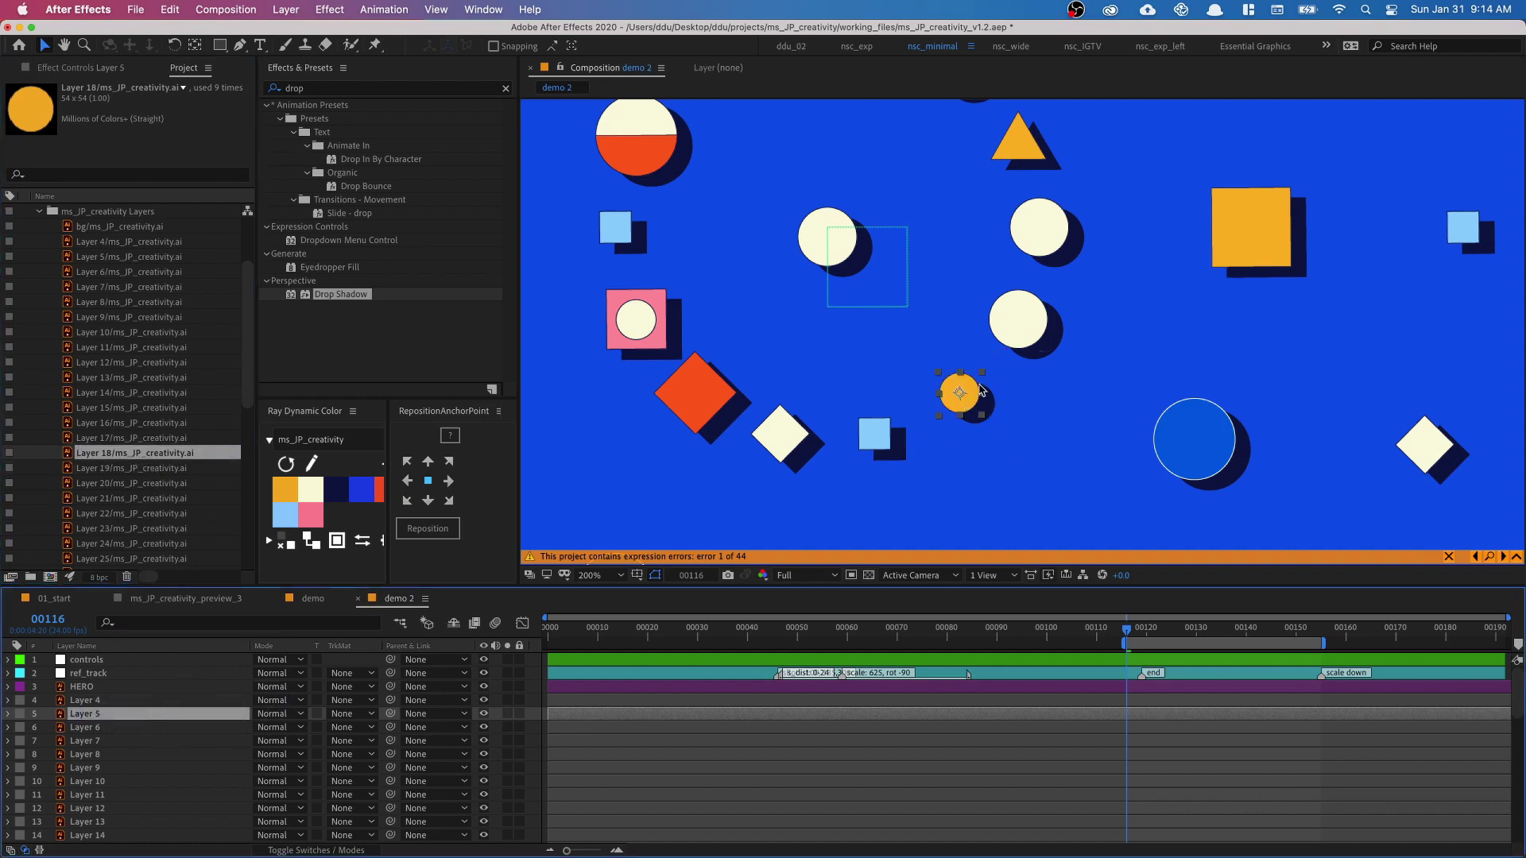
# Step: Fit the whole composition frame in view, deselect Layer 5, and collapse the artwork folder
pyautogui.press(',')
pyautogui.click(1428, 265)
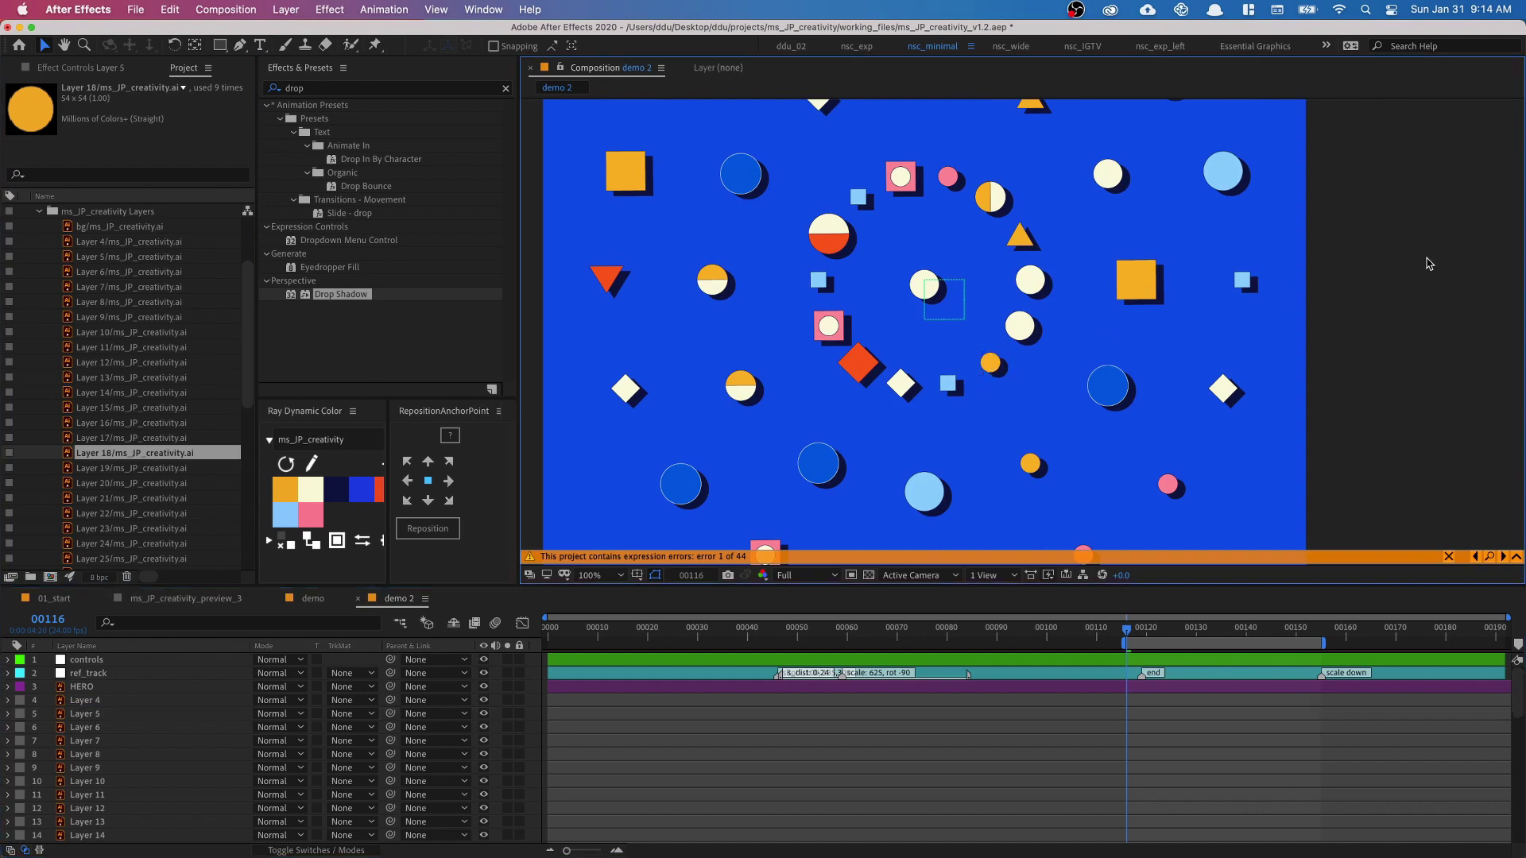
pyautogui.moveTo(854, 224); pyautogui.dragTo(908, 286)
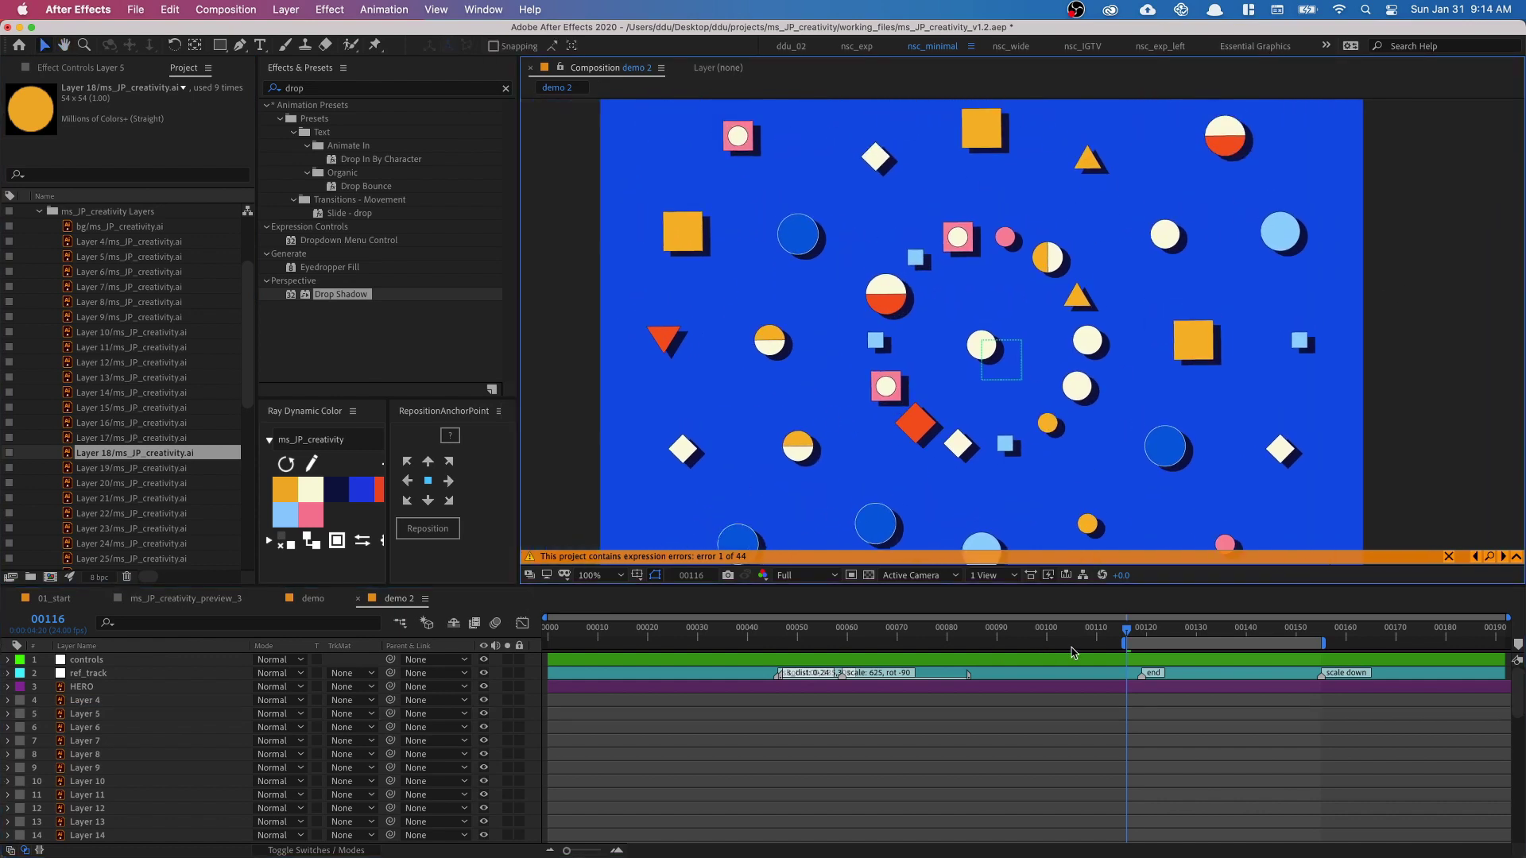
pyautogui.click(35, 212)
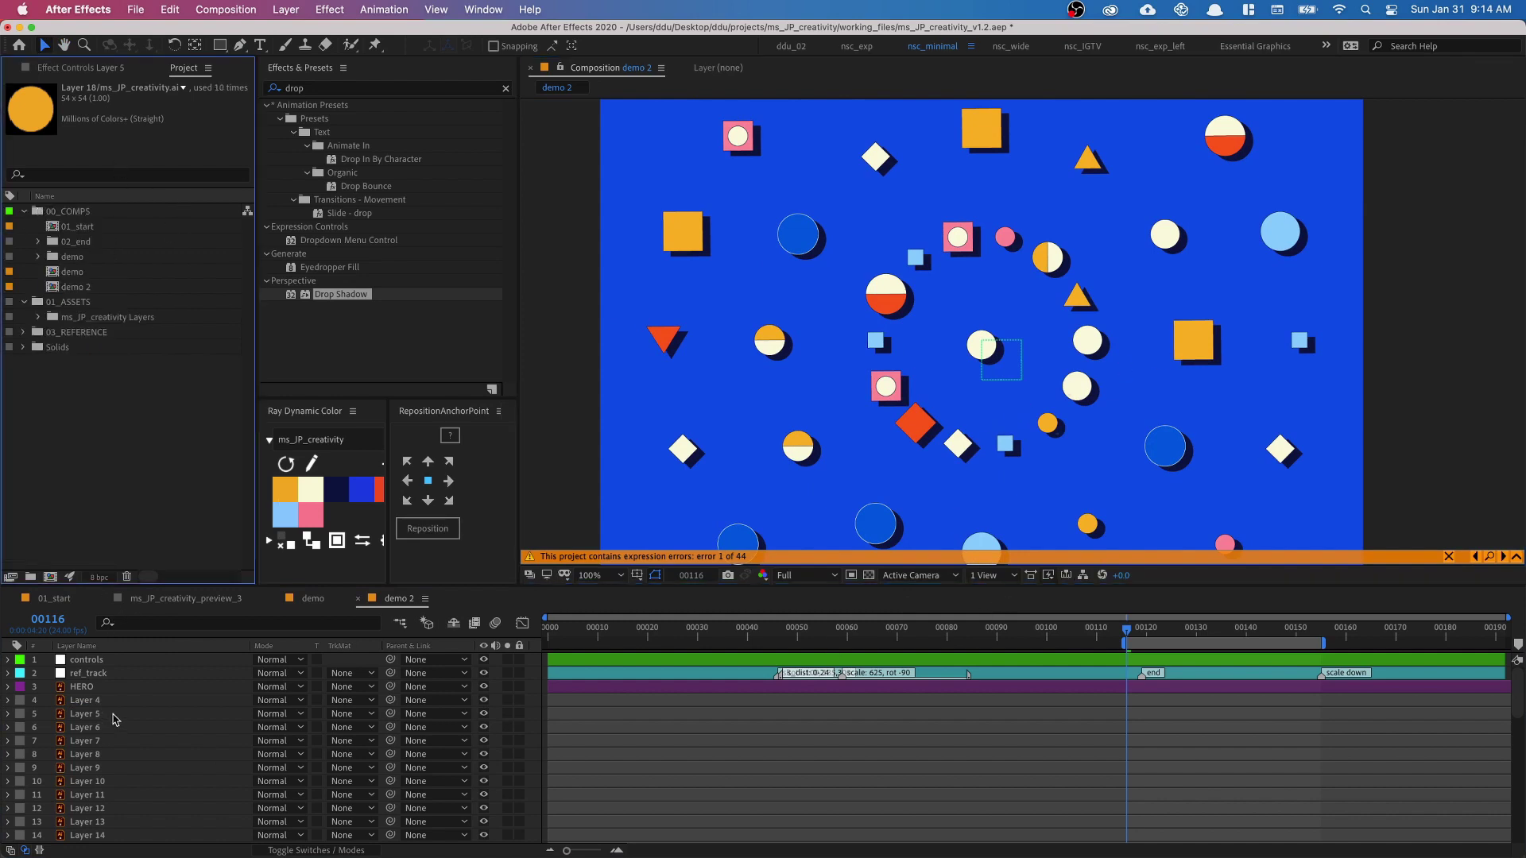
# Step: Select Layers 4–14, excluding HERO, ref_track and controls, and parent them to controls
pyautogui.press('super+a')
pyautogui.click(225, 688)
pyautogui.press('super+a')
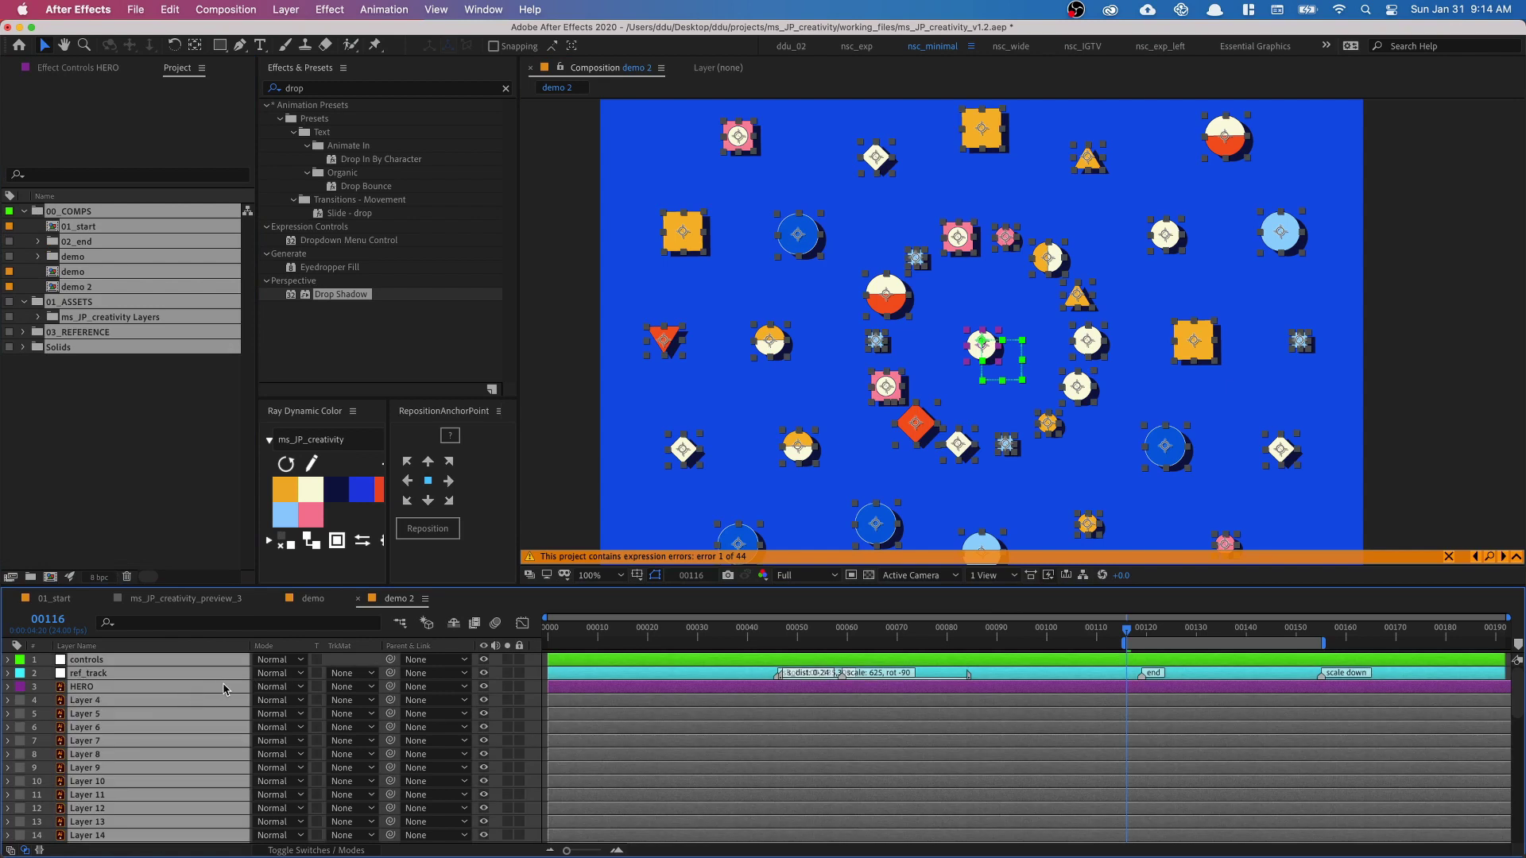
pyautogui.keyDown('super'); pyautogui.click(387, 689); pyautogui.keyUp('super')
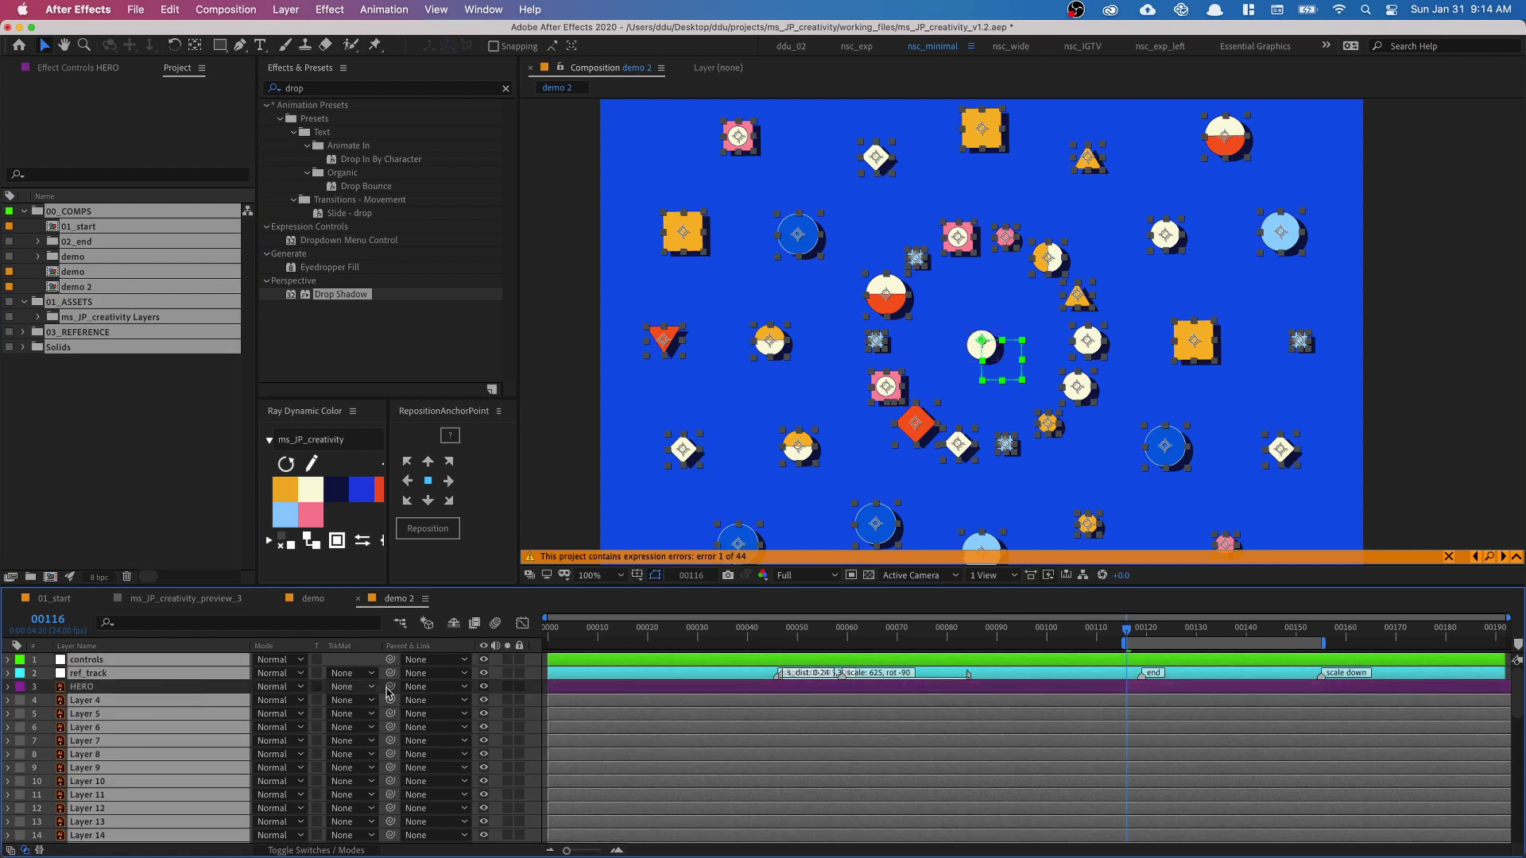
pyautogui.keyDown('super'); pyautogui.click(235, 673); pyautogui.keyUp('super')
pyautogui.keyDown('super'); pyautogui.click(236, 659); pyautogui.keyUp('super')
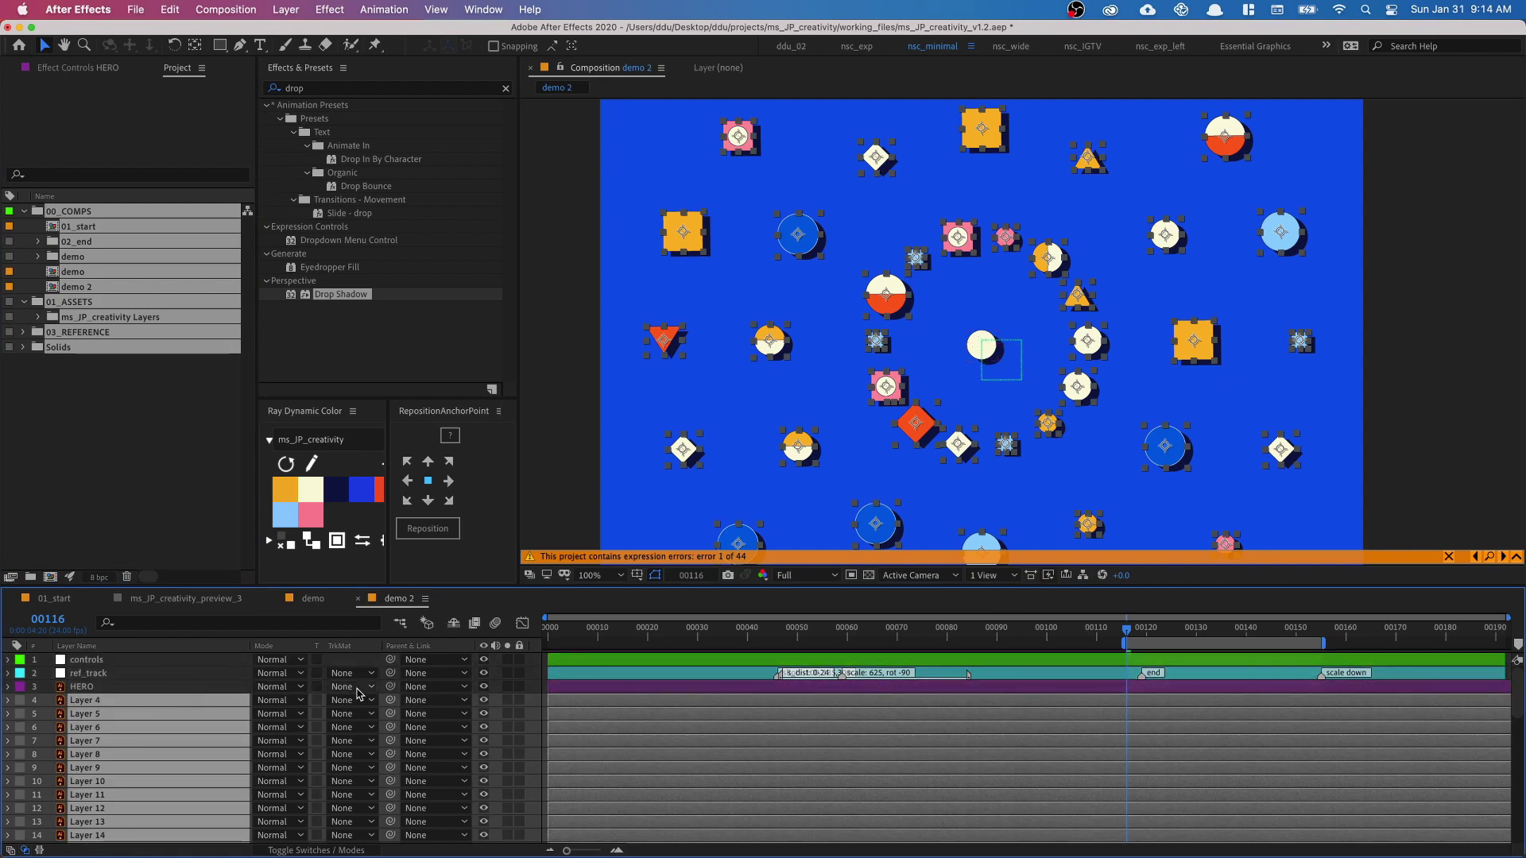
pyautogui.moveTo(392, 700); pyautogui.dragTo(181, 662)
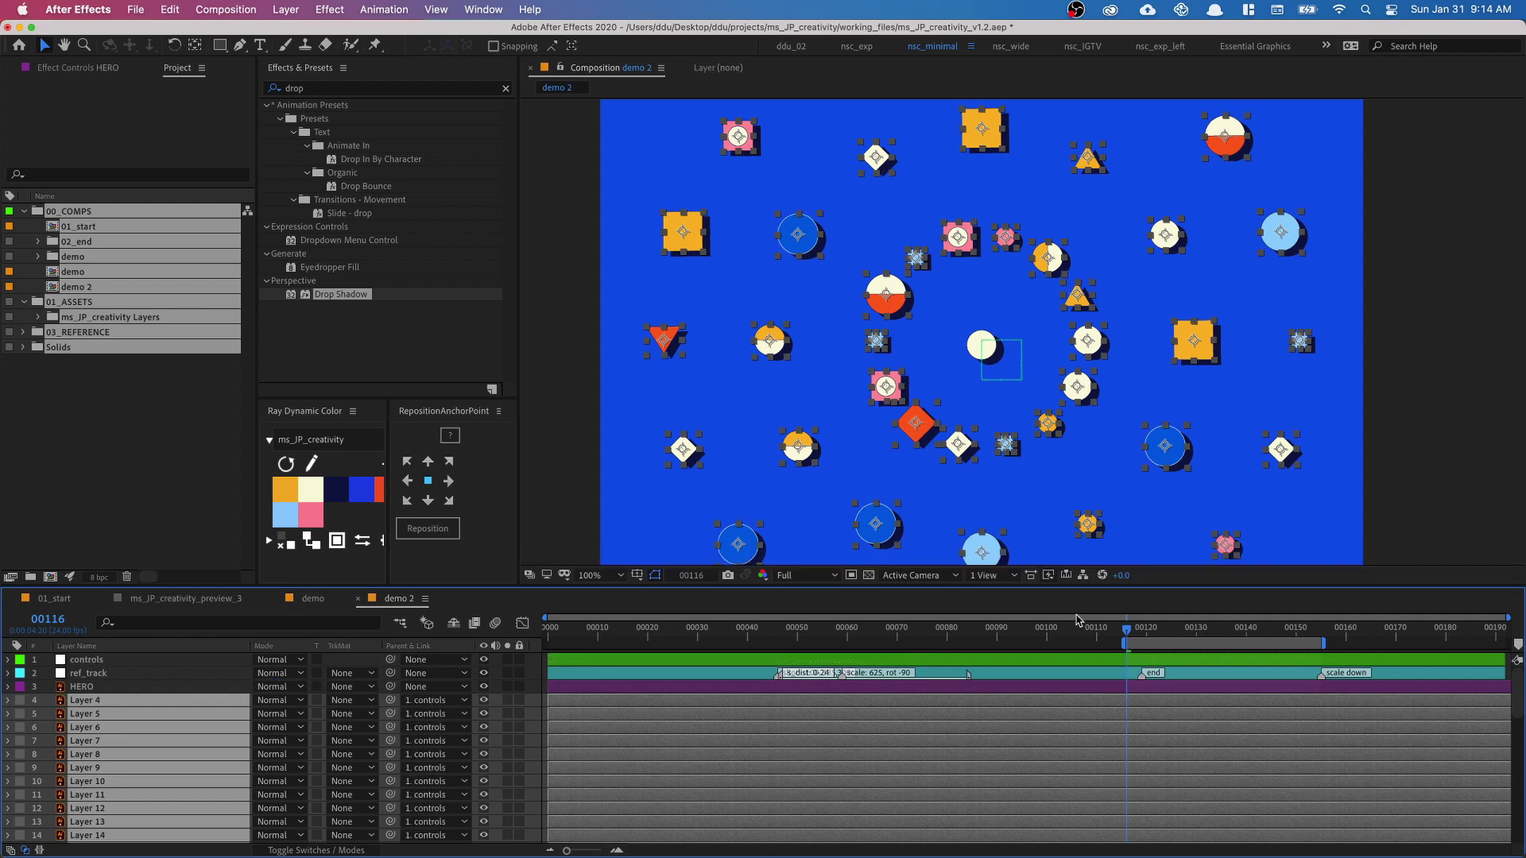
# Step: Preview the animation, reveal the controls layer's keyframes, and scrub through the motion
pyautogui.moveTo(1125, 633); pyautogui.dragTo(578, 632)
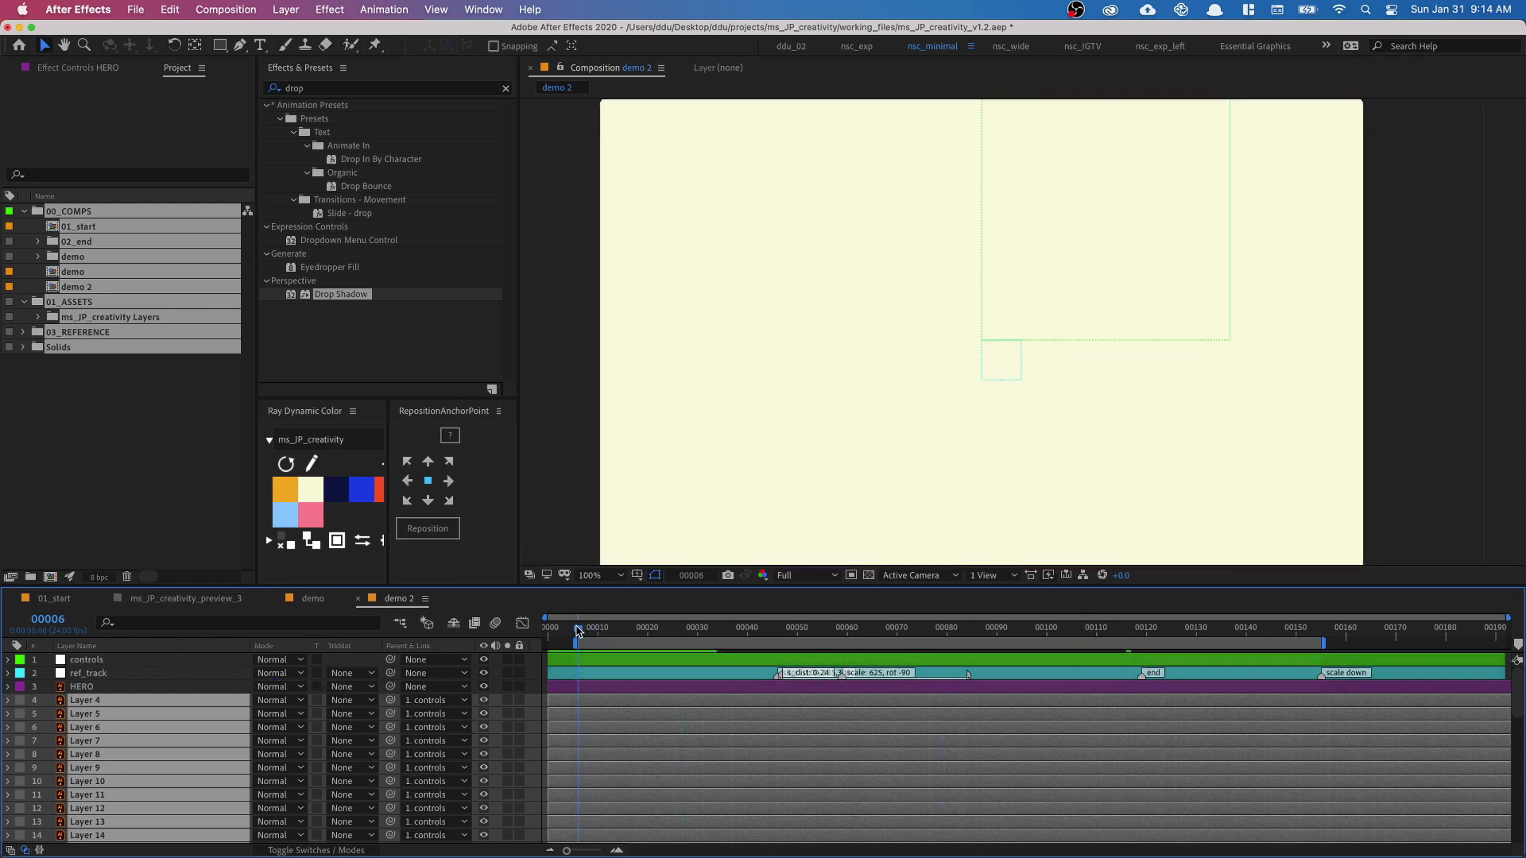
pyautogui.press('space')
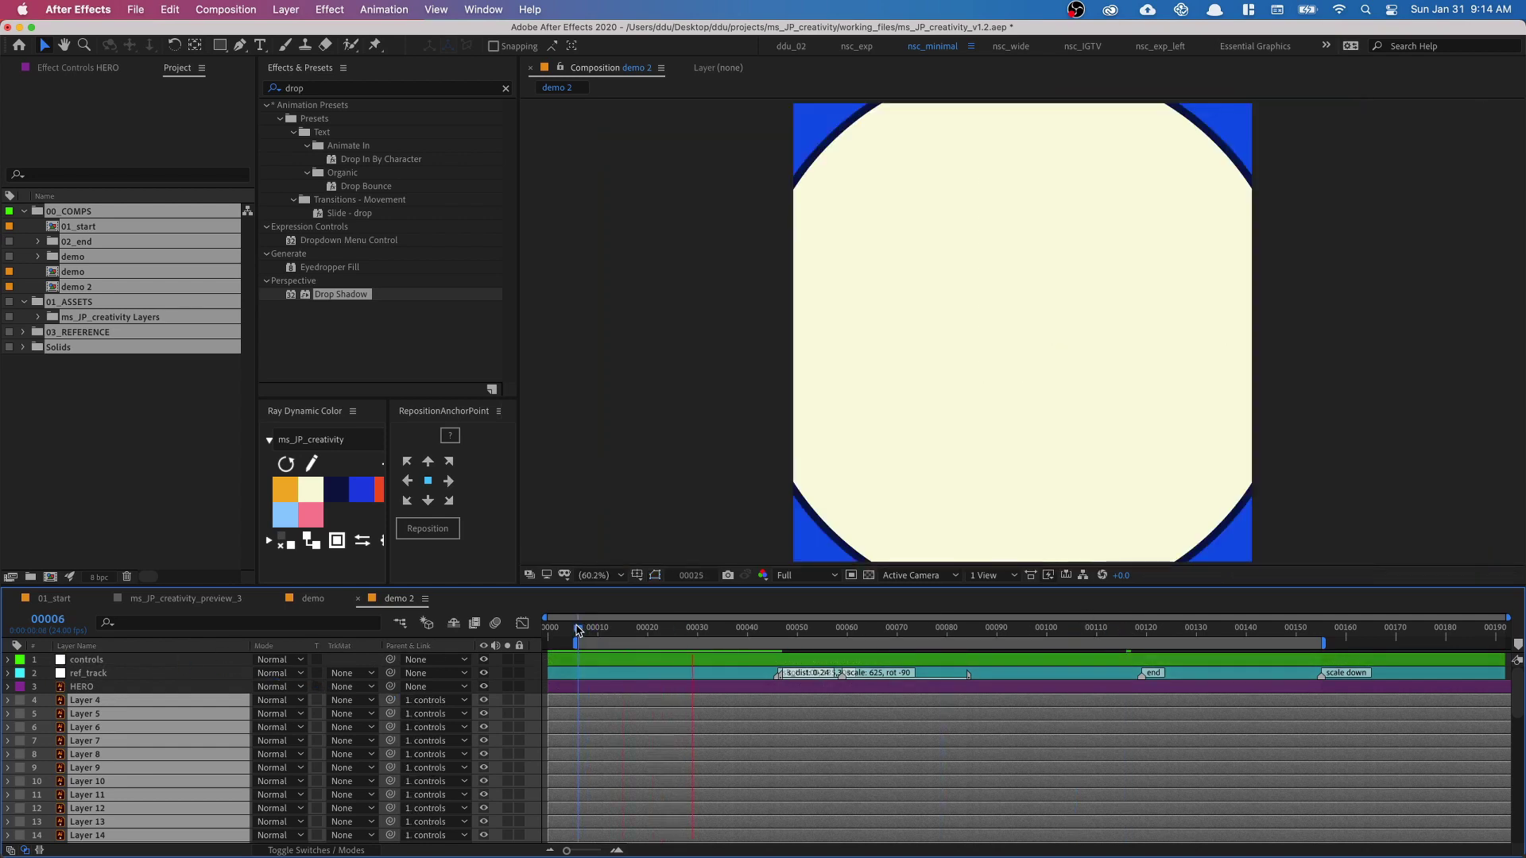
pyautogui.hotkey('shift', '/')
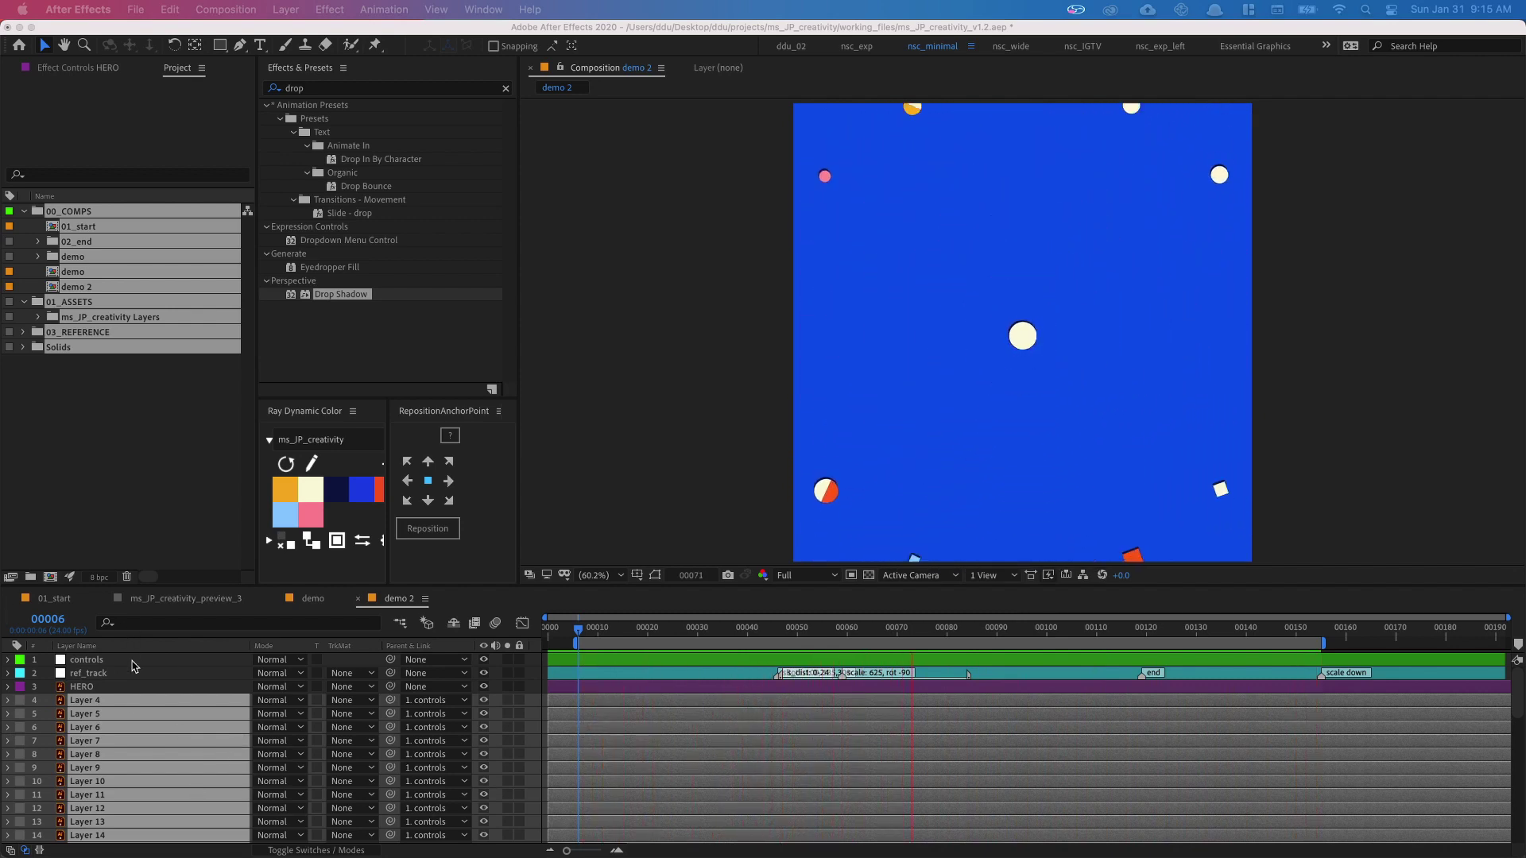
pyautogui.click(133, 663)
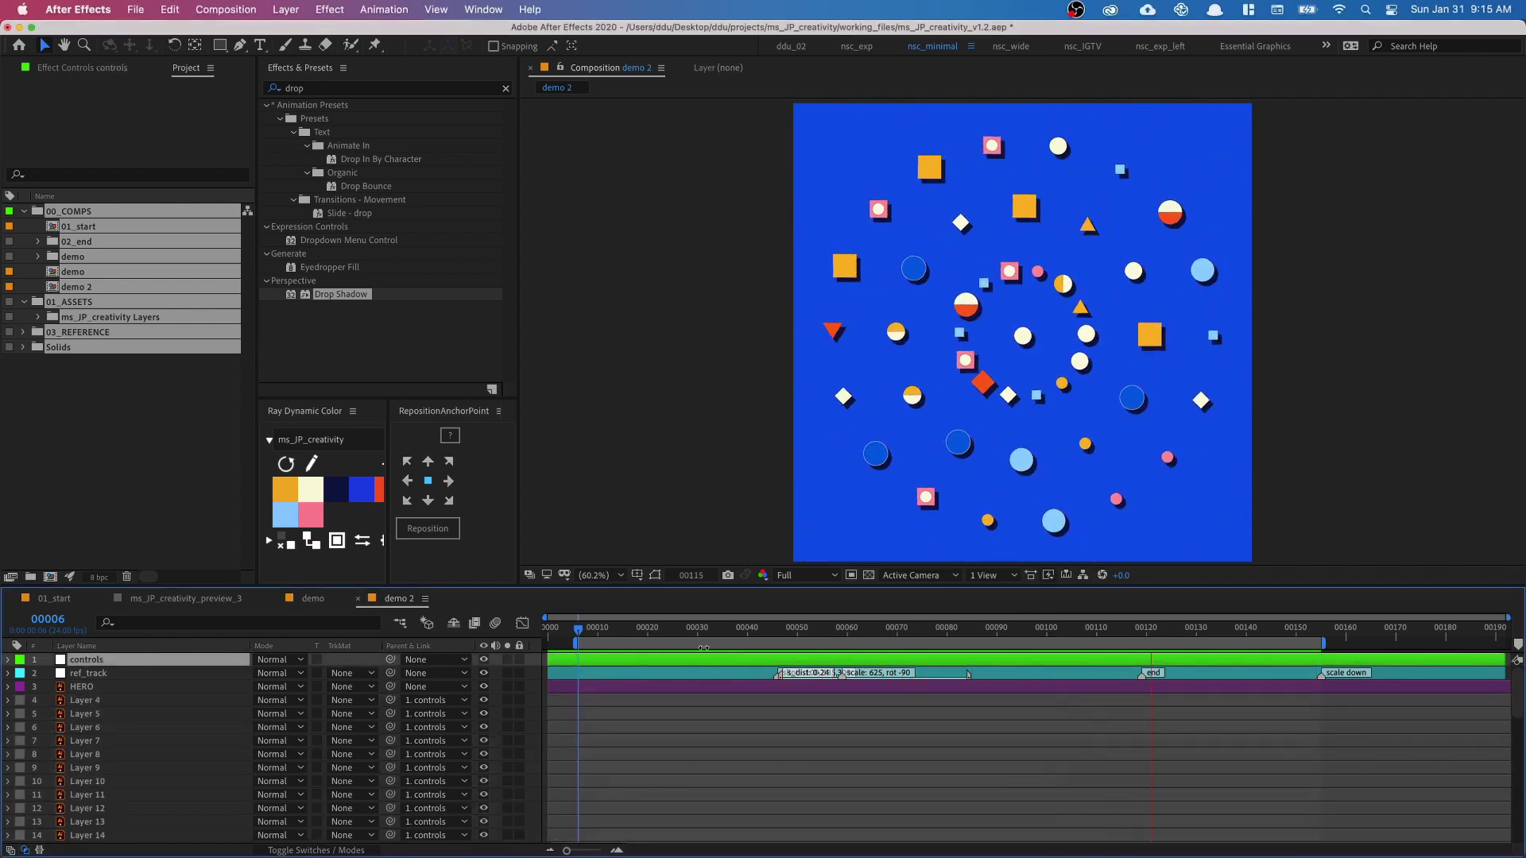
pyautogui.moveTo(747, 636); pyautogui.dragTo(887, 634)
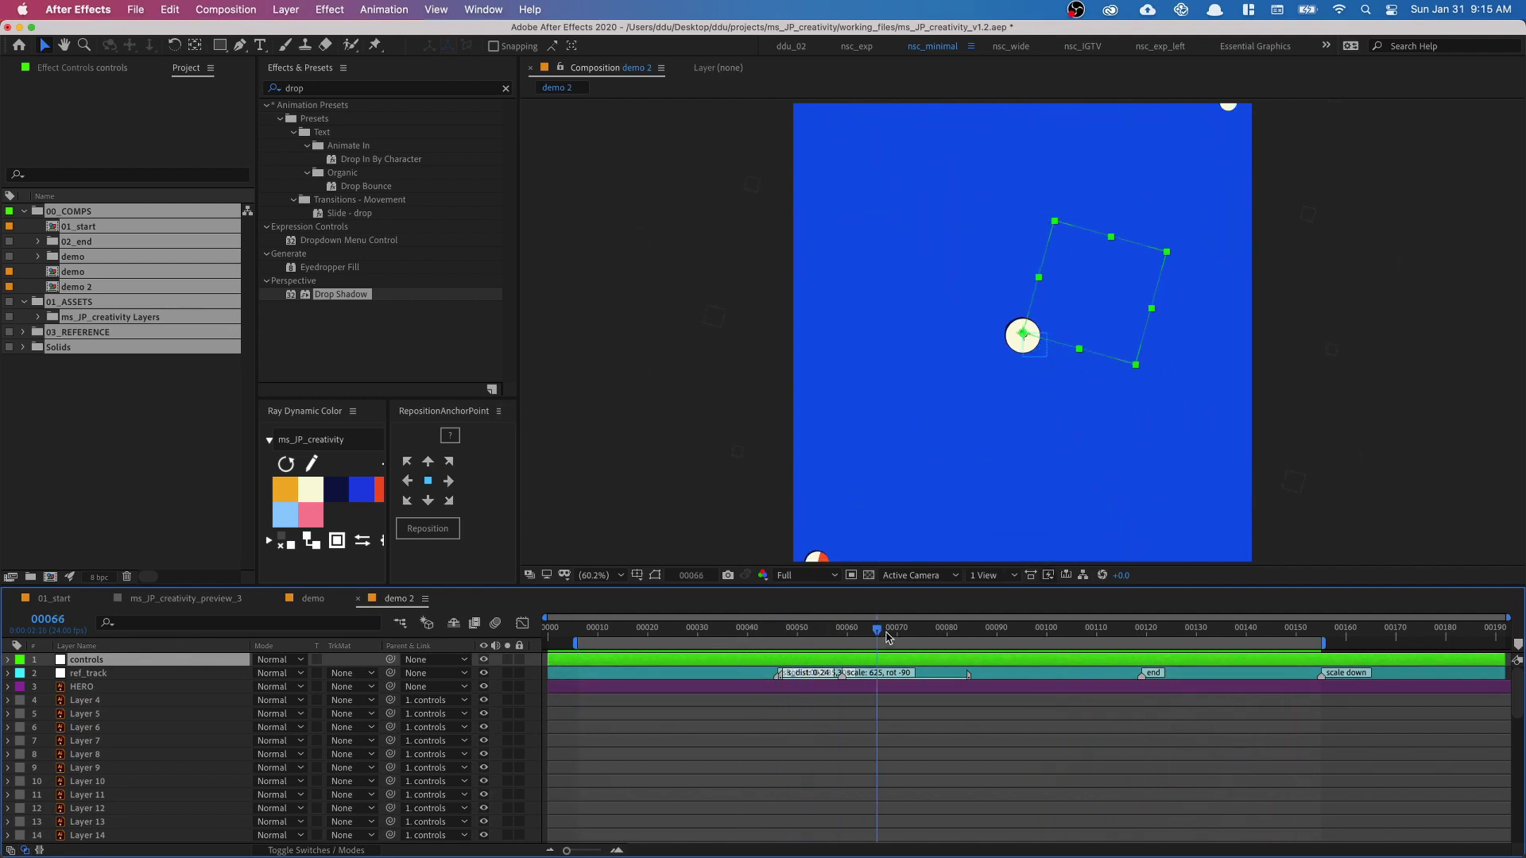
pyautogui.press('u')
pyautogui.click(987, 632)
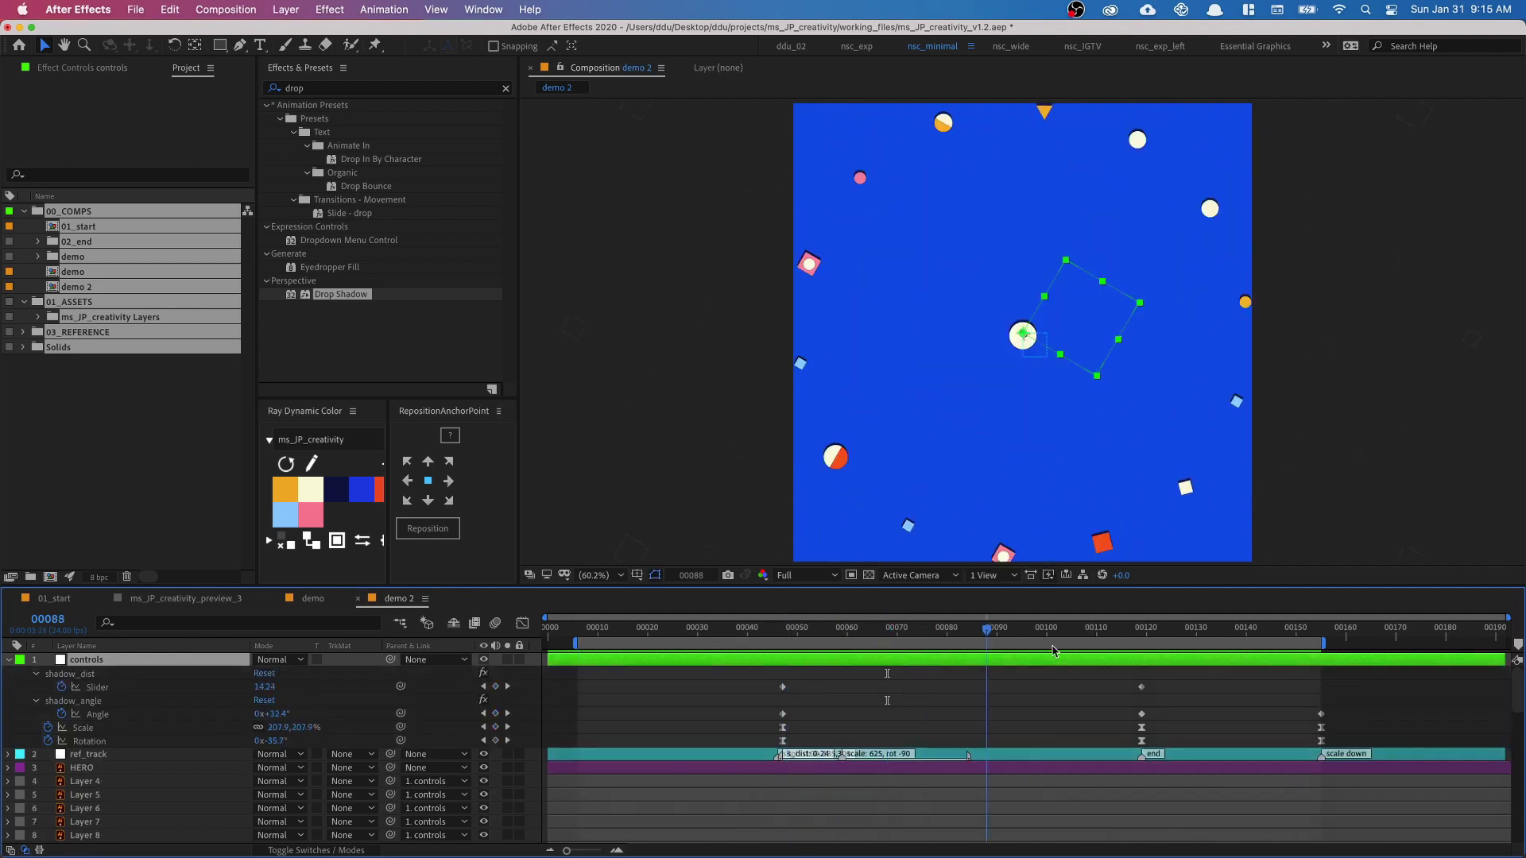
pyautogui.moveTo(998, 632); pyautogui.dragTo(1166, 658)
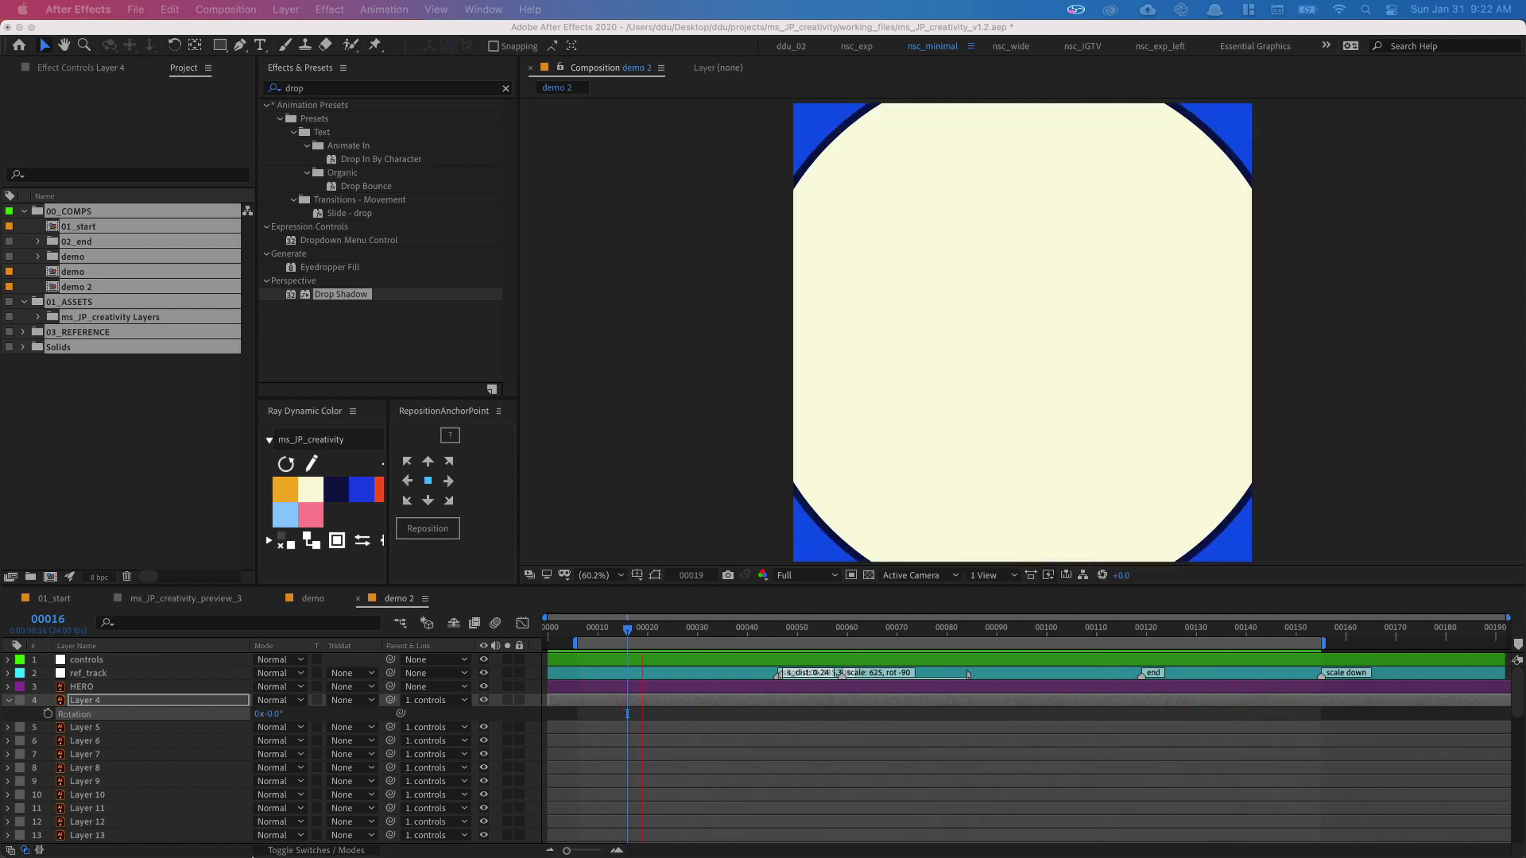
# Step: Paste an aim-at-controls expression into Layer 4's Rotation and commit it
pyautogui.click(135, 704)
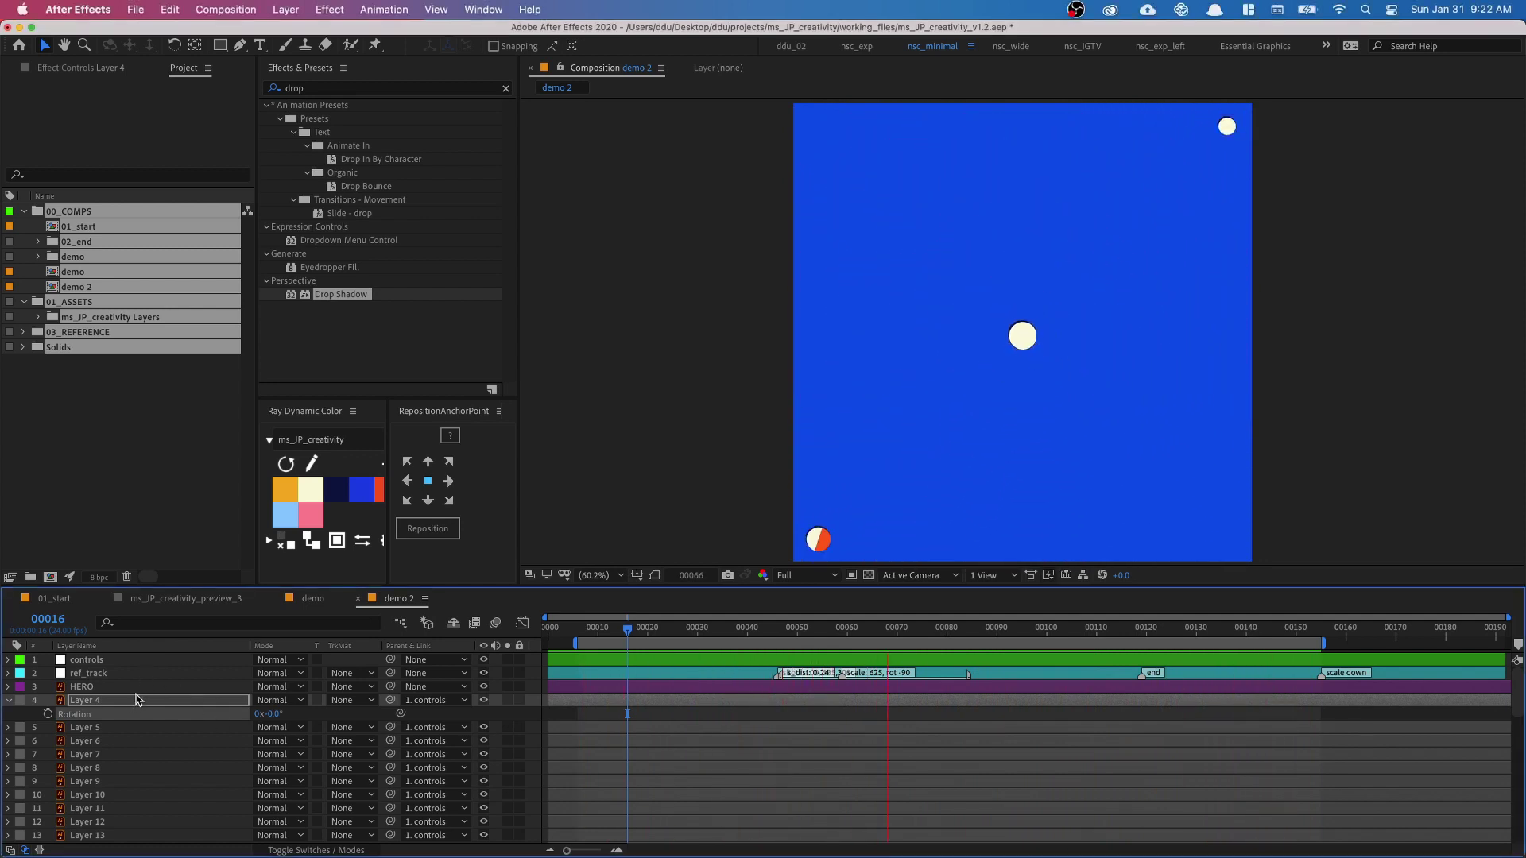
pyautogui.keyDown('alt'); pyautogui.click(48, 715); pyautogui.keyUp('alt')
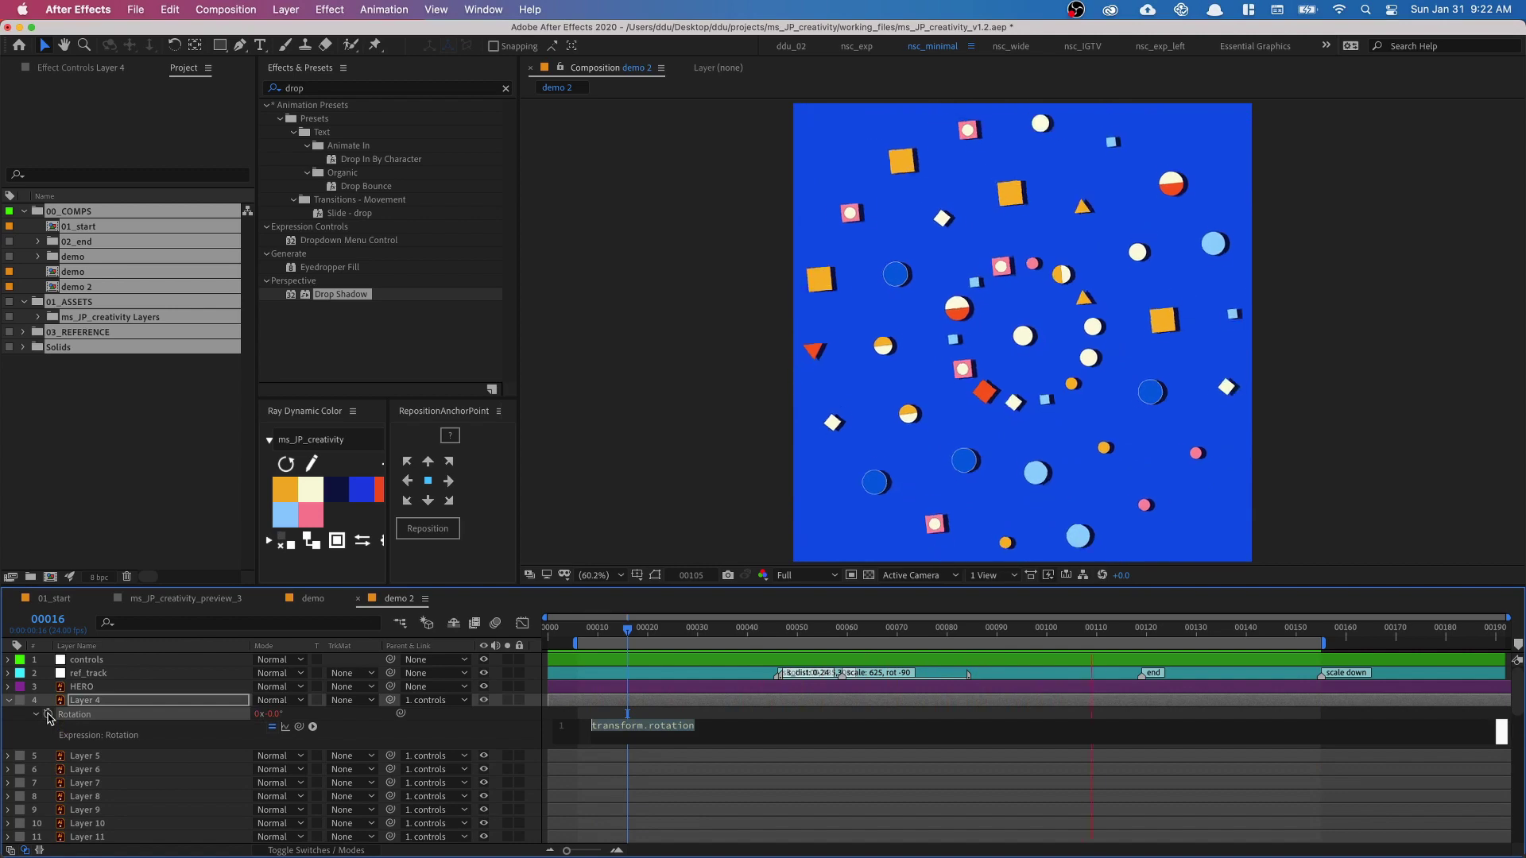
pyautogui.write('target = thisComp.layer("controls"); // set this to the layer to aim at p = thisLayer.toWorld(anchorPoint) - target.position; radiansToDegrees( Math.atan2( p[1], p[0] ) )-90')
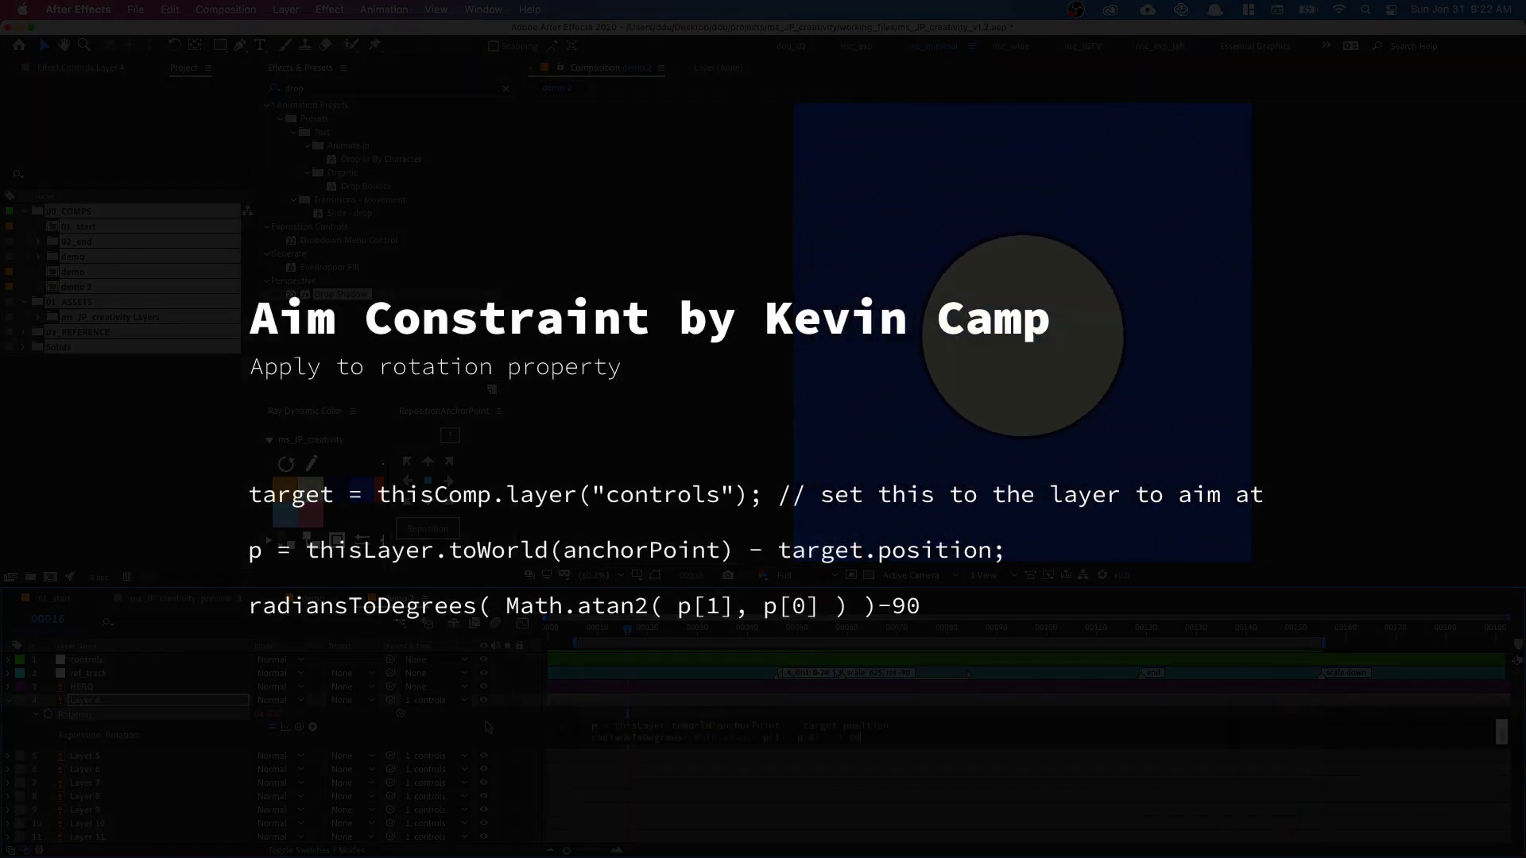
pyautogui.click(508, 690)
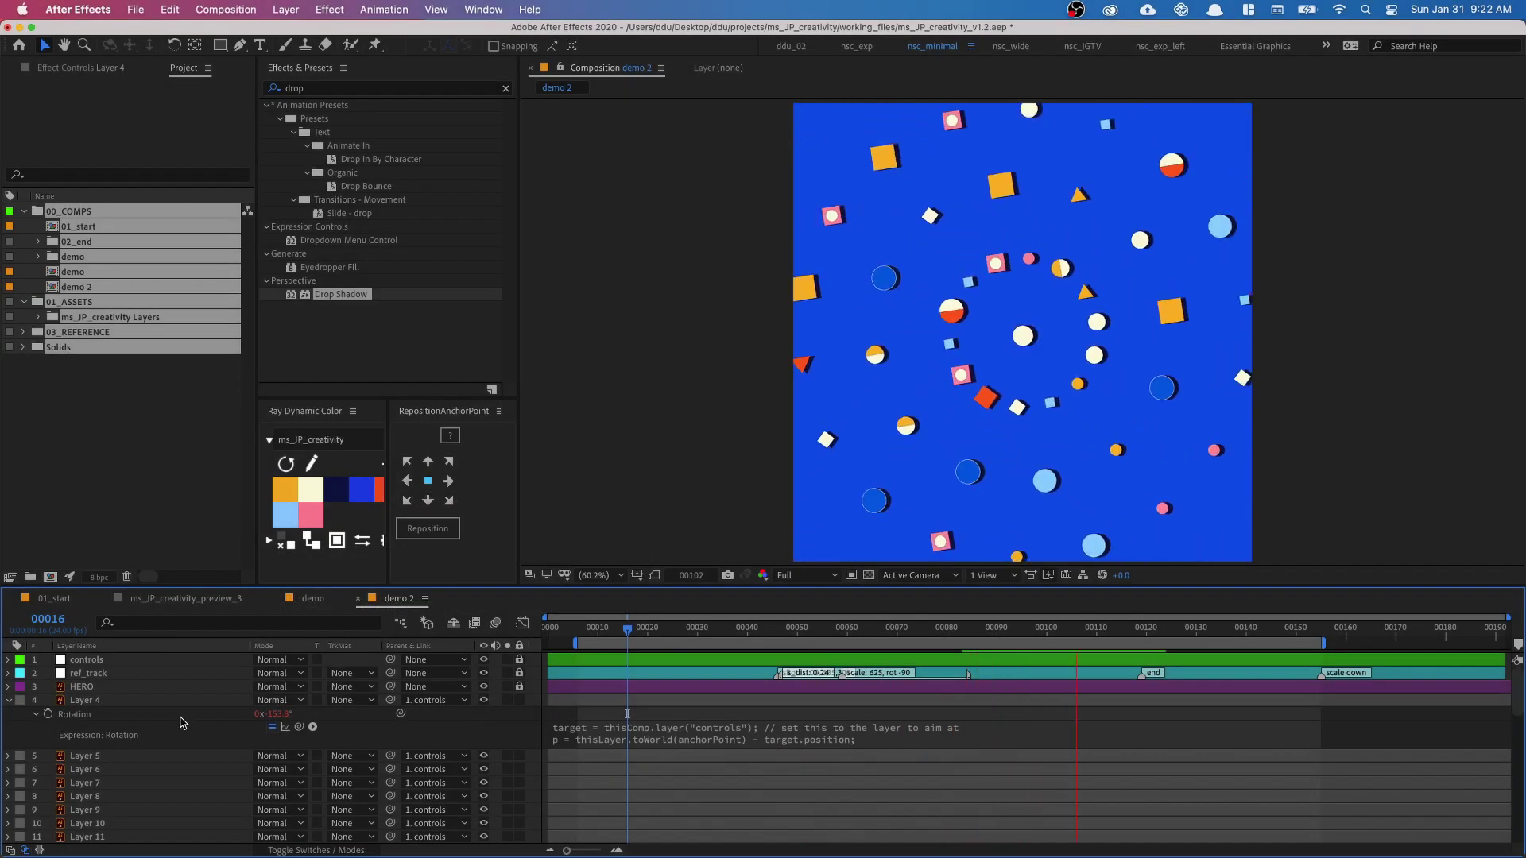
# Step: Select Layer 4's Rotation and all unlocked shape layers, then move to frame 115
pyautogui.click(180, 718)
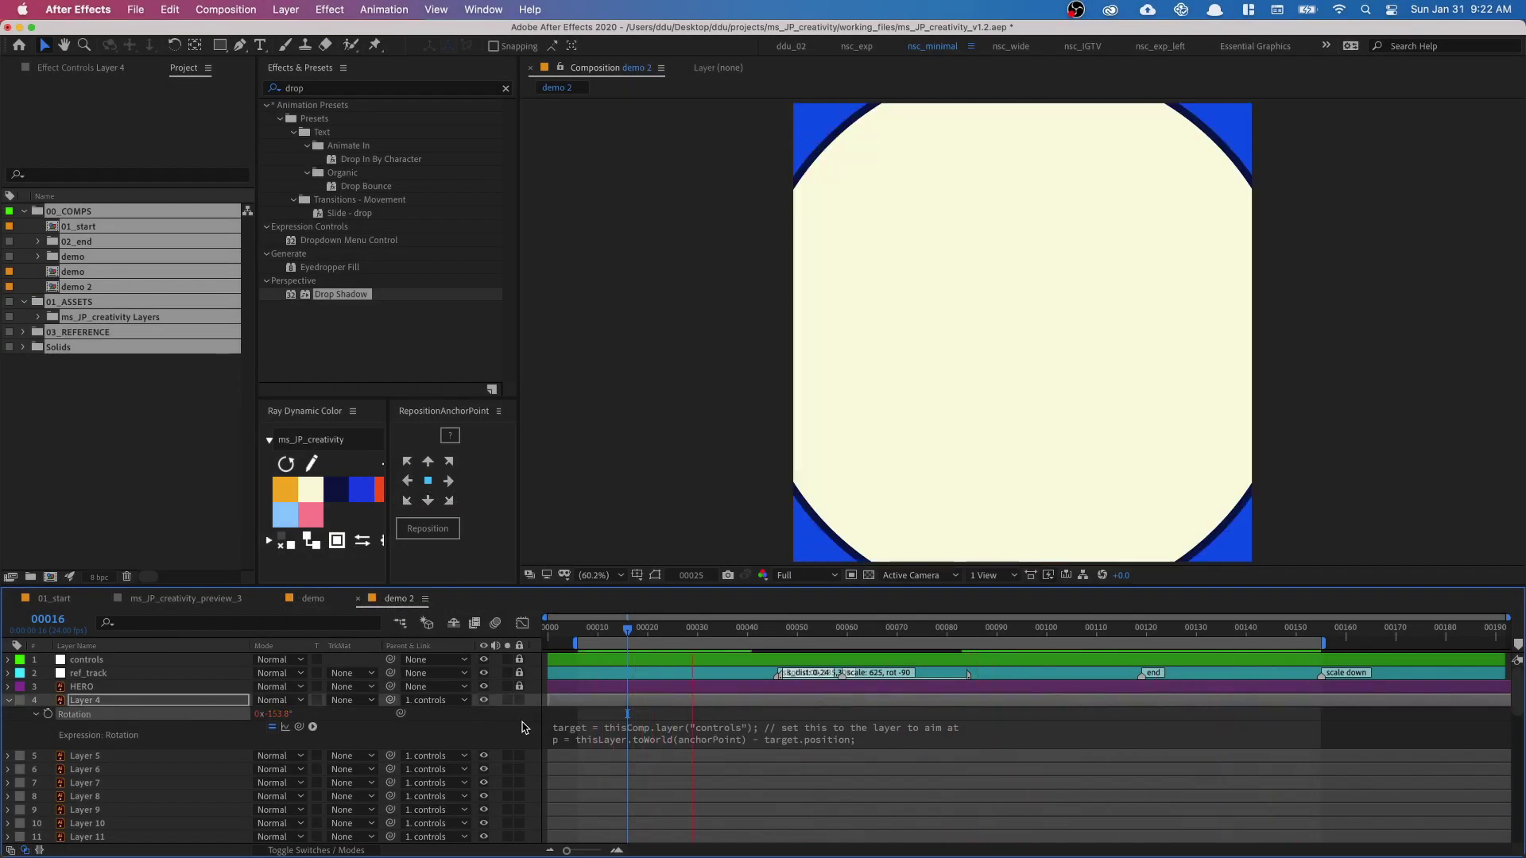
pyautogui.press('super+a')
pyautogui.moveTo(628, 629); pyautogui.dragTo(1130, 632)
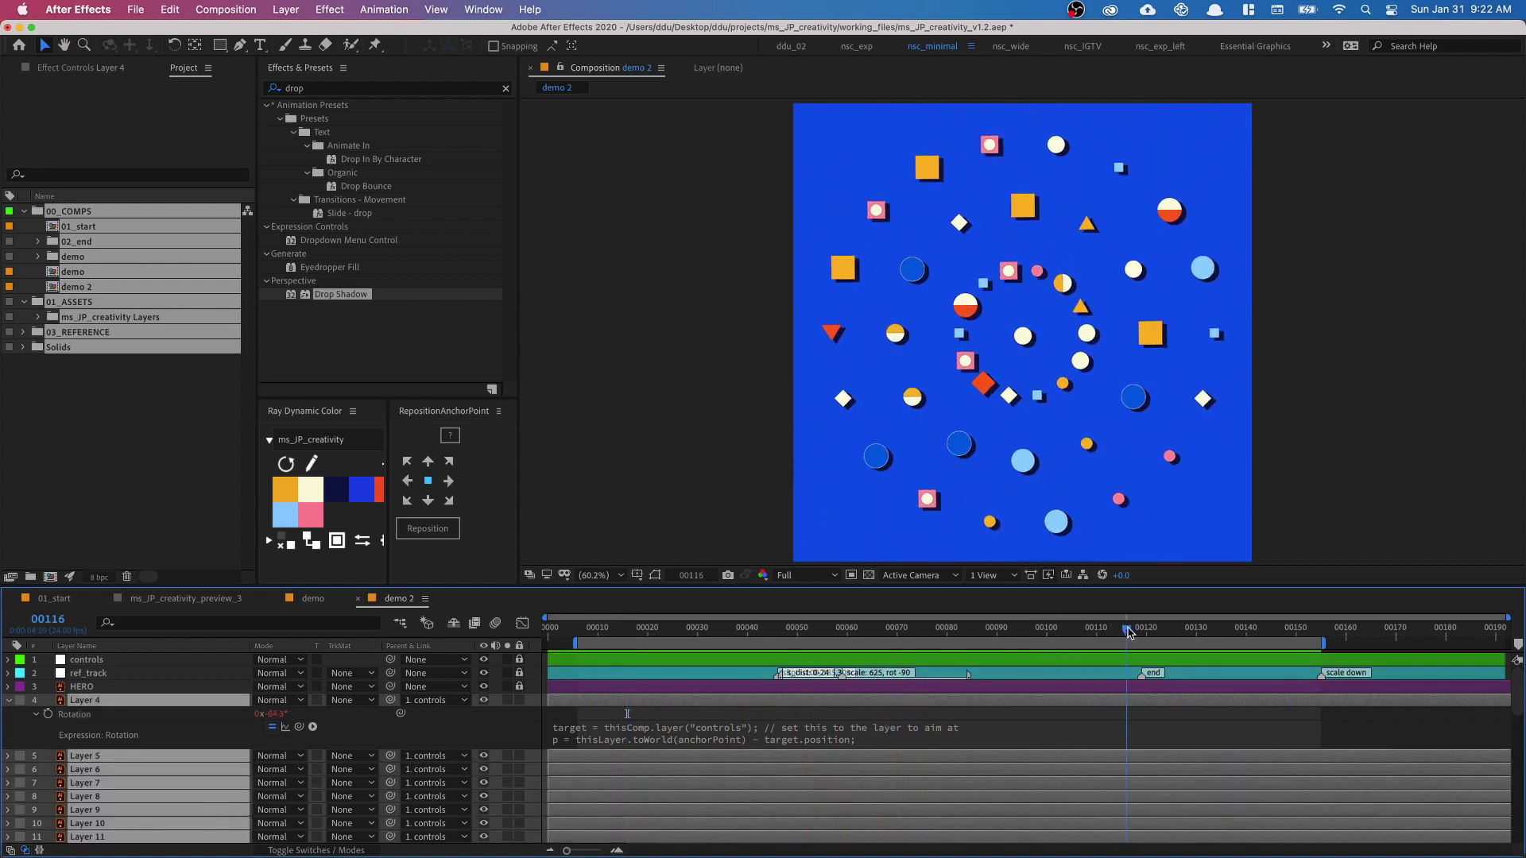
# Step: Paste the aim rotation expression onto all selected shape layers and preview it at frame 63
pyautogui.click(112, 712)
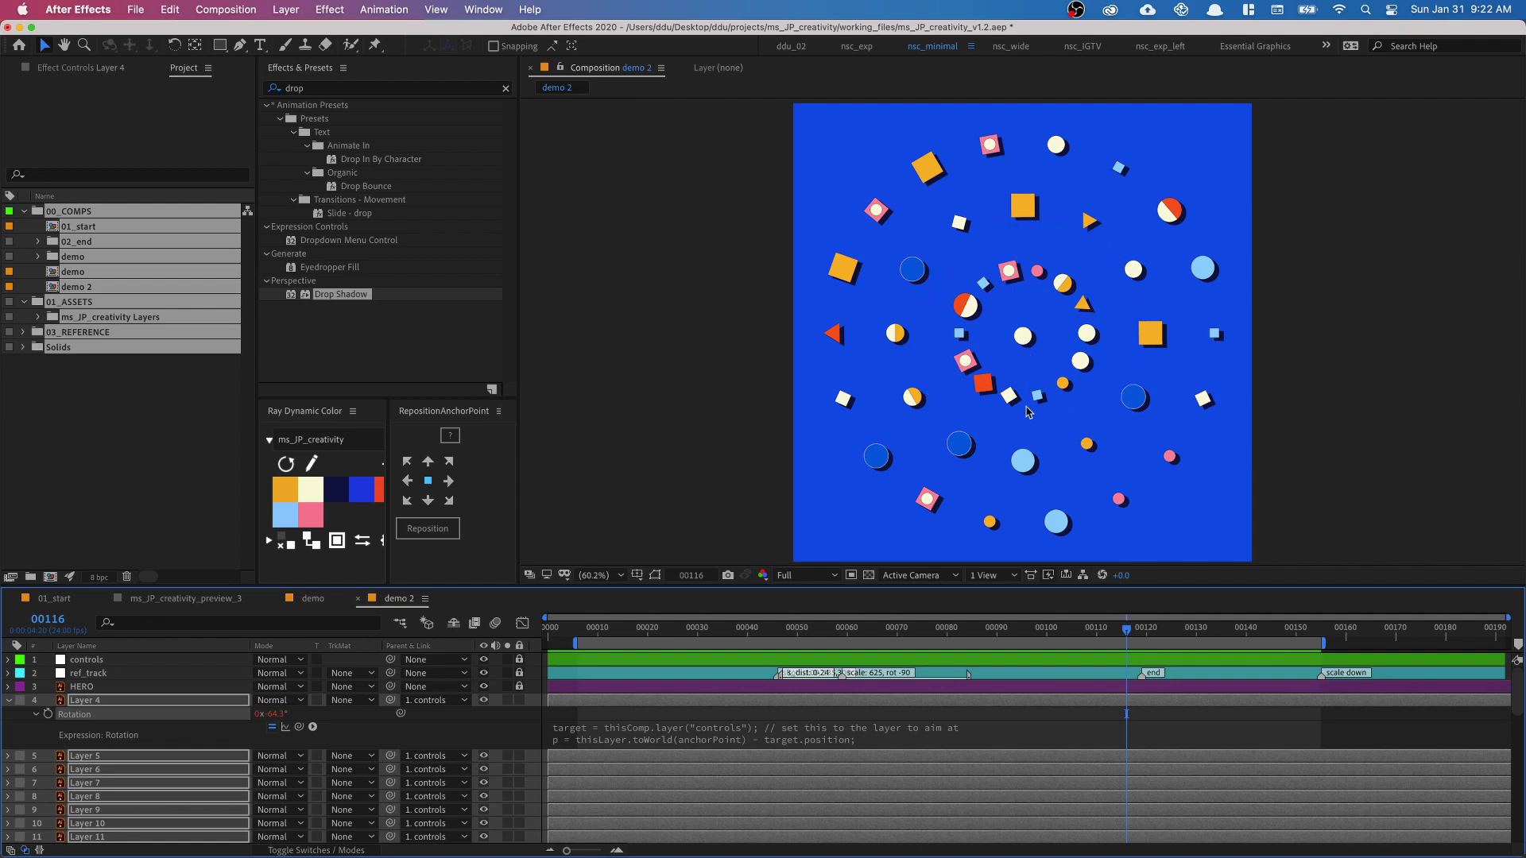
pyautogui.press('space')
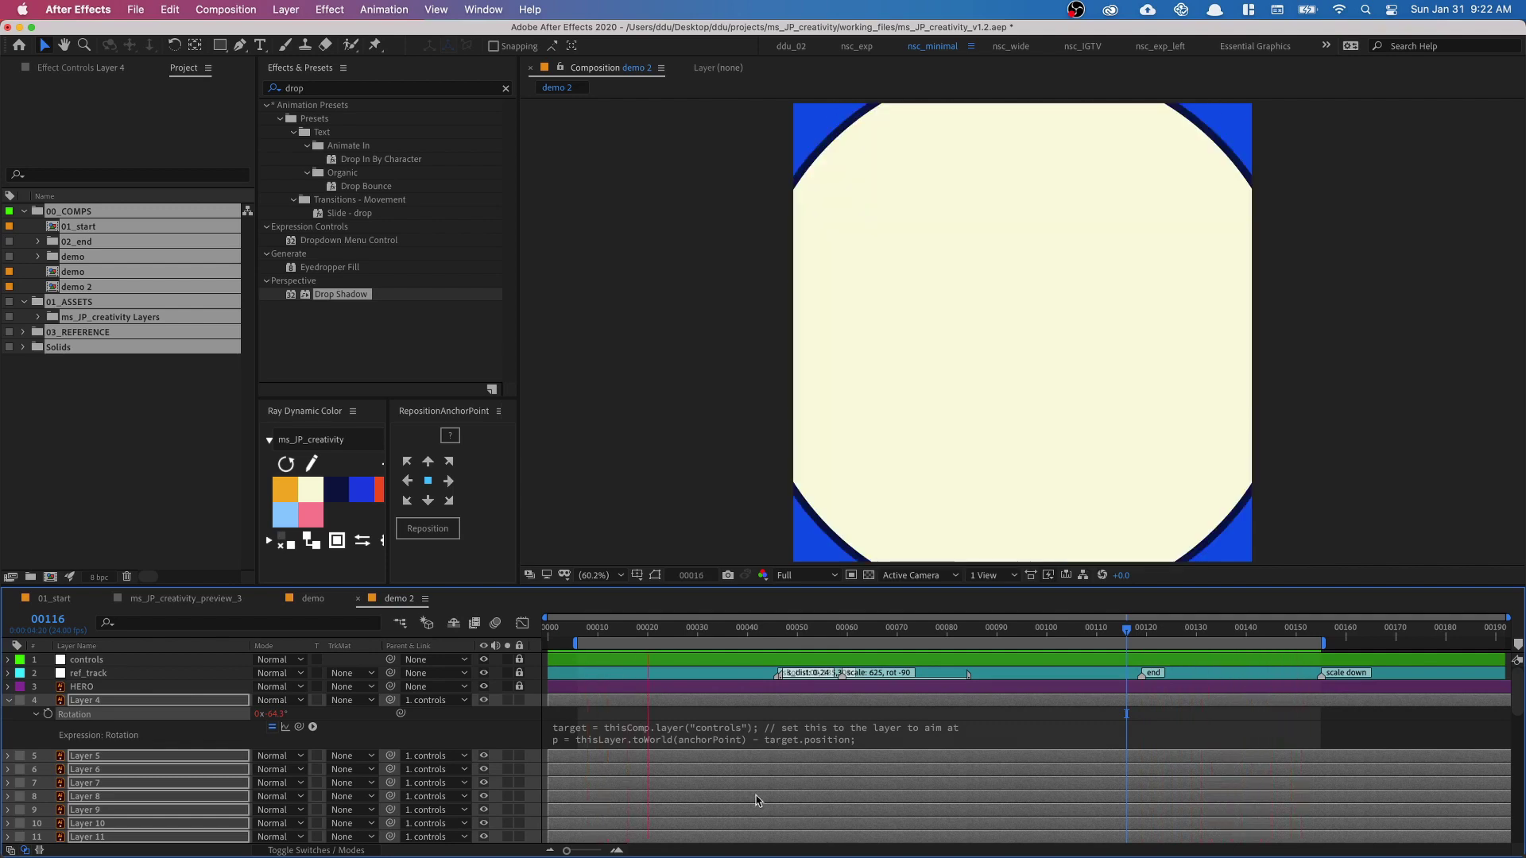
pyautogui.click(883, 622)
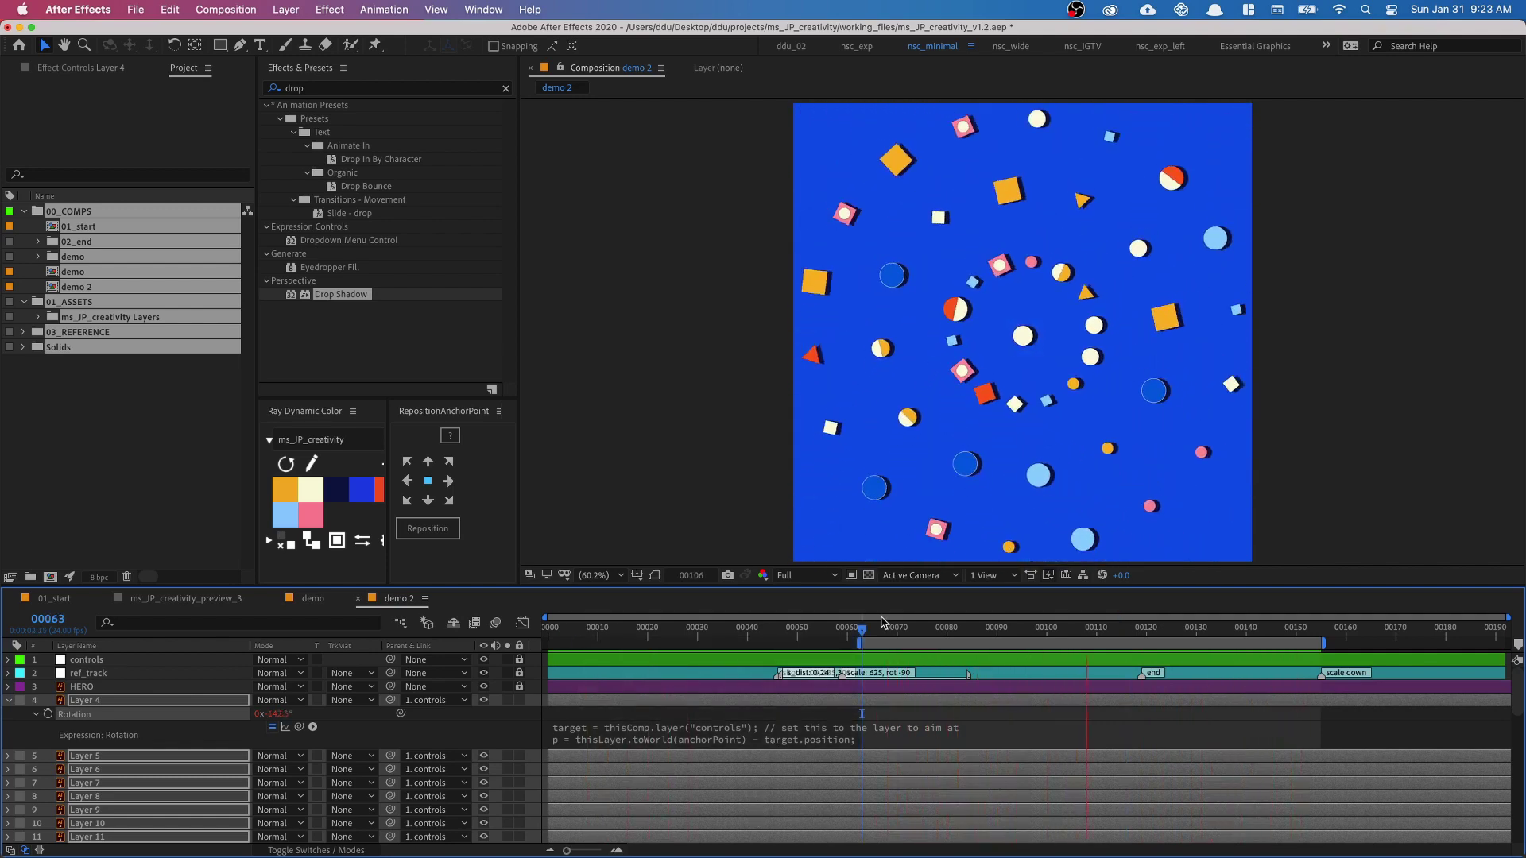